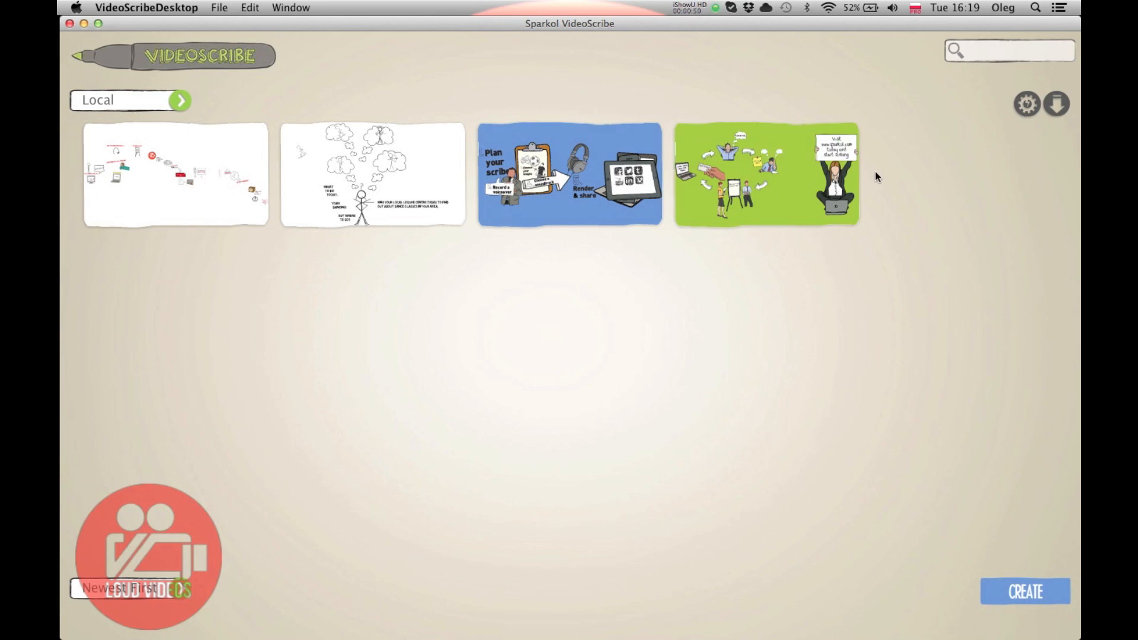
- Review the default settings for saving and new elements, and try the Zoom out on Preview option
{"action": "left_click", "coordinate": [1024, 107]}
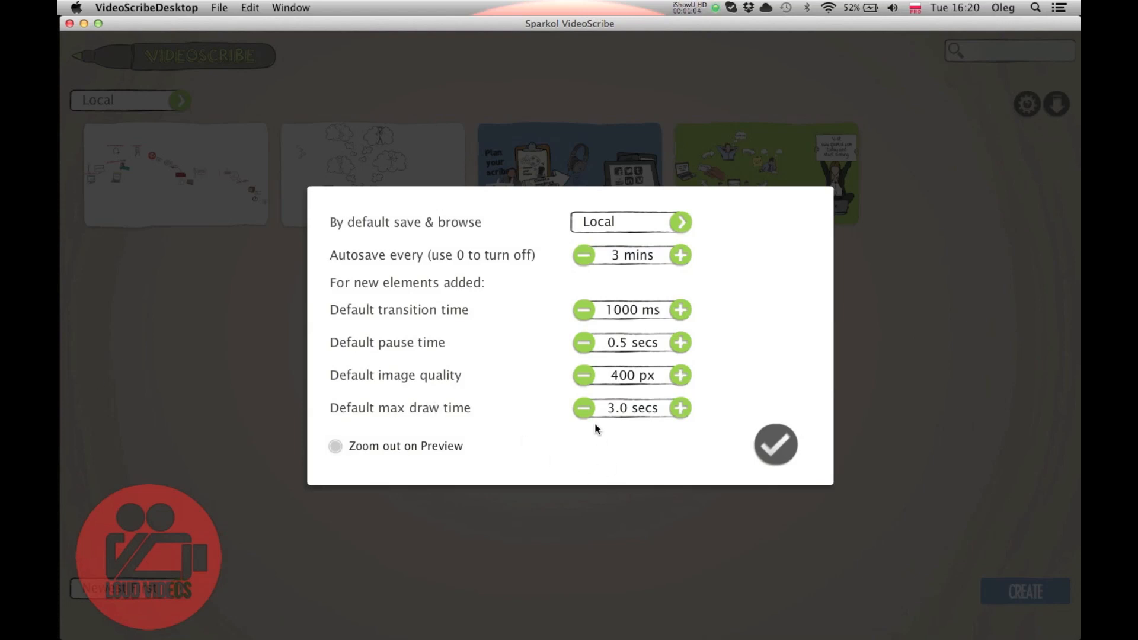
{"action": "mouse_move", "coordinate": [623, 408]}
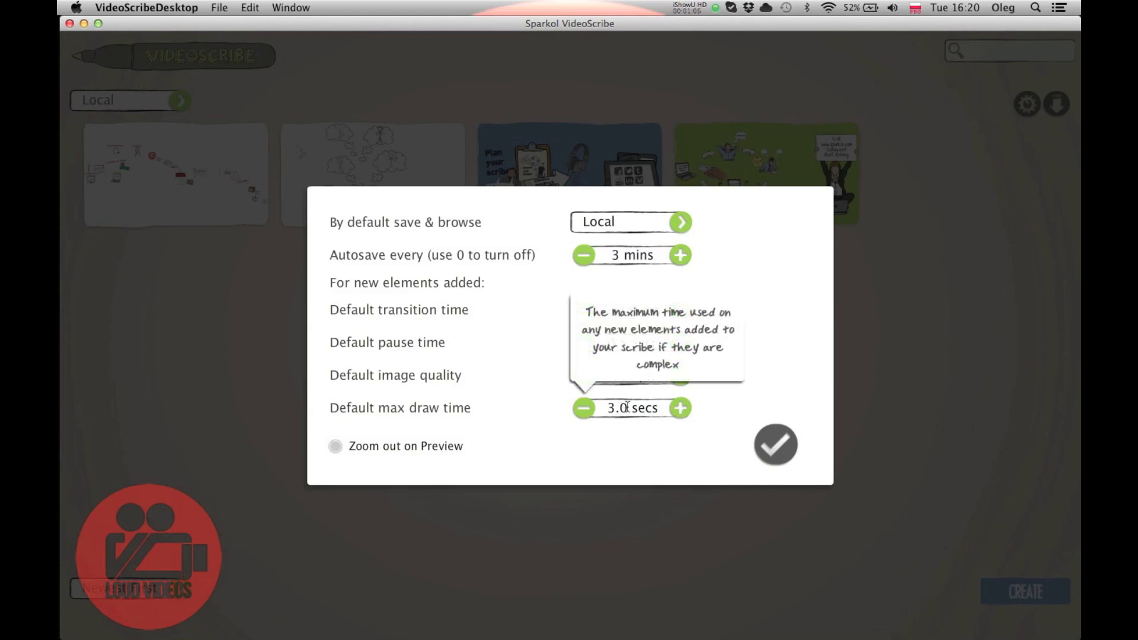
{"action": "left_click", "coordinate": [335, 447]}
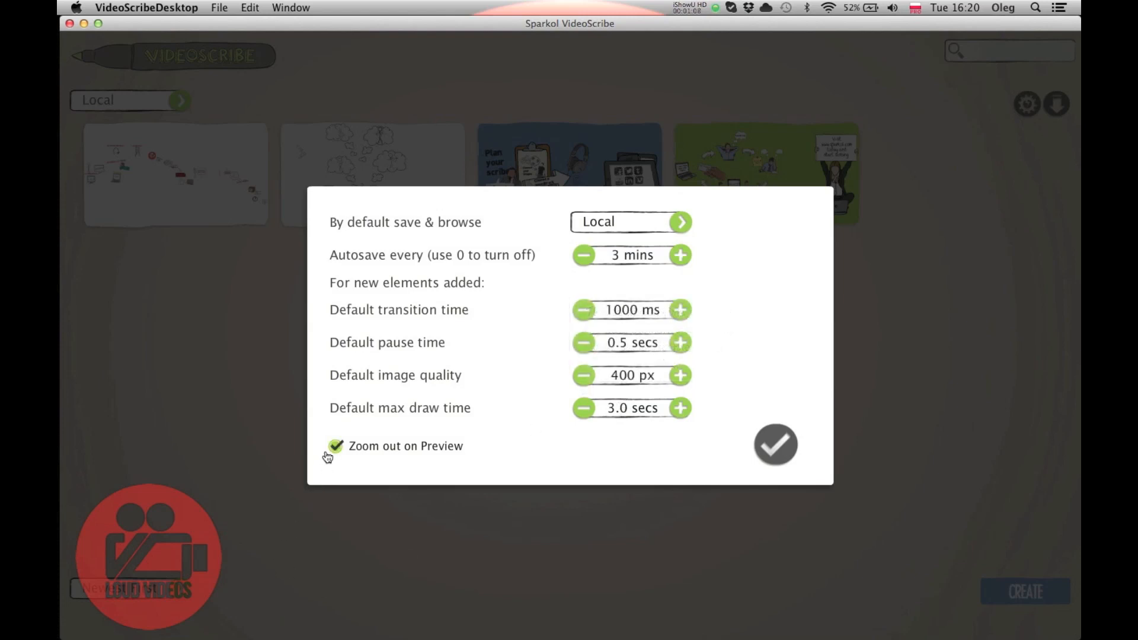
{"action": "left_click", "coordinate": [335, 447]}
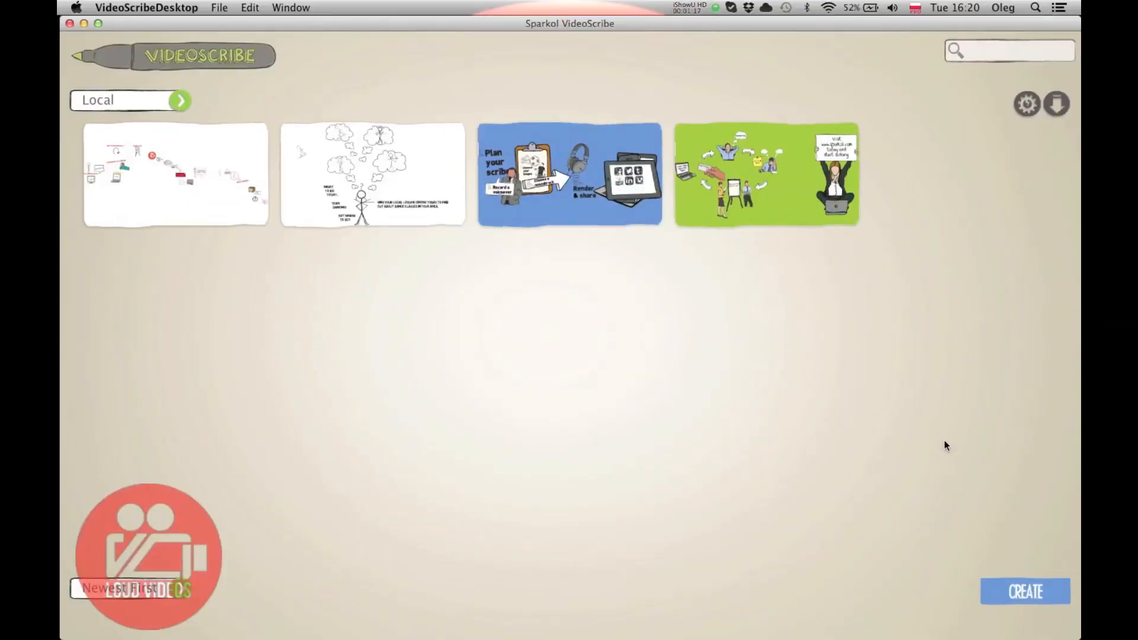
- Create a new blank scribe and open the built-in image library for adding an image
{"action": "left_click", "coordinate": [1008, 592]}
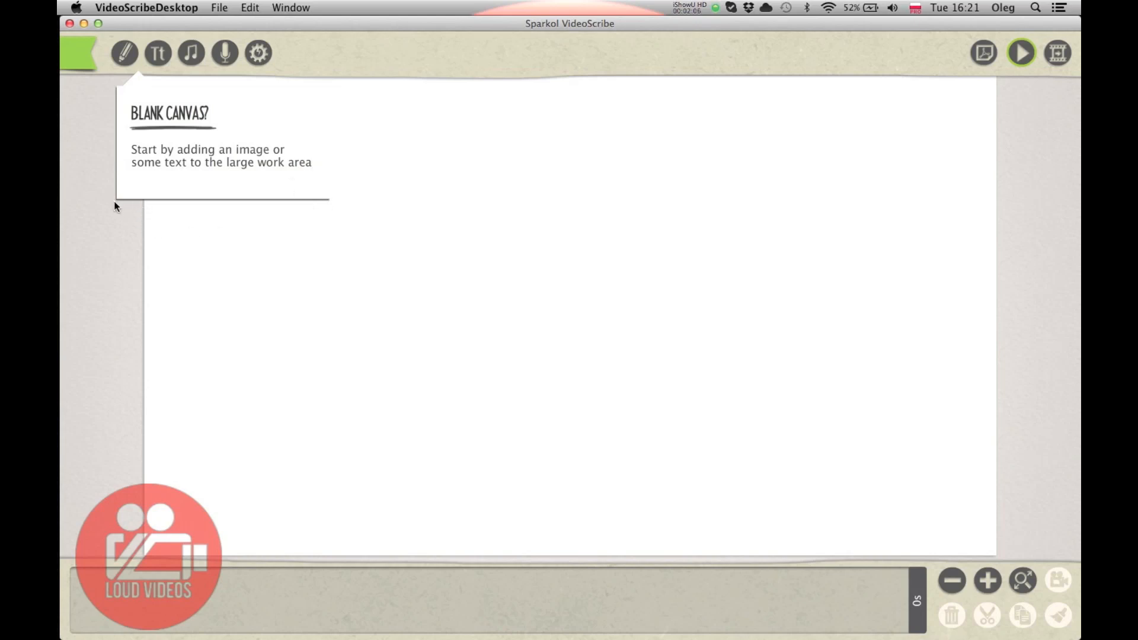
{"action": "left_click", "coordinate": [118, 57]}
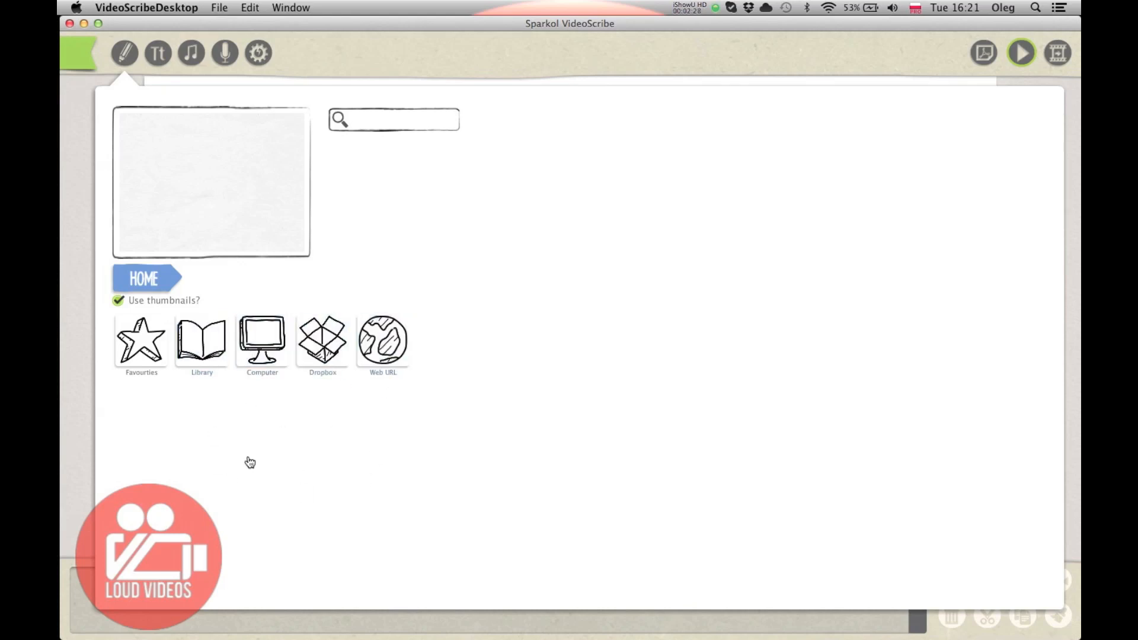
{"action": "left_click", "coordinate": [196, 338]}
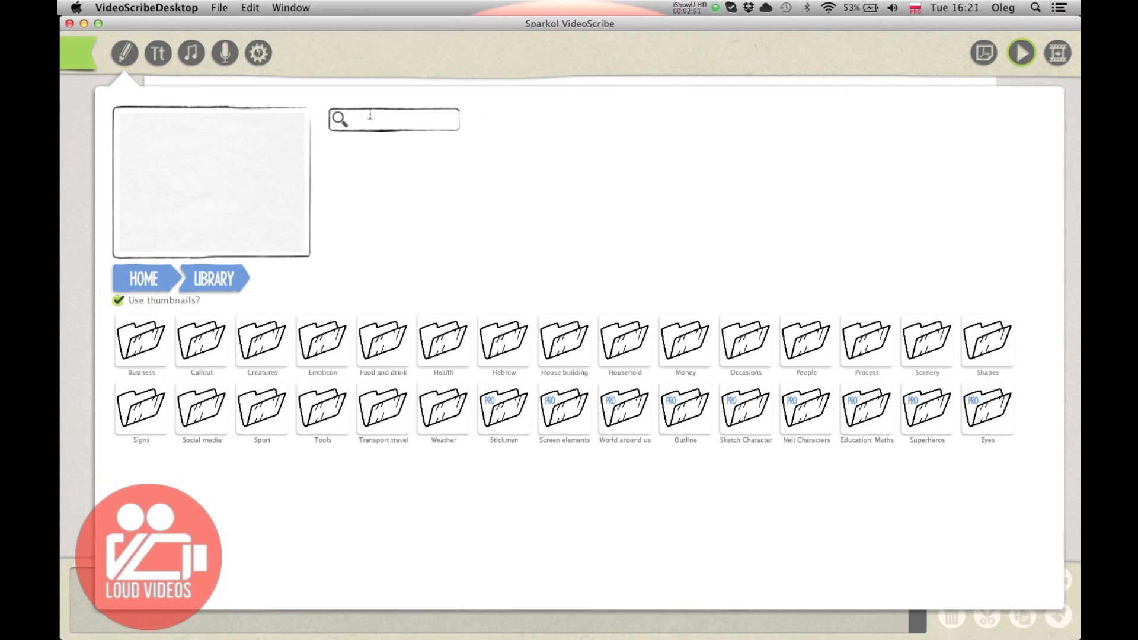
- Search the image library for "book" and for "man", and clear the search
{"action": "type", "text": "book"}
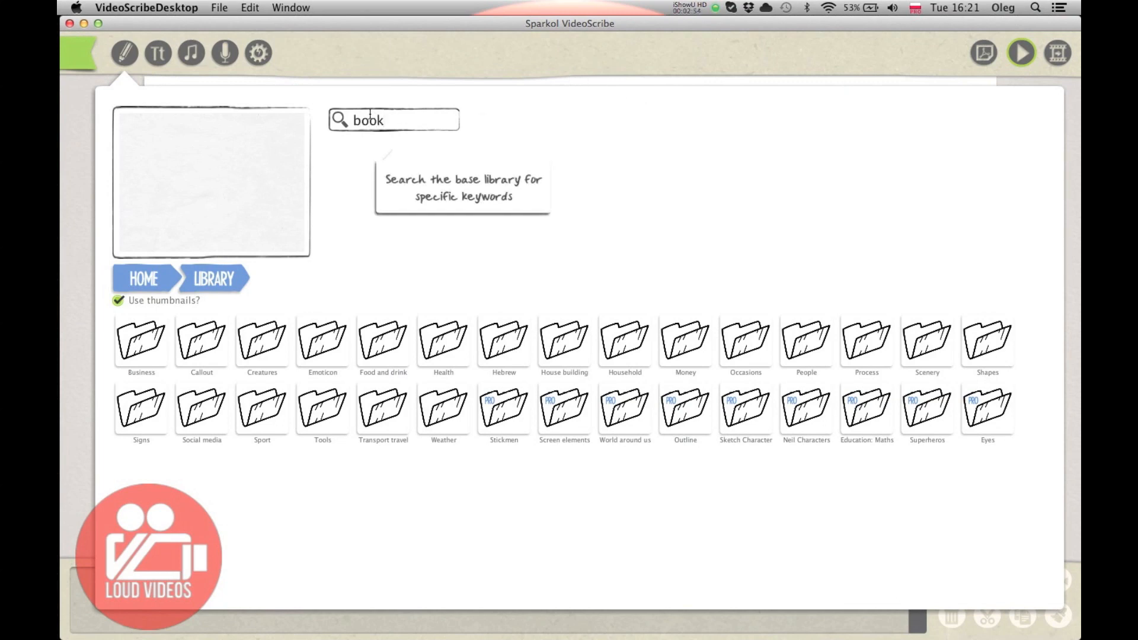
{"action": "key", "text": "Return"}
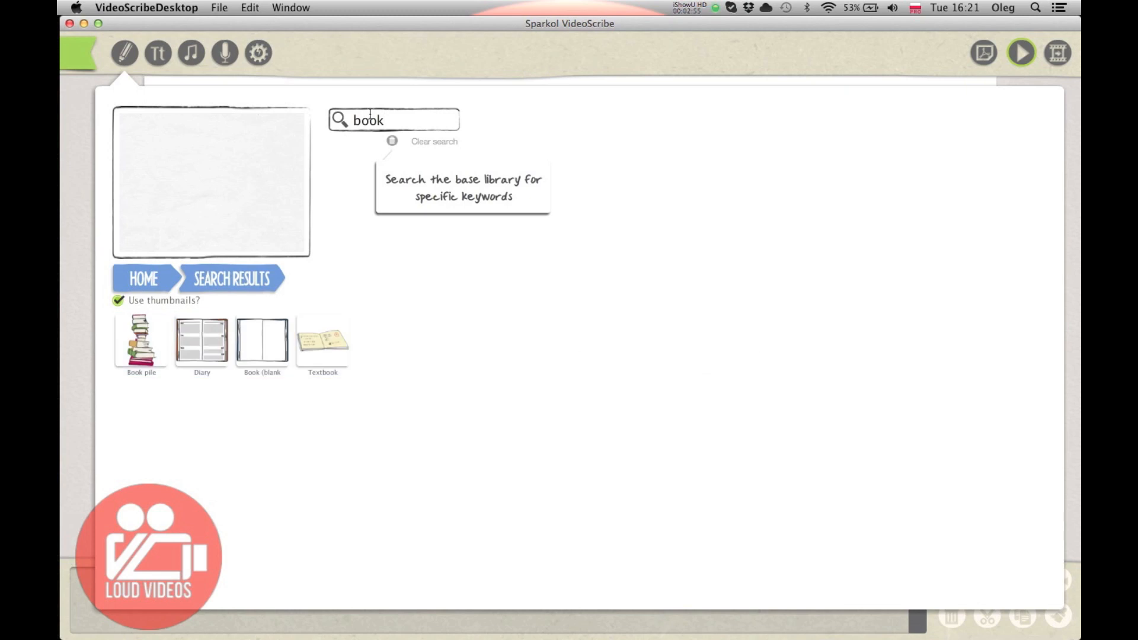
{"action": "double_click", "coordinate": [364, 119]}
{"action": "type", "text": "man"}
{"action": "key", "text": "Return"}
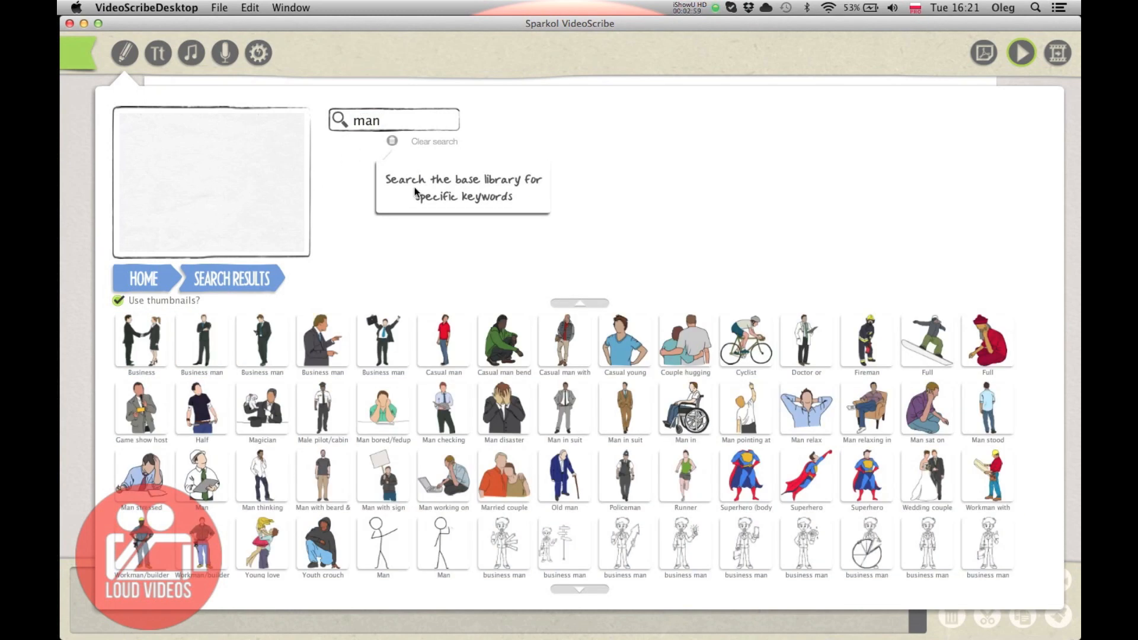
{"action": "left_click", "coordinate": [392, 144]}
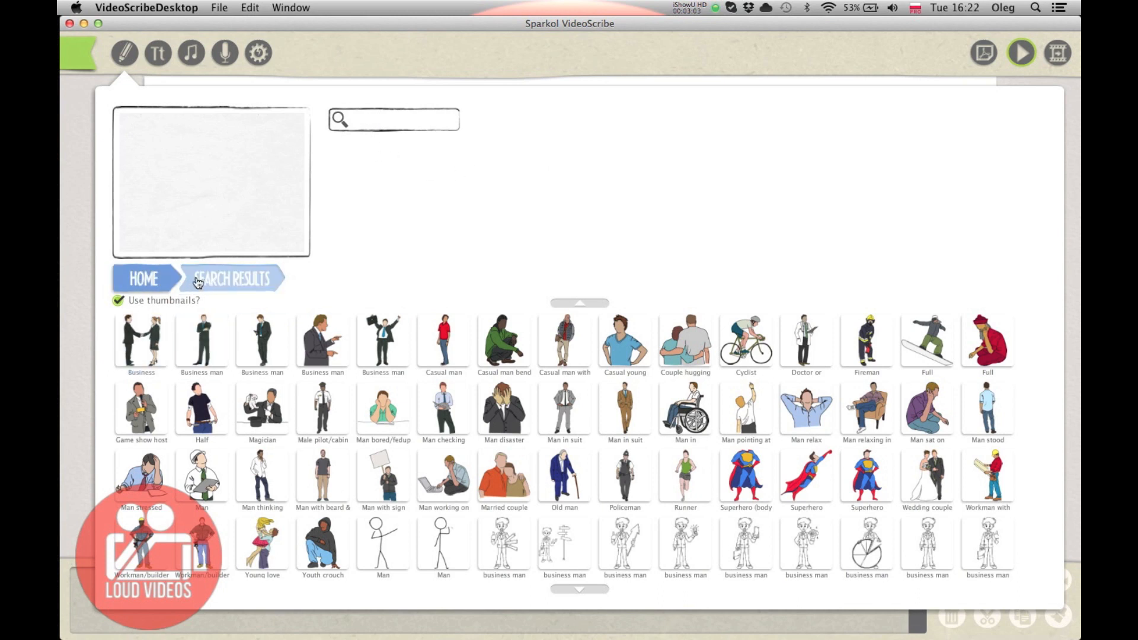
- Insert the Camera image from the library's Business folder without adding it to the favourites
{"action": "left_click", "coordinate": [145, 279]}
{"action": "left_click", "coordinate": [201, 337]}
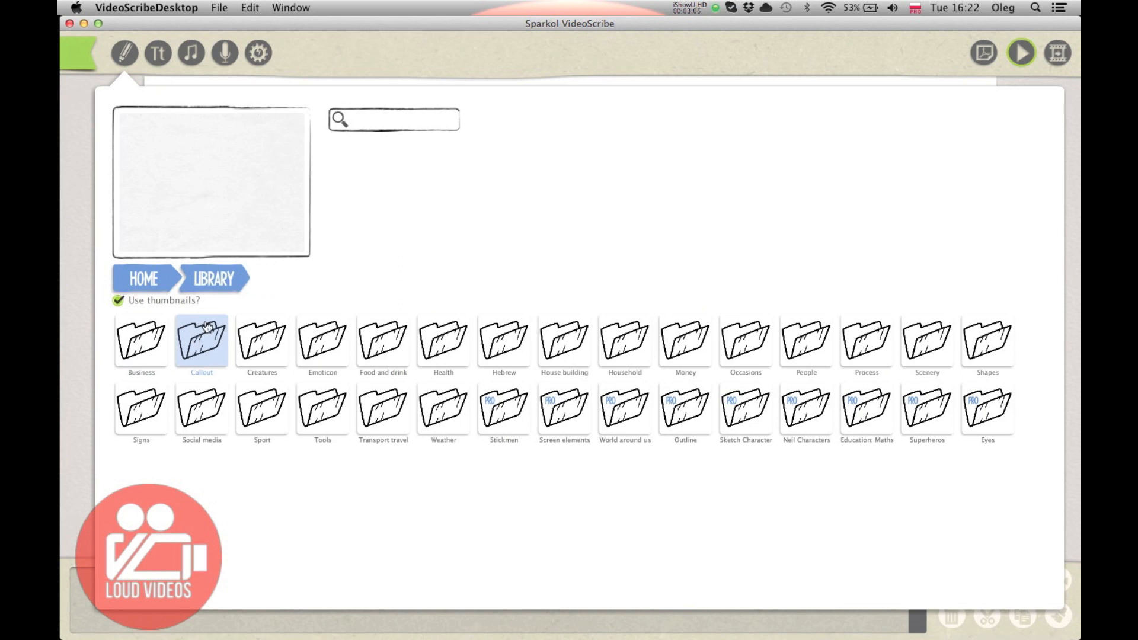
{"action": "left_click", "coordinate": [145, 333]}
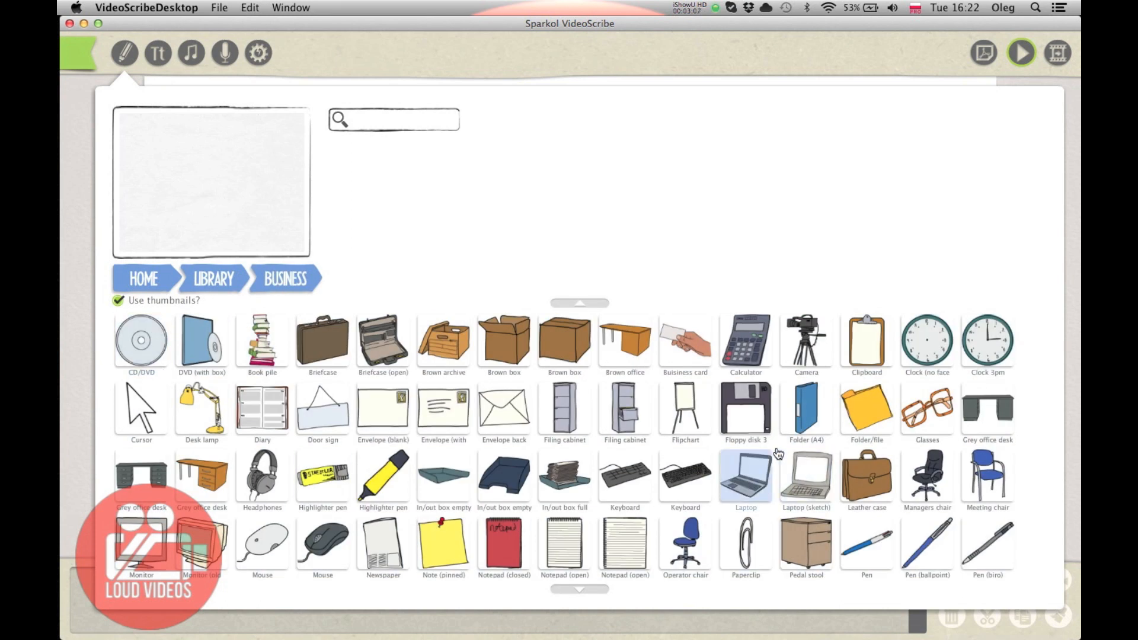
{"action": "left_click", "coordinate": [811, 330]}
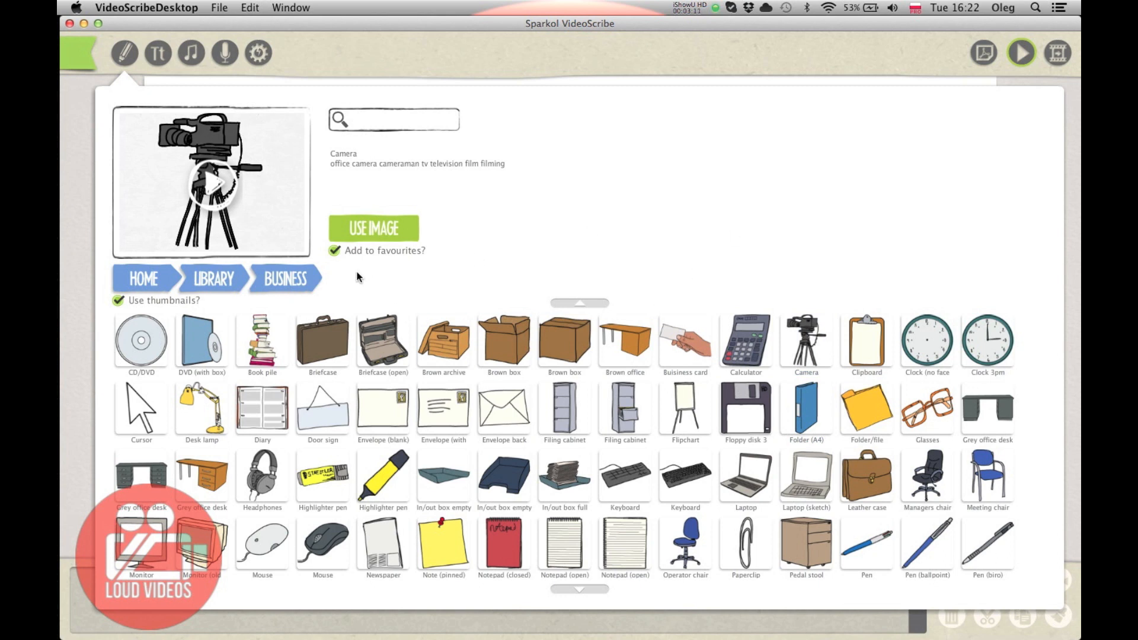
{"action": "left_click", "coordinate": [333, 257]}
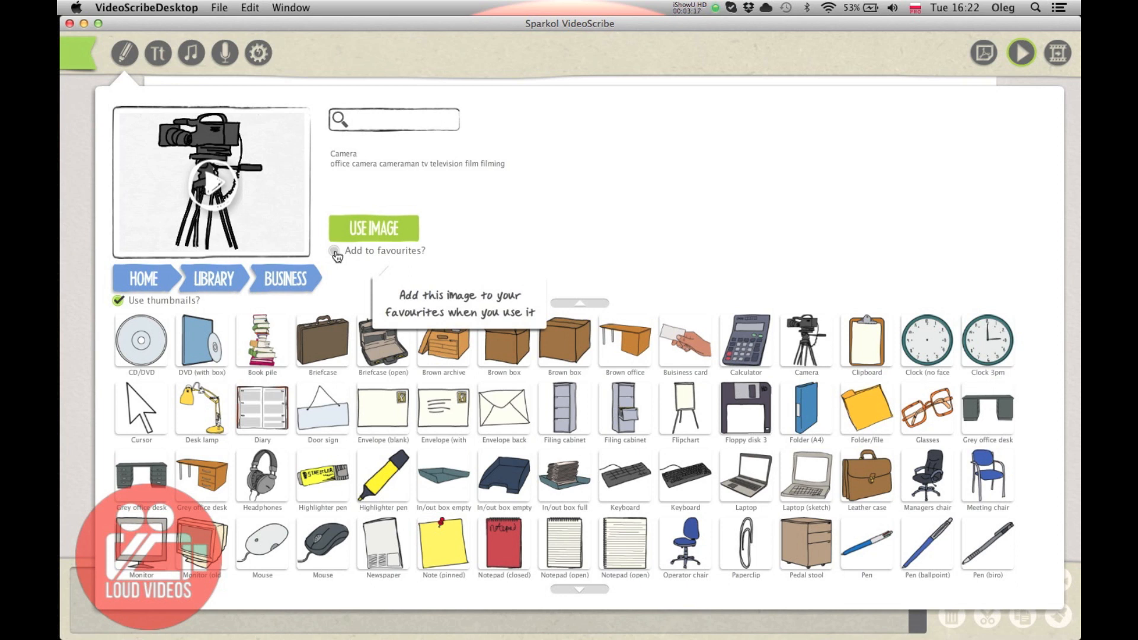
{"action": "left_click", "coordinate": [371, 234]}
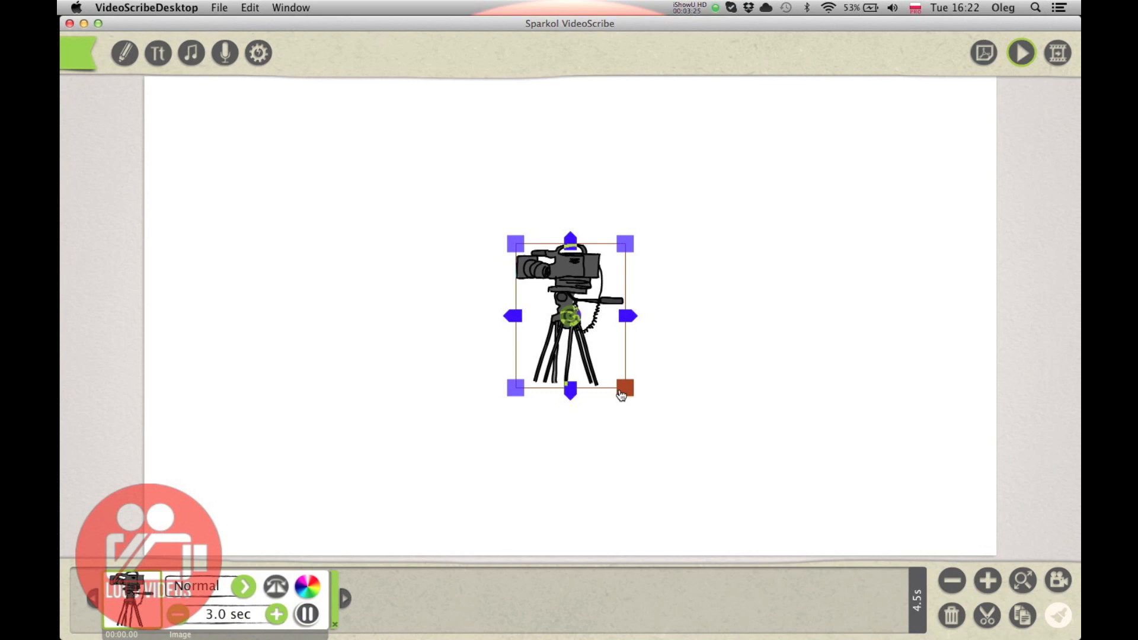
- Enlarge the camera image to about twice its size and place it, slightly tilted, on the left part of the canvas
{"action": "left_click_drag", "start_coordinate": [583, 269], "coordinate": [470, 170]}
{"action": "left_click_drag", "start_coordinate": [515, 294], "coordinate": [597, 360]}
{"action": "left_click_drag", "start_coordinate": [457, 216], "coordinate": [377, 216]}
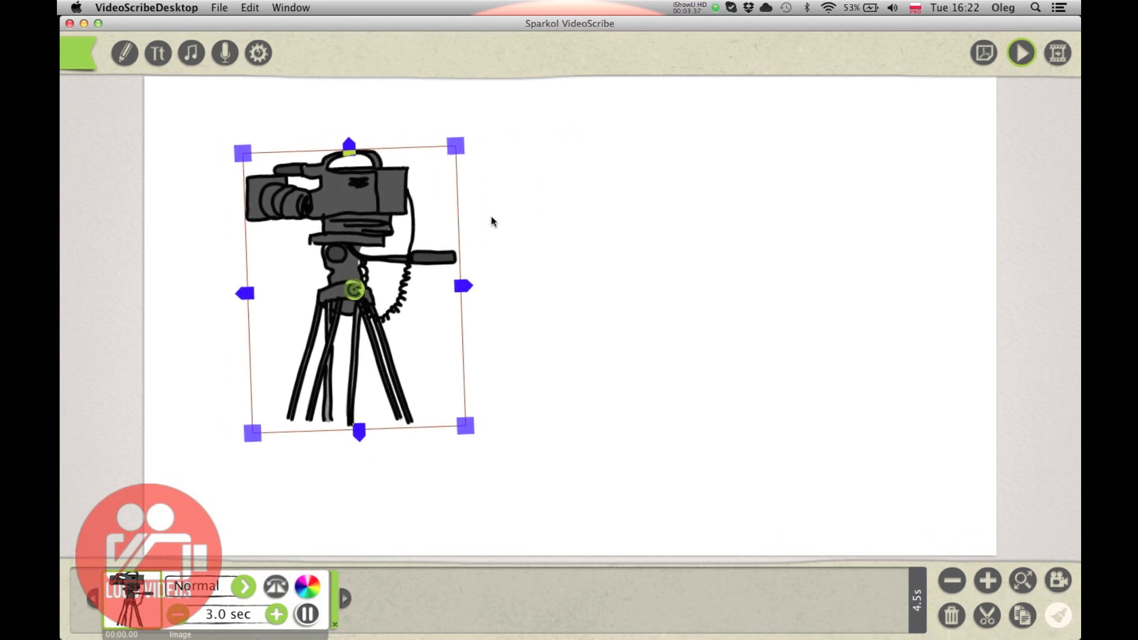
{"action": "left_click", "coordinate": [579, 187]}
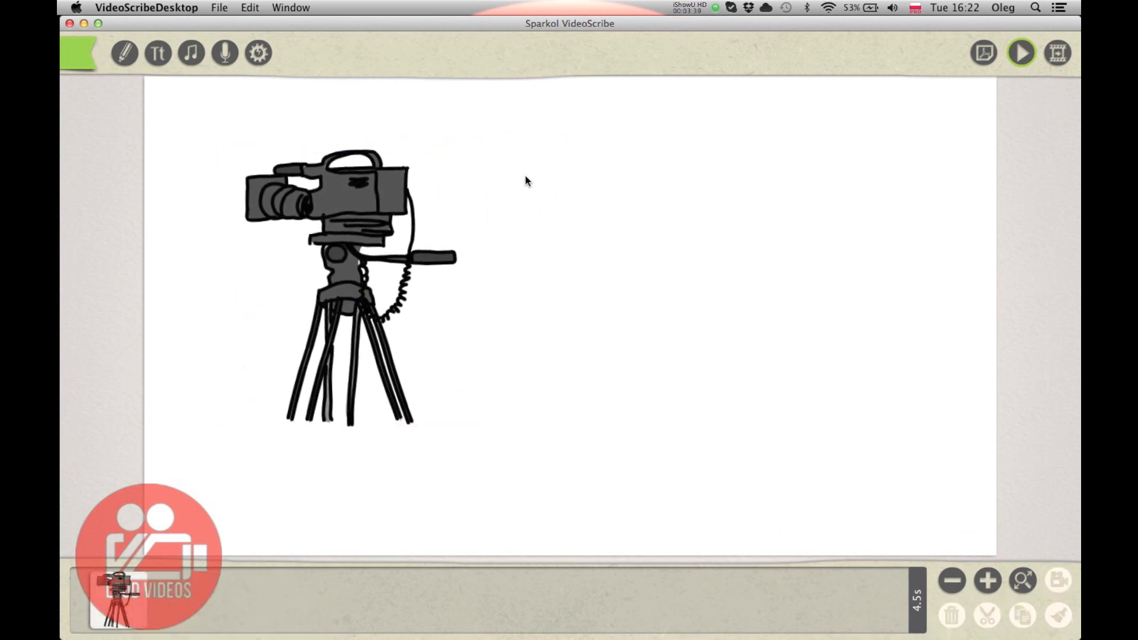
- Add a text element reading "Need some cool video tutorials?" to the canvas
{"action": "left_click", "coordinate": [159, 57]}
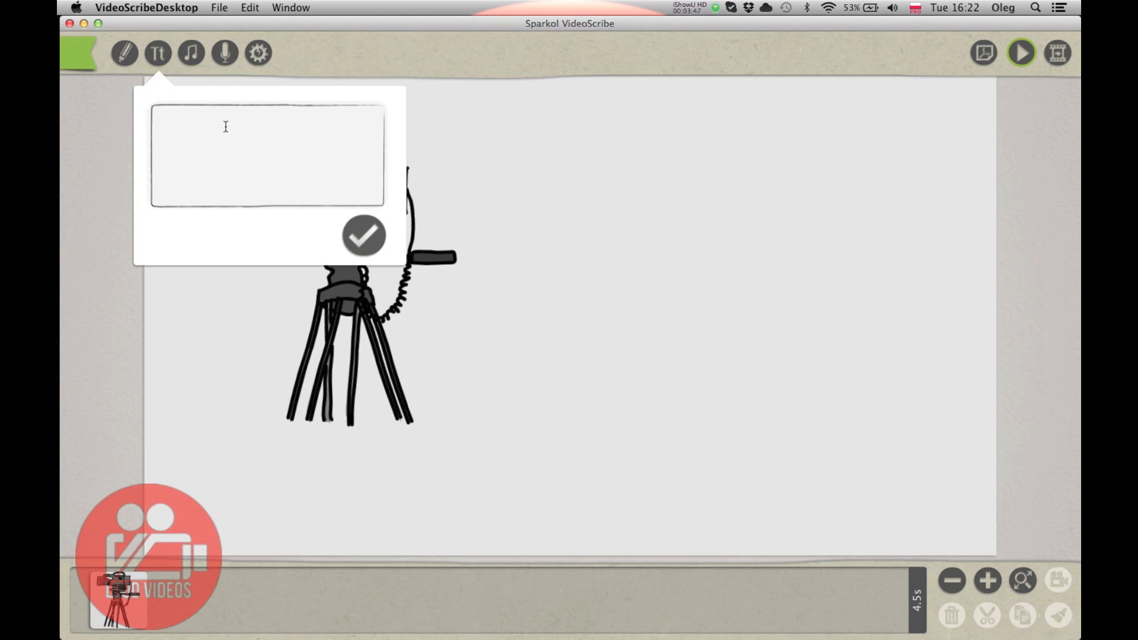
{"action": "type", "text": "Need some cool video tutorials?"}
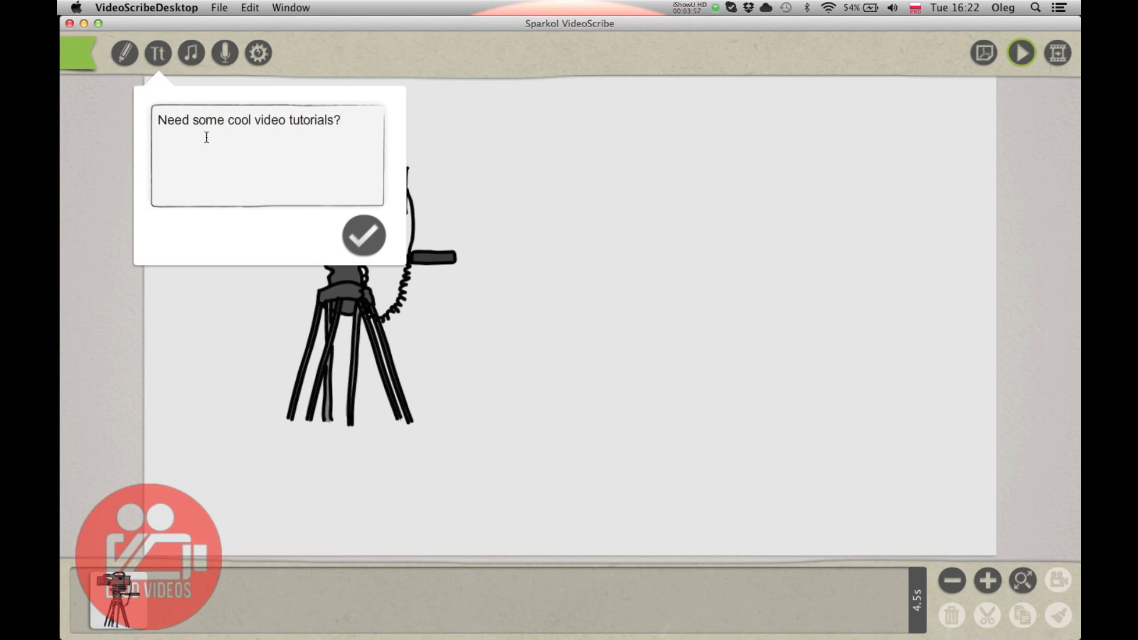
{"action": "left_click", "coordinate": [363, 236]}
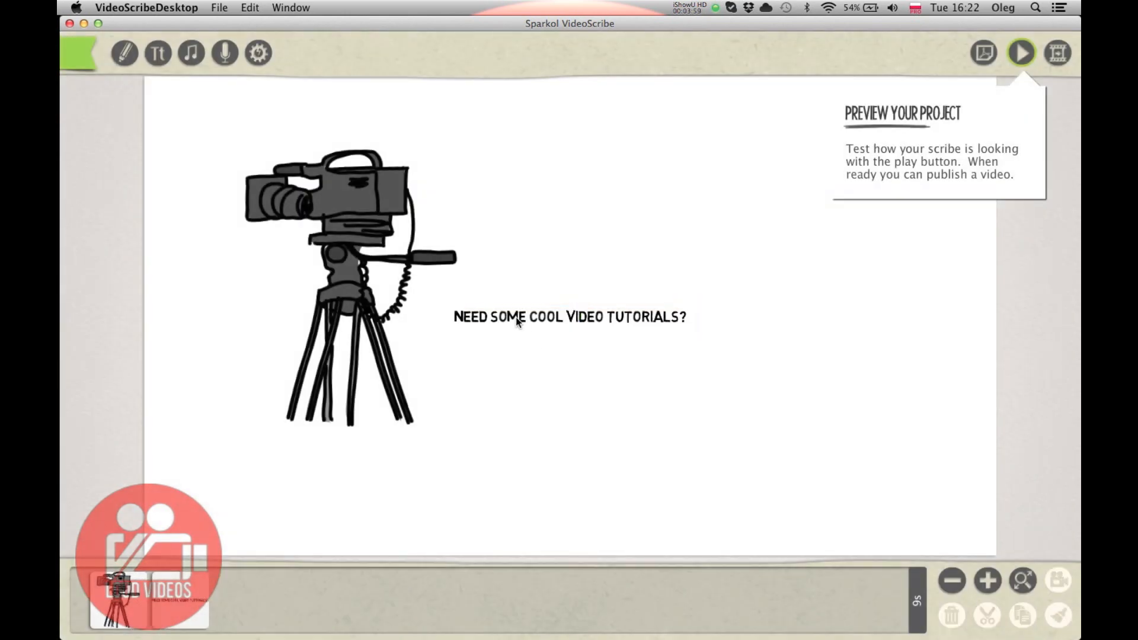
- Place the text to the right of the camera image's upper part and enlarge it to fill most of the free width
{"action": "left_click", "coordinate": [557, 325]}
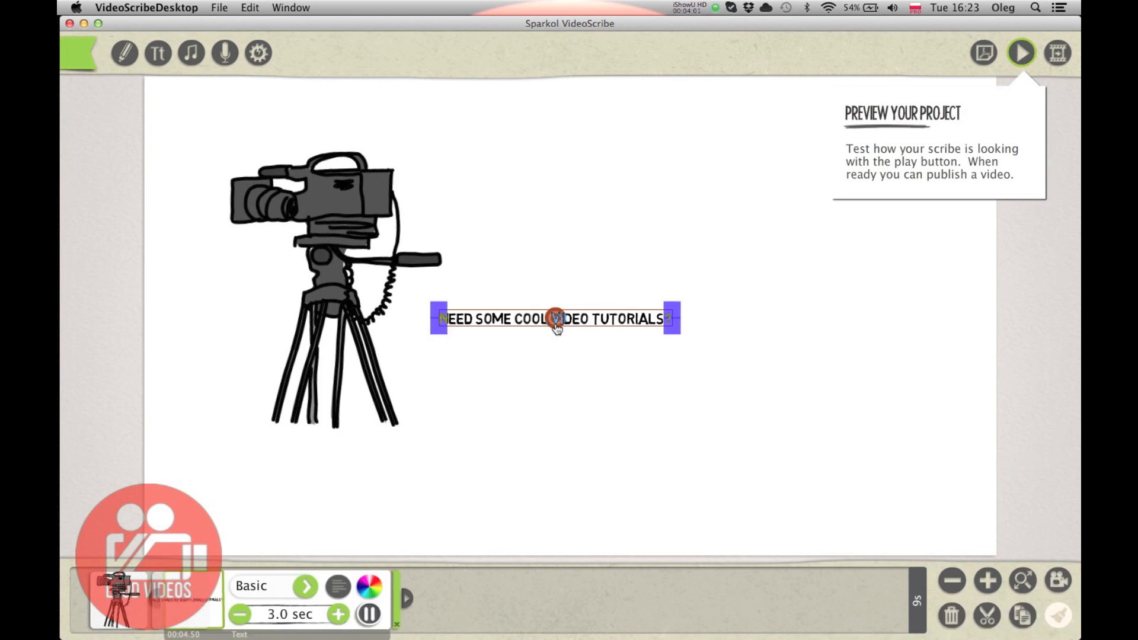
{"action": "left_click_drag", "start_coordinate": [557, 326], "coordinate": [608, 217]}
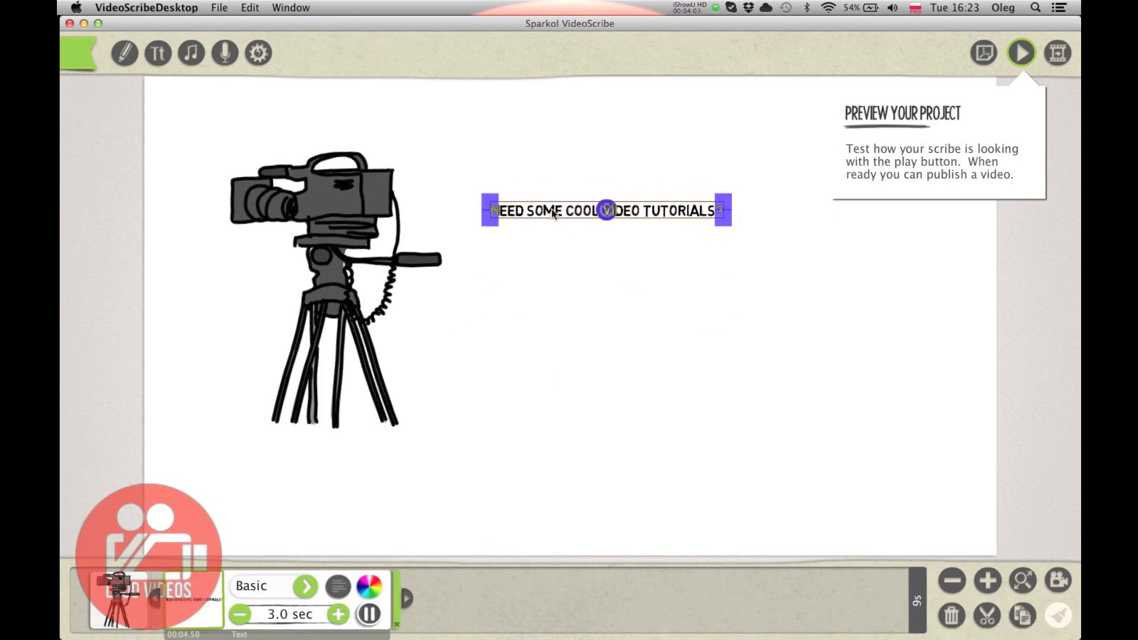
{"action": "left_click_drag", "start_coordinate": [722, 224], "coordinate": [778, 277]}
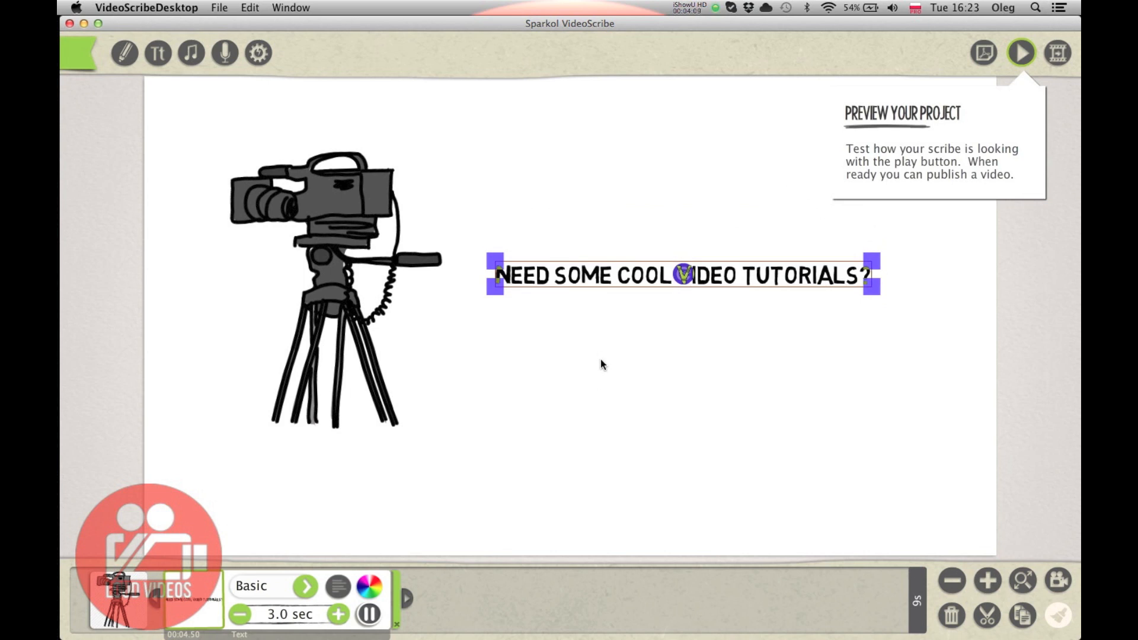
{"action": "left_click", "coordinate": [902, 440]}
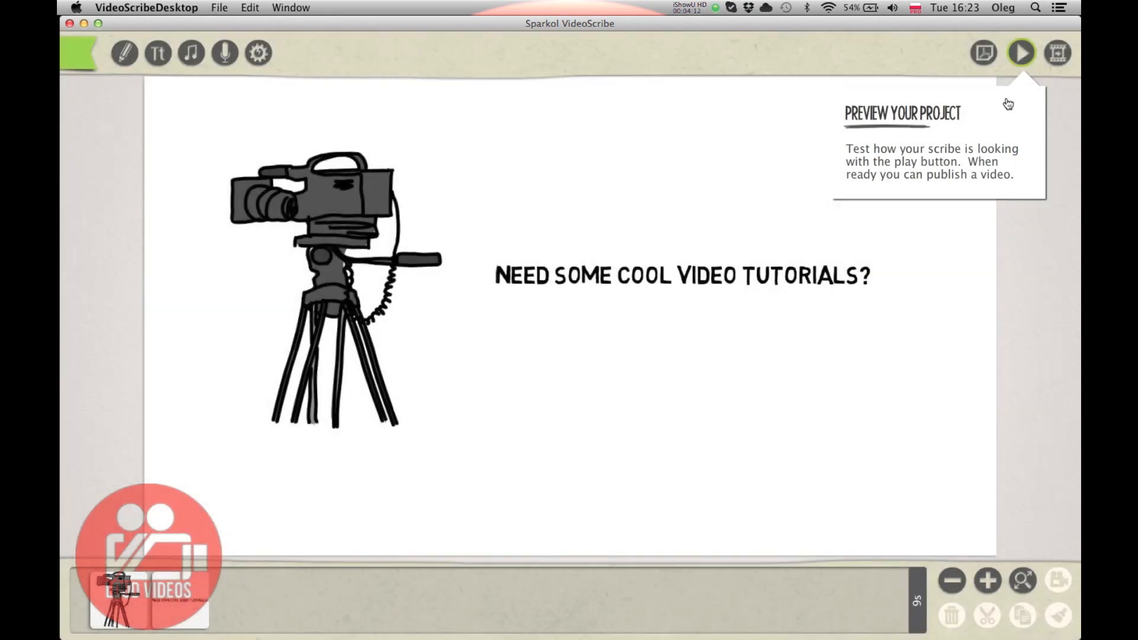
- Preview the scribe and move the camera image slightly right so it lies fully on the canvas, close to the text
{"action": "left_click", "coordinate": [1021, 54]}
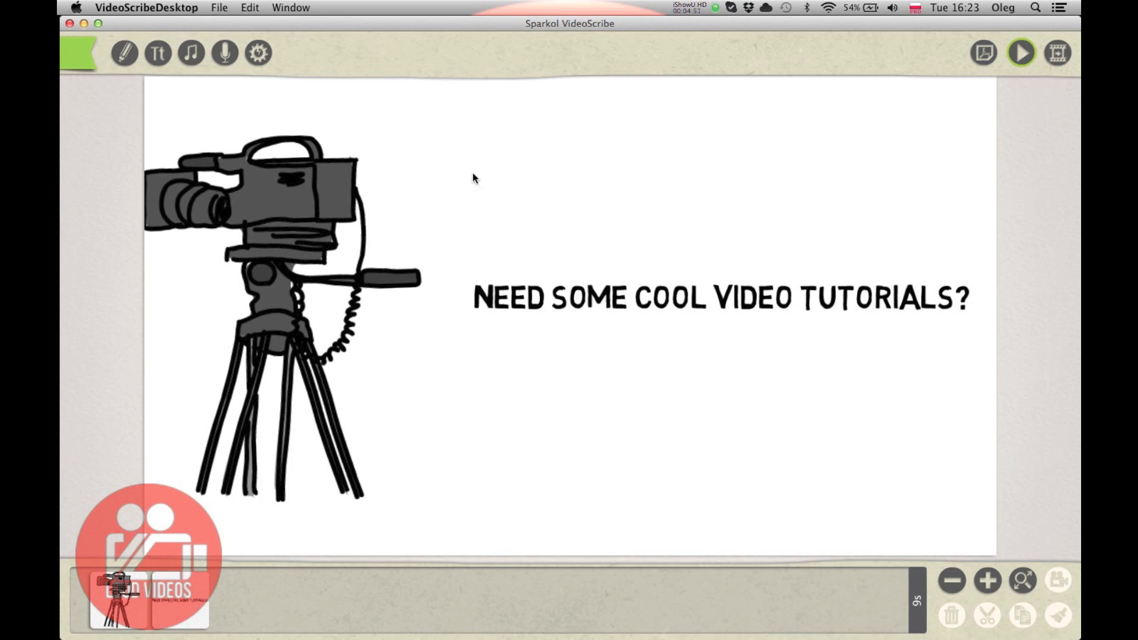
{"action": "left_click", "coordinate": [276, 200]}
{"action": "left_click_drag", "start_coordinate": [288, 202], "coordinate": [327, 193]}
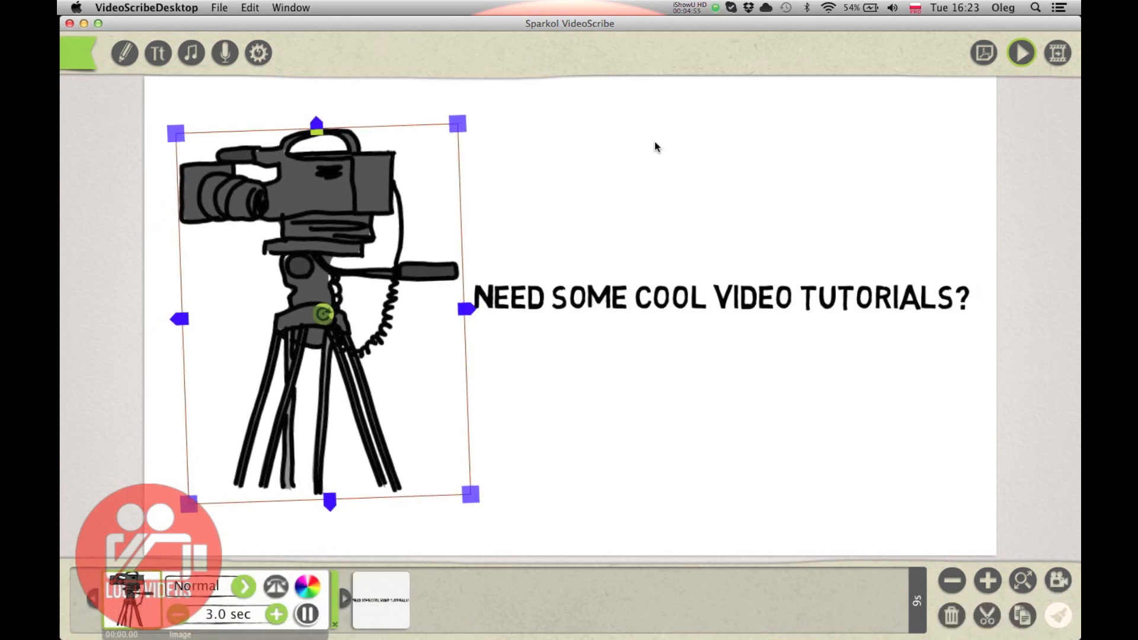
{"action": "left_click", "coordinate": [681, 143]}
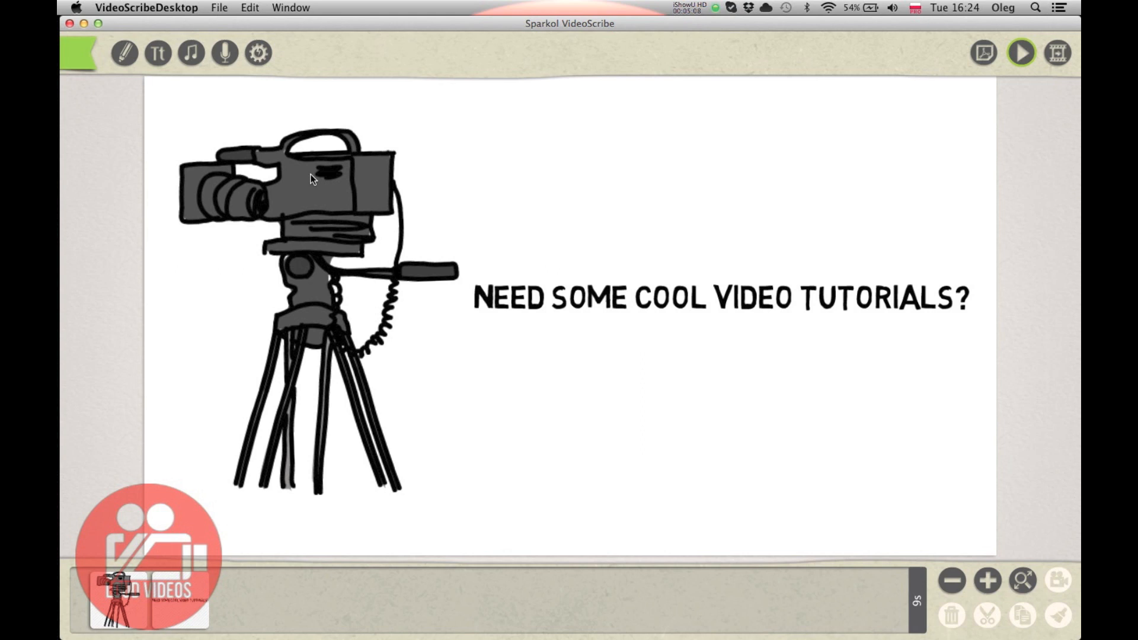
- Set the camera position of the camera image to the current view showing image and text, and preview the scribe
{"action": "left_click", "coordinate": [313, 179]}
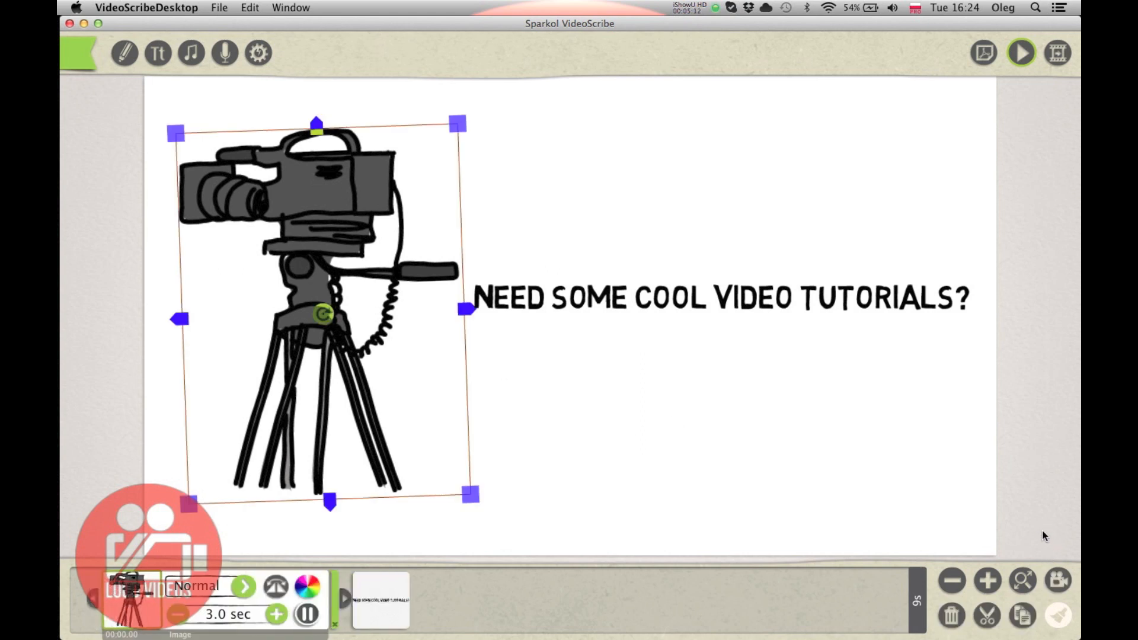
{"action": "left_click", "coordinate": [1059, 586]}
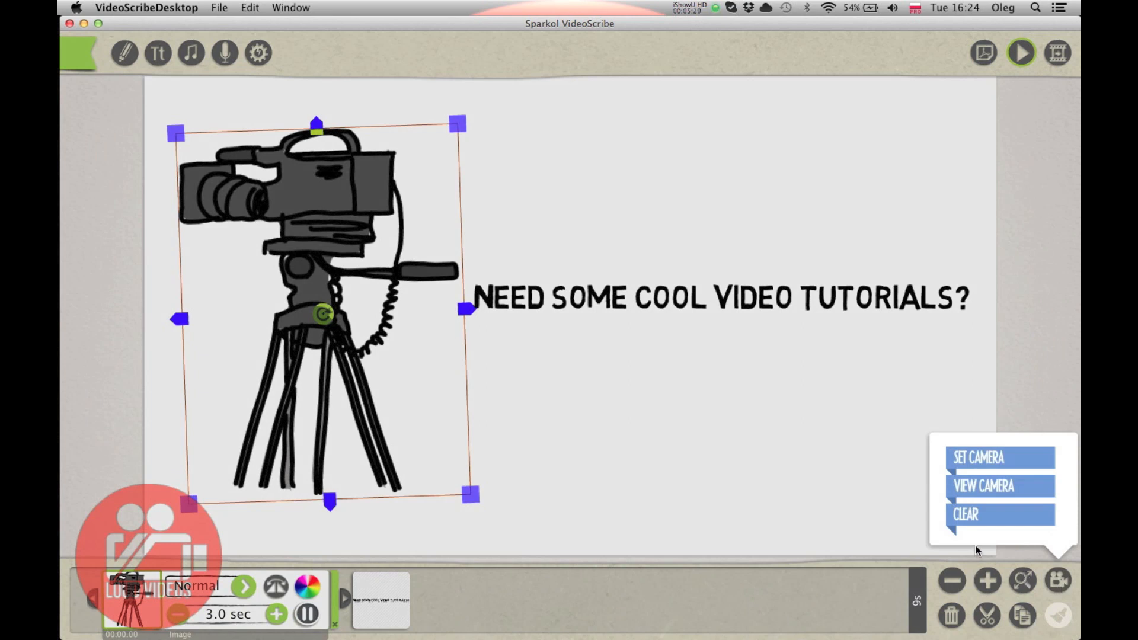
{"action": "left_click", "coordinate": [977, 462]}
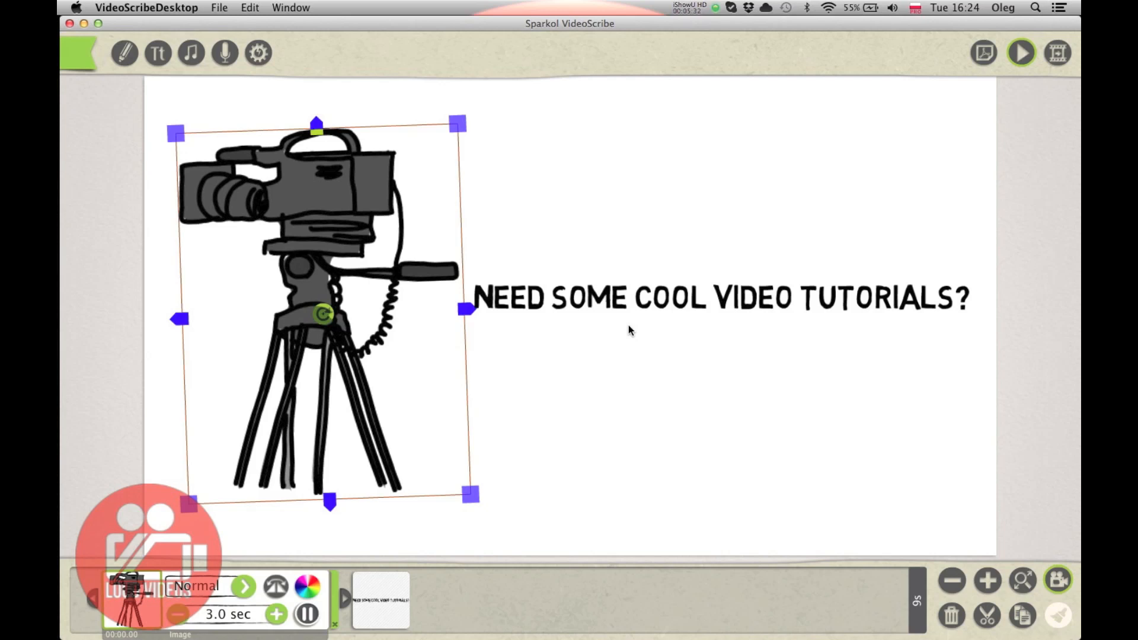
{"action": "left_click", "coordinate": [1024, 60]}
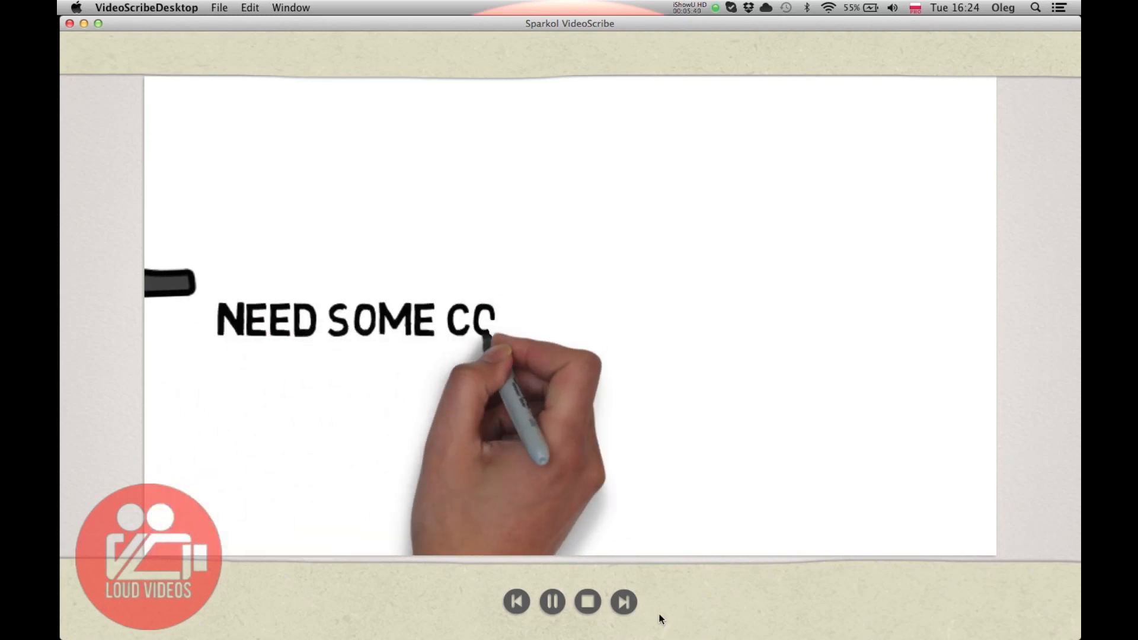
{"action": "left_click", "coordinate": [592, 611]}
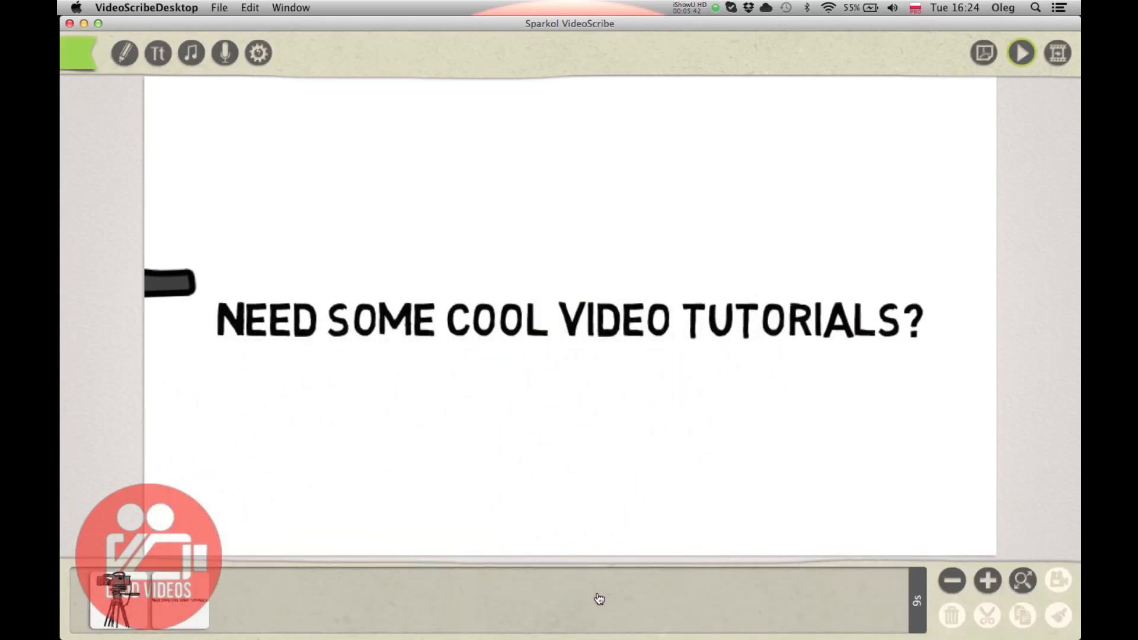
- Set the camera position of the text to the view fitting both elements, and preview the scribe
{"action": "left_click", "coordinate": [1023, 580]}
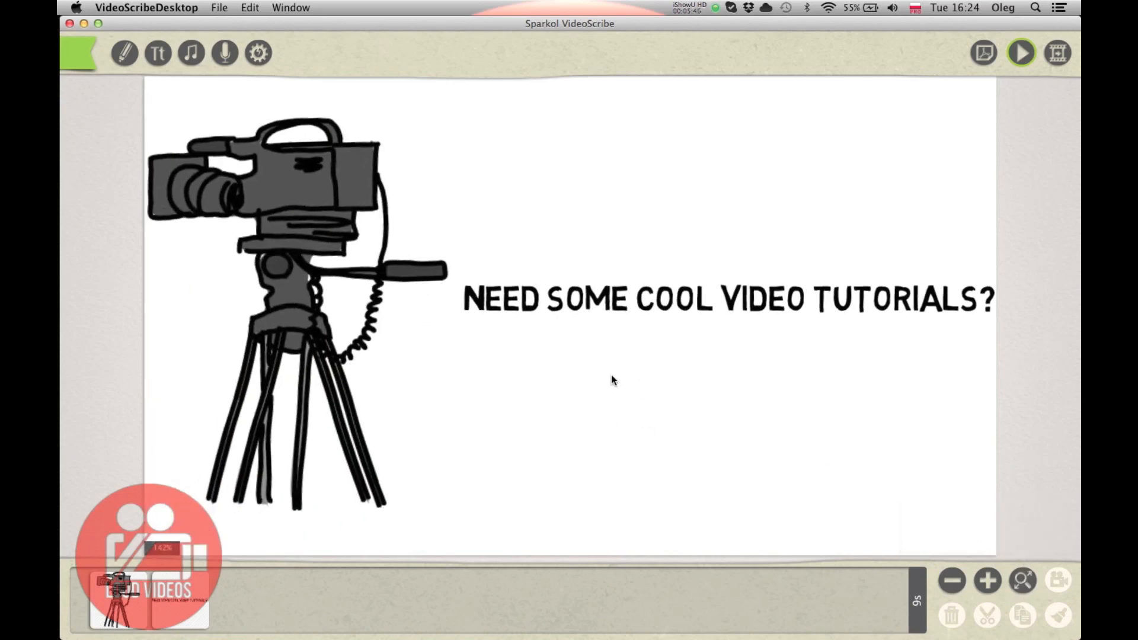
{"action": "left_click", "coordinate": [551, 307]}
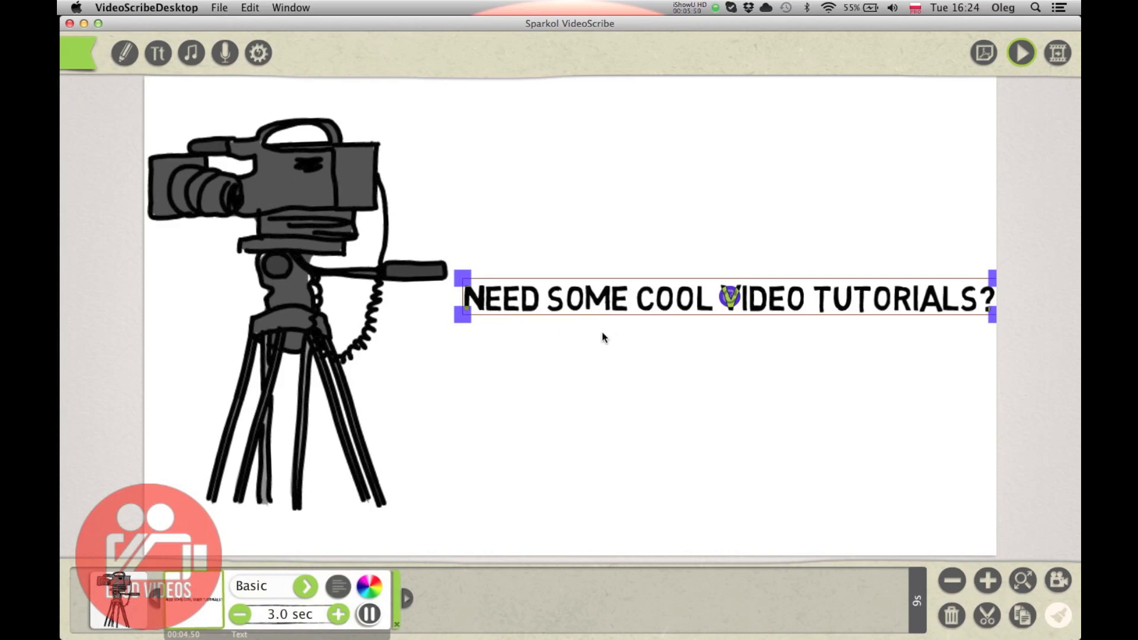
{"action": "left_click", "coordinate": [442, 168]}
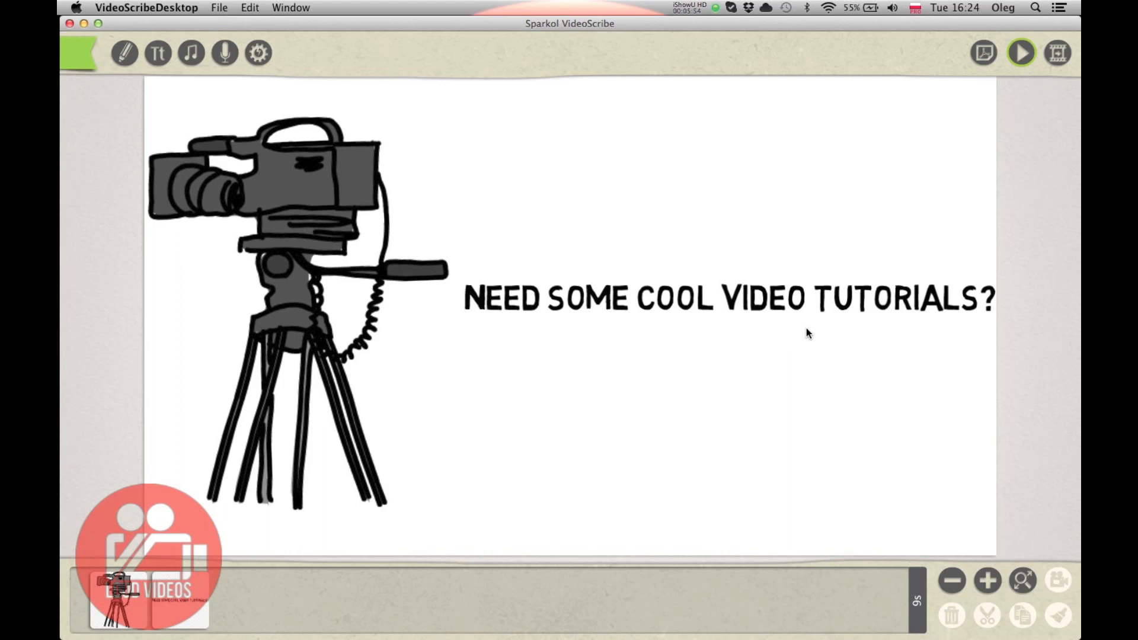
{"action": "left_click", "coordinate": [801, 303]}
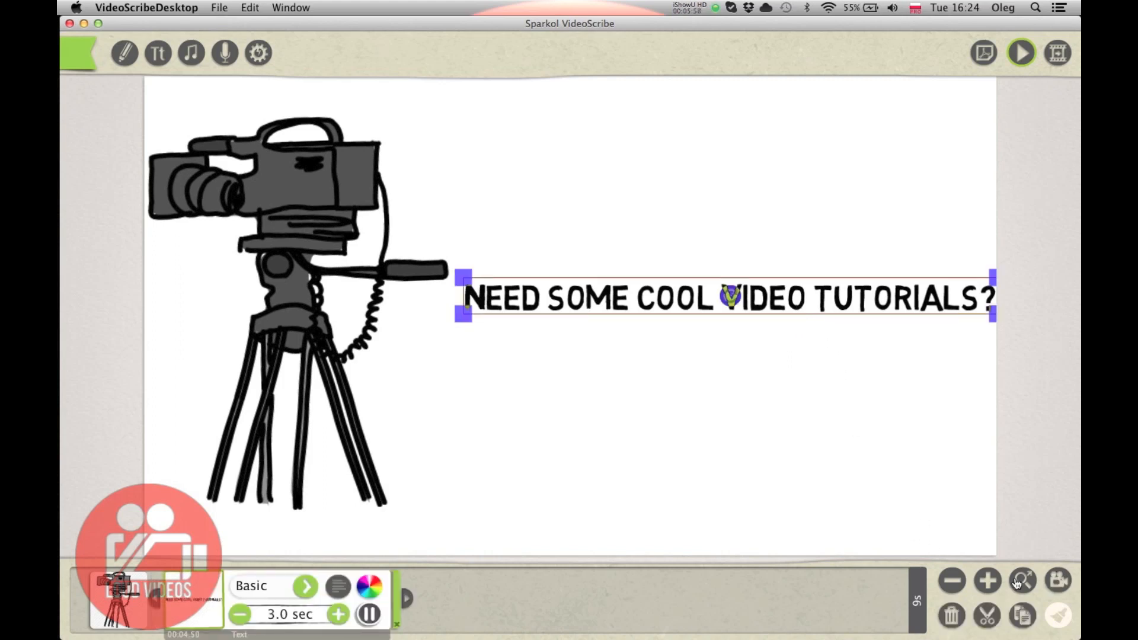
{"action": "left_click", "coordinate": [1058, 580]}
{"action": "left_click", "coordinate": [1002, 458]}
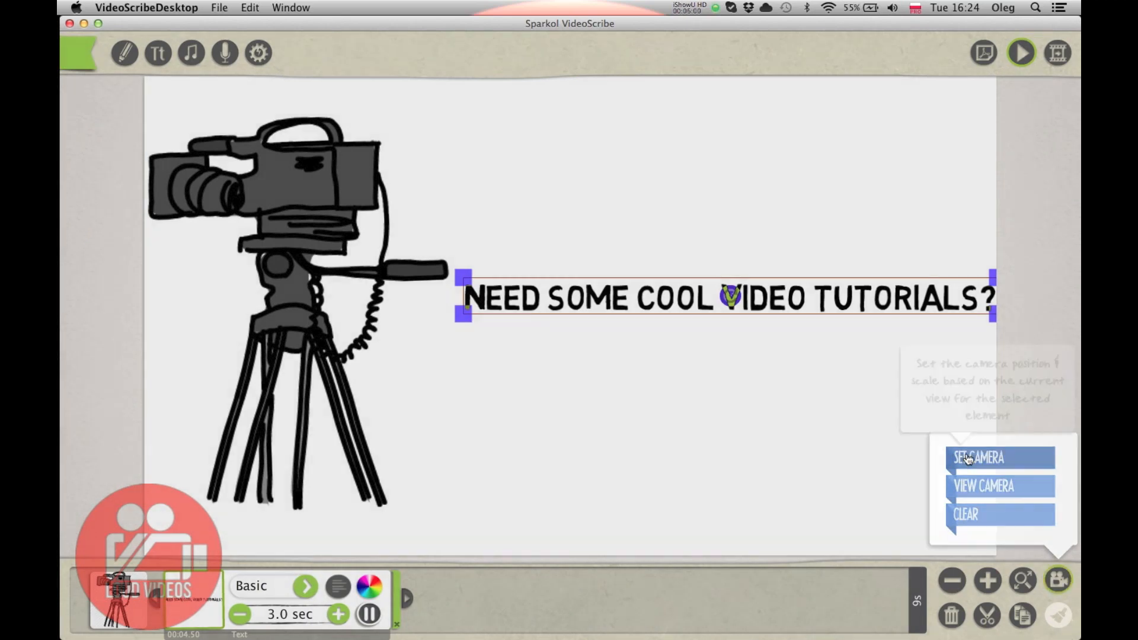
{"action": "left_click", "coordinate": [693, 419]}
{"action": "left_click", "coordinate": [1021, 53]}
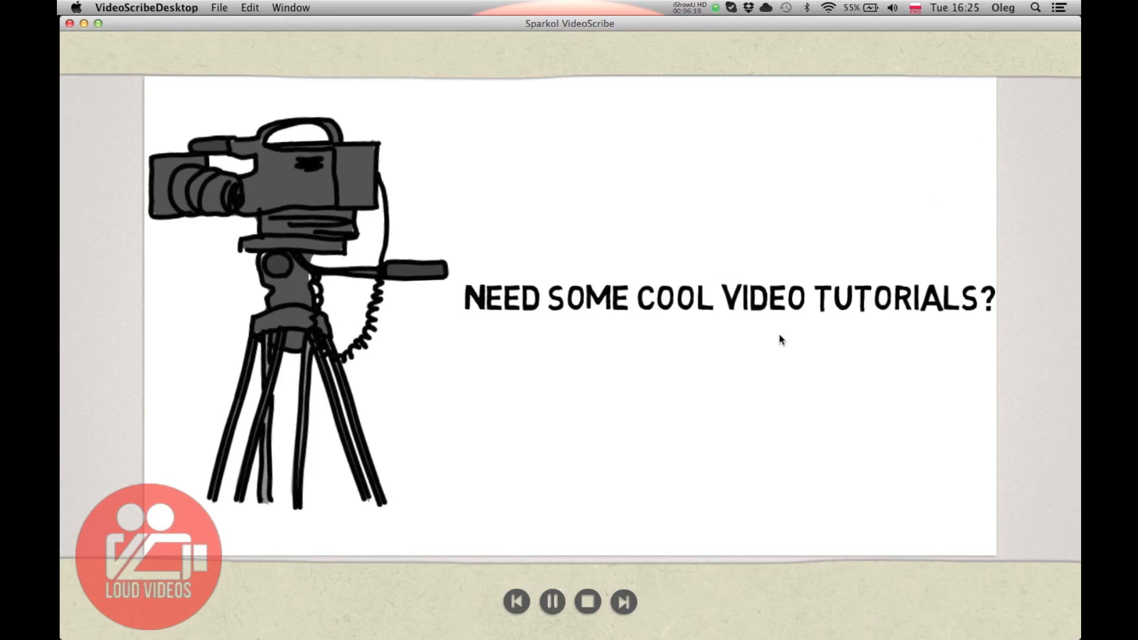
{"action": "left_click", "coordinate": [587, 601]}
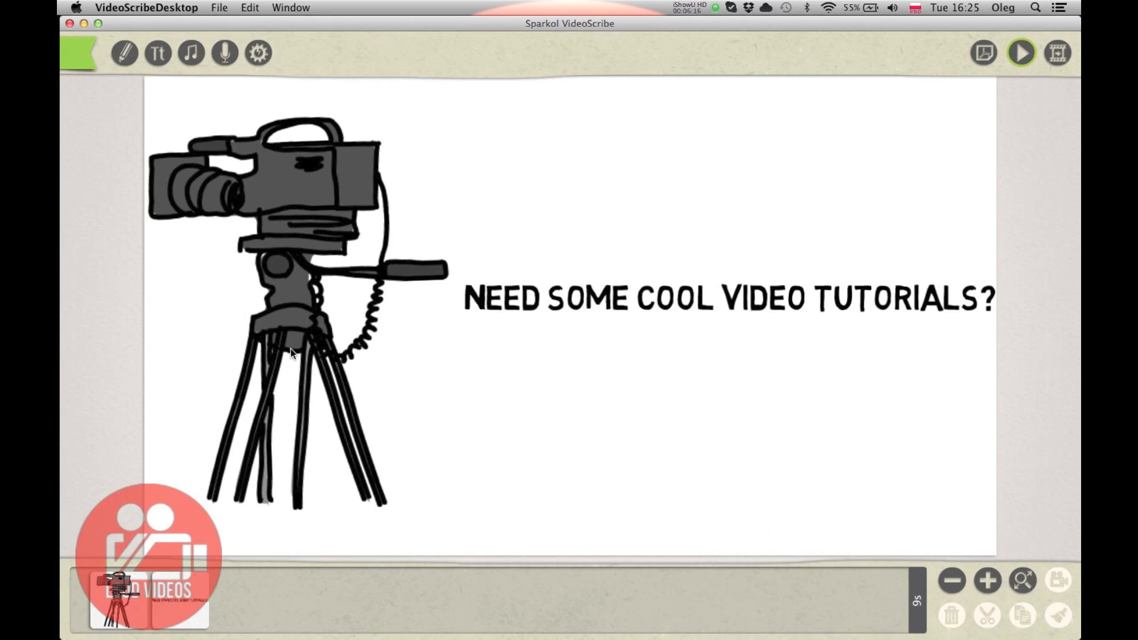
- Compare the saved camera views of the camera image and the text by calling up each element in turn
{"action": "left_click", "coordinate": [290, 329]}
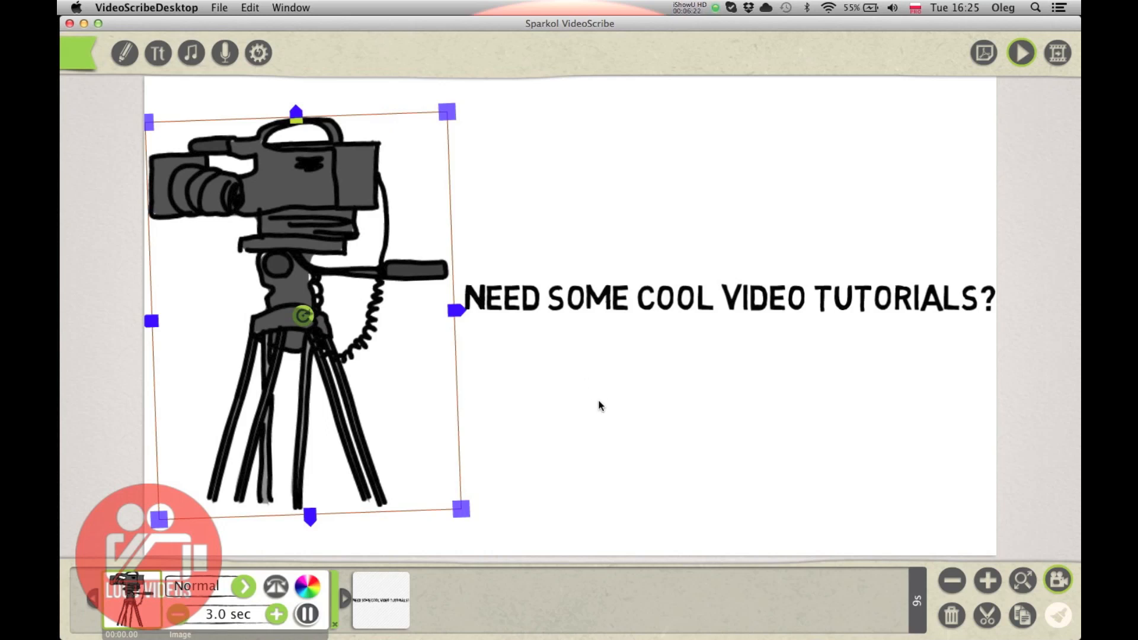
{"action": "left_click", "coordinate": [597, 423]}
{"action": "left_click", "coordinate": [286, 209]}
{"action": "left_click", "coordinate": [639, 208]}
{"action": "left_click", "coordinate": [589, 291]}
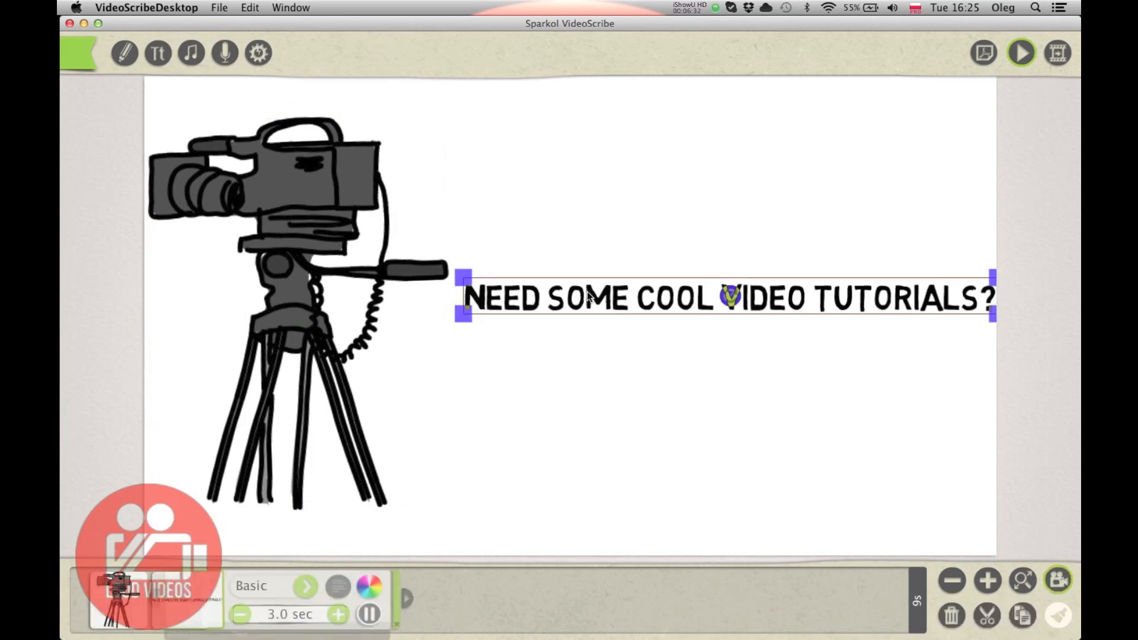
{"action": "left_click", "coordinate": [190, 612]}
{"action": "left_click", "coordinate": [191, 612]}
{"action": "left_click", "coordinate": [191, 612]}
{"action": "left_click", "coordinate": [132, 608]}
{"action": "left_click", "coordinate": [133, 609]}
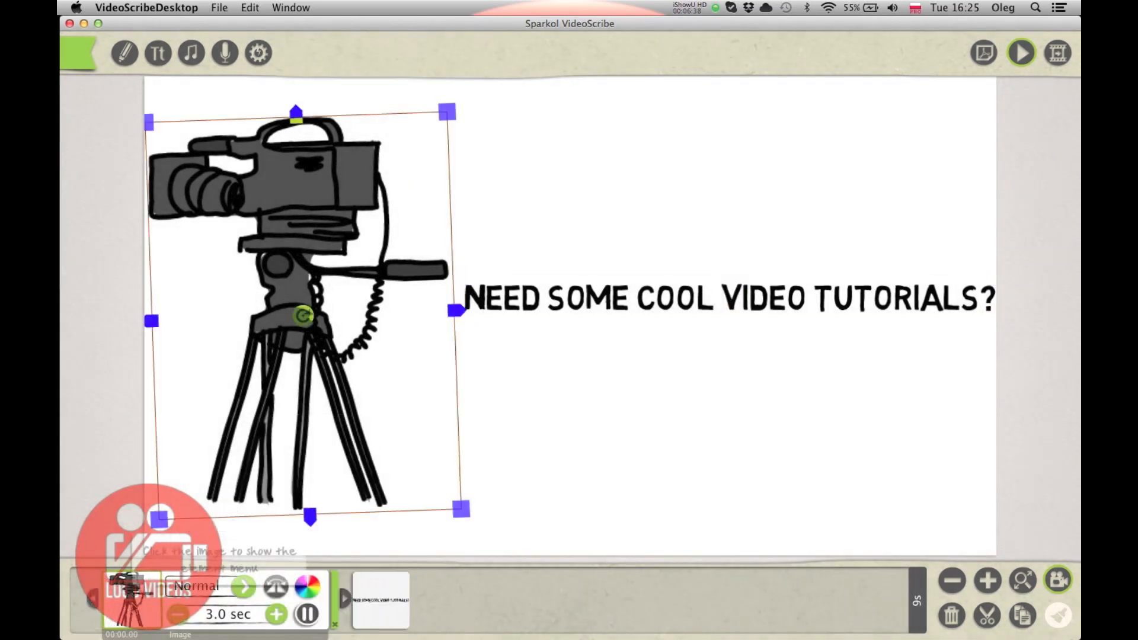
{"action": "left_click", "coordinate": [149, 592]}
{"action": "left_click", "coordinate": [150, 592]}
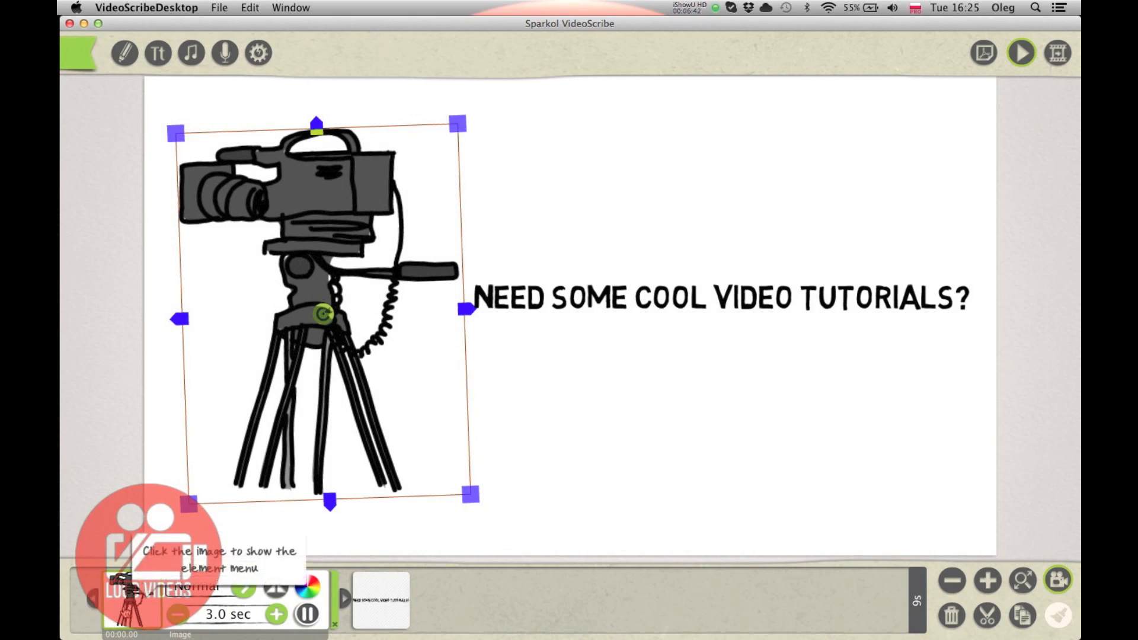
{"action": "left_click", "coordinate": [125, 613]}
{"action": "left_click", "coordinate": [125, 613]}
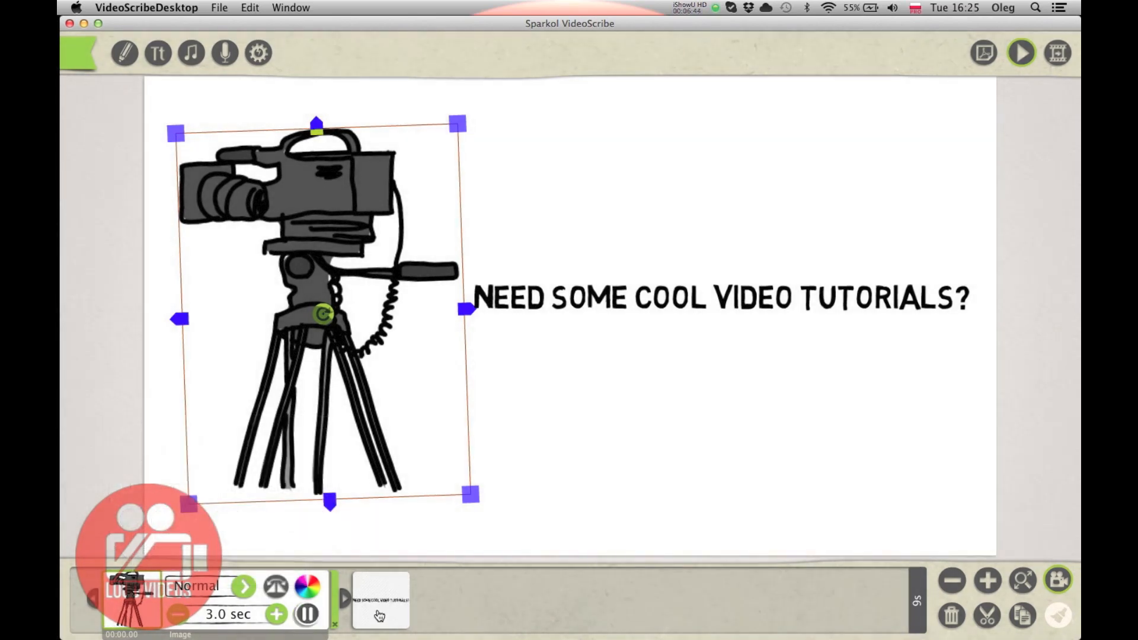
{"action": "left_click", "coordinate": [379, 616]}
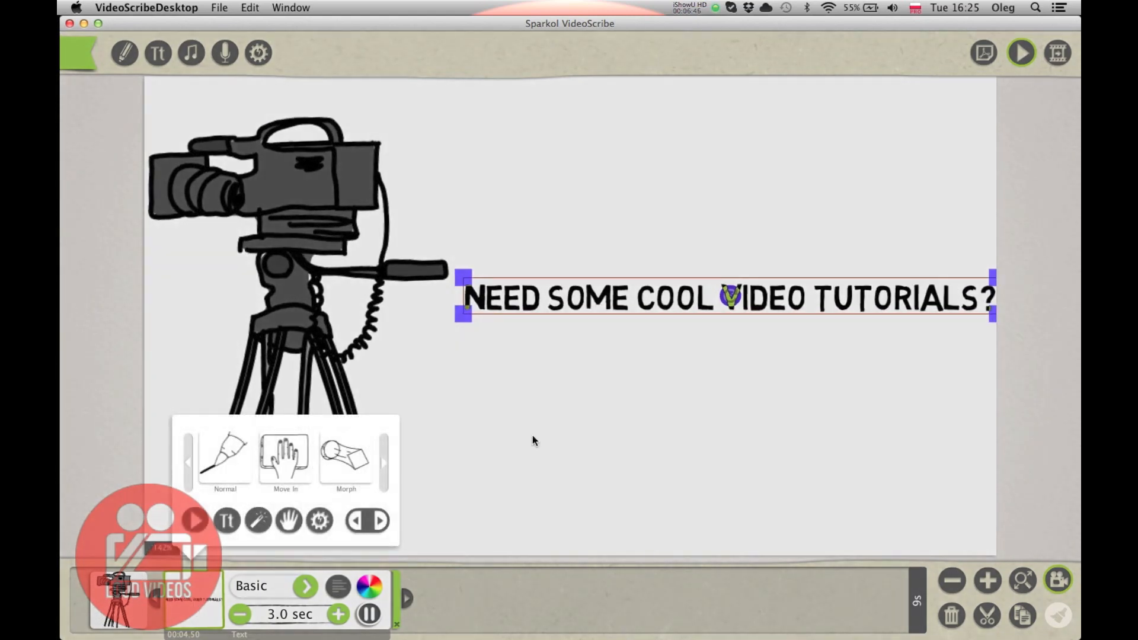
{"action": "left_click", "coordinate": [582, 415]}
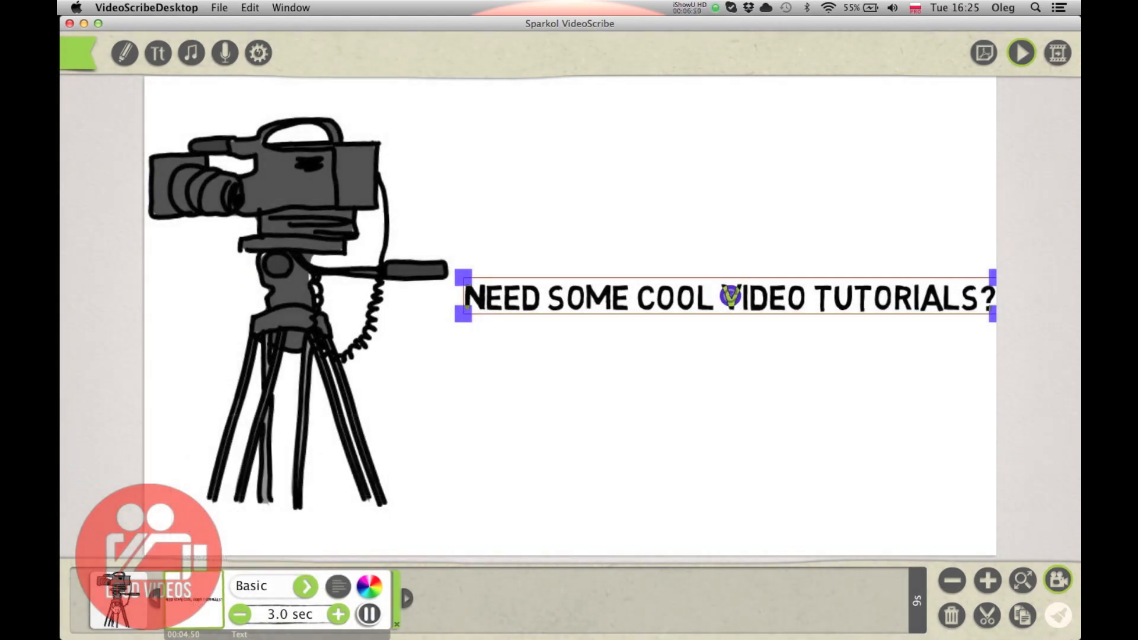
{"action": "left_click", "coordinate": [116, 607]}
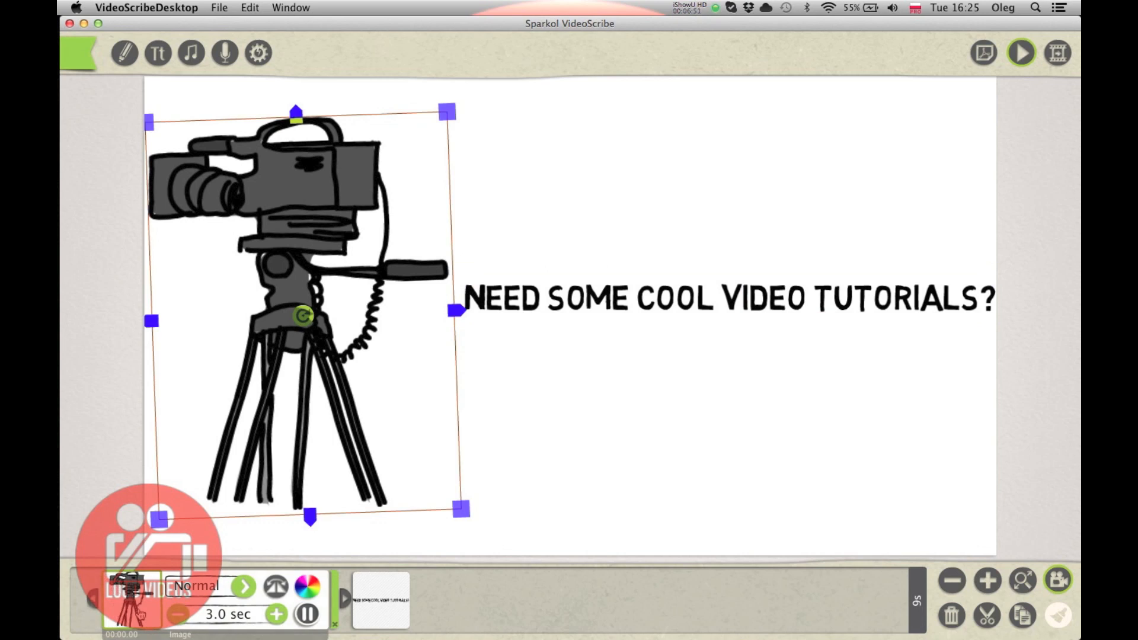
{"action": "left_click", "coordinate": [632, 417]}
- Set the text's camera position to a closer view in which the text nearly fills the canvas width
{"action": "left_click", "coordinate": [591, 290]}
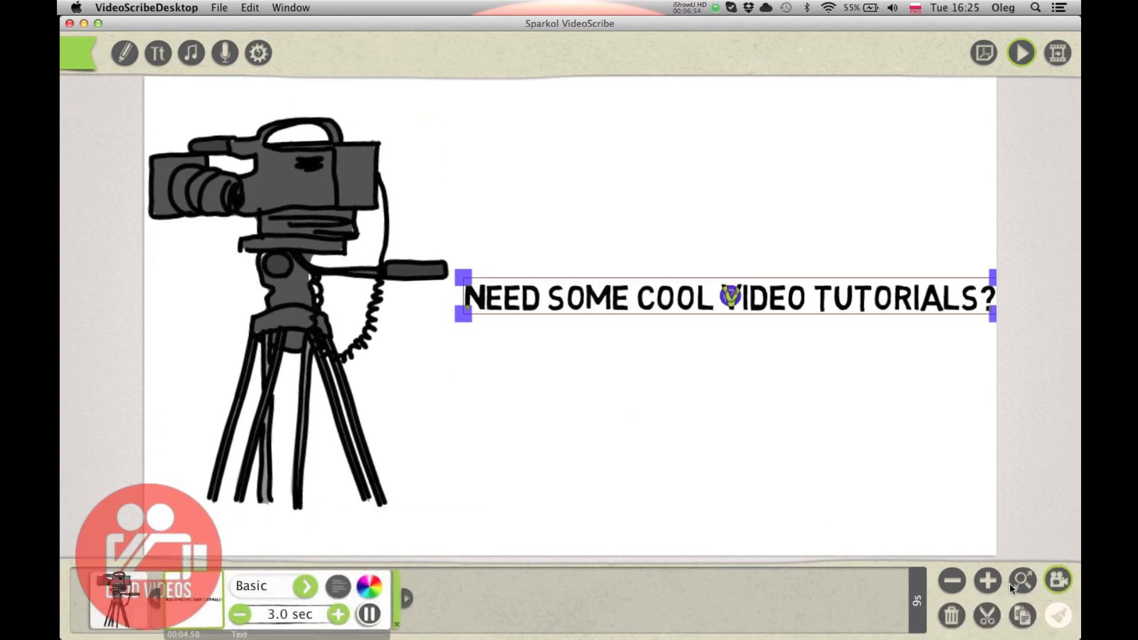
{"action": "left_click", "coordinate": [988, 582]}
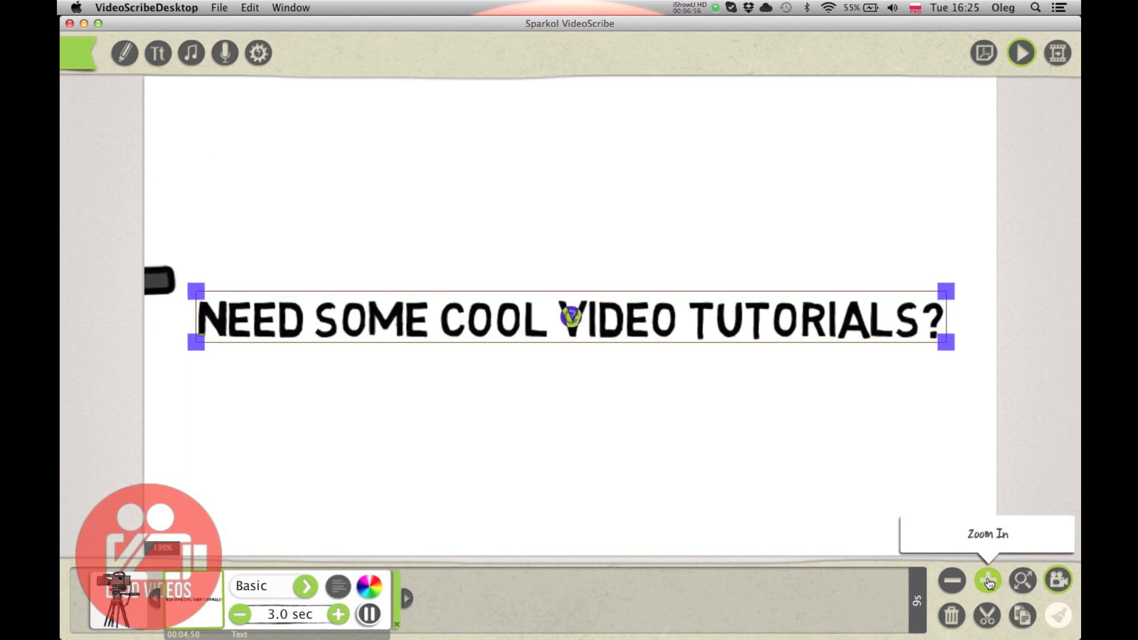
{"action": "left_click", "coordinate": [952, 580]}
{"action": "left_click", "coordinate": [951, 581]}
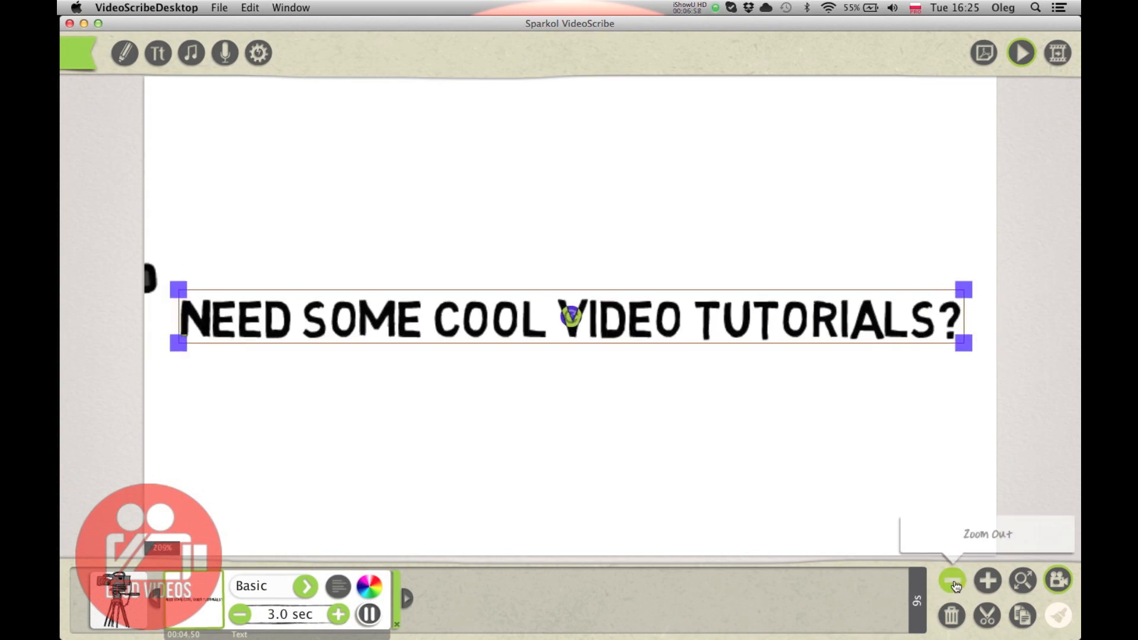
{"action": "left_click", "coordinate": [1063, 585]}
{"action": "left_click", "coordinate": [1001, 461]}
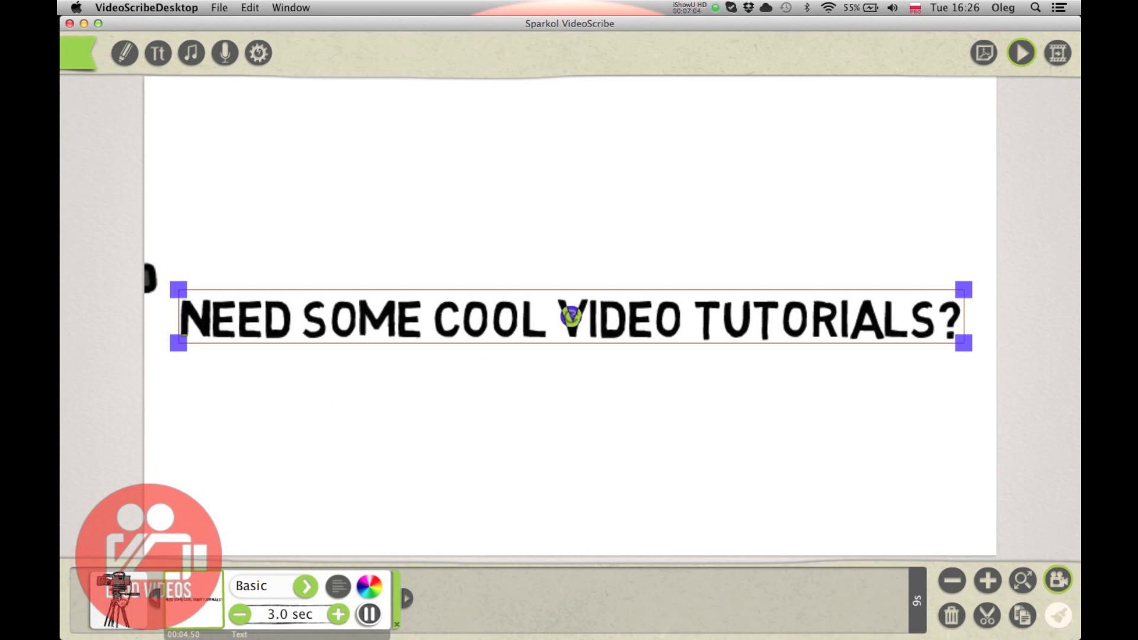
- Check the saved camera views of the image and the text, and play the scribe through
{"action": "left_click", "coordinate": [119, 602]}
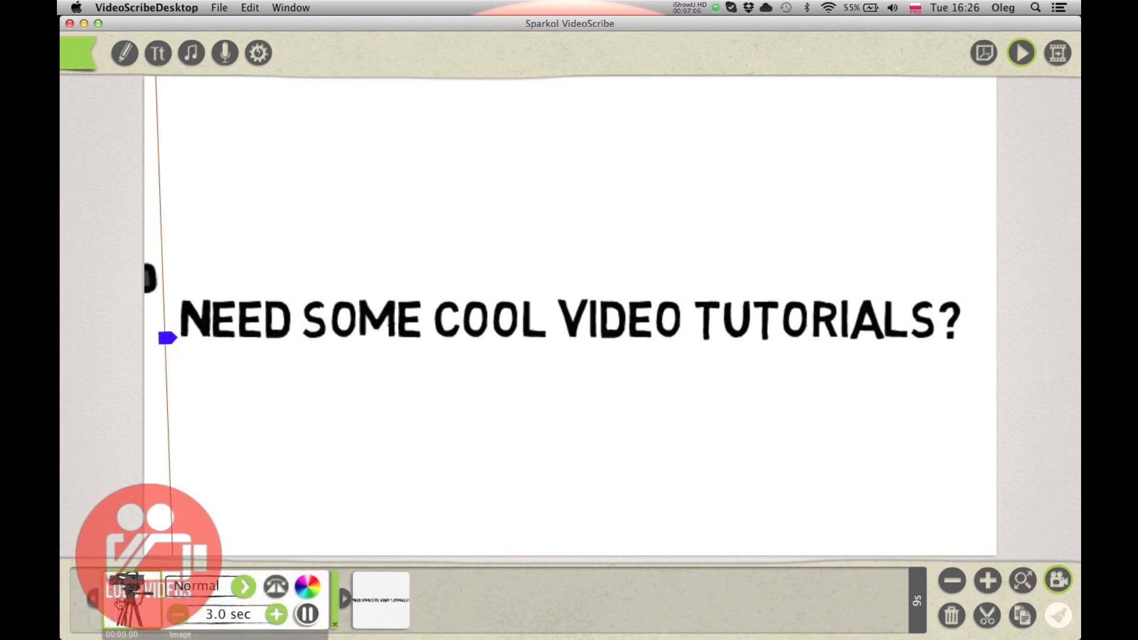
{"action": "left_click", "coordinate": [379, 607]}
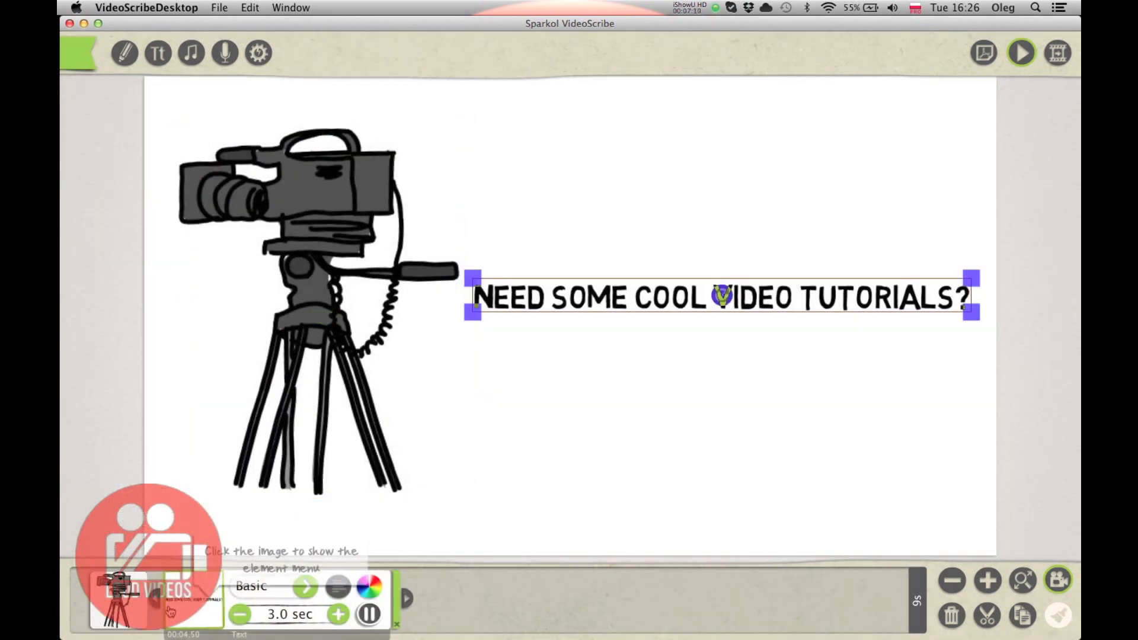
{"action": "left_click", "coordinate": [129, 603]}
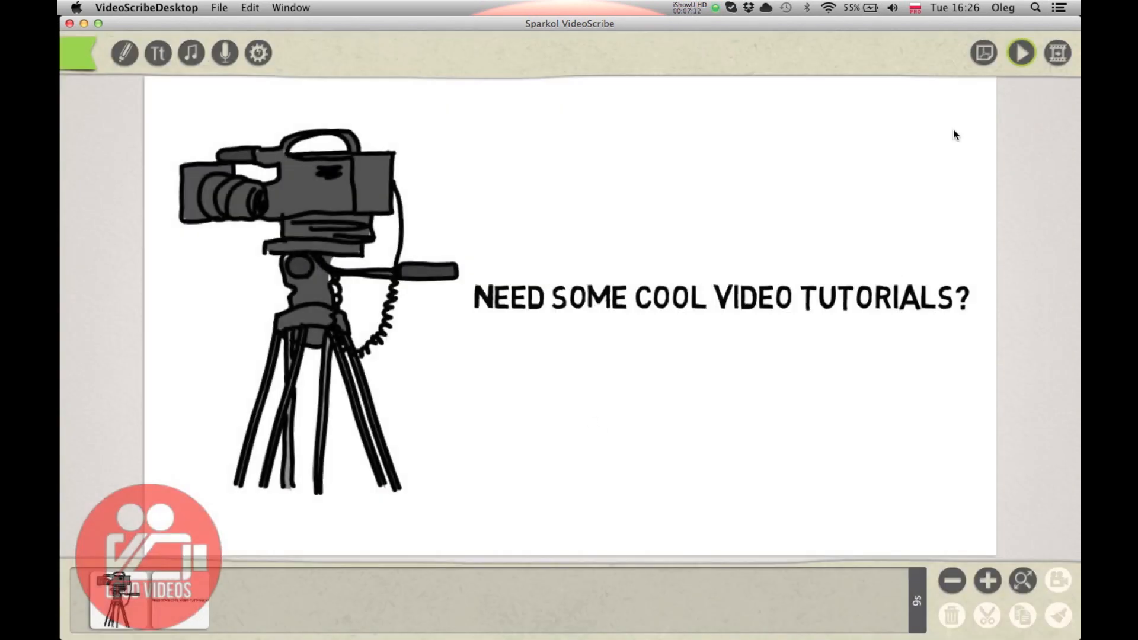
{"action": "left_click", "coordinate": [1024, 50]}
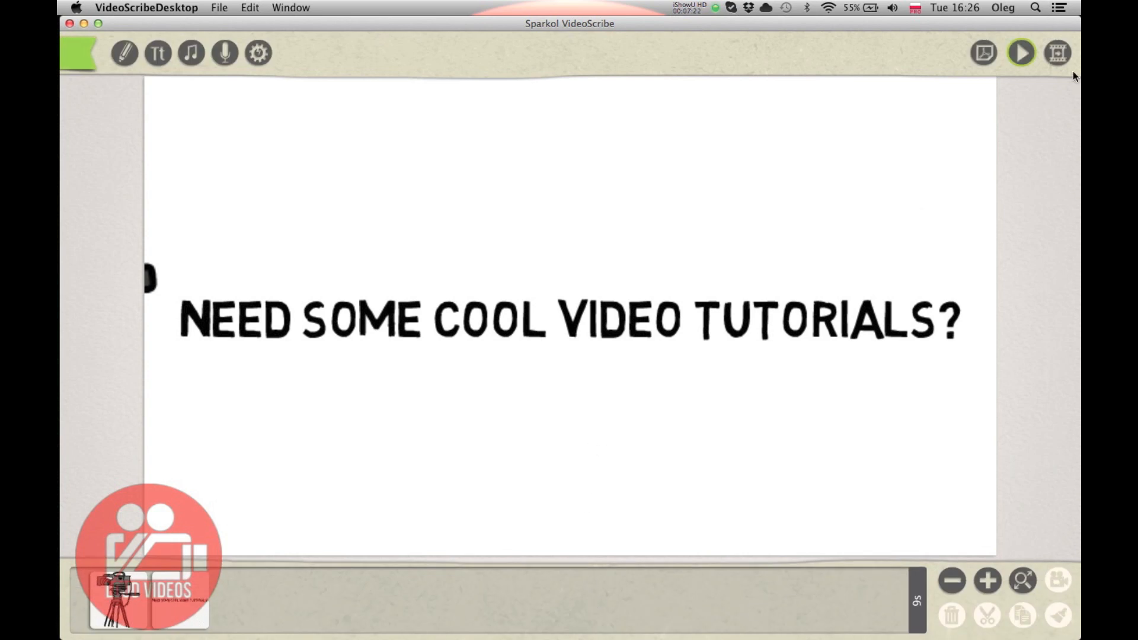
- Set the text's camera position back to the view that fits all elements
{"action": "left_click", "coordinate": [1021, 584]}
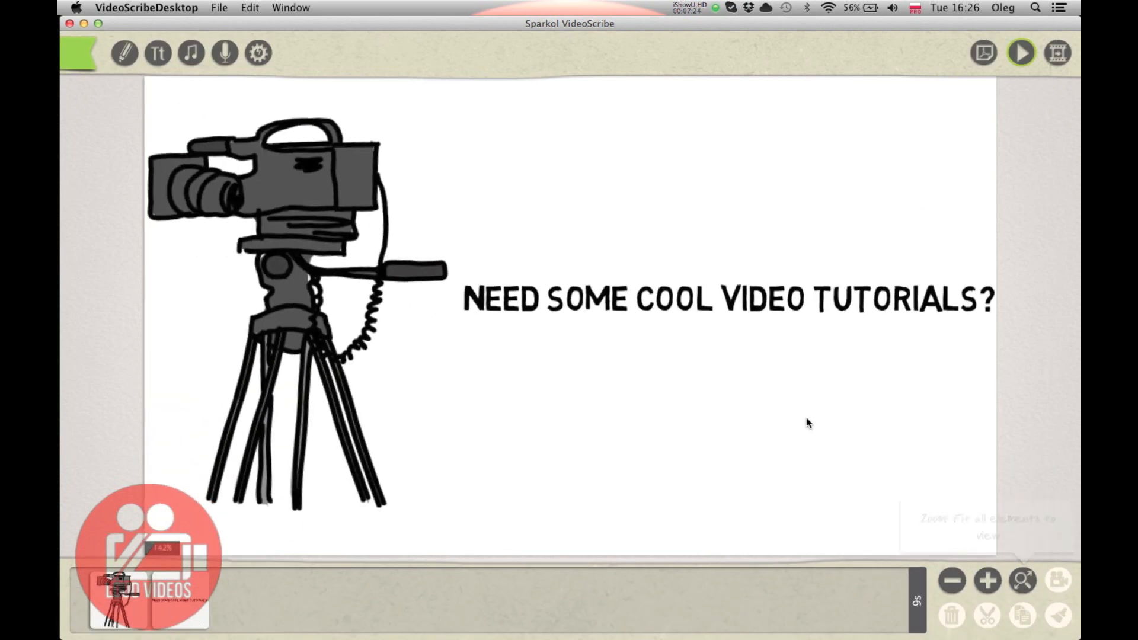
{"action": "left_click", "coordinate": [751, 314]}
{"action": "left_click", "coordinate": [1058, 580]}
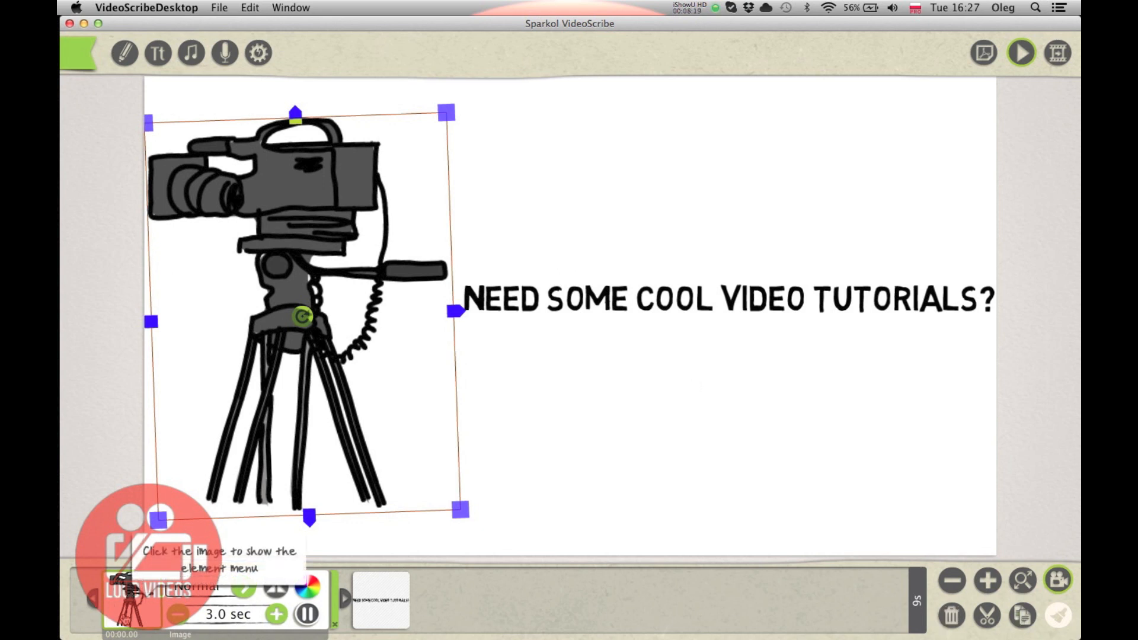
{"action": "left_click", "coordinate": [731, 418]}
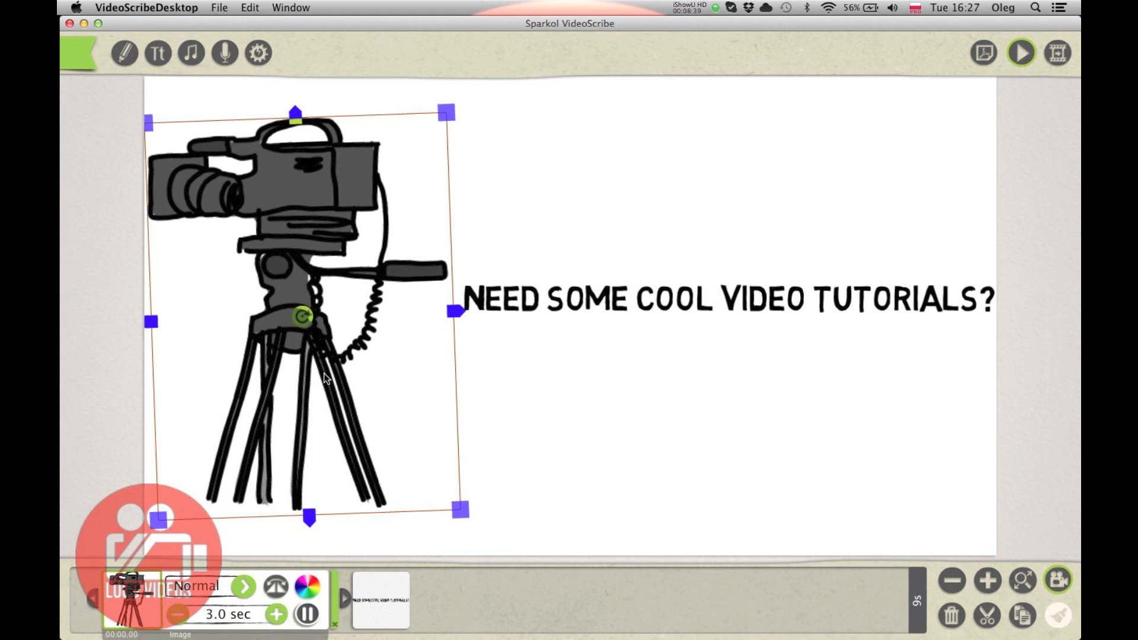
- Set the camera image's animation time to 7 seconds and preview the scribe
{"action": "left_click", "coordinate": [279, 615]}
{"action": "left_click", "coordinate": [280, 616]}
{"action": "left_click", "coordinate": [280, 617]}
{"action": "left_click", "coordinate": [280, 617]}
{"action": "left_click", "coordinate": [280, 616]}
{"action": "left_click", "coordinate": [280, 616]}
{"action": "left_click", "coordinate": [280, 617]}
{"action": "left_click", "coordinate": [280, 616]}
{"action": "left_click", "coordinate": [181, 616]}
{"action": "left_click", "coordinate": [612, 401]}
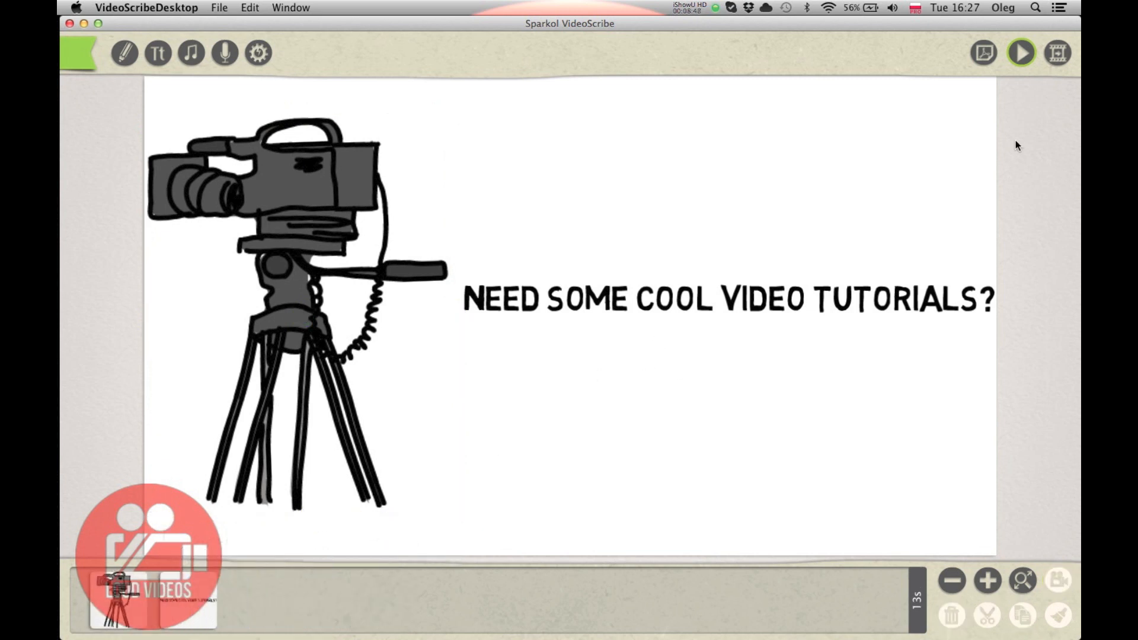
{"action": "left_click", "coordinate": [1023, 54]}
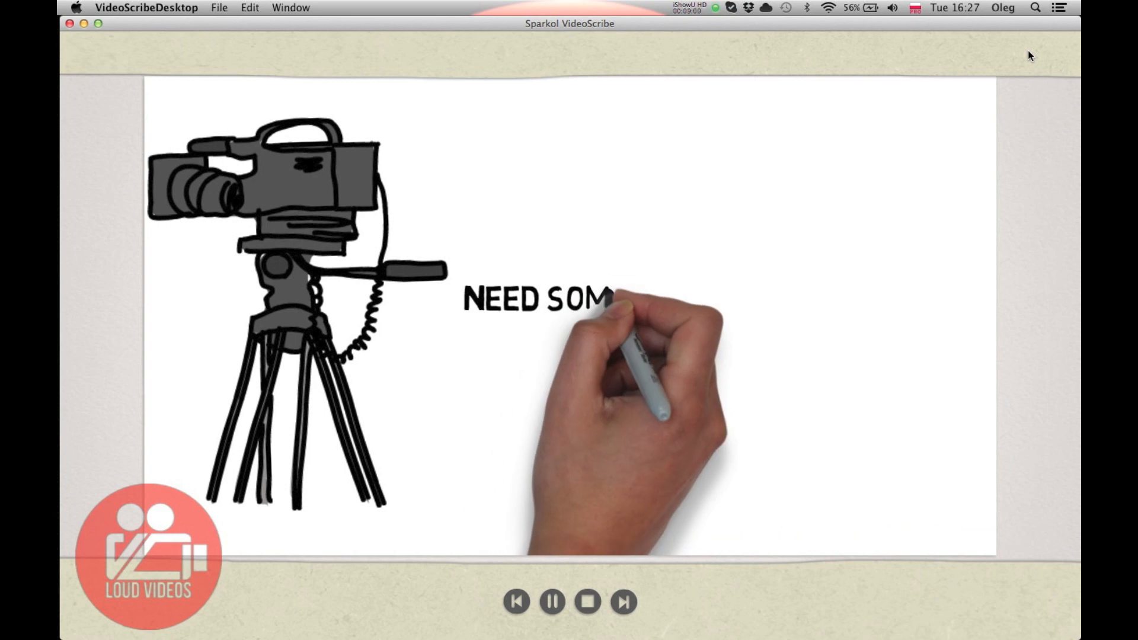
{"action": "left_click", "coordinate": [588, 602]}
- Add four half-second pauses to the end of the camera image element
{"action": "left_click", "coordinate": [119, 598]}
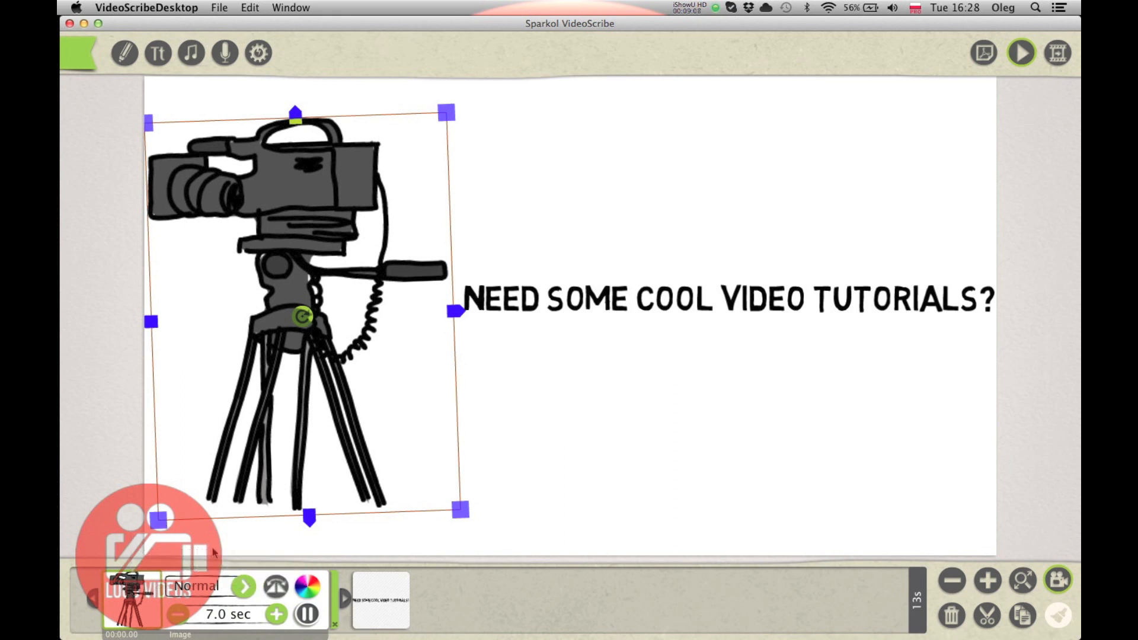
{"action": "left_click", "coordinate": [307, 616]}
{"action": "left_click", "coordinate": [307, 616]}
{"action": "left_click", "coordinate": [307, 616]}
{"action": "left_click", "coordinate": [307, 617]}
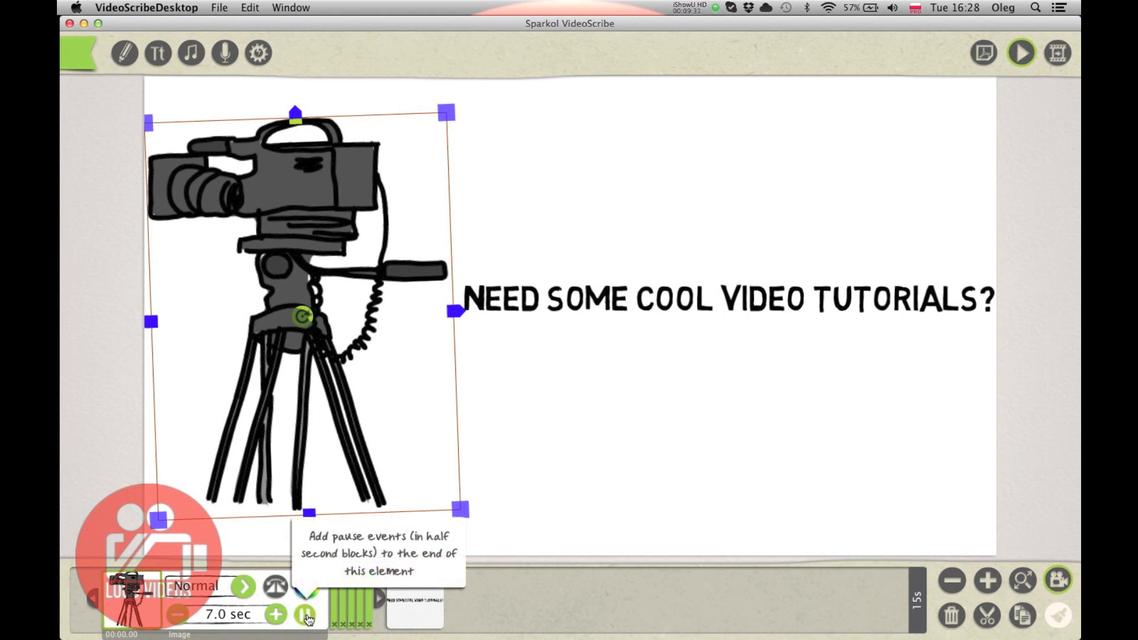
{"action": "left_click", "coordinate": [625, 406]}
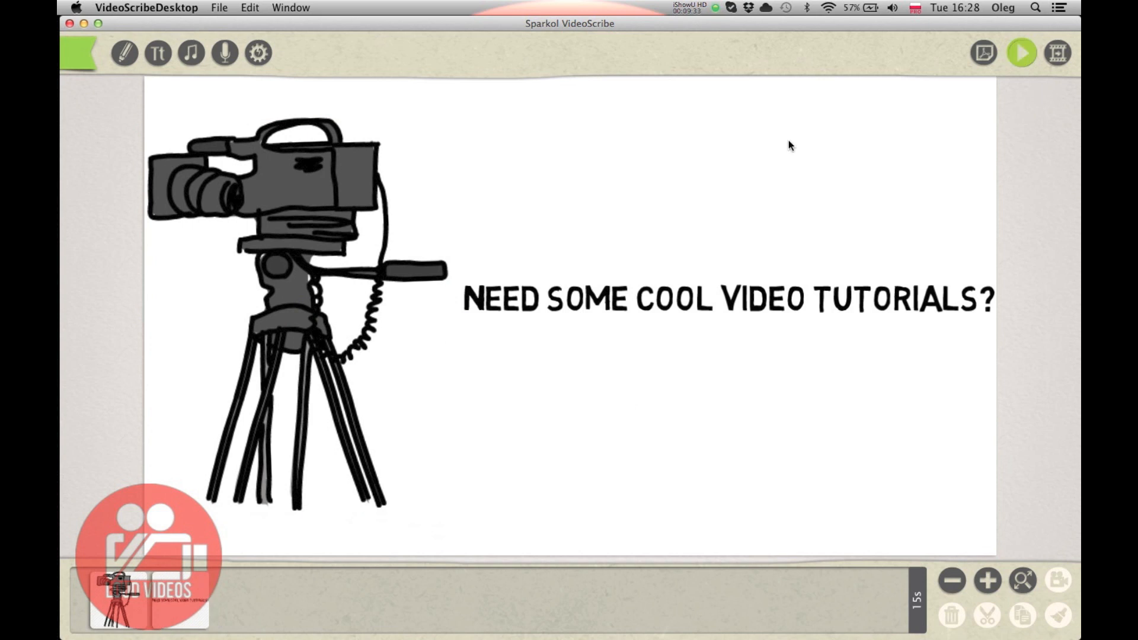
- Set the camera image's animation time to 3 seconds and preview the scribe
{"action": "left_click", "coordinate": [294, 261]}
{"action": "left_click", "coordinate": [173, 623]}
{"action": "left_click", "coordinate": [173, 622]}
{"action": "left_click", "coordinate": [173, 623]}
{"action": "left_click", "coordinate": [173, 623]}
{"action": "left_click", "coordinate": [173, 622]}
{"action": "left_click", "coordinate": [173, 622]}
{"action": "left_click", "coordinate": [173, 622]}
{"action": "left_click", "coordinate": [1018, 54]}
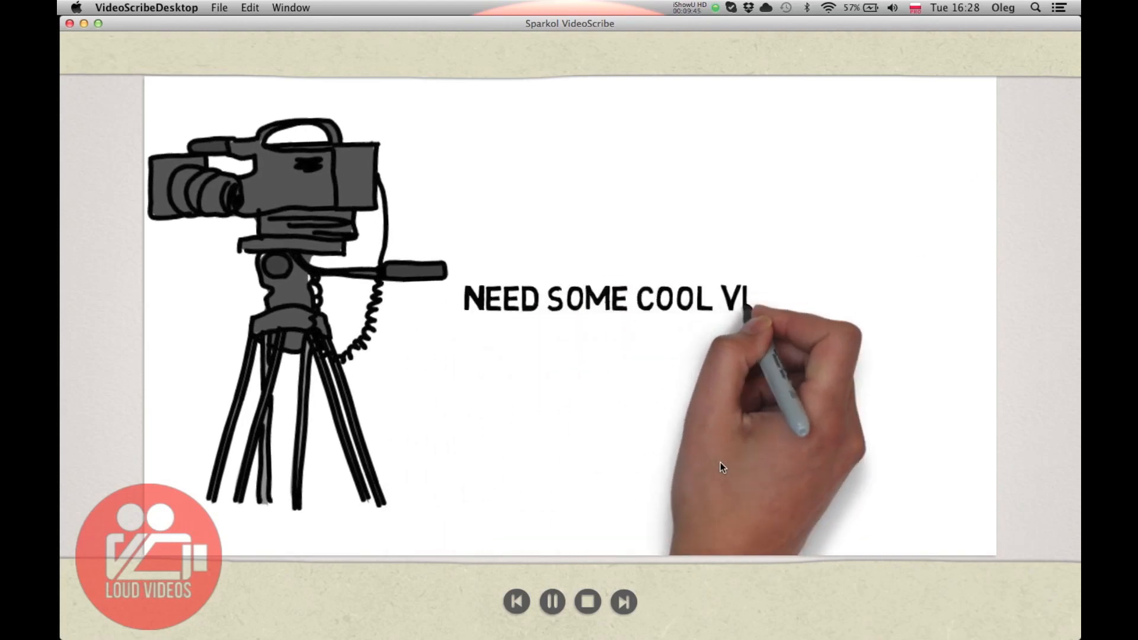
{"action": "left_click", "coordinate": [588, 601]}
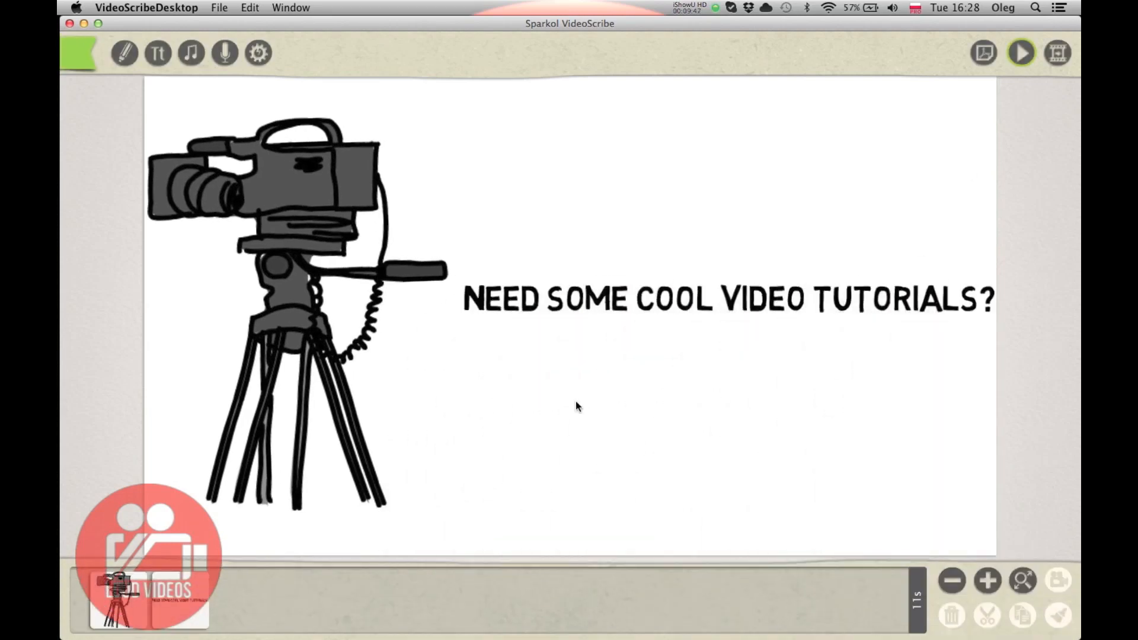
- Remove all pause events that follow the camera image
{"action": "left_click", "coordinate": [118, 623]}
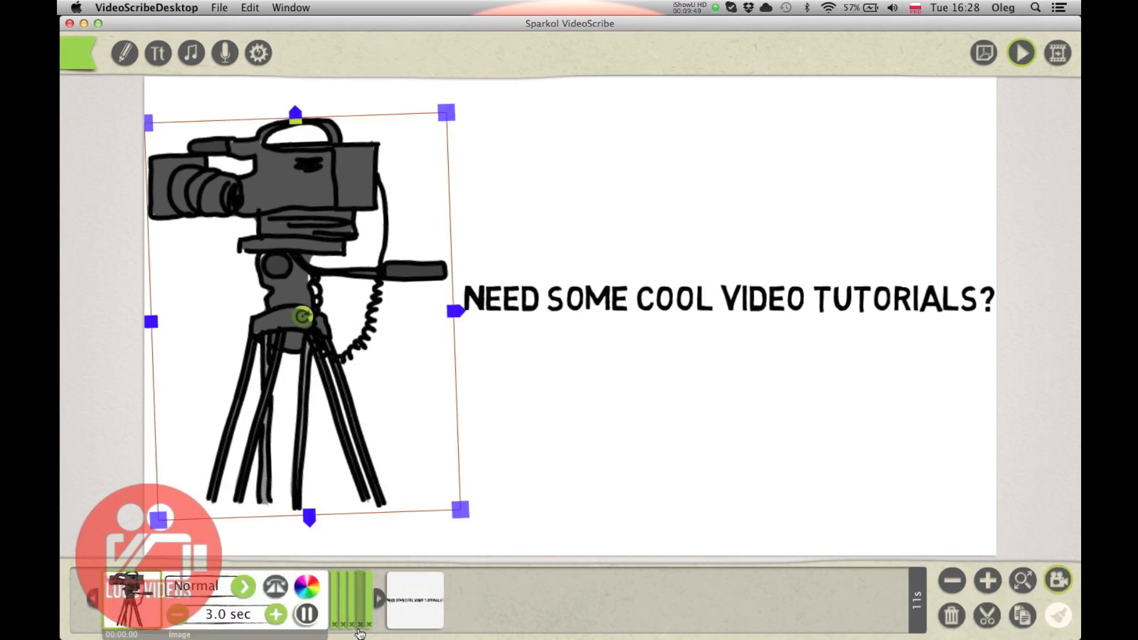
{"action": "left_click_drag", "start_coordinate": [367, 631], "coordinate": [339, 634]}
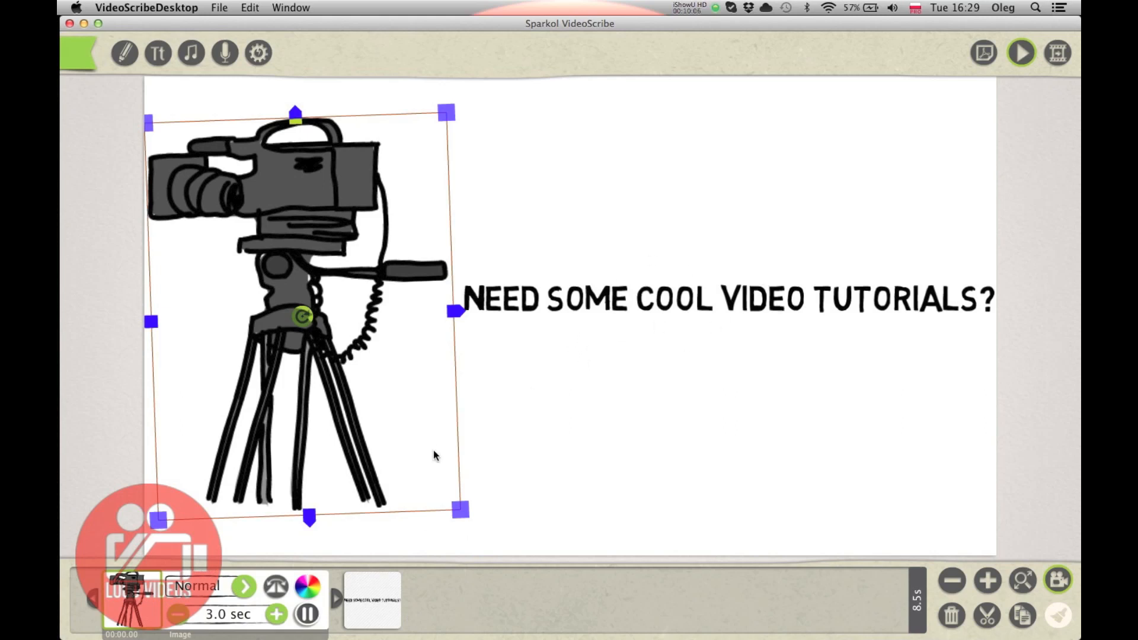
- Preview the scribe with the text drawn before the camera image, and return the camera image to first place in the timeline
{"action": "left_click", "coordinate": [337, 603]}
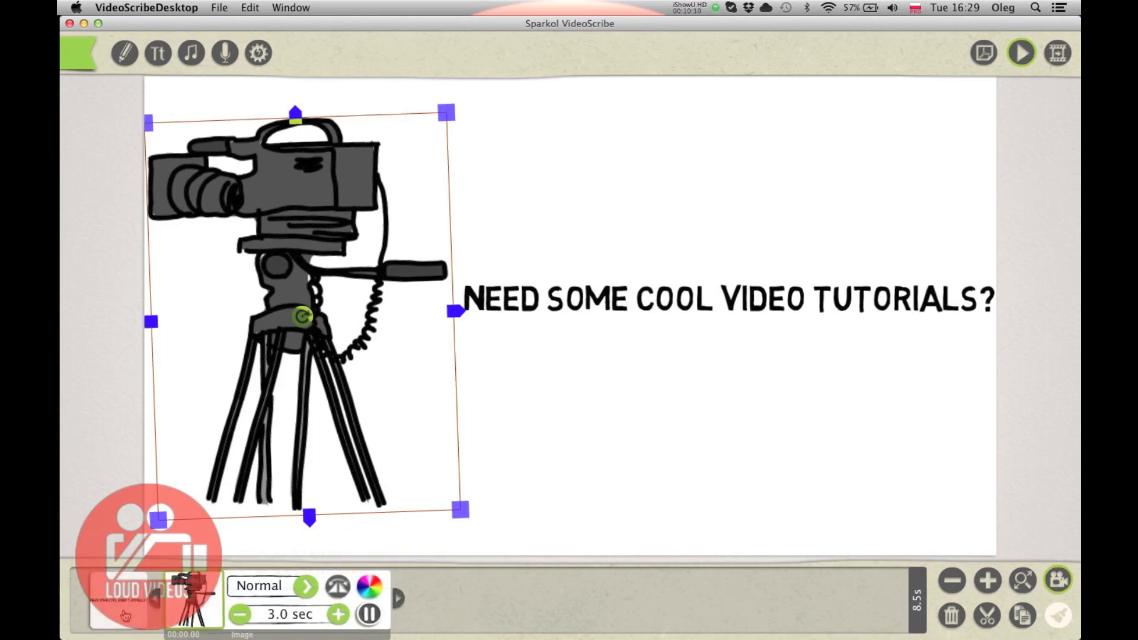
{"action": "left_click", "coordinate": [648, 383]}
{"action": "left_click", "coordinate": [1012, 51]}
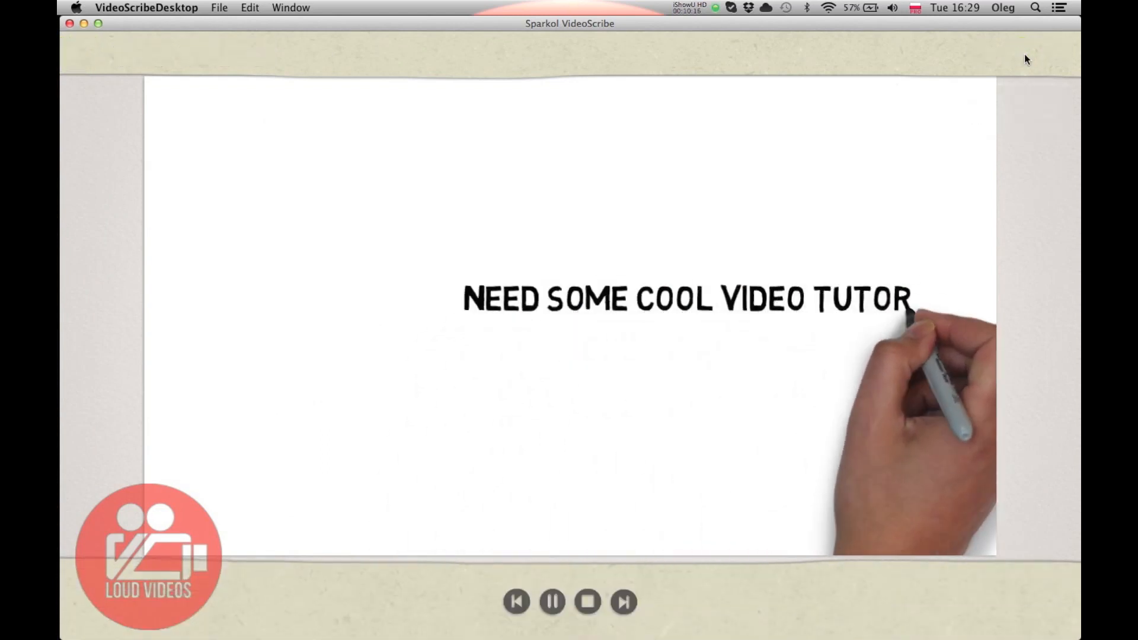
{"action": "left_click", "coordinate": [586, 603]}
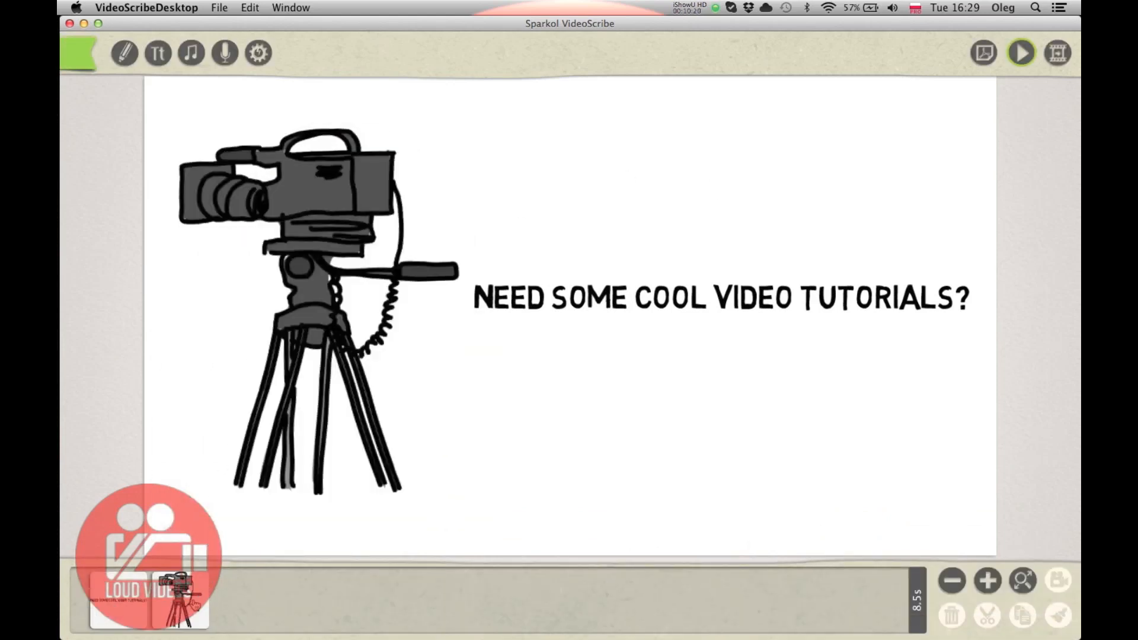
{"action": "left_click", "coordinate": [186, 615]}
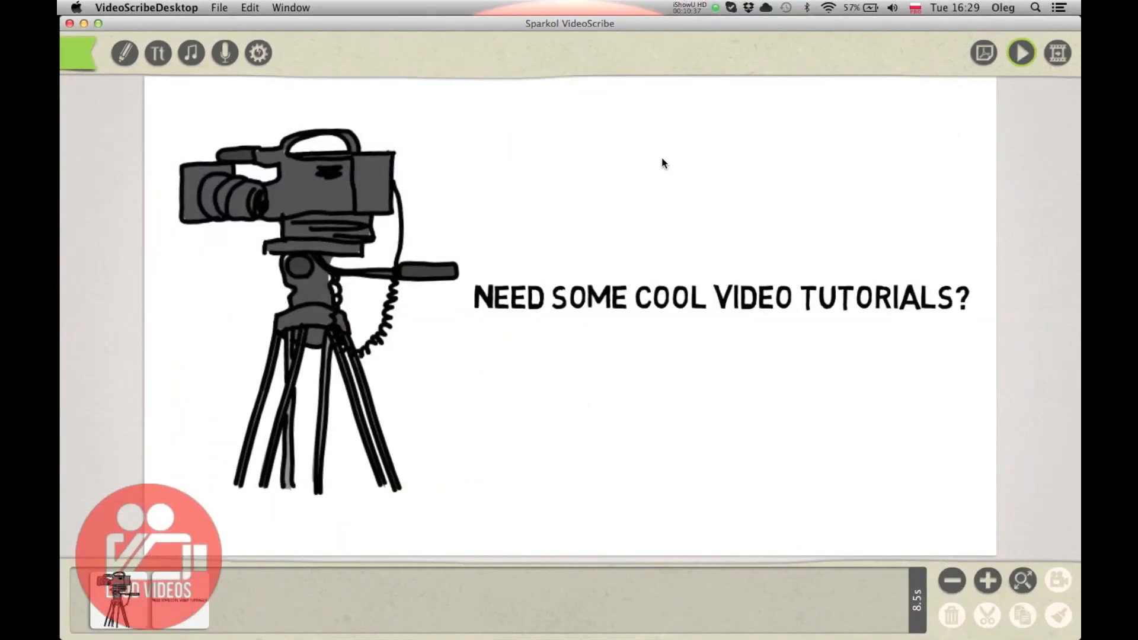
- Add the Dog image from the library's Creatures folder to the scribe
{"action": "left_click_drag", "start_coordinate": [817, 182], "coordinate": [702, 261]}
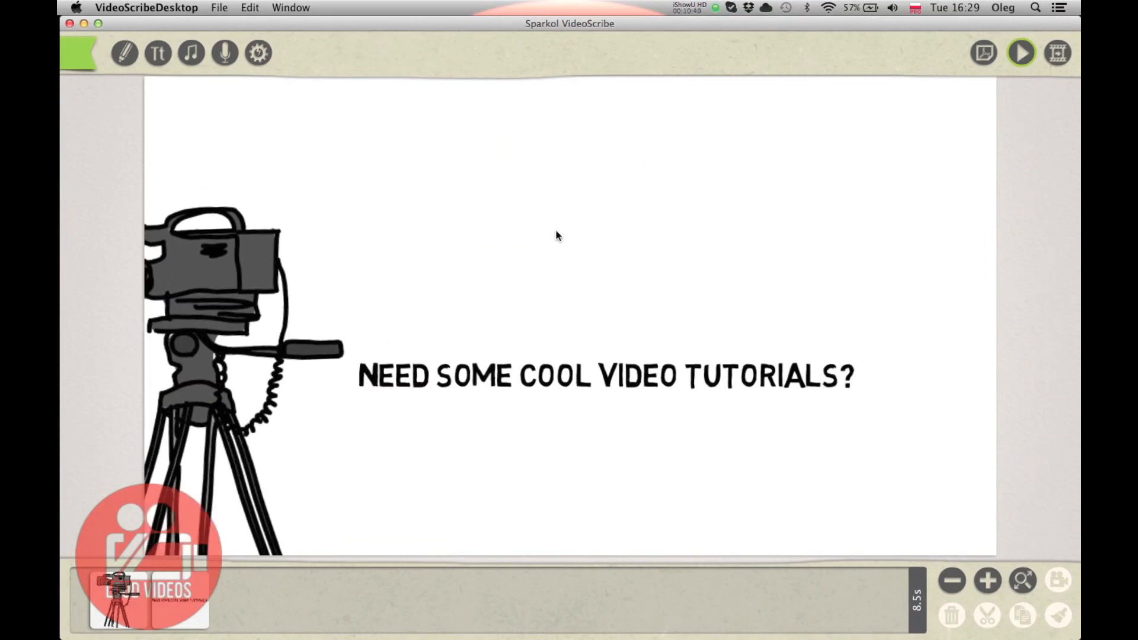
{"action": "left_click_drag", "start_coordinate": [489, 221], "coordinate": [714, 222]}
{"action": "left_click_drag", "start_coordinate": [704, 283], "coordinate": [584, 196]}
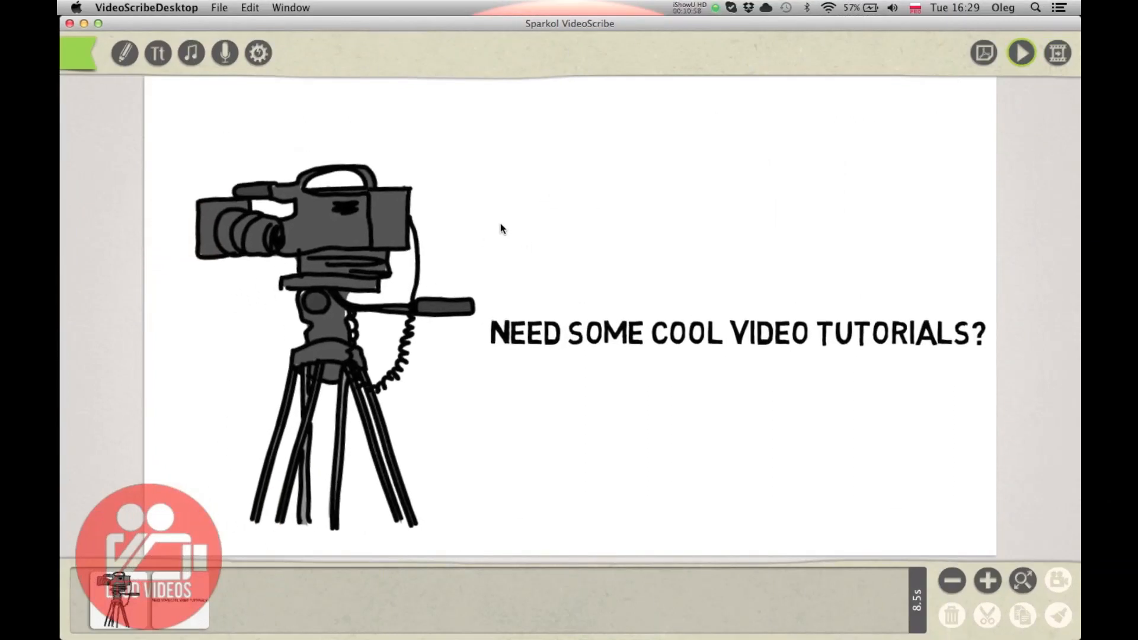
{"action": "left_click", "coordinate": [124, 54]}
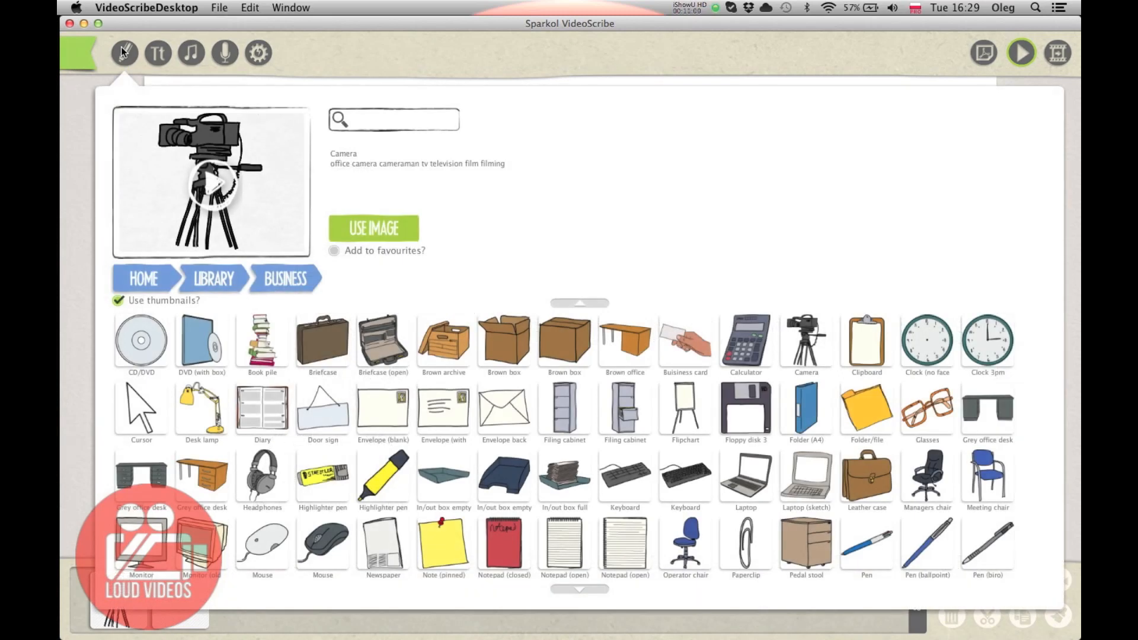
{"action": "left_click", "coordinate": [209, 282]}
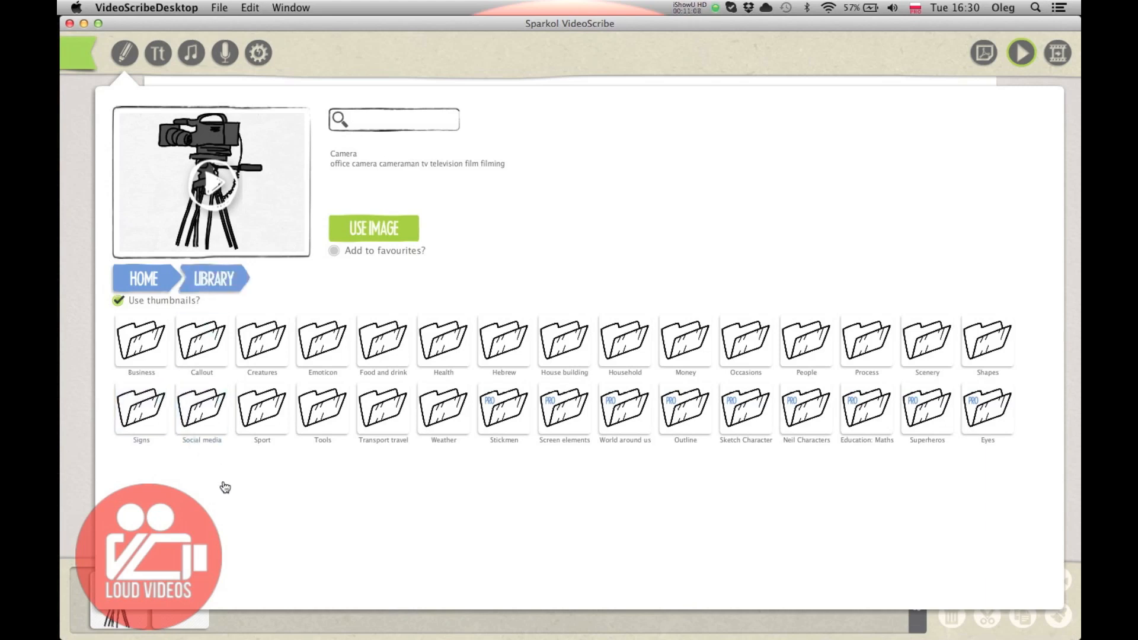
{"action": "left_click", "coordinate": [253, 353]}
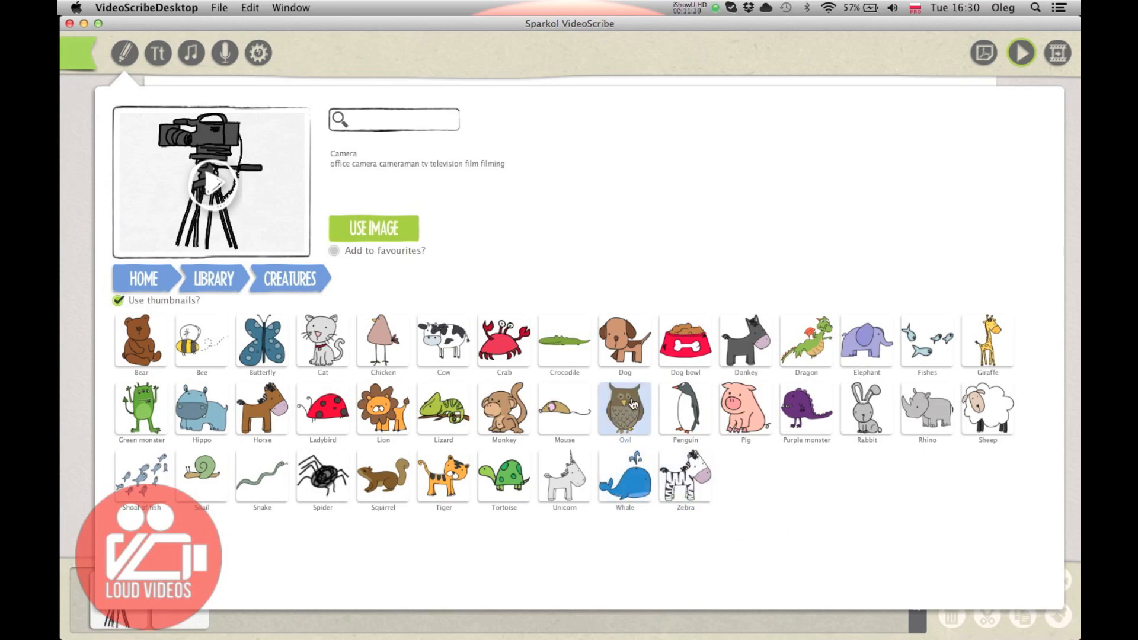
{"action": "left_click", "coordinate": [620, 354]}
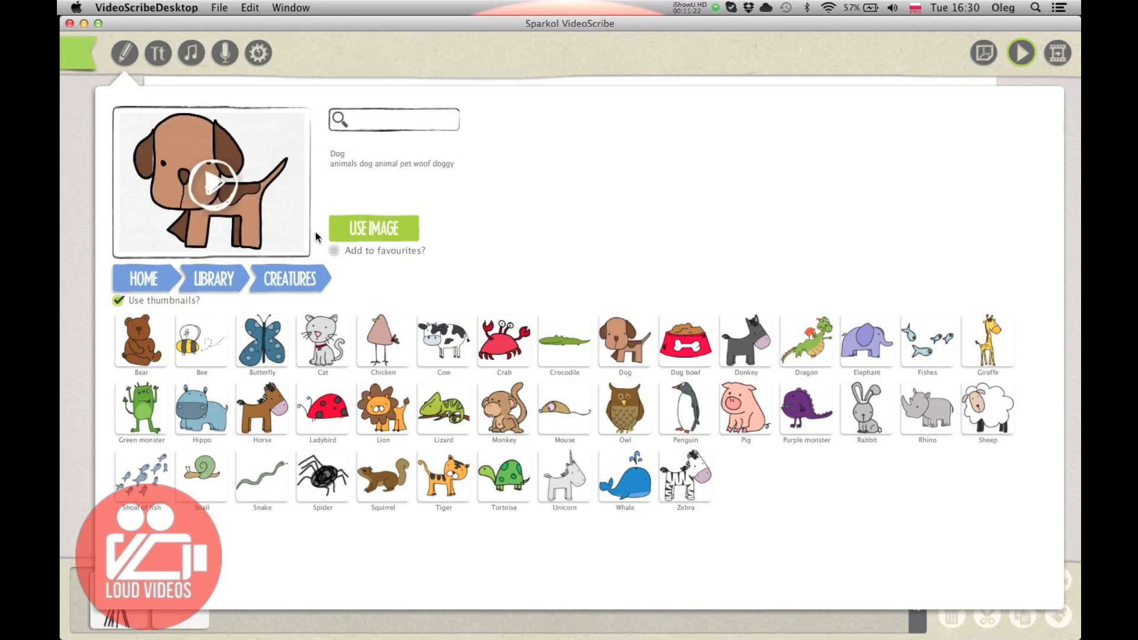
{"action": "left_click", "coordinate": [355, 229]}
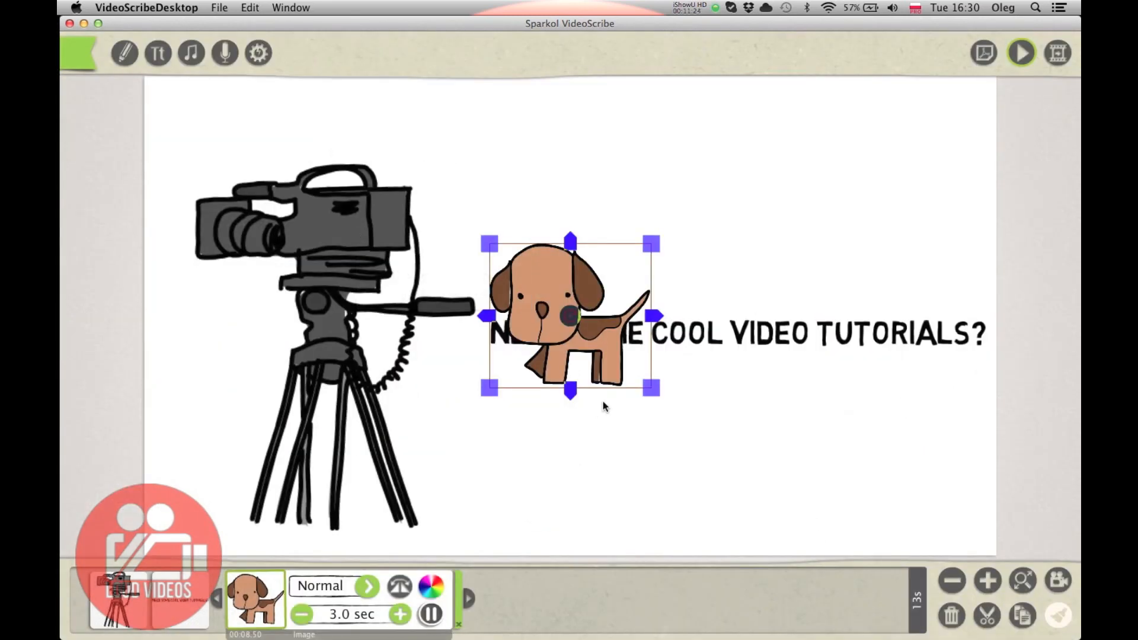
- Move the dog image to the empty area above the end of the text
{"action": "left_click_drag", "start_coordinate": [567, 343], "coordinate": [763, 229]}
{"action": "left_click_drag", "start_coordinate": [606, 275], "coordinate": [480, 352]}
{"action": "left_click", "coordinate": [597, 312]}
{"action": "left_click_drag", "start_coordinate": [597, 312], "coordinate": [706, 169]}
{"action": "left_click_drag", "start_coordinate": [430, 349], "coordinate": [457, 344]}
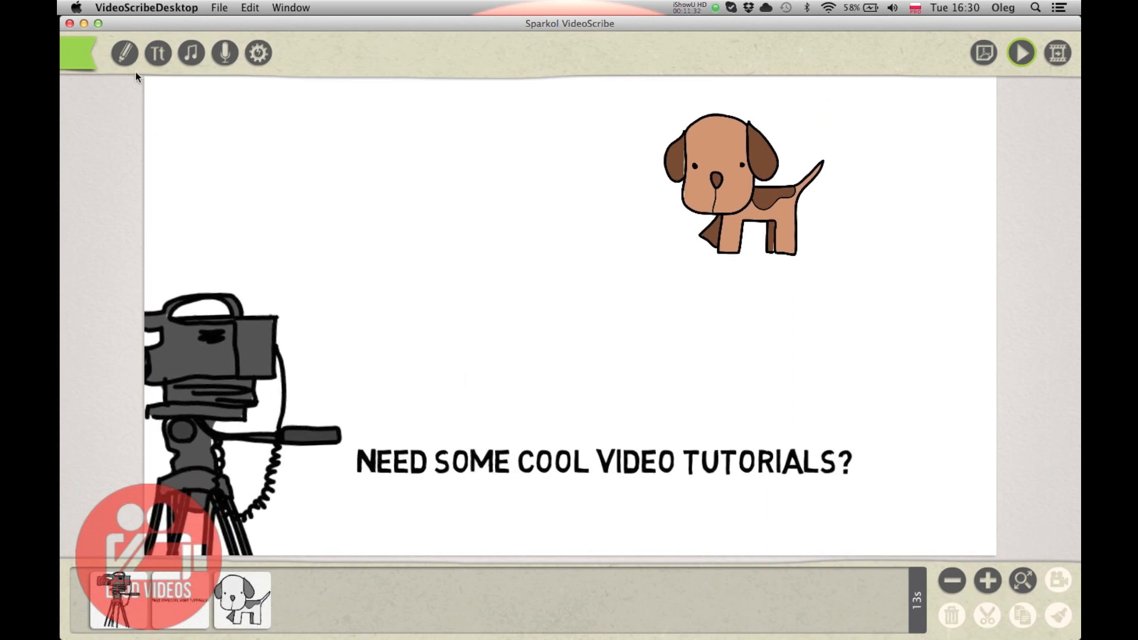
- Add the Double arrow image from the library's Process folder, placing it between the text and the dog
{"action": "left_click", "coordinate": [125, 54]}
{"action": "left_click", "coordinate": [210, 284]}
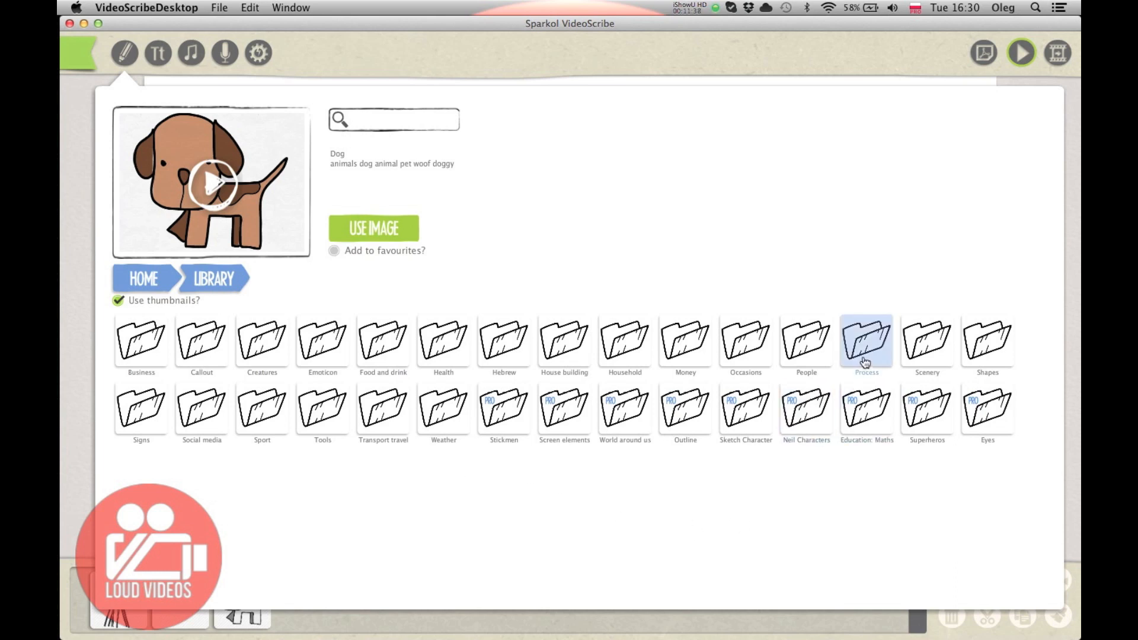
{"action": "left_click", "coordinate": [861, 340]}
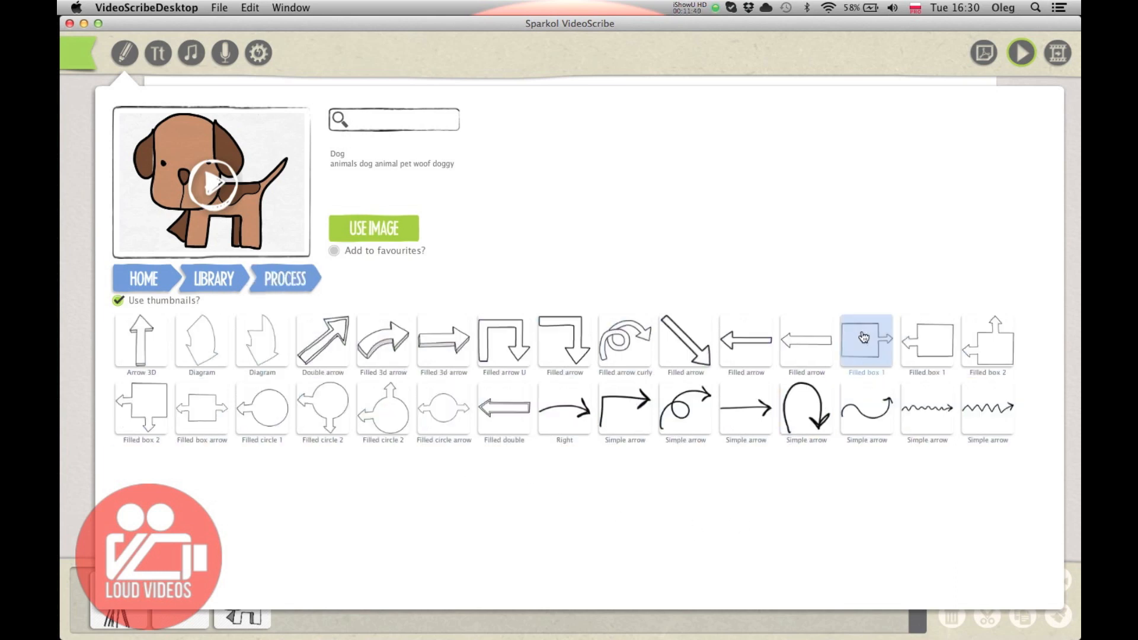
{"action": "left_click", "coordinate": [324, 350]}
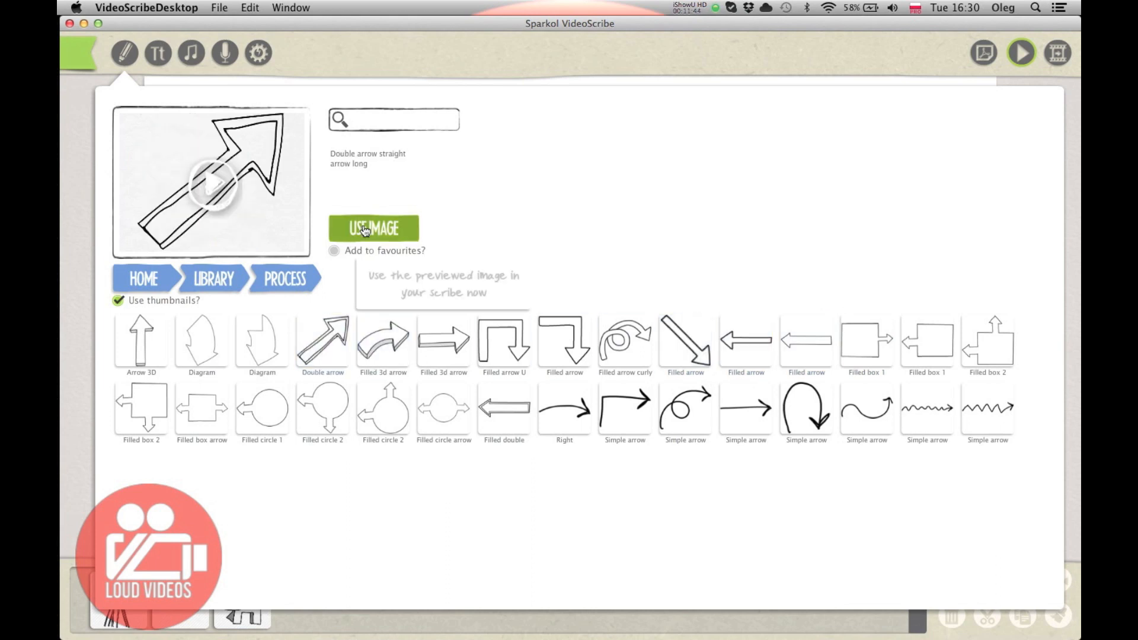
{"action": "left_click", "coordinate": [363, 233]}
{"action": "left_click_drag", "start_coordinate": [714, 333], "coordinate": [492, 279]}
{"action": "left_click_drag", "start_coordinate": [615, 328], "coordinate": [606, 371]}
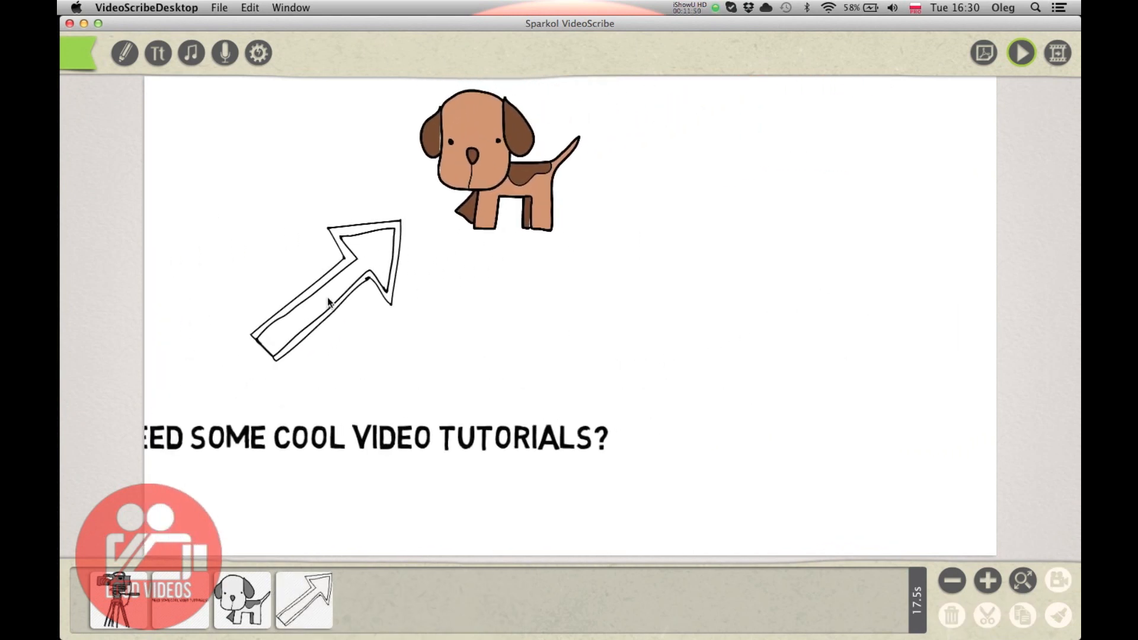
- Move the arrow to the lower right of the dog and enlarge it to about twice its size
{"action": "left_click", "coordinate": [327, 297]}
{"action": "left_click_drag", "start_coordinate": [343, 256], "coordinate": [673, 280]}
{"action": "left_click_drag", "start_coordinate": [737, 244], "coordinate": [813, 200]}
{"action": "left_click_drag", "start_coordinate": [763, 303], "coordinate": [802, 273]}
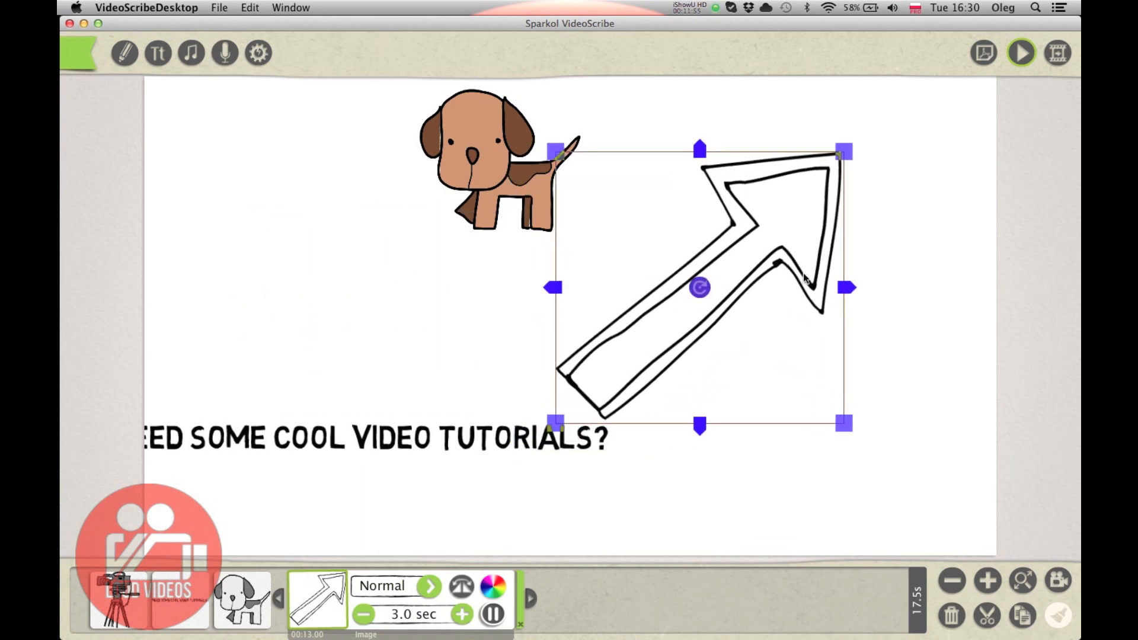
- Move the dog image to the upper right of the arrow's tip so that the arrow points at it
{"action": "left_click", "coordinate": [913, 282]}
{"action": "left_click_drag", "start_coordinate": [914, 253], "coordinate": [710, 382]}
{"action": "left_click", "coordinate": [295, 296]}
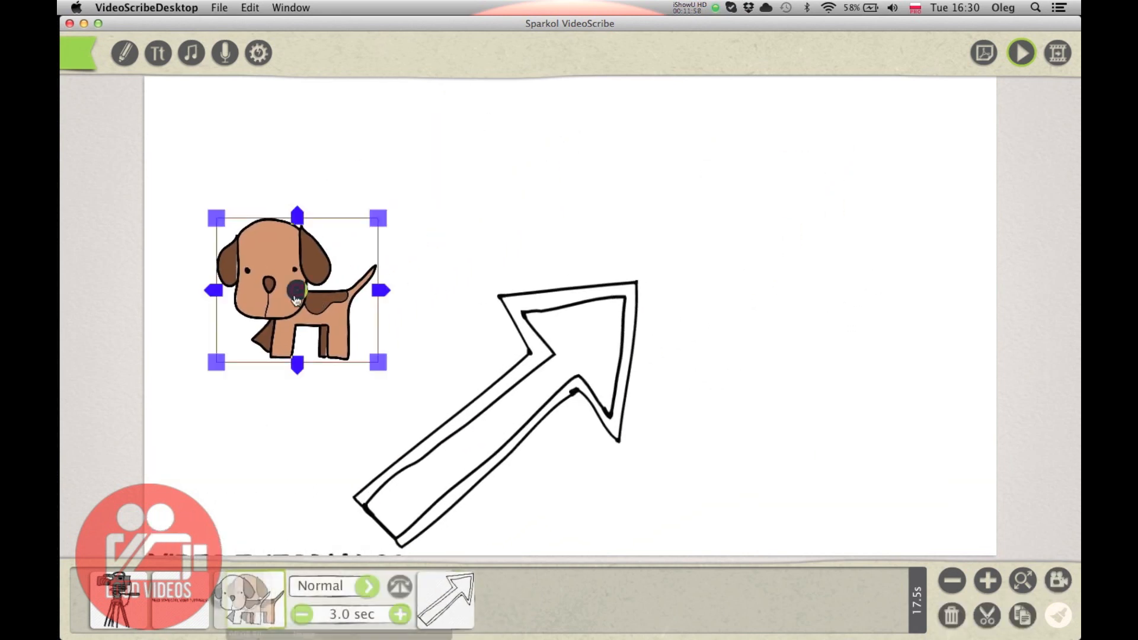
{"action": "left_click_drag", "start_coordinate": [249, 286], "coordinate": [711, 184]}
- Shift the arrow slightly closer to the dog and set its drawing time to 1.5 seconds
{"action": "left_click", "coordinate": [746, 396]}
{"action": "left_click_drag", "start_coordinate": [715, 443], "coordinate": [820, 314]}
{"action": "left_click", "coordinate": [646, 269]}
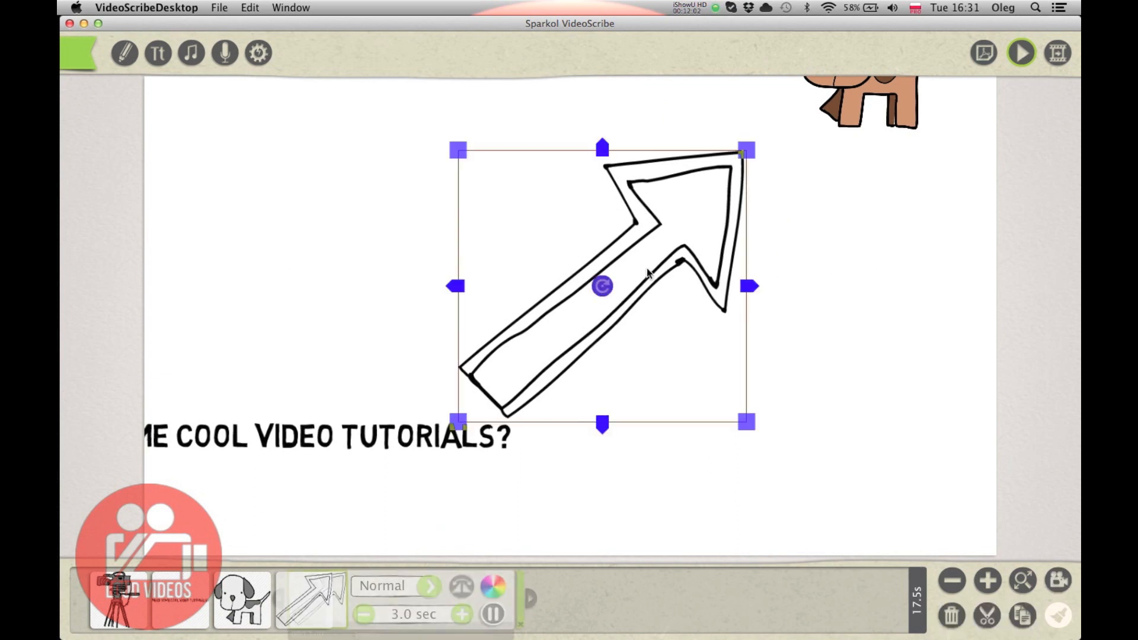
{"action": "left_click_drag", "start_coordinate": [607, 311], "coordinate": [624, 302]}
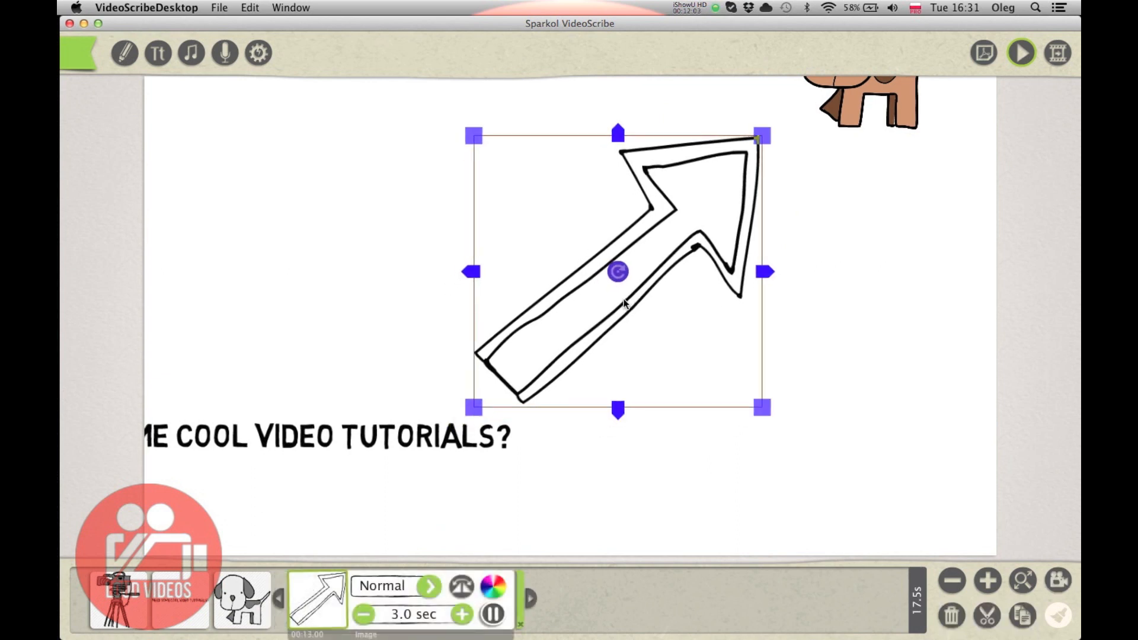
{"action": "left_click", "coordinate": [364, 614]}
{"action": "left_click", "coordinate": [364, 614]}
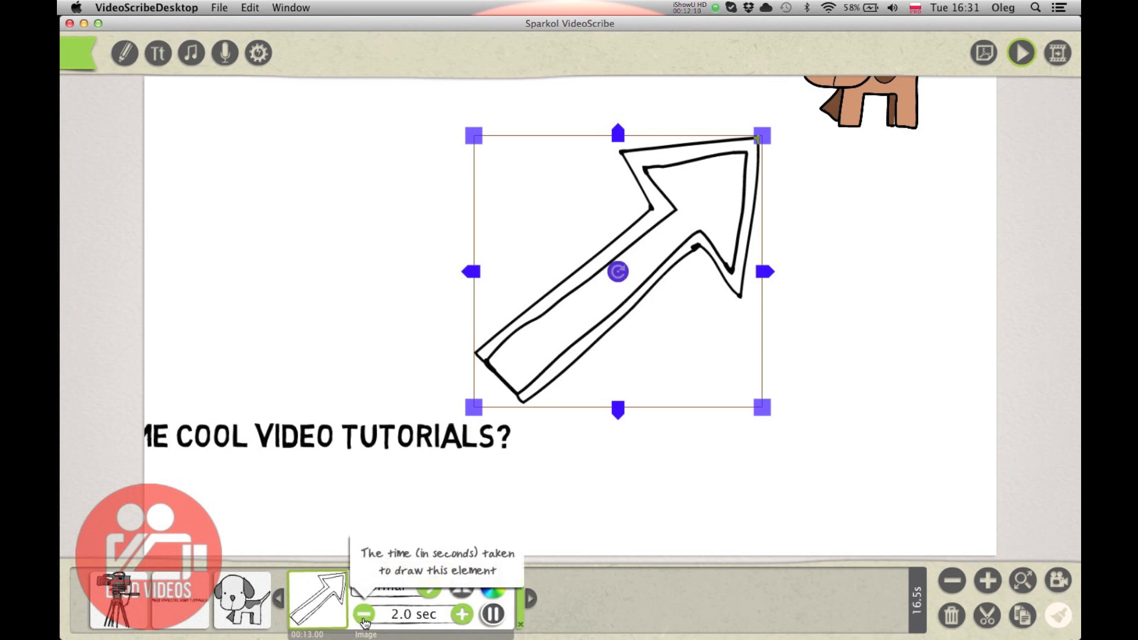
{"action": "left_click", "coordinate": [363, 617]}
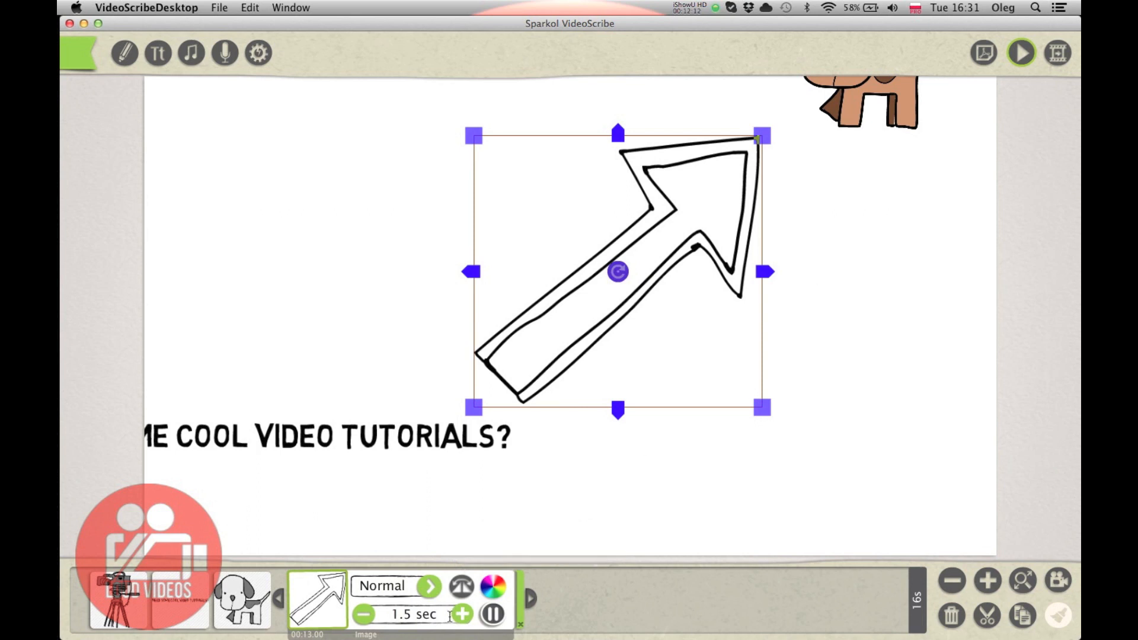
- Set the dog image's drawing time to 2 seconds
{"action": "left_click_drag", "start_coordinate": [851, 221], "coordinate": [848, 287]}
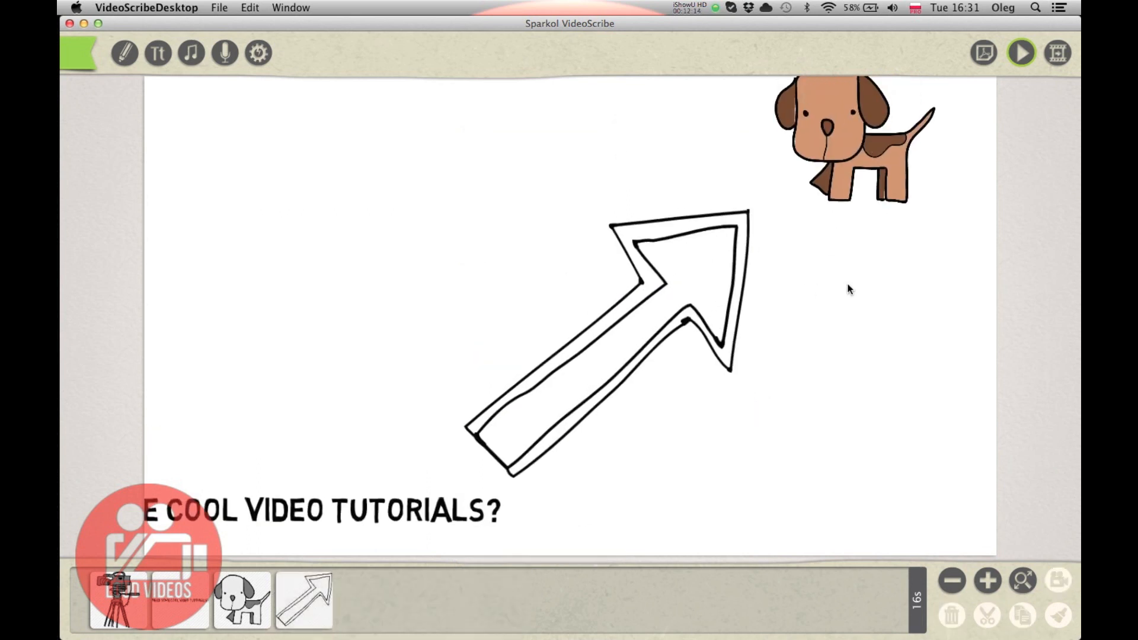
{"action": "left_click", "coordinate": [795, 201]}
{"action": "left_click", "coordinate": [302, 614]}
{"action": "left_click", "coordinate": [301, 614]}
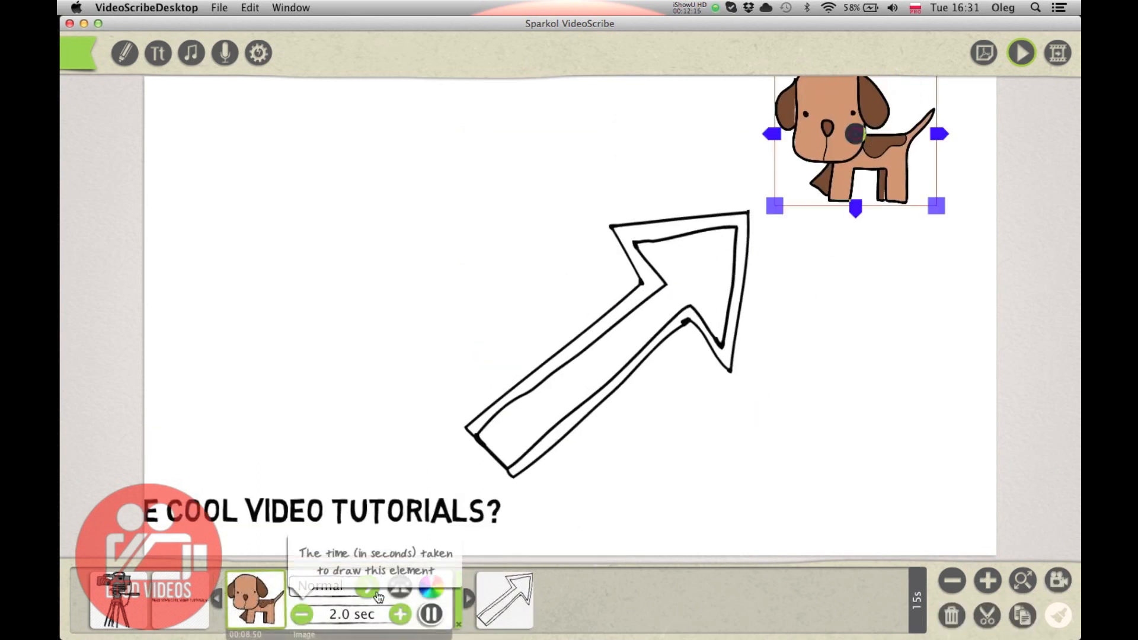
- Preview the scribe with the added dog and arrow, and stop the playback
{"action": "left_click", "coordinate": [592, 507]}
{"action": "left_click_drag", "start_coordinate": [592, 508], "coordinate": [788, 372]}
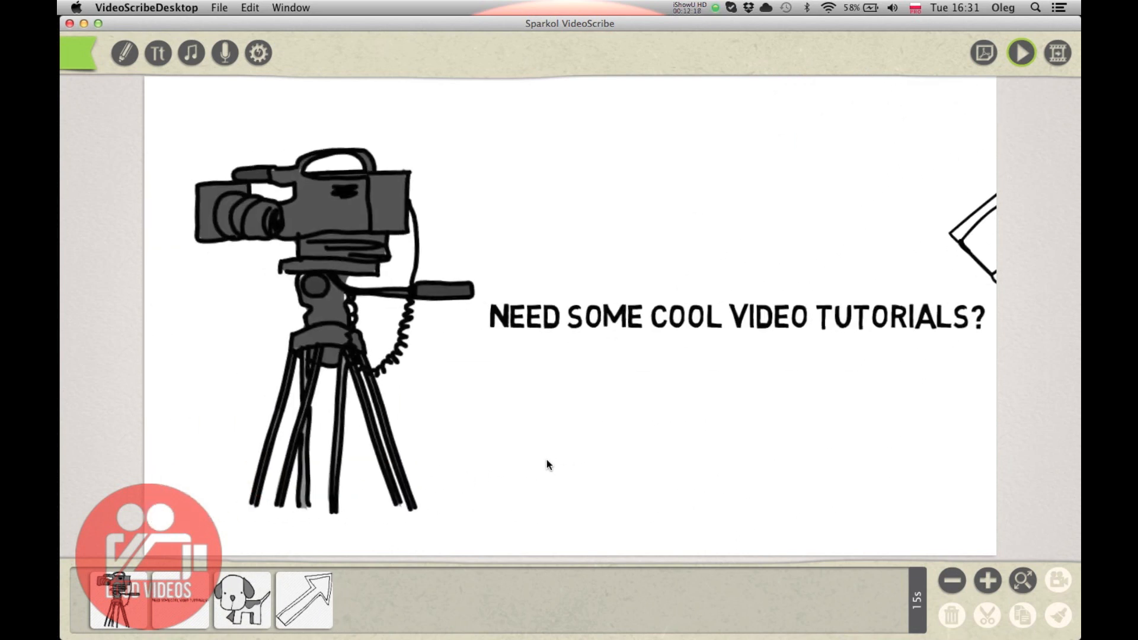
{"action": "left_click", "coordinate": [1022, 53]}
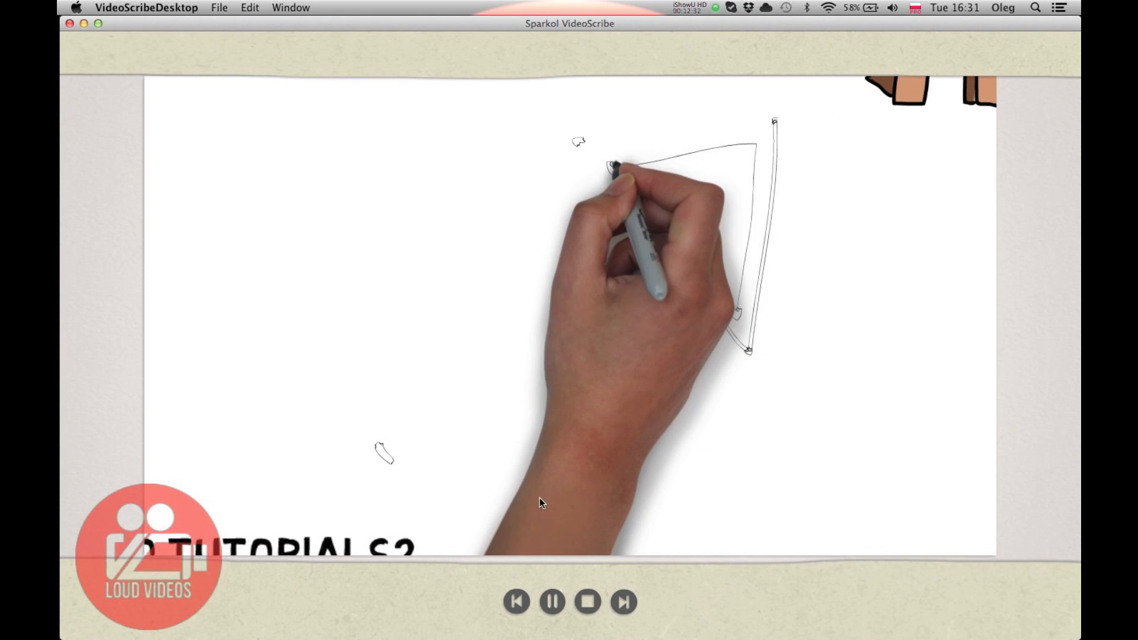
{"action": "left_click", "coordinate": [581, 599]}
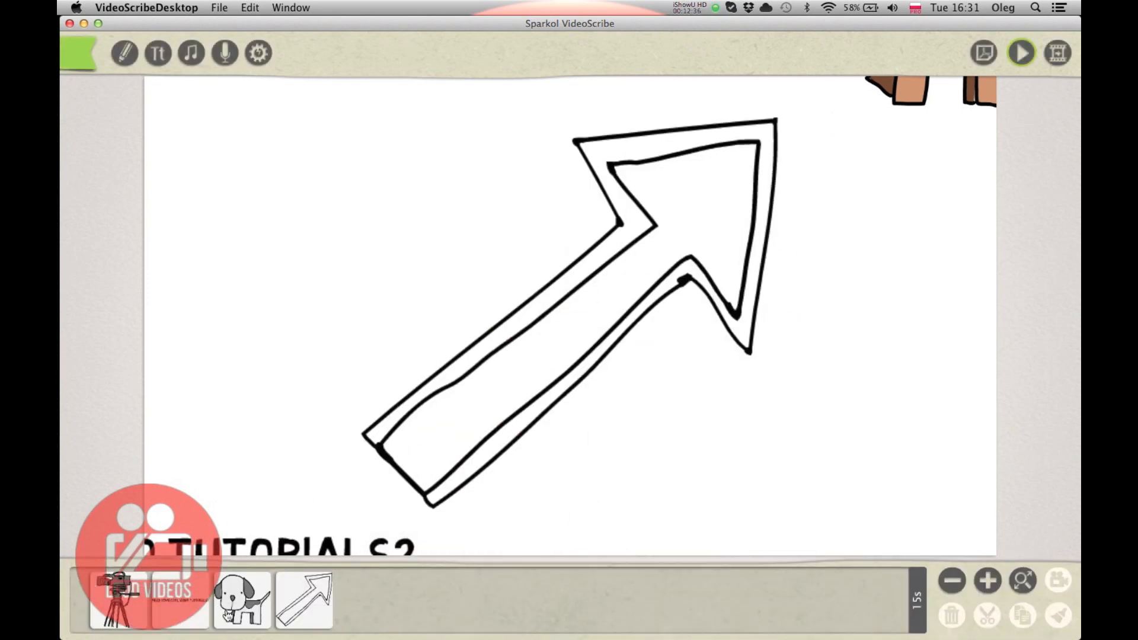
{"action": "left_click", "coordinate": [557, 404]}
{"action": "left_click", "coordinate": [708, 498]}
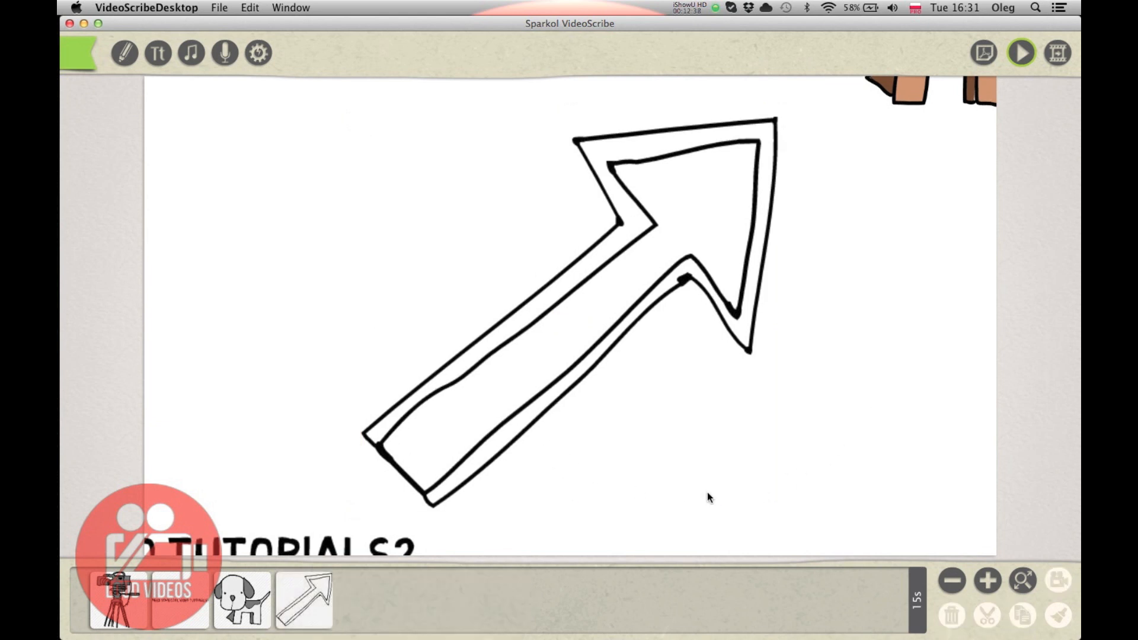
- Change the timeline order so that the arrow is drawn before the dog image
{"action": "left_click", "coordinate": [246, 593]}
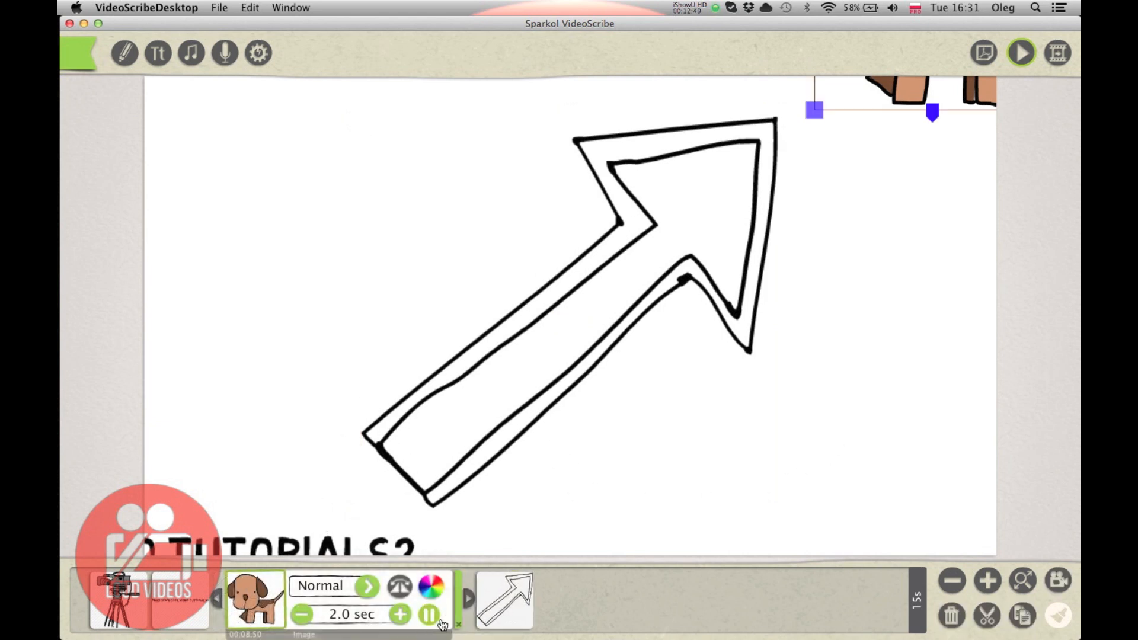
{"action": "left_click", "coordinate": [468, 600]}
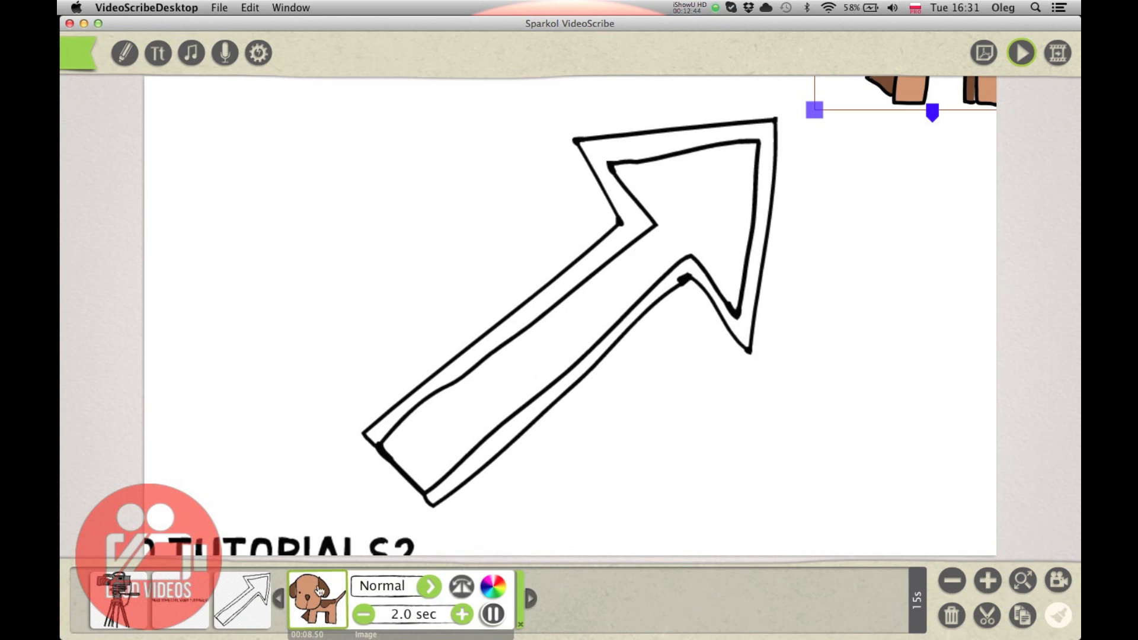
{"action": "left_click", "coordinate": [240, 599]}
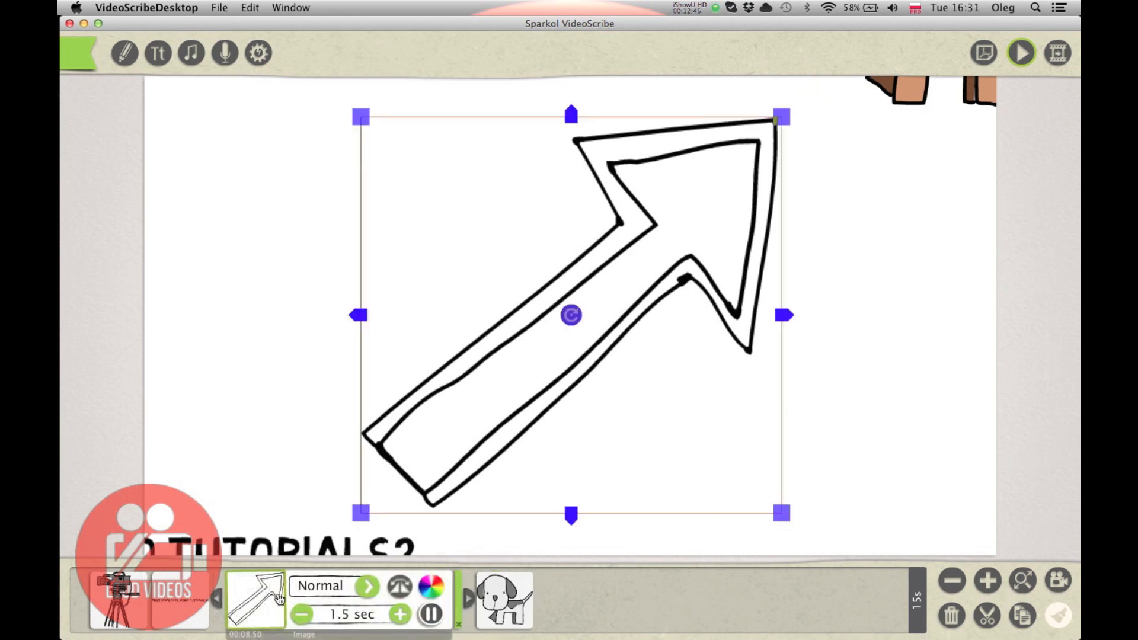
{"action": "left_click", "coordinate": [986, 444]}
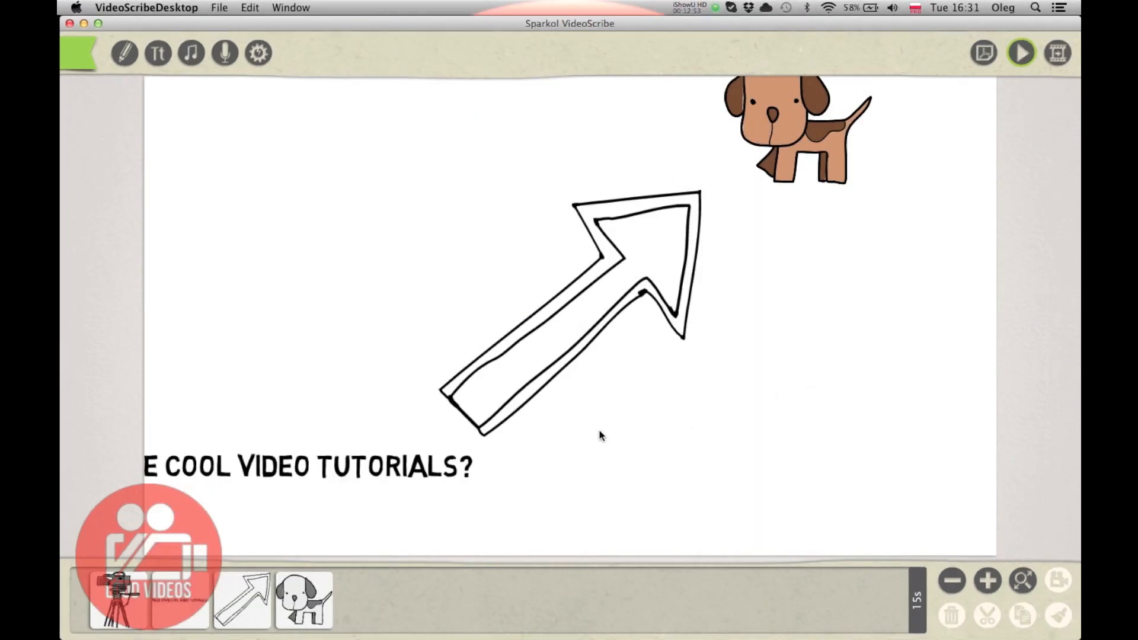
{"action": "left_click_drag", "start_coordinate": [632, 445], "coordinate": [738, 453]}
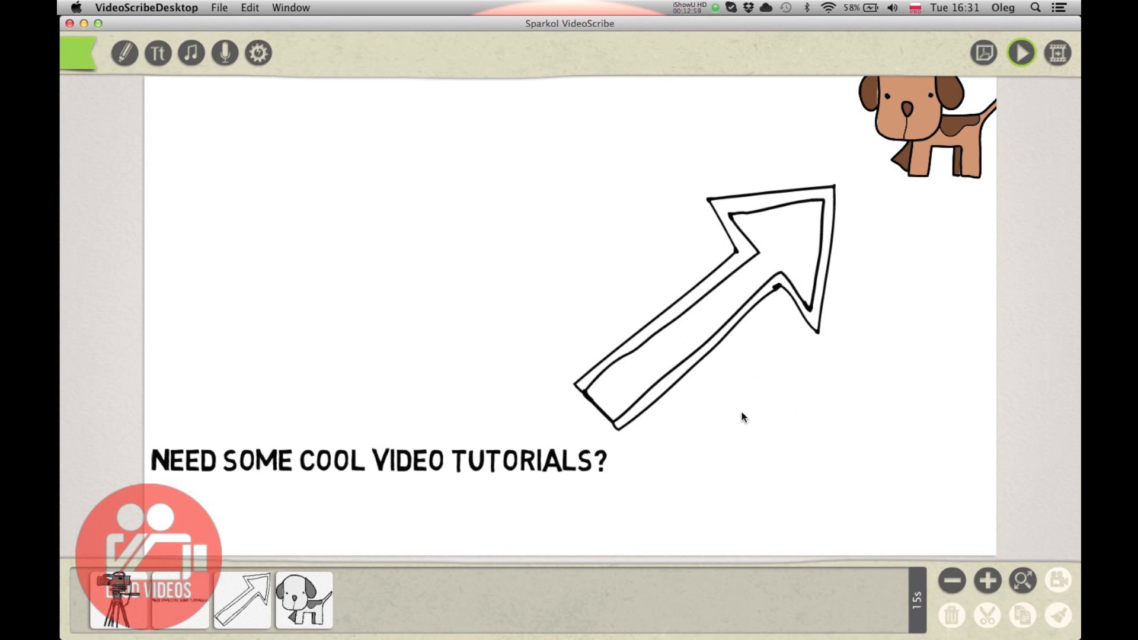
{"action": "left_click_drag", "start_coordinate": [746, 404], "coordinate": [781, 394]}
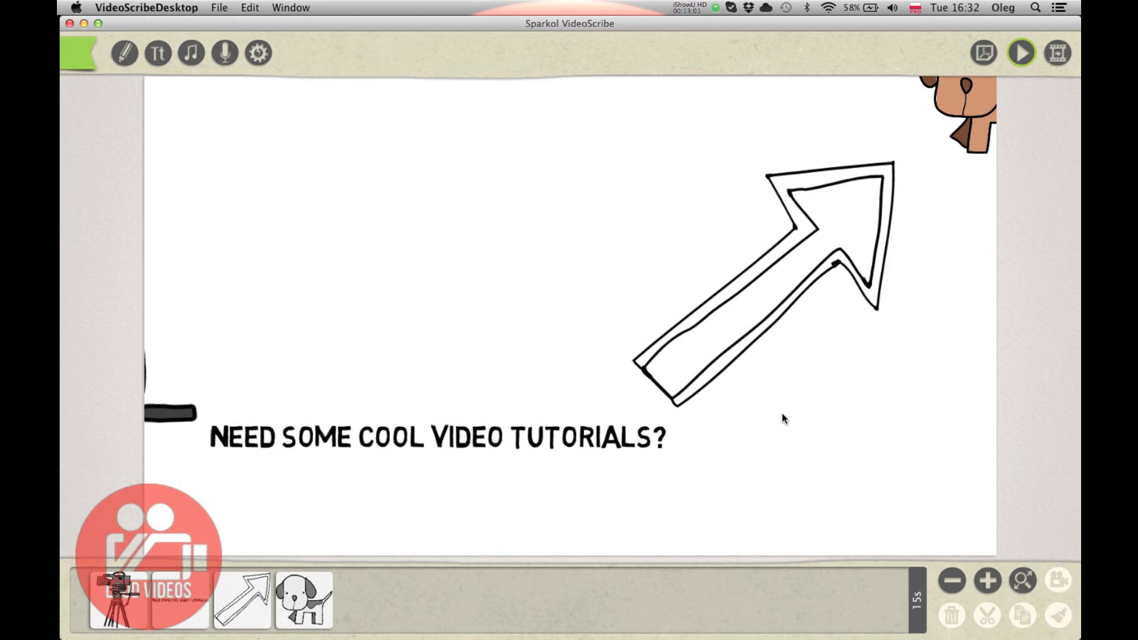
{"action": "left_click_drag", "start_coordinate": [728, 434], "coordinate": [721, 371]}
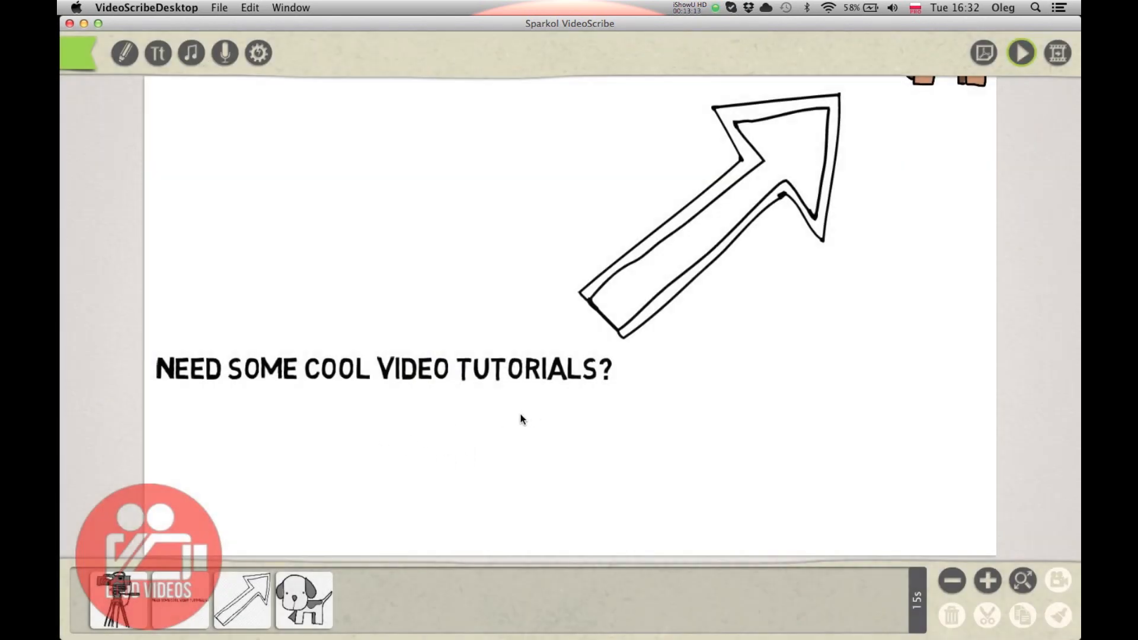
- Set the arrow's camera position to the view showing the arrow together with the "Need some cool video tutorials?" text
{"action": "left_click", "coordinate": [727, 253]}
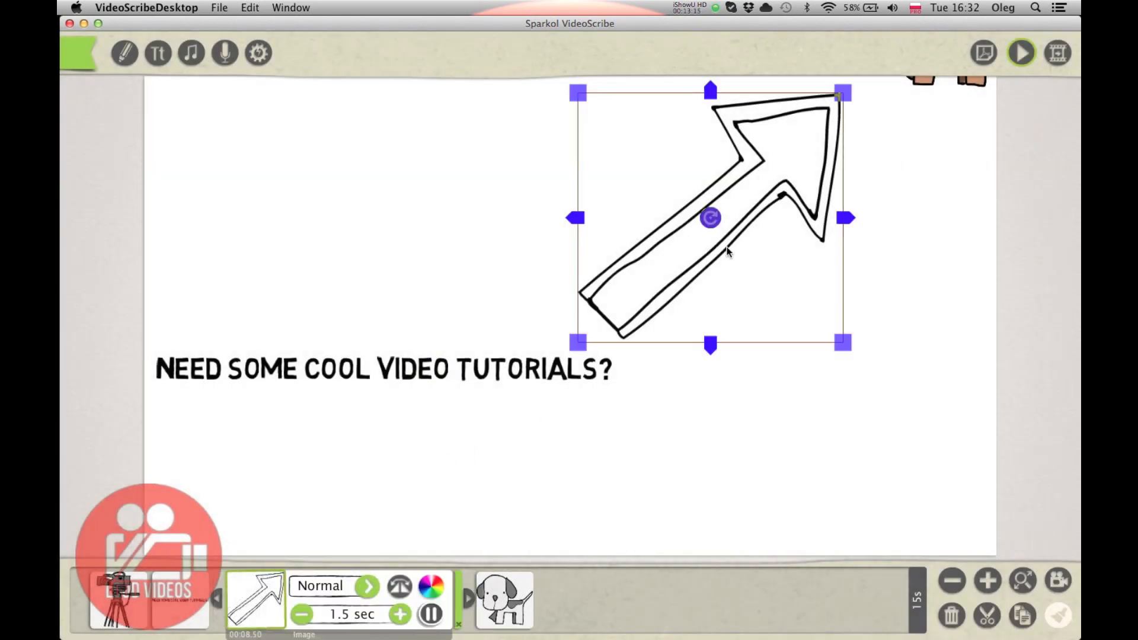
{"action": "left_click", "coordinate": [1058, 583]}
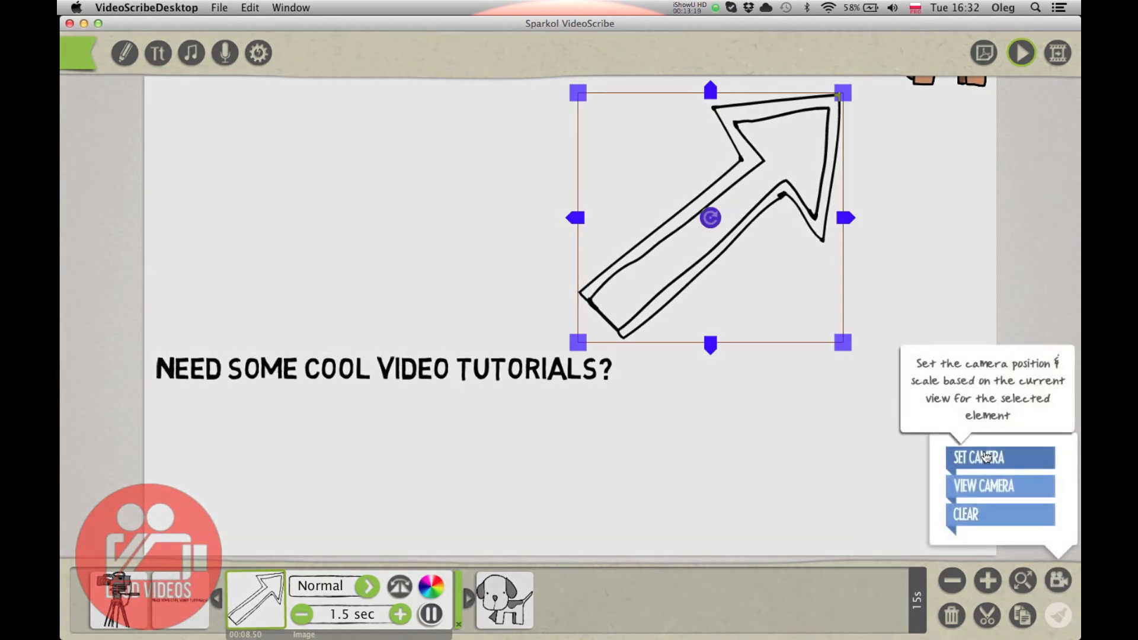
{"action": "left_click", "coordinate": [985, 456]}
{"action": "left_click", "coordinate": [799, 440]}
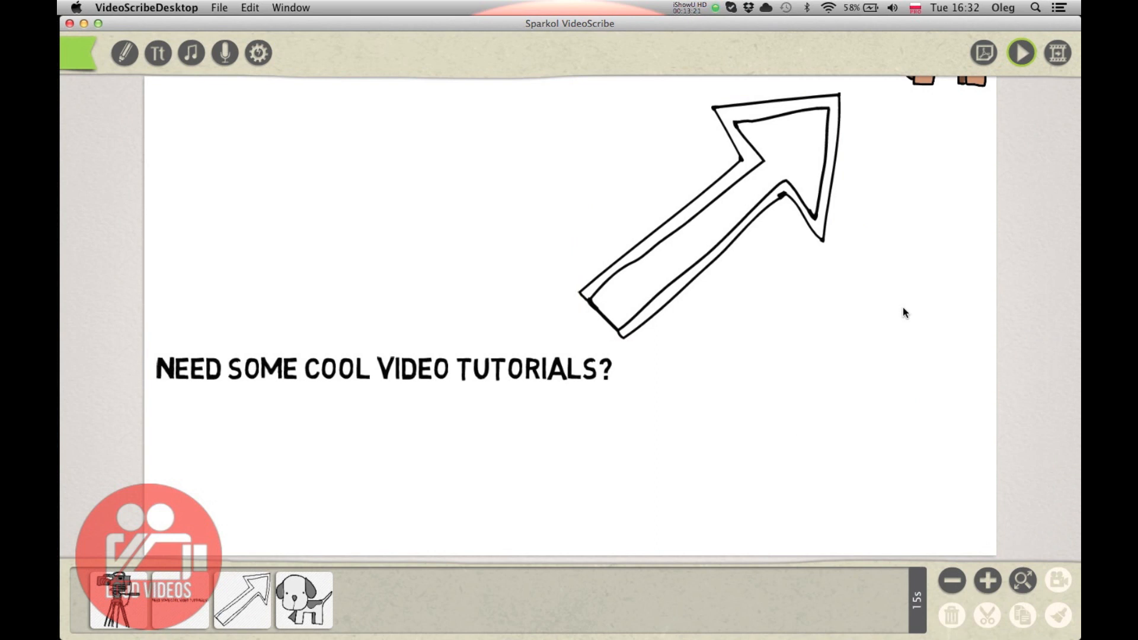
- Set the dog image's camera position to a view framing both the arrow and the dog, and preview the scribe
{"action": "left_click_drag", "start_coordinate": [897, 314], "coordinate": [644, 509]}
{"action": "left_click_drag", "start_coordinate": [704, 332], "coordinate": [592, 346]}
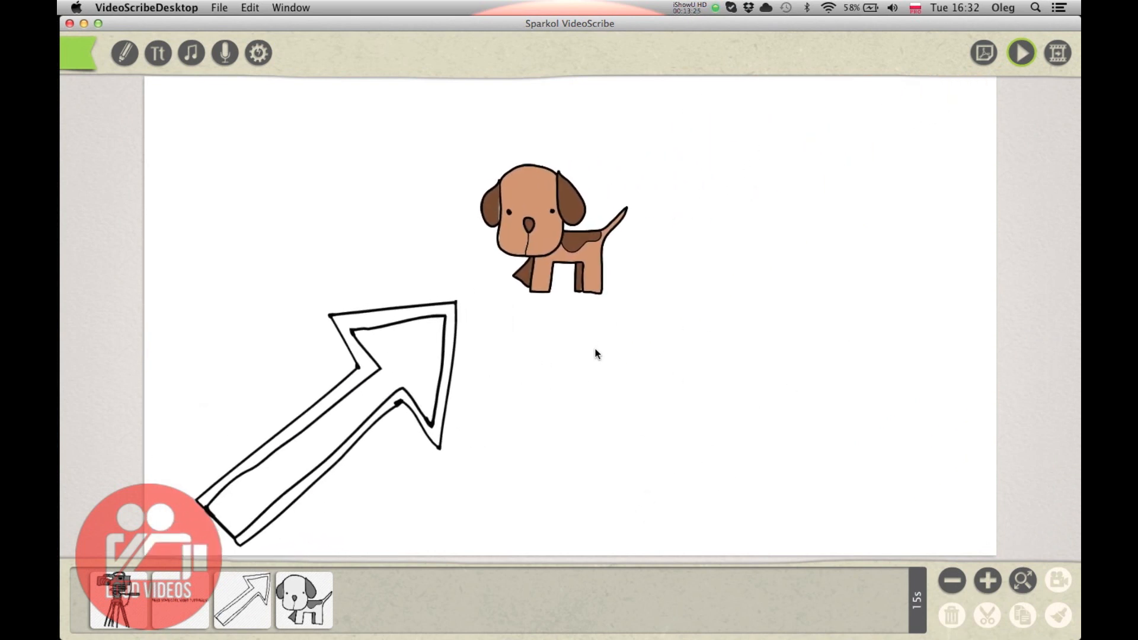
{"action": "left_click", "coordinate": [548, 260]}
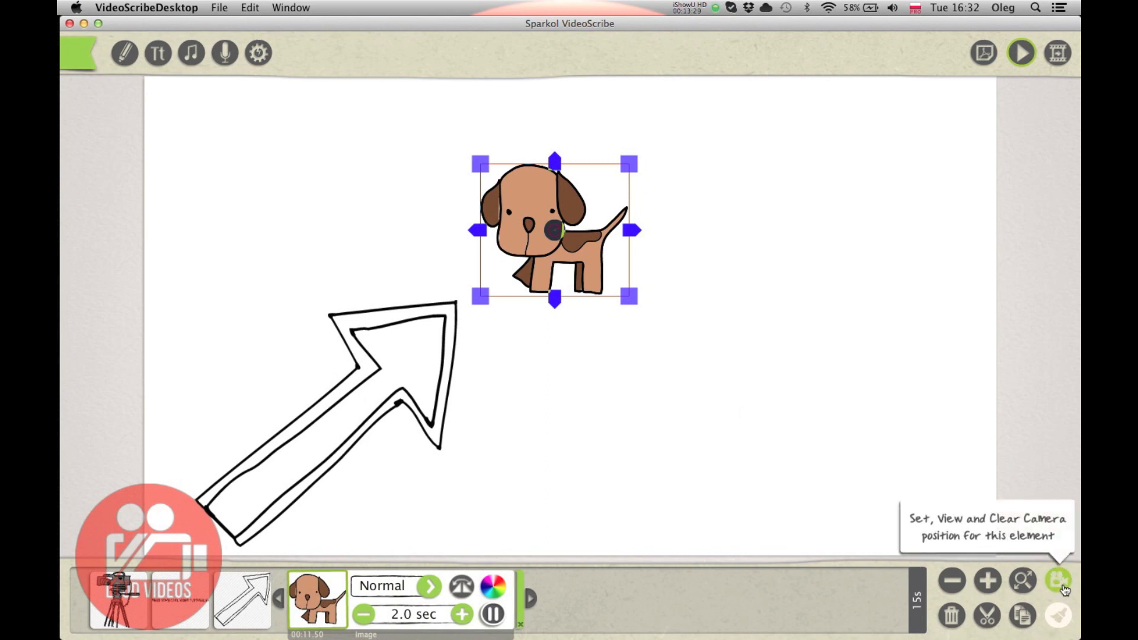
{"action": "left_click", "coordinate": [1059, 582]}
{"action": "left_click", "coordinate": [963, 460]}
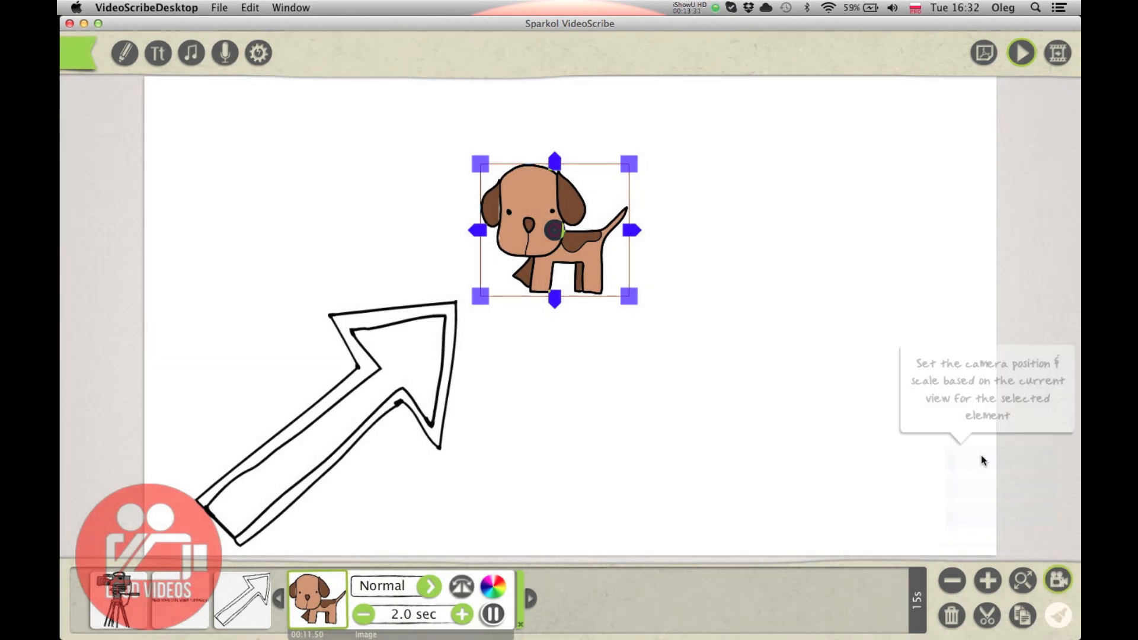
{"action": "left_click", "coordinate": [704, 463]}
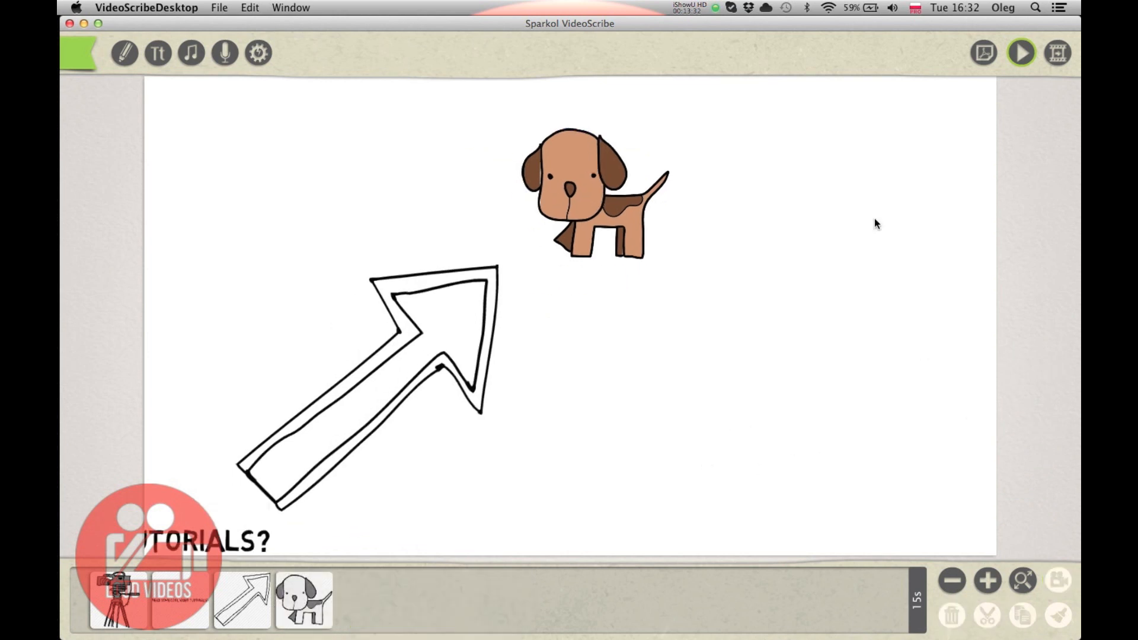
{"action": "left_click", "coordinate": [1022, 59]}
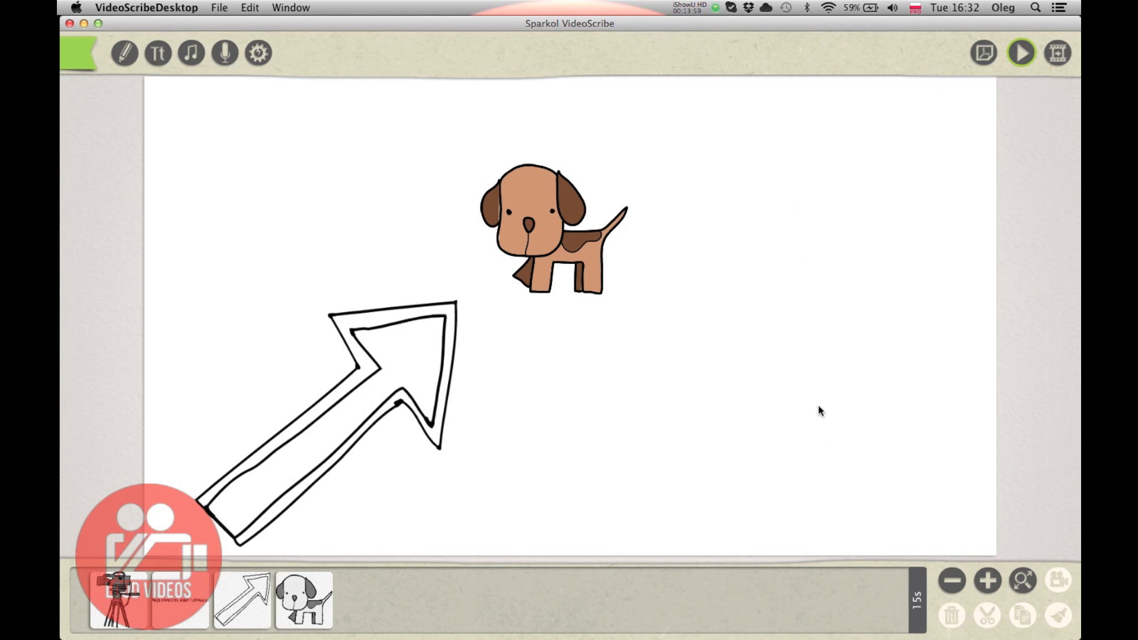
- Add the text "Tired of bad videos?" to the canvas beside the dog
{"action": "left_click", "coordinate": [1024, 582]}
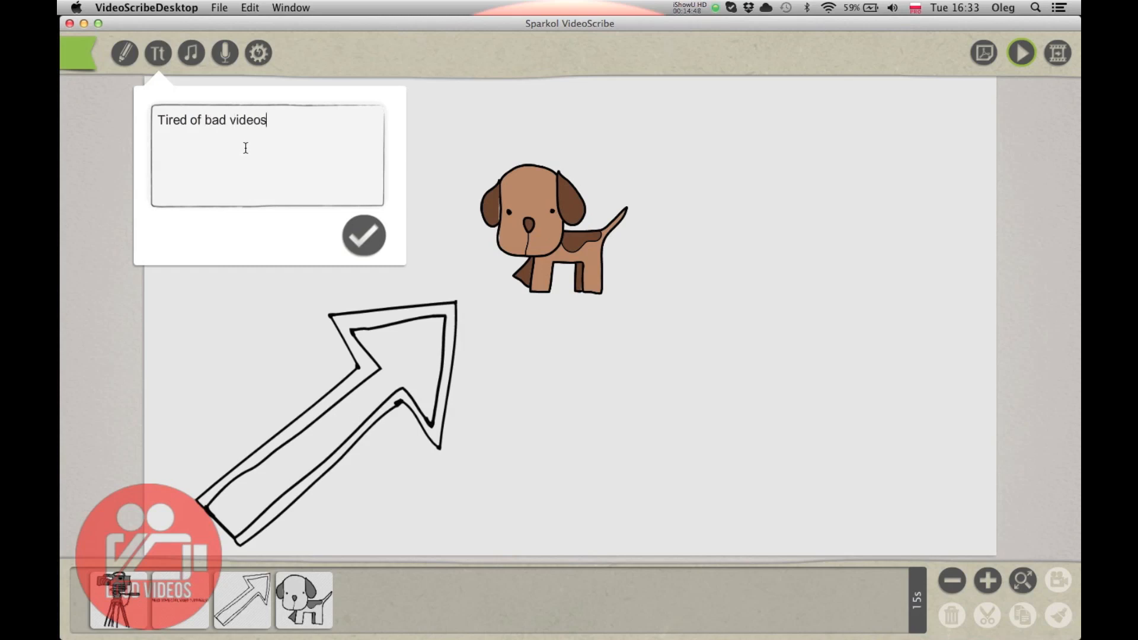
{"action": "left_click", "coordinate": [364, 236]}
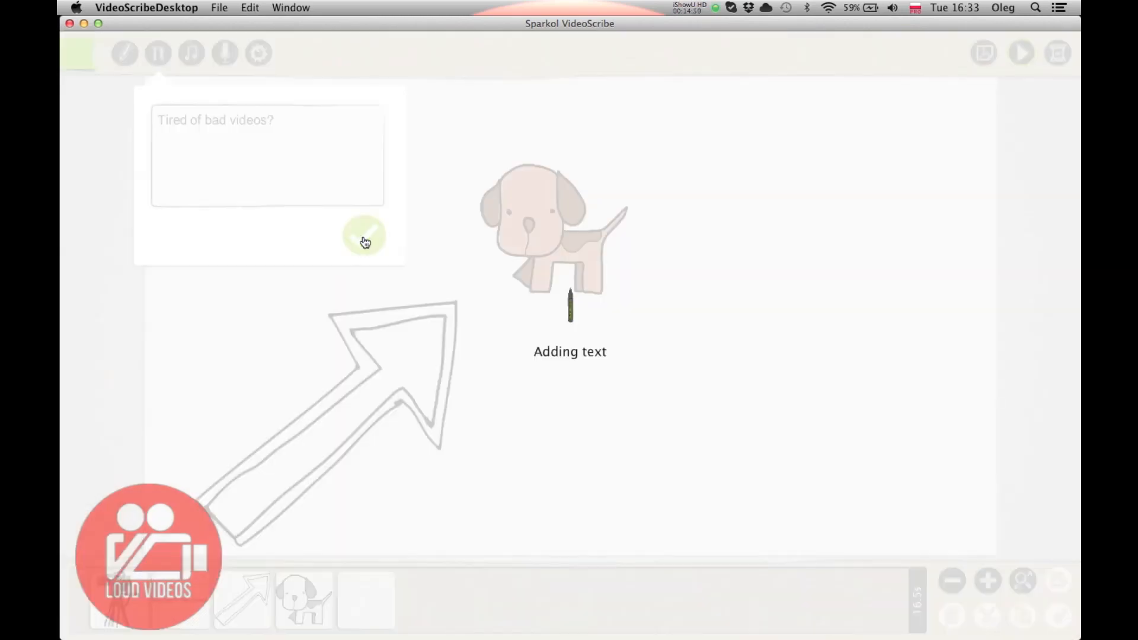
{"action": "left_click", "coordinate": [620, 444]}
{"action": "left_click_drag", "start_coordinate": [745, 420], "coordinate": [469, 444]}
{"action": "left_click_drag", "start_coordinate": [276, 338], "coordinate": [397, 374]}
{"action": "left_click_drag", "start_coordinate": [479, 368], "coordinate": [653, 395]}
{"action": "left_click", "coordinate": [701, 249]}
{"action": "left_click_drag", "start_coordinate": [701, 249], "coordinate": [642, 274]}
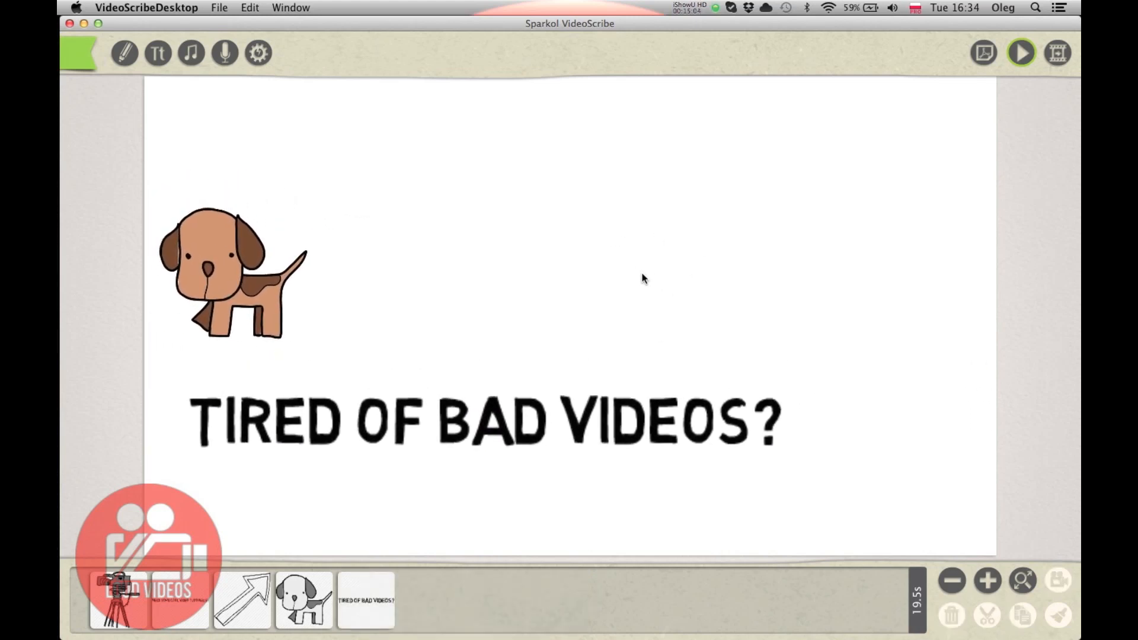
- Move the "Tired of bad videos?" text above the dog and centre it in the view
{"action": "left_click_drag", "start_coordinate": [499, 315], "coordinate": [684, 384]}
{"action": "left_click", "coordinate": [525, 496]}
{"action": "left_click_drag", "start_coordinate": [515, 500], "coordinate": [282, 202]}
{"action": "left_click_drag", "start_coordinate": [482, 418], "coordinate": [719, 399]}
{"action": "left_click_drag", "start_coordinate": [650, 330], "coordinate": [664, 478]}
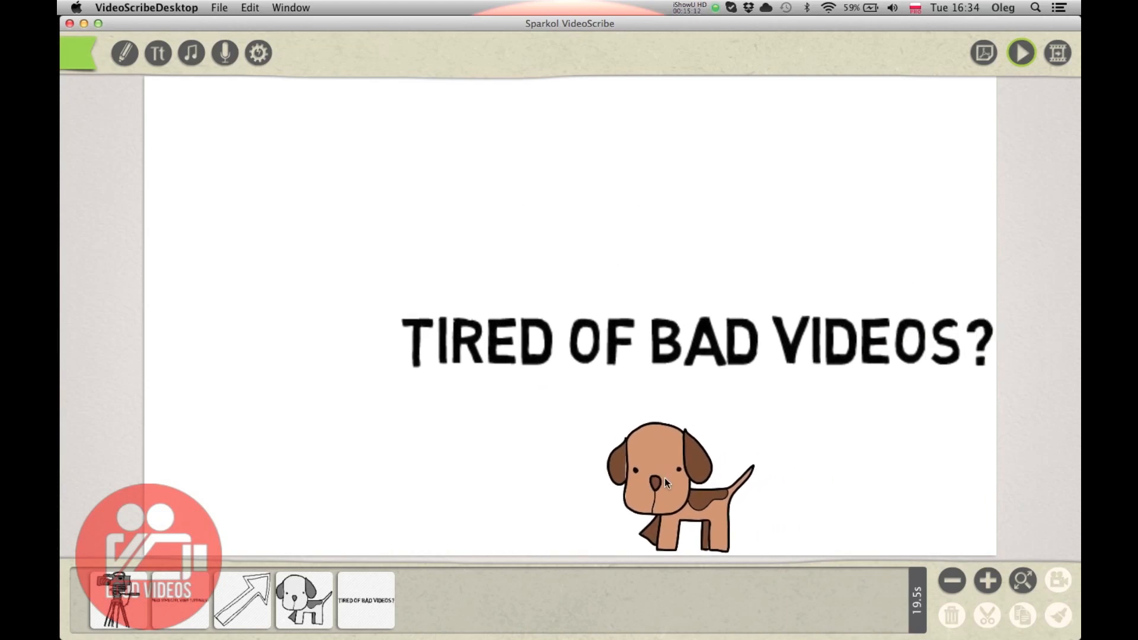
{"action": "left_click", "coordinate": [774, 343]}
{"action": "left_click_drag", "start_coordinate": [831, 349], "coordinate": [698, 314]}
{"action": "left_click", "coordinate": [636, 380]}
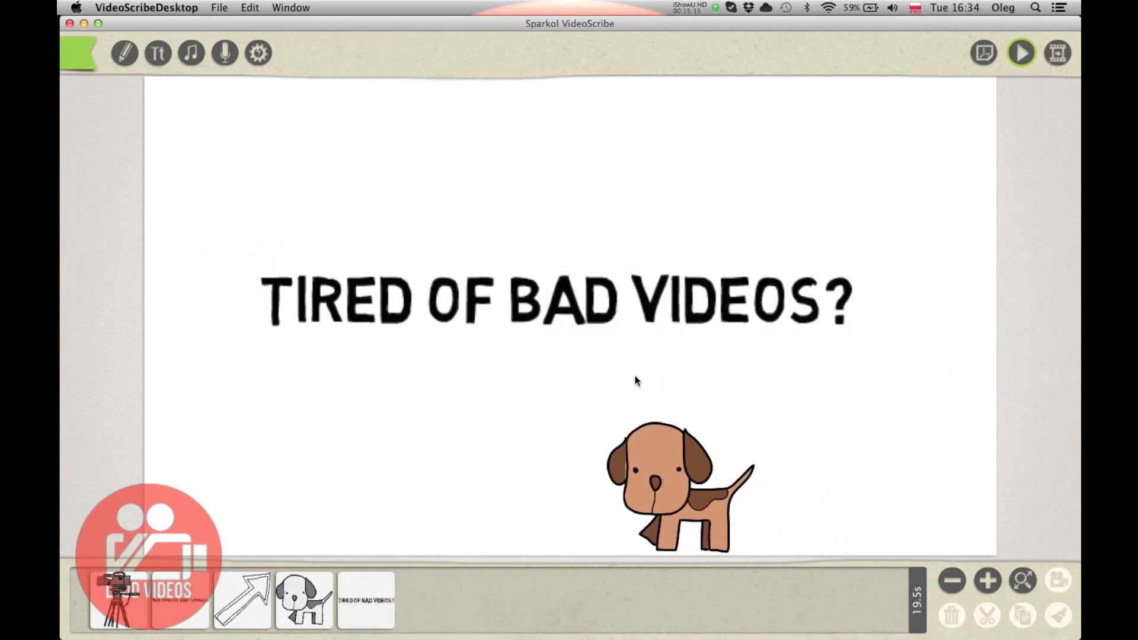
- Change the color of the "Tired of bad videos?" text to red ED1C24
{"action": "left_click", "coordinate": [554, 297]}
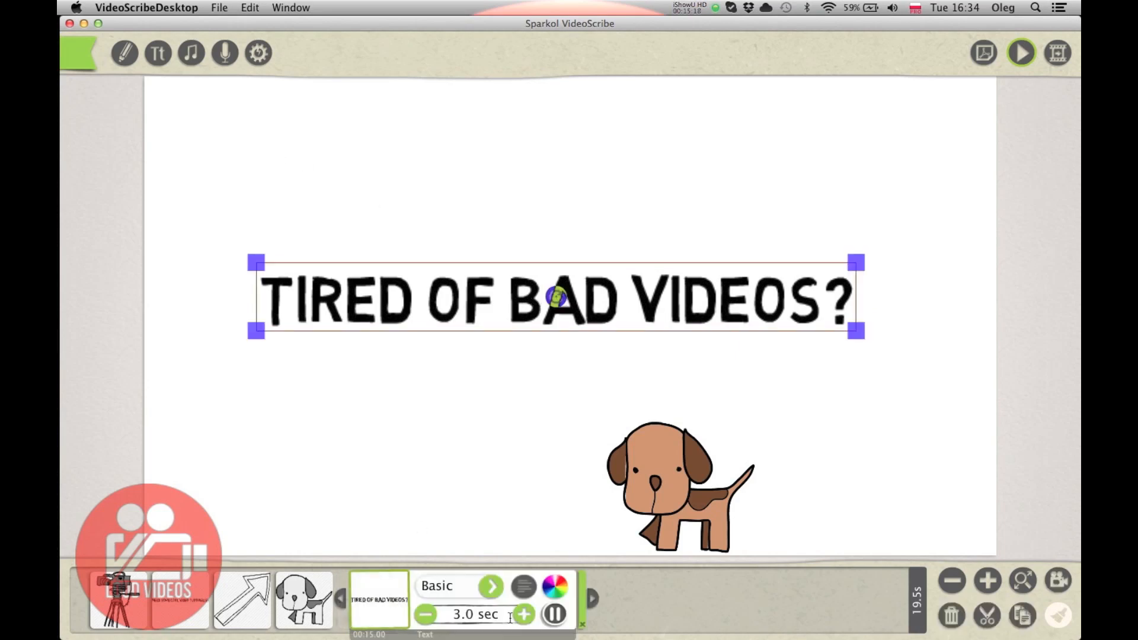
{"action": "left_click", "coordinate": [556, 591]}
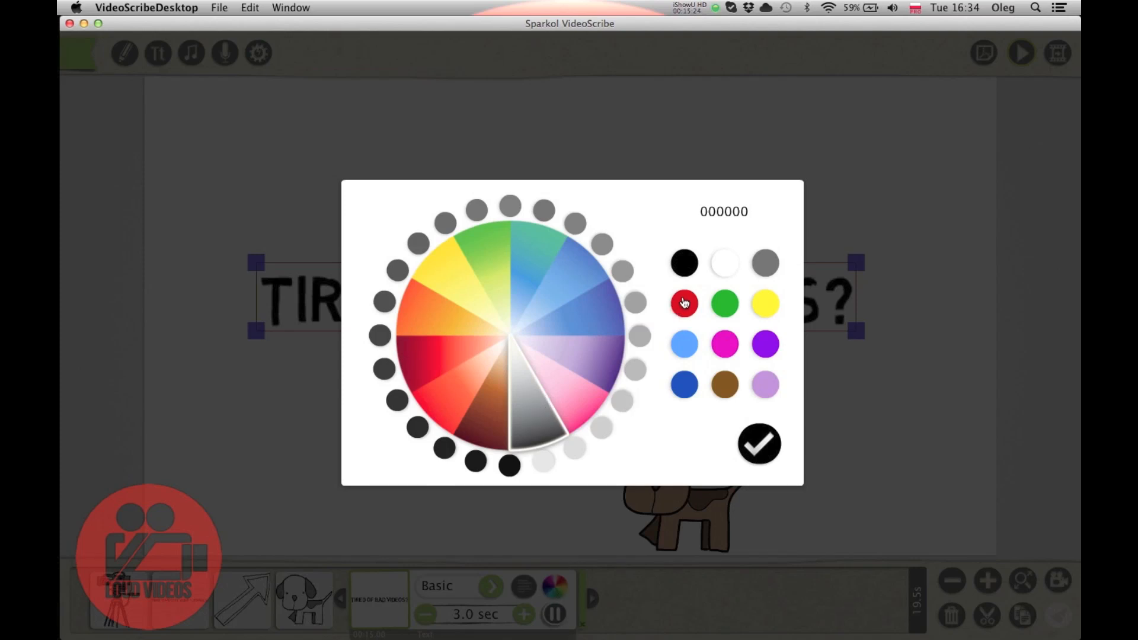
{"action": "left_click", "coordinate": [434, 360]}
{"action": "left_click", "coordinate": [453, 314]}
{"action": "left_click", "coordinate": [480, 270]}
{"action": "left_click", "coordinate": [421, 353]}
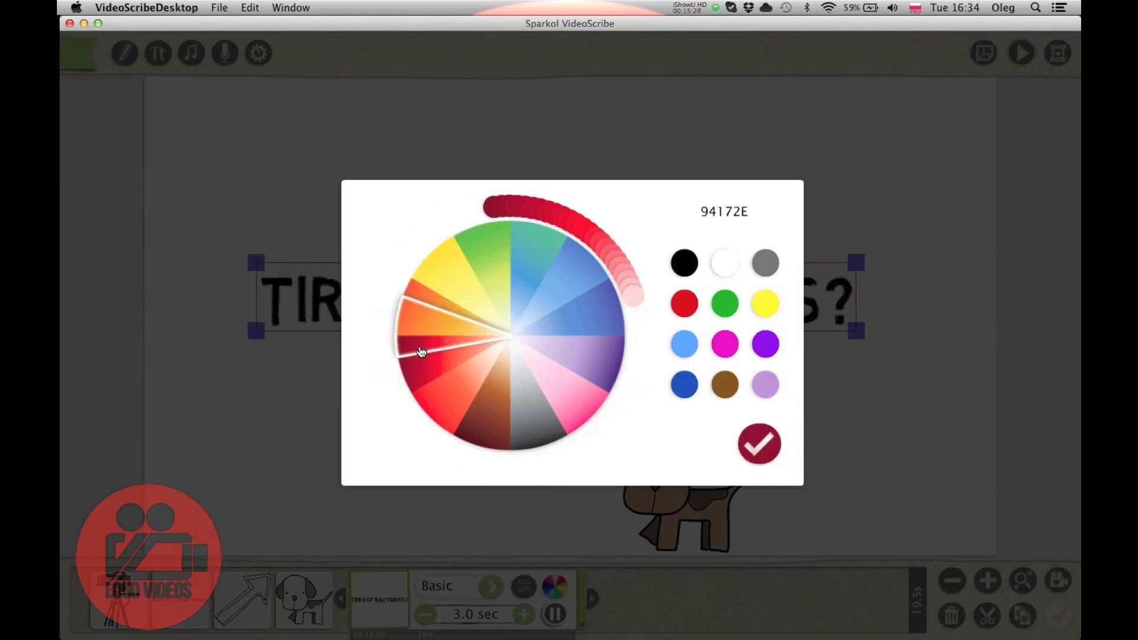
{"action": "left_click", "coordinate": [632, 305]}
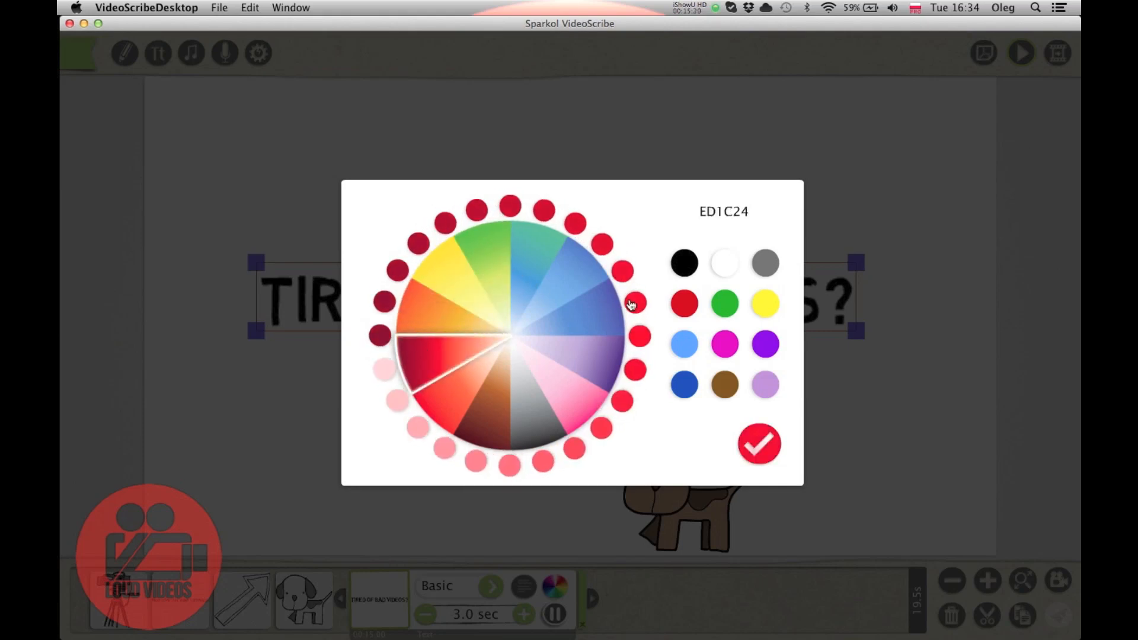
{"action": "left_click", "coordinate": [761, 447]}
{"action": "left_click", "coordinate": [327, 455]}
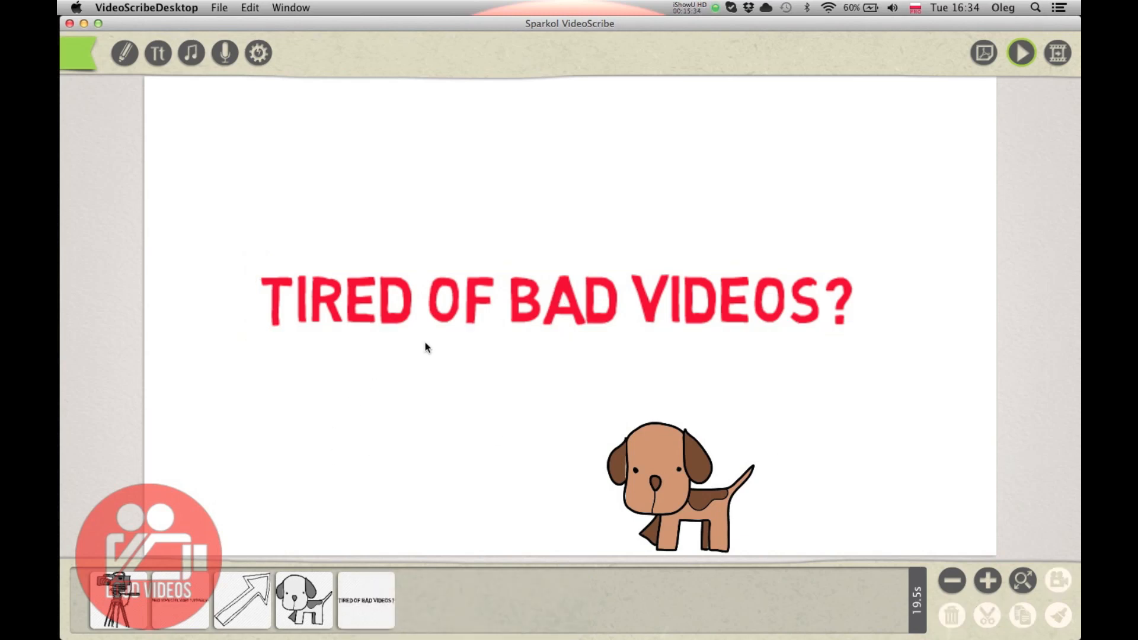
- Set the camera position of the red "Tired of bad videos?" text to the current view with the dog below it
{"action": "left_click", "coordinate": [428, 312]}
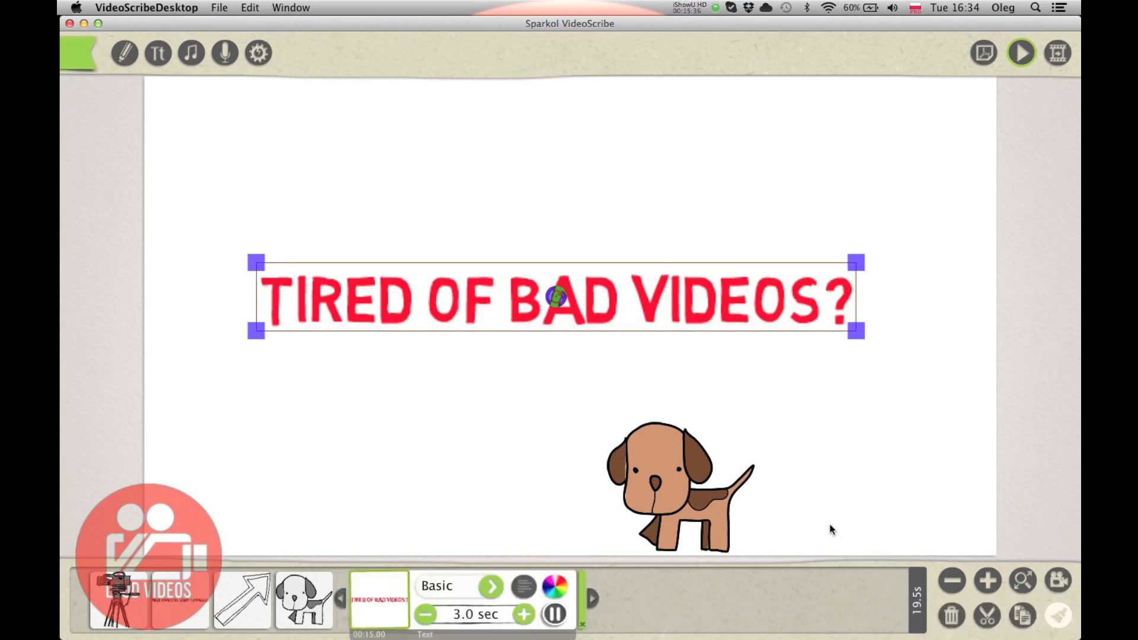
{"action": "left_click", "coordinate": [1057, 581]}
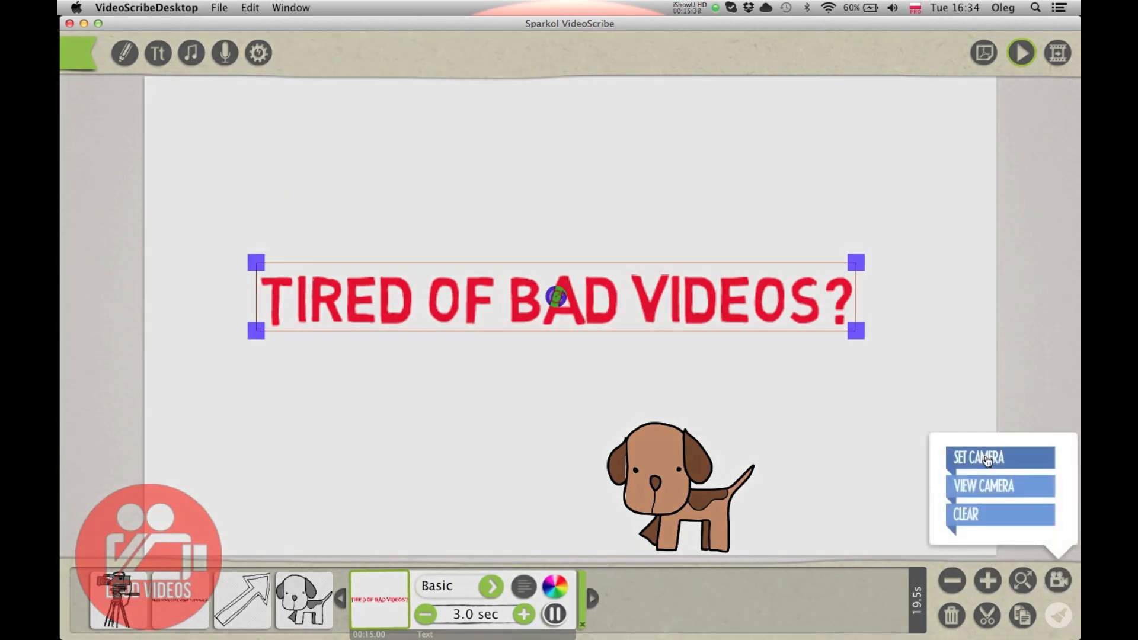
{"action": "left_click", "coordinate": [979, 455]}
{"action": "left_click", "coordinate": [892, 453]}
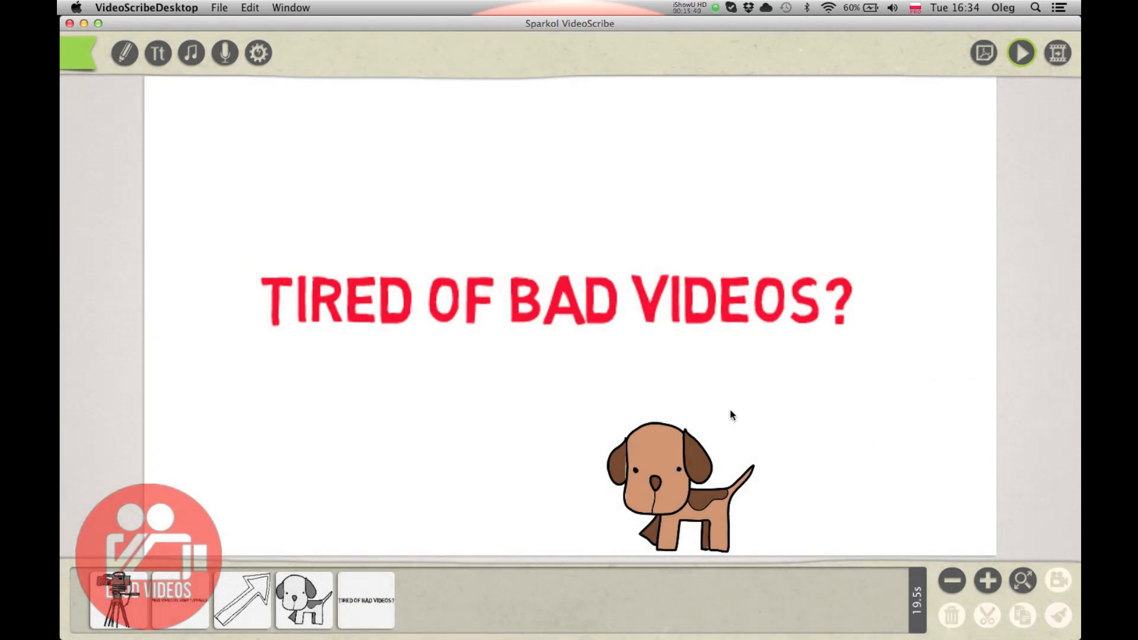
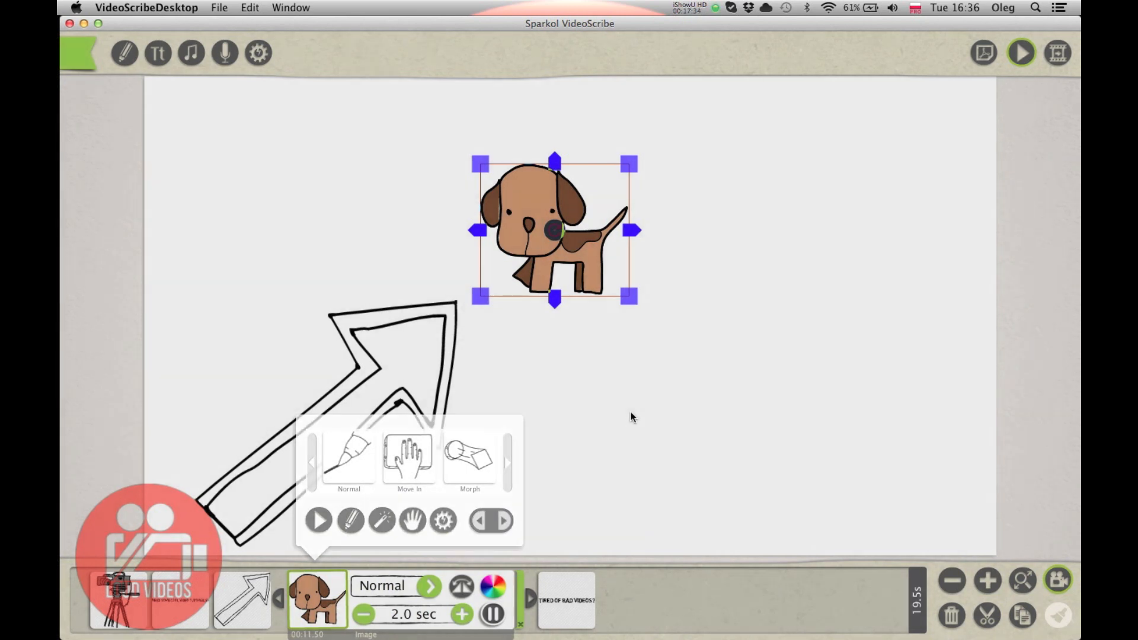
- Assign the Default (Left) drawing hand to the "Need some cool video tutorials?" text
{"action": "left_click", "coordinate": [477, 473]}
{"action": "left_click_drag", "start_coordinate": [496, 448], "coordinate": [640, 301]}
{"action": "left_click_drag", "start_coordinate": [589, 347], "coordinate": [835, 268]}
{"action": "left_click_drag", "start_coordinate": [590, 450], "coordinate": [751, 439]}
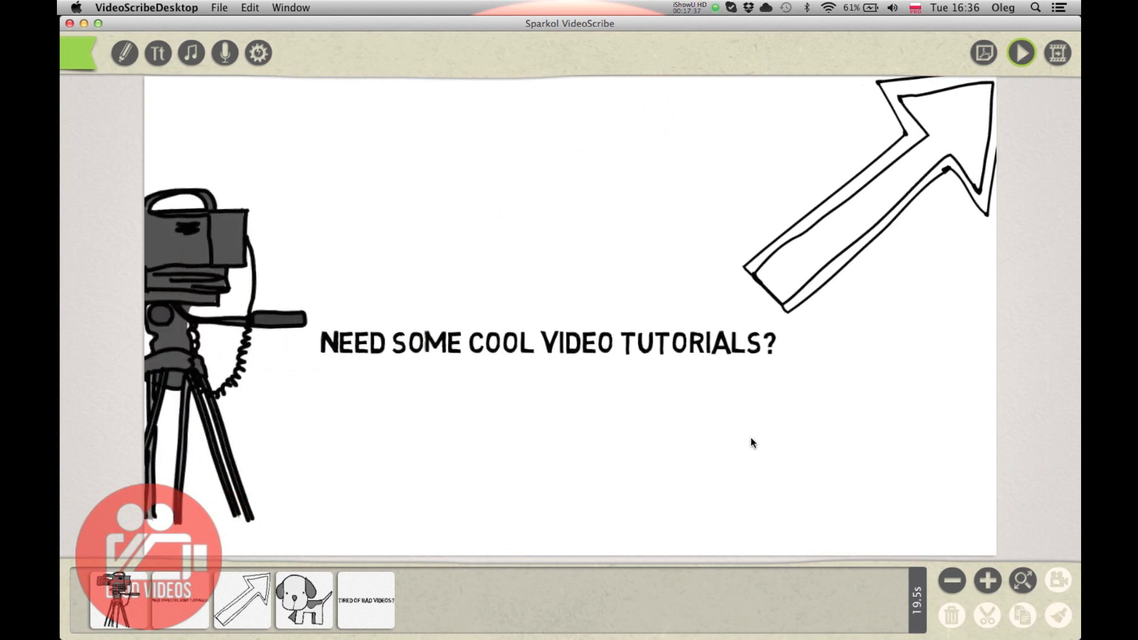
{"action": "left_click", "coordinate": [529, 335]}
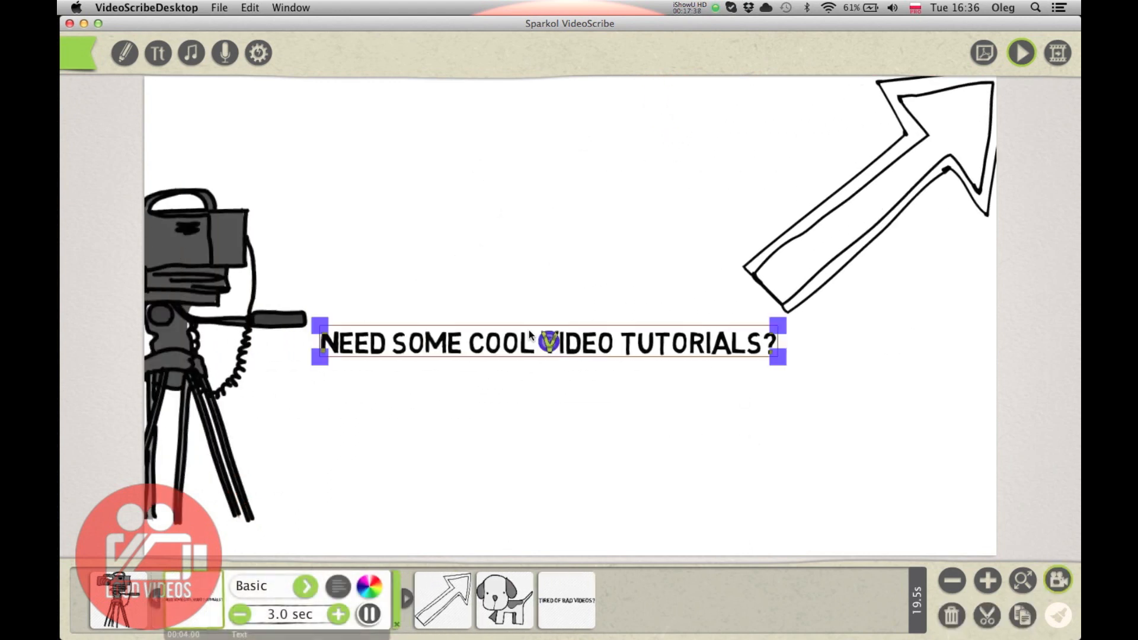
{"action": "left_click", "coordinate": [182, 592]}
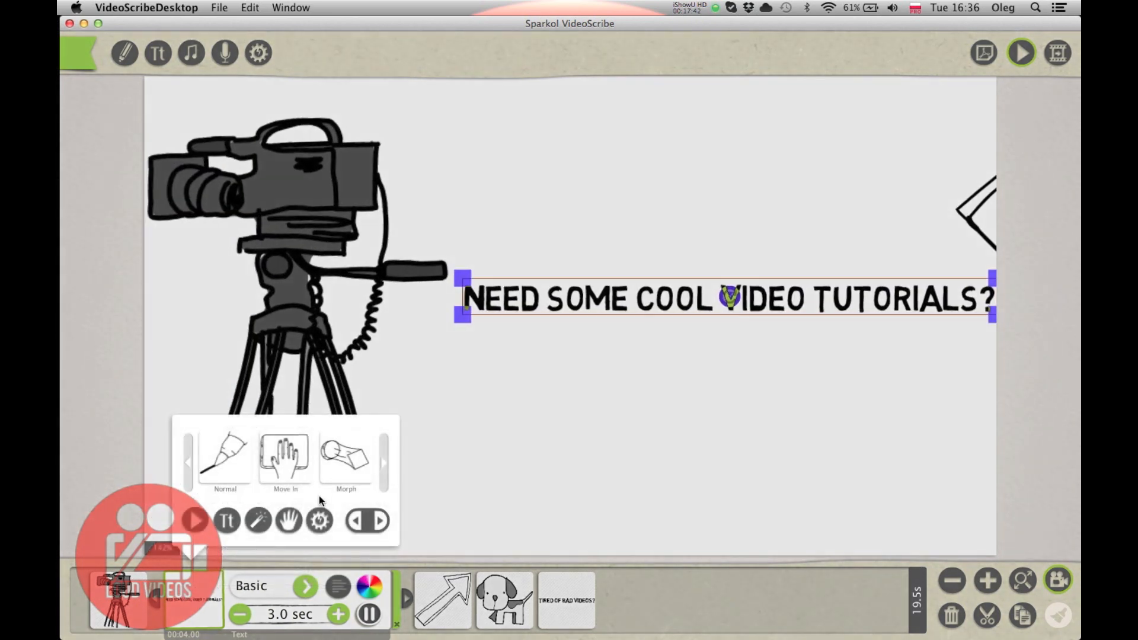
{"action": "left_click", "coordinate": [296, 519]}
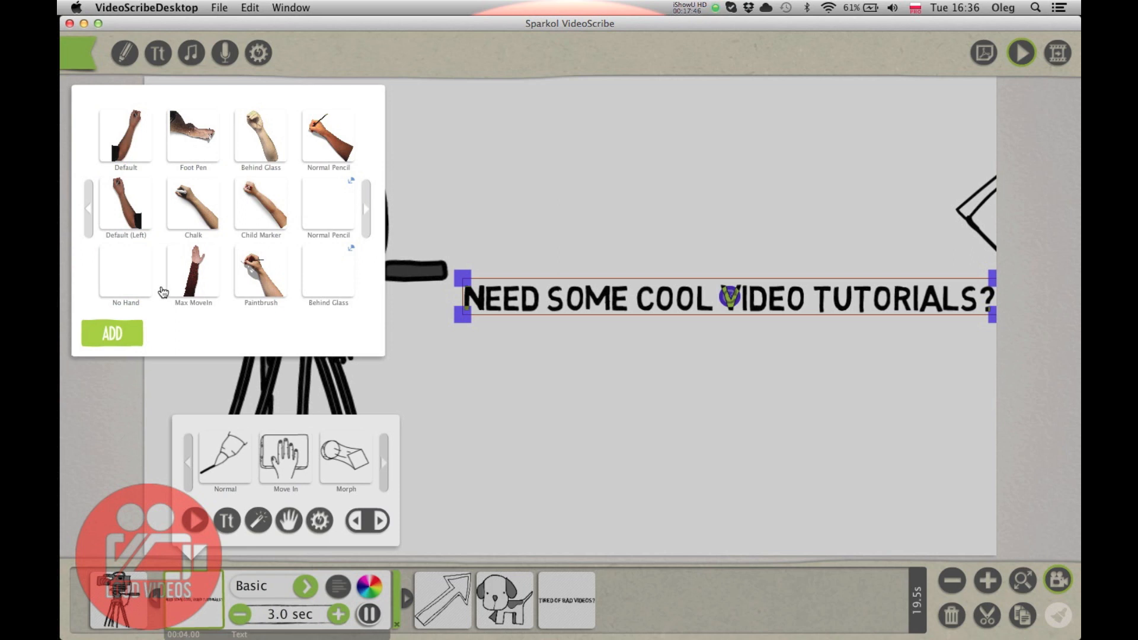
{"action": "double_click", "coordinate": [120, 204]}
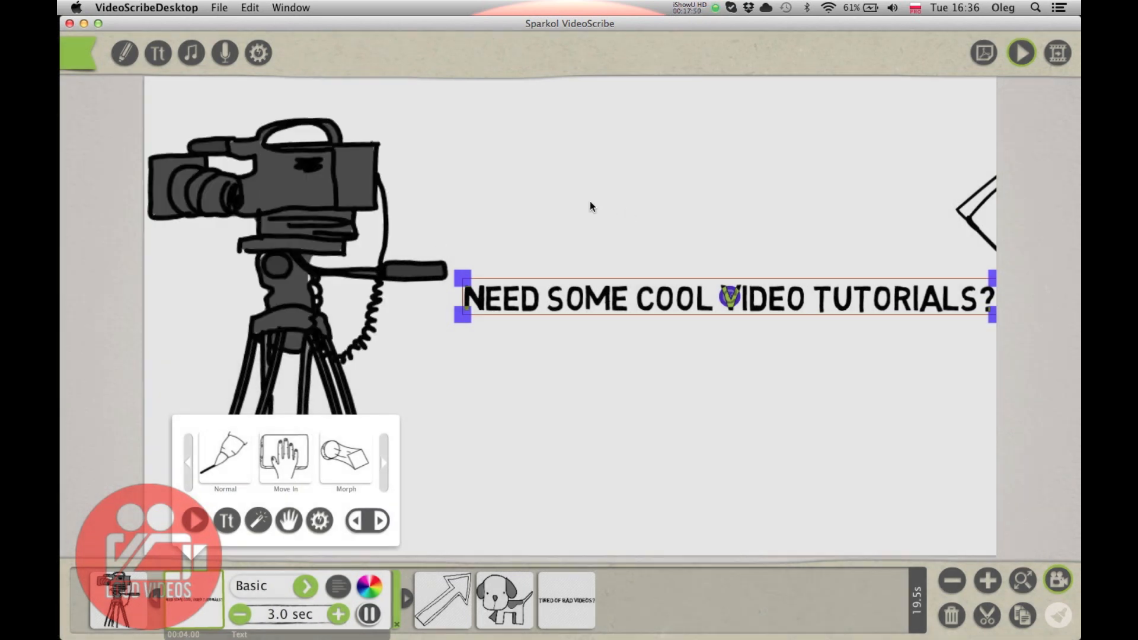
{"action": "left_click", "coordinate": [582, 425]}
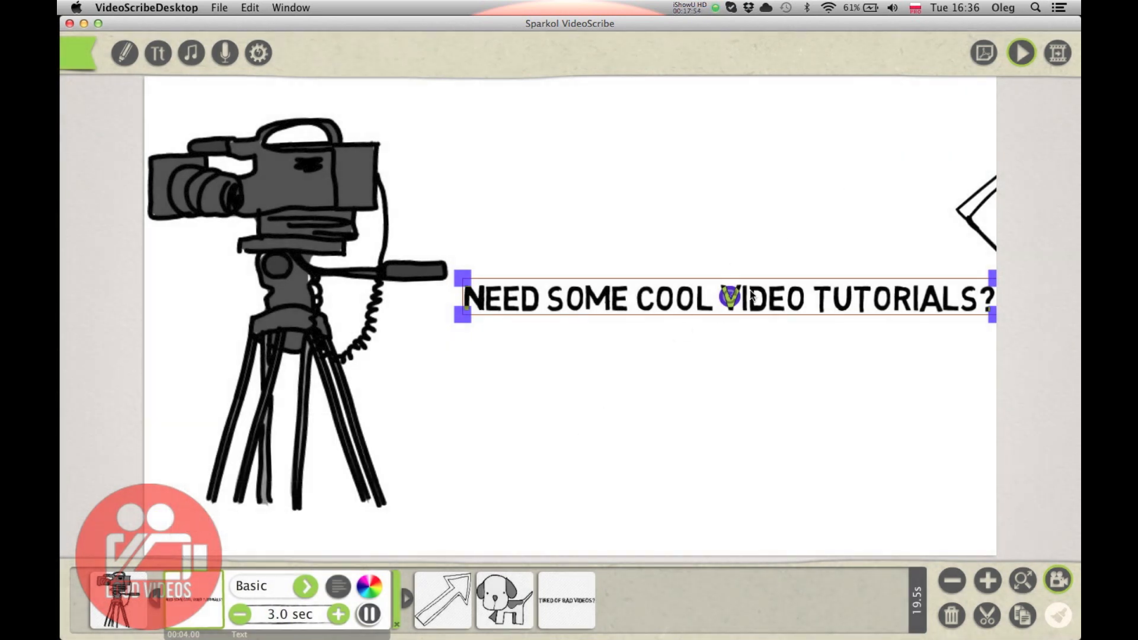
- Preview the scribe with the red text and the changed hand, and stop the playback
{"action": "left_click", "coordinate": [1022, 53]}
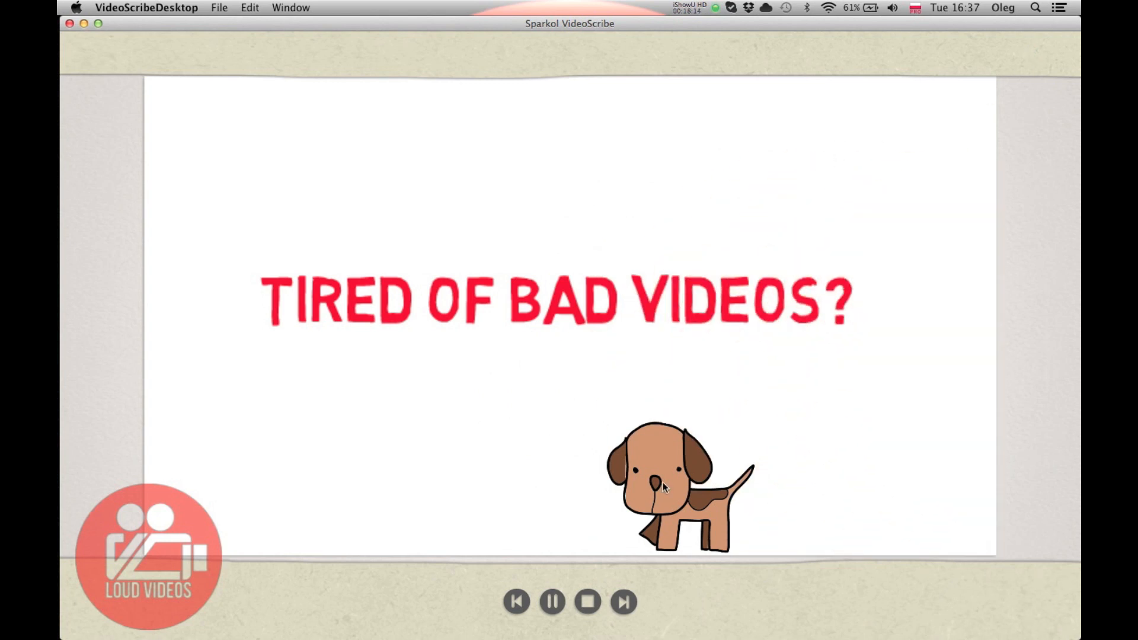
{"action": "left_click", "coordinate": [587, 602]}
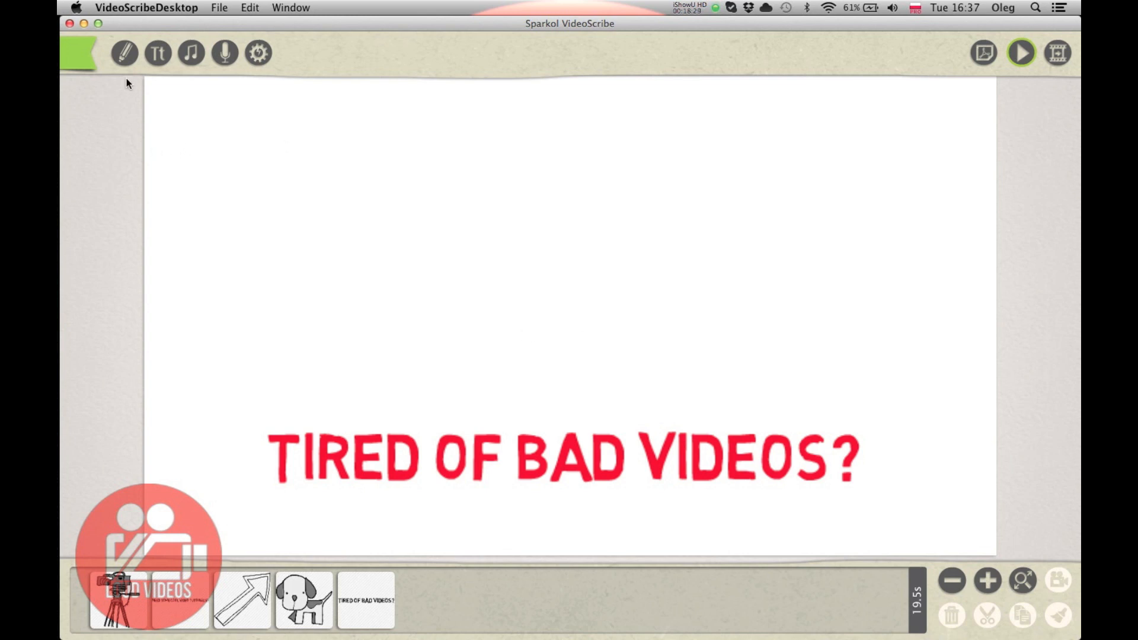
- Insert the Loud Videos logo image from the computer's Desktop folder above the "Tired of bad videos?" text
{"action": "left_click", "coordinate": [124, 53]}
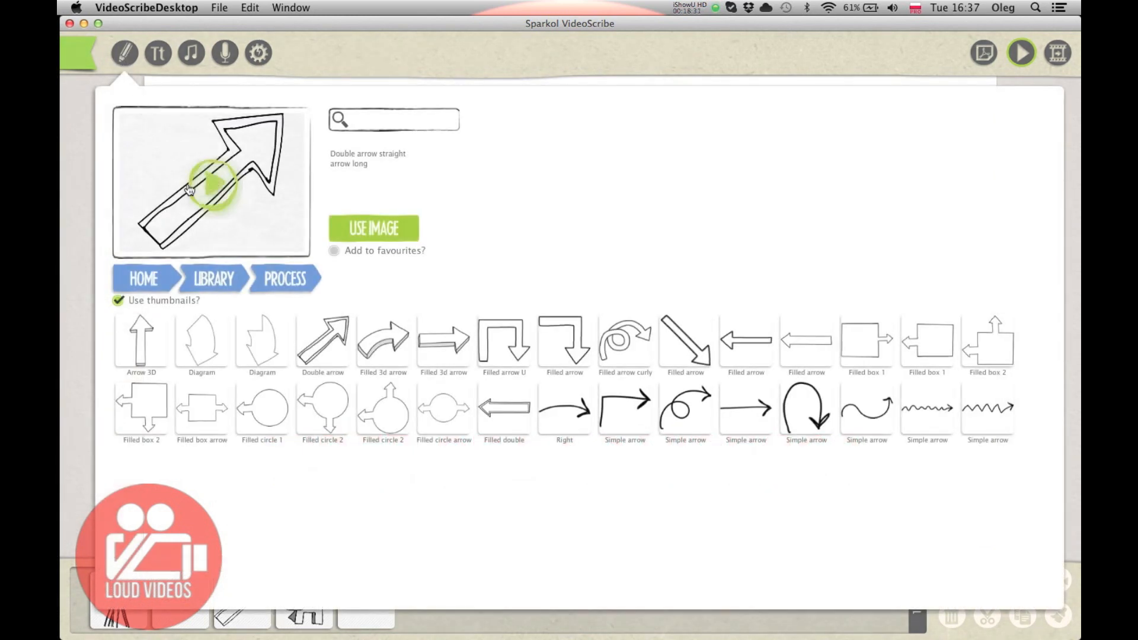
{"action": "left_click", "coordinate": [156, 286]}
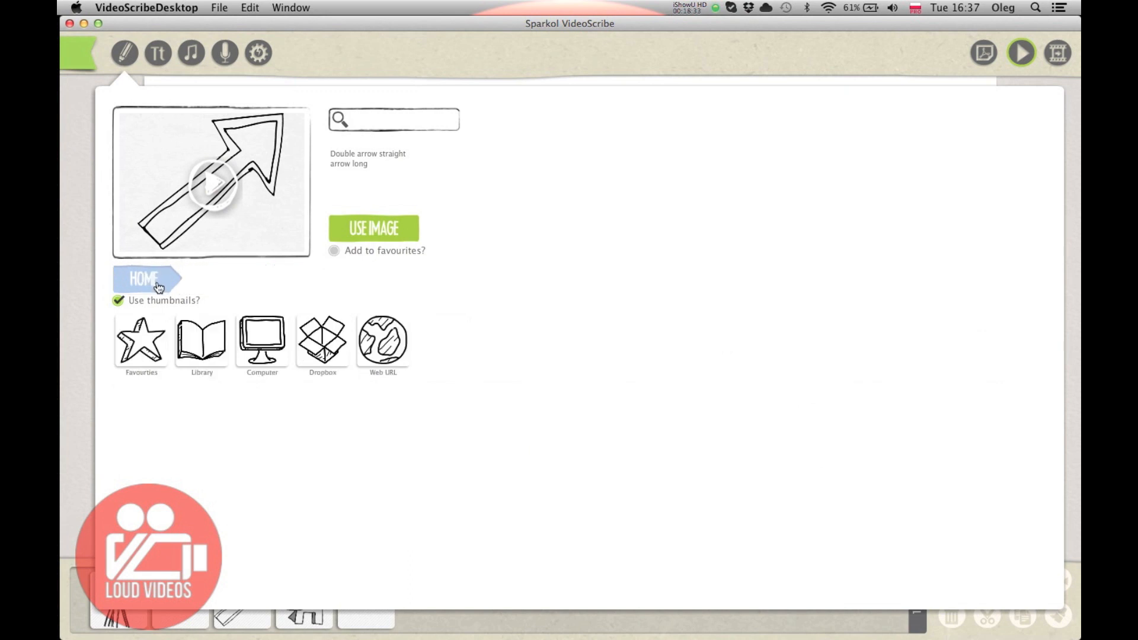
{"action": "left_click", "coordinate": [254, 341]}
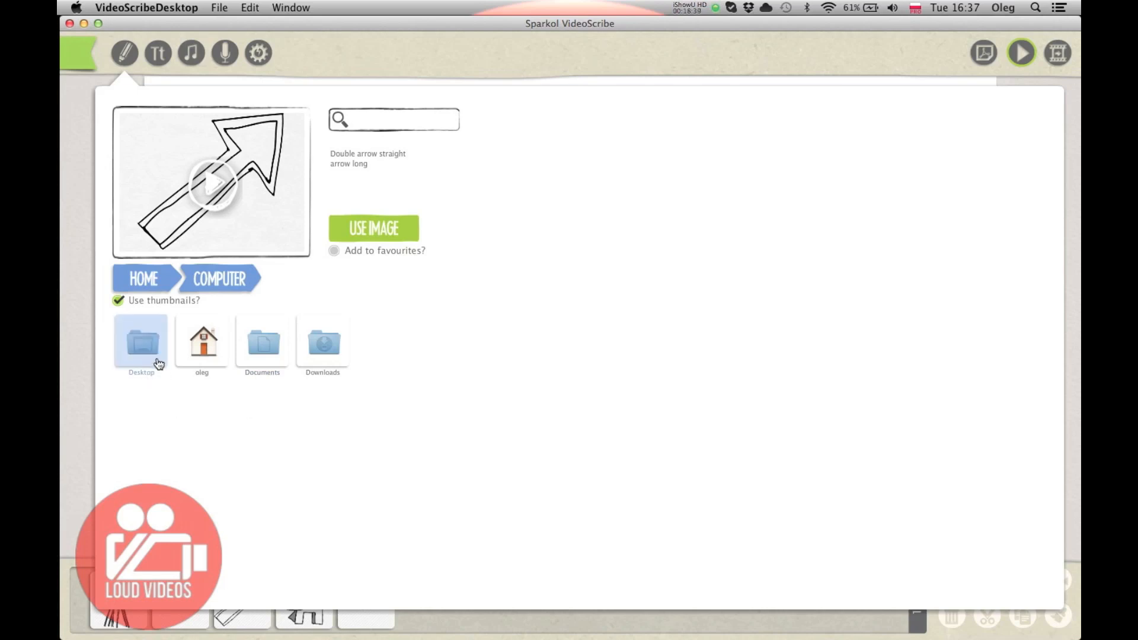
{"action": "left_click", "coordinate": [142, 350]}
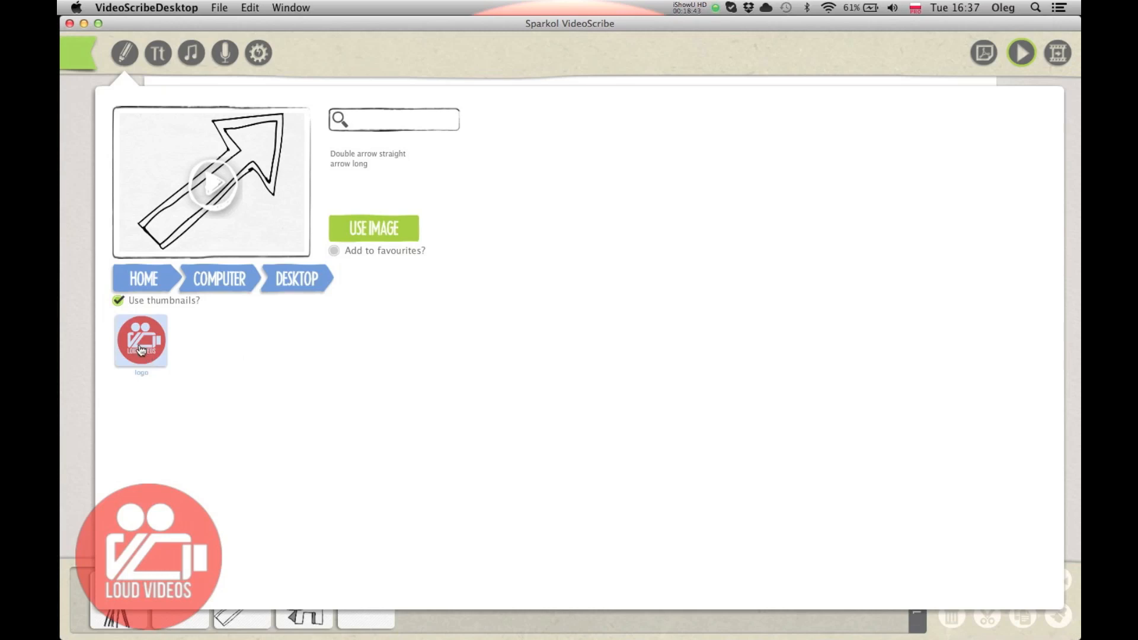
{"action": "left_click", "coordinate": [140, 349]}
{"action": "left_click", "coordinate": [374, 229]}
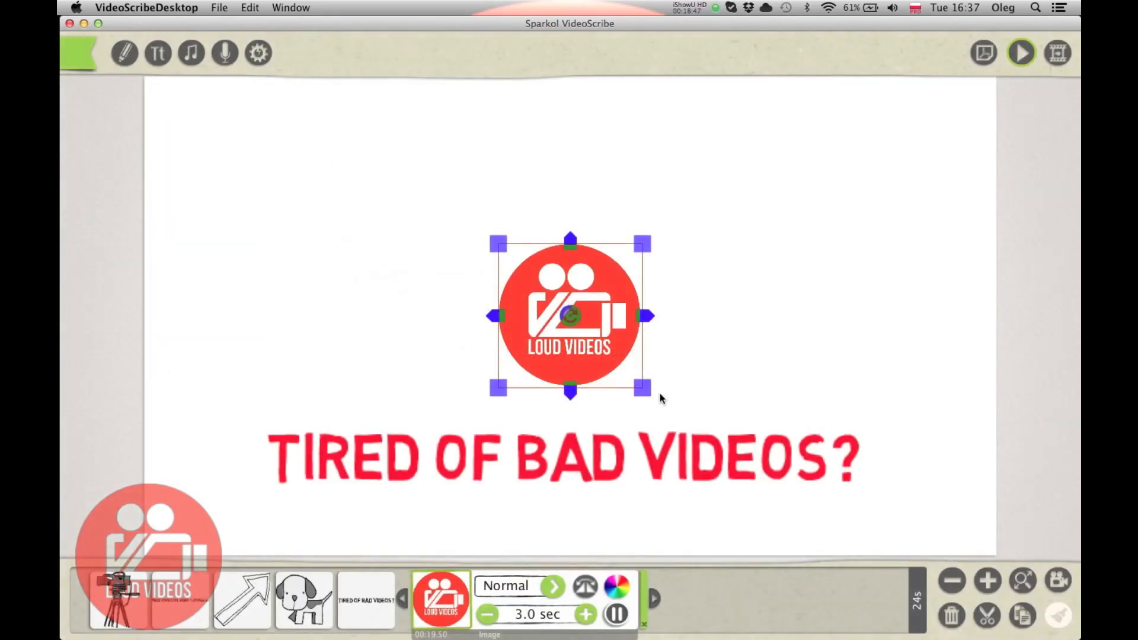
- Enlarge the Loud Videos logo and move it onto empty canvas away from the "Tired of bad videos?" text
{"action": "left_click_drag", "start_coordinate": [644, 396], "coordinate": [686, 445]}
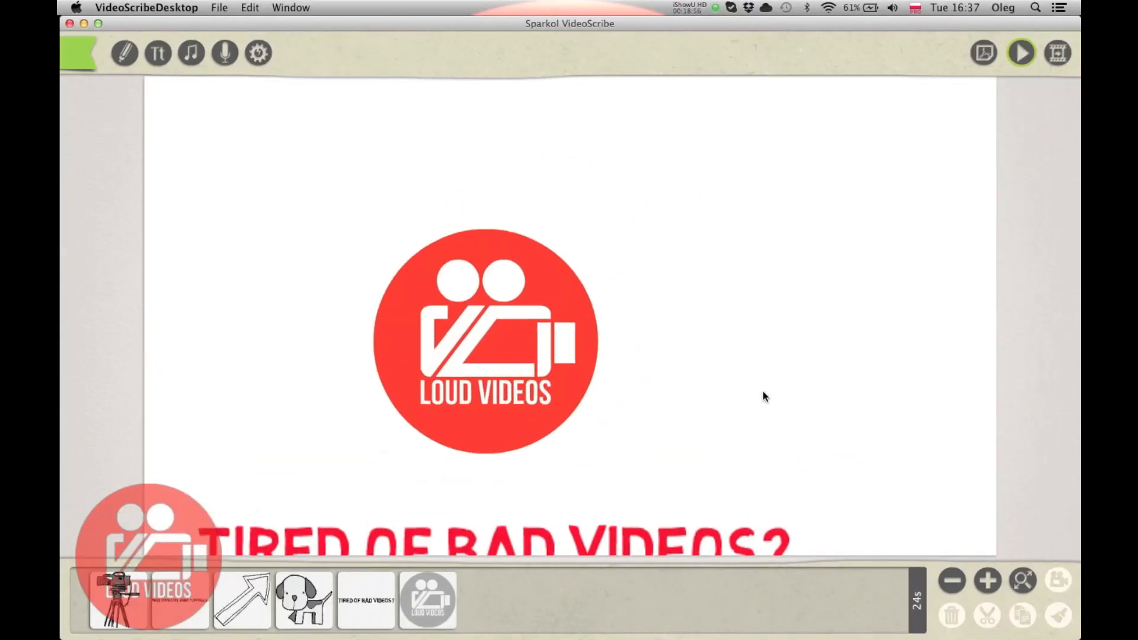
{"action": "left_click_drag", "start_coordinate": [763, 393], "coordinate": [757, 406]}
{"action": "left_click_drag", "start_coordinate": [521, 287], "coordinate": [706, 195]}
{"action": "left_click_drag", "start_coordinate": [485, 298], "coordinate": [396, 187]}
{"action": "left_click_drag", "start_coordinate": [405, 243], "coordinate": [323, 432]}
{"action": "left_click_drag", "start_coordinate": [446, 288], "coordinate": [676, 154]}
{"action": "left_click_drag", "start_coordinate": [613, 393], "coordinate": [445, 459]}
{"action": "left_click_drag", "start_coordinate": [513, 371], "coordinate": [574, 381]}
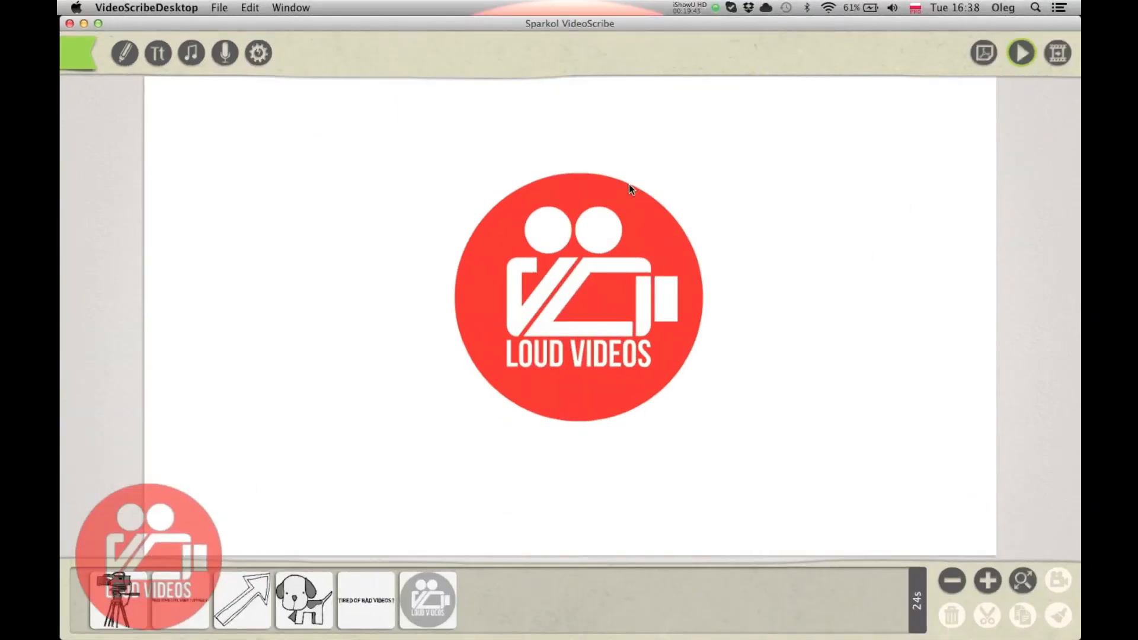
- Set the logo's animation to Move In, with the hand coming from the bottom centre on a Straight, Smooth path
{"action": "left_click", "coordinate": [635, 236]}
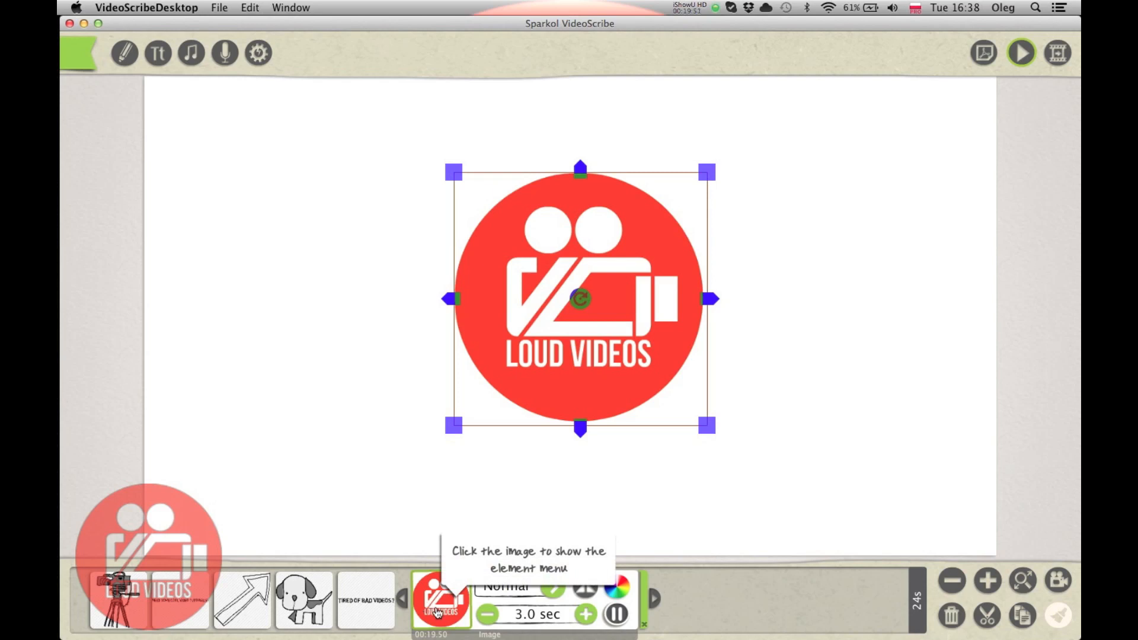
{"action": "left_click", "coordinate": [433, 601]}
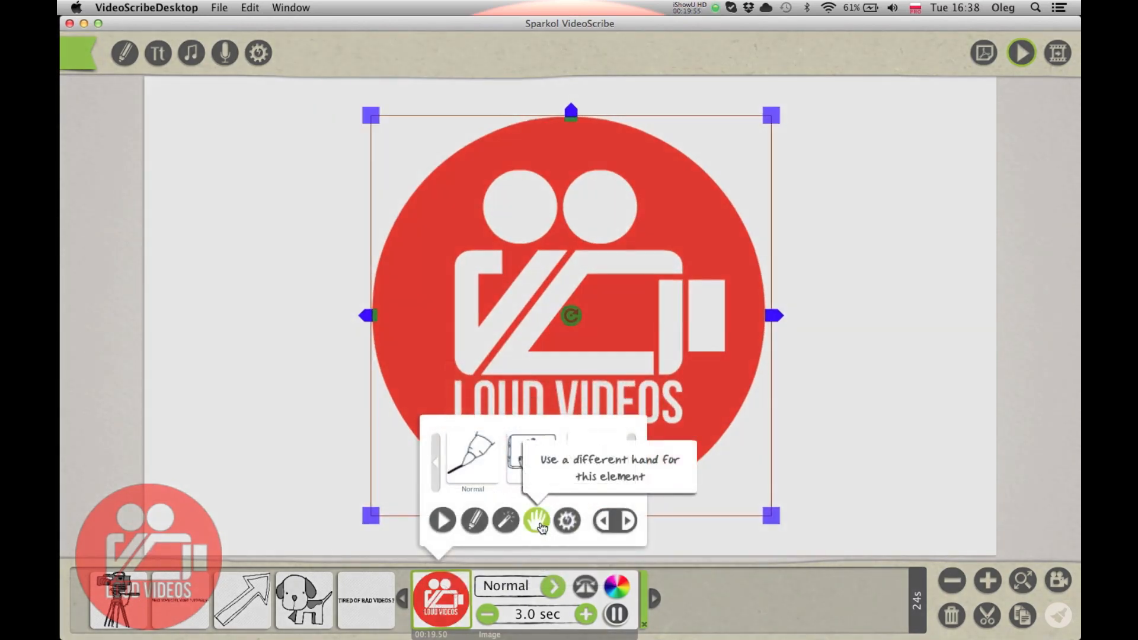
{"action": "left_click", "coordinate": [537, 457]}
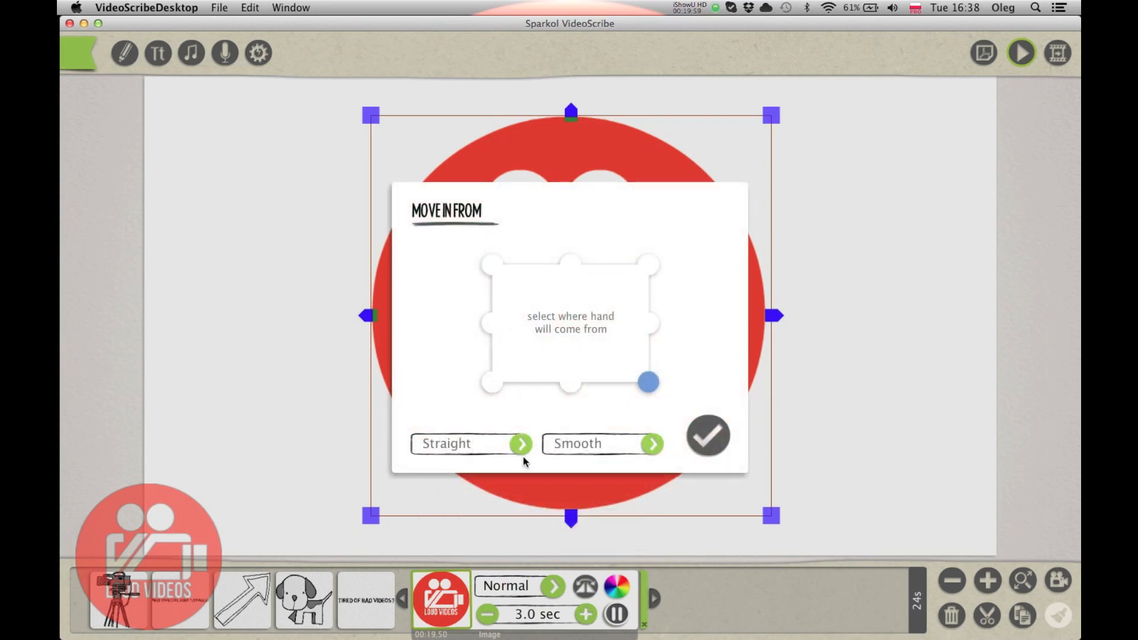
{"action": "left_click", "coordinate": [573, 385]}
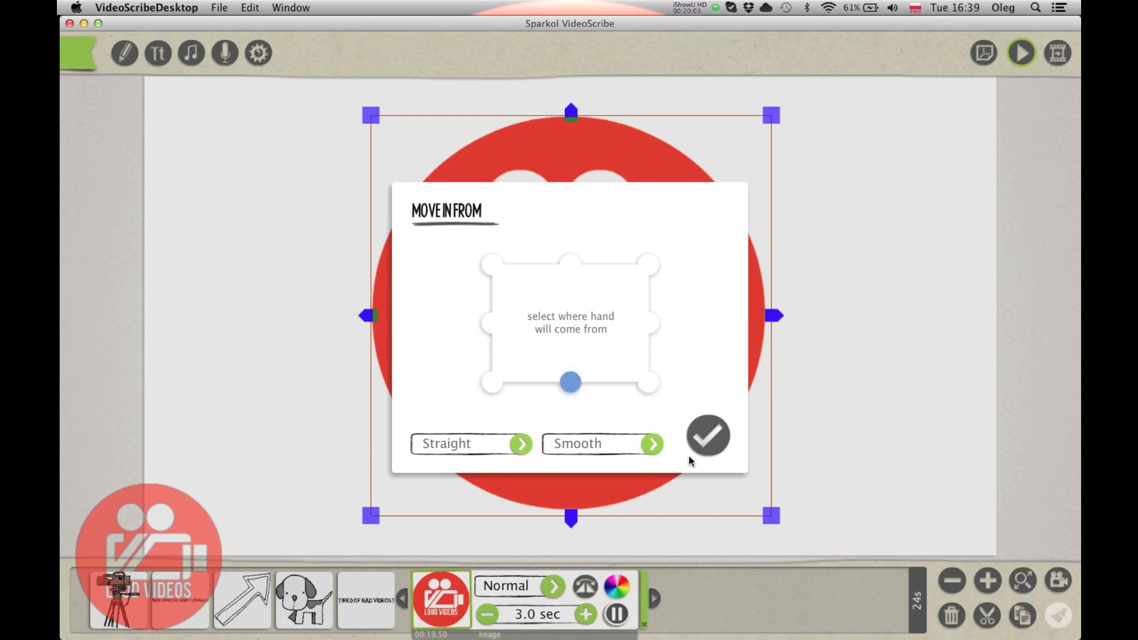
{"action": "left_click", "coordinate": [711, 442]}
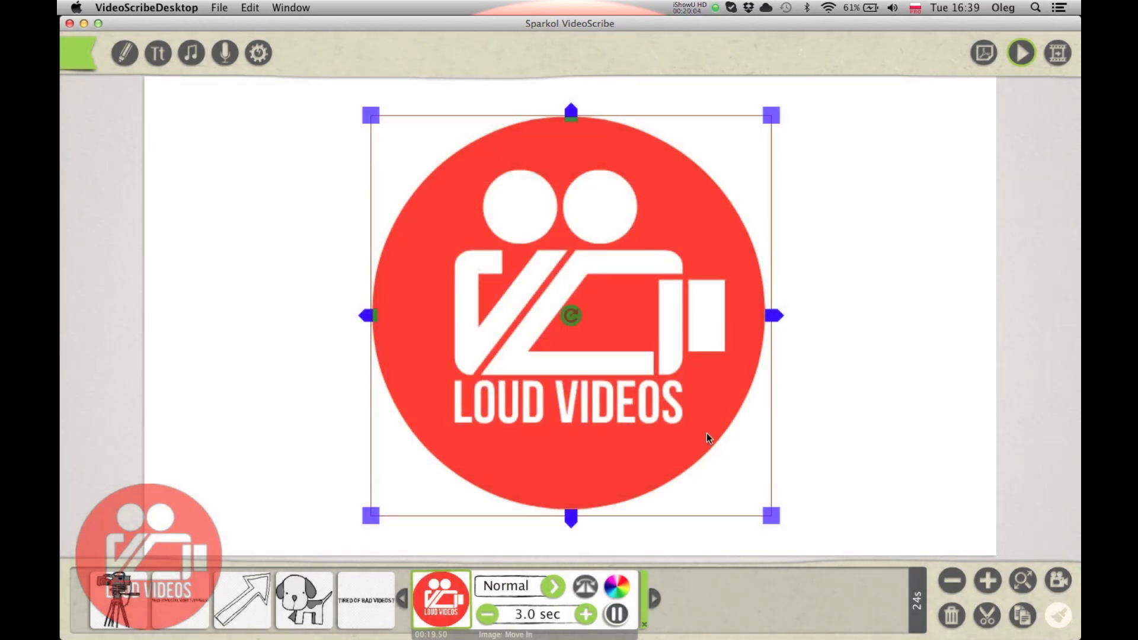
- Set the camera position of the Loud Videos logo to the current view with the logo centred
{"action": "left_click", "coordinate": [982, 405]}
{"action": "left_click", "coordinate": [653, 339]}
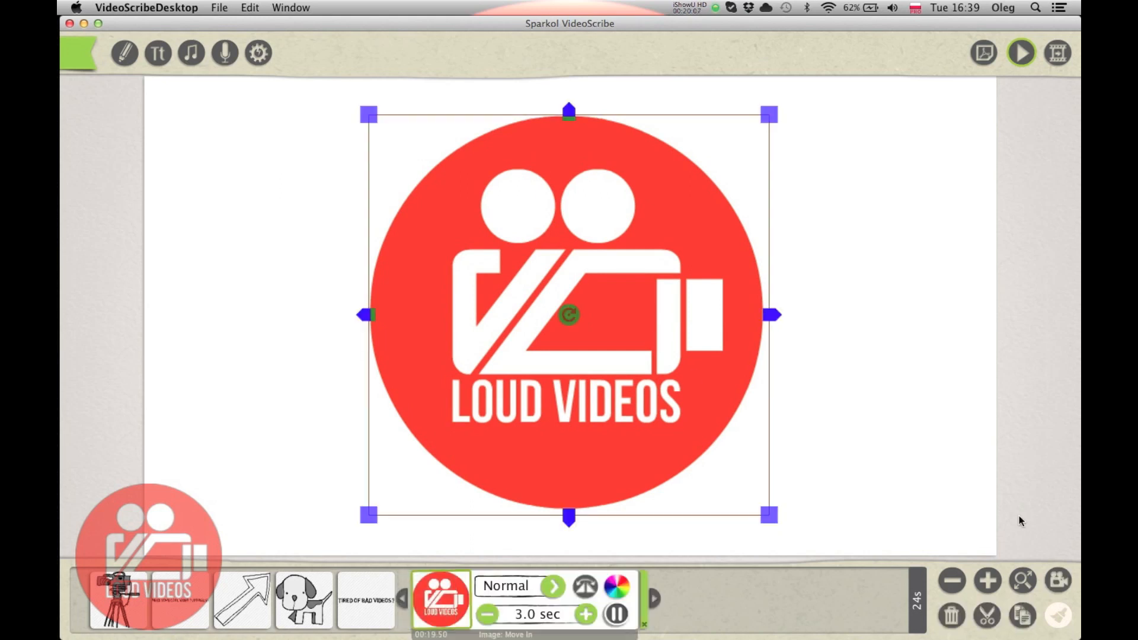
{"action": "mouse_move", "coordinate": [1052, 580]}
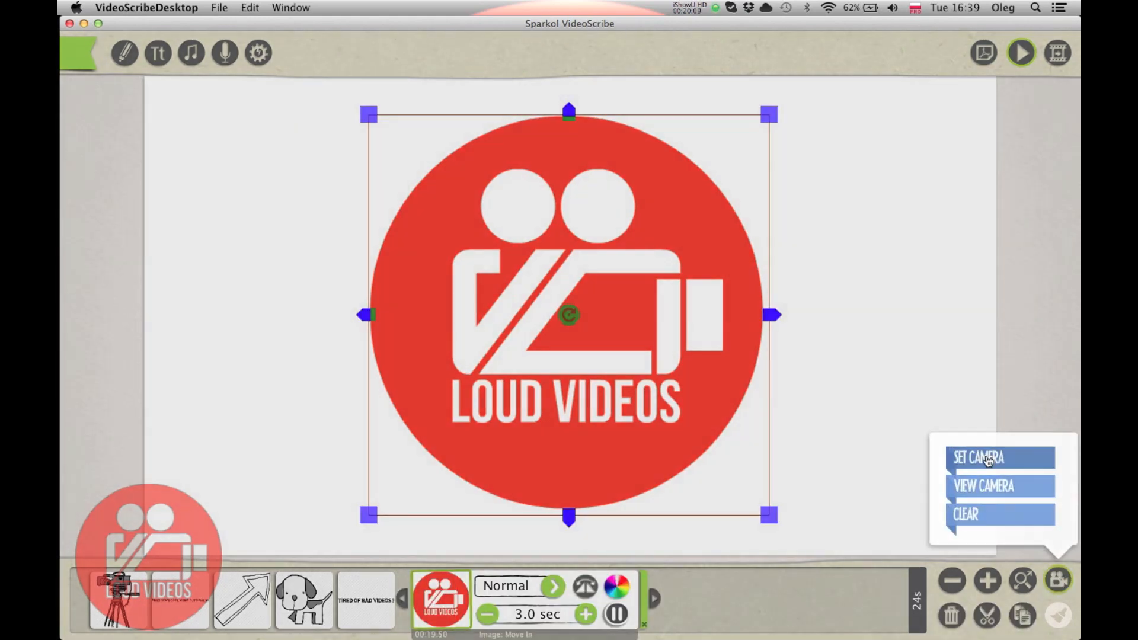
{"action": "left_click", "coordinate": [972, 458]}
{"action": "left_click", "coordinate": [867, 339]}
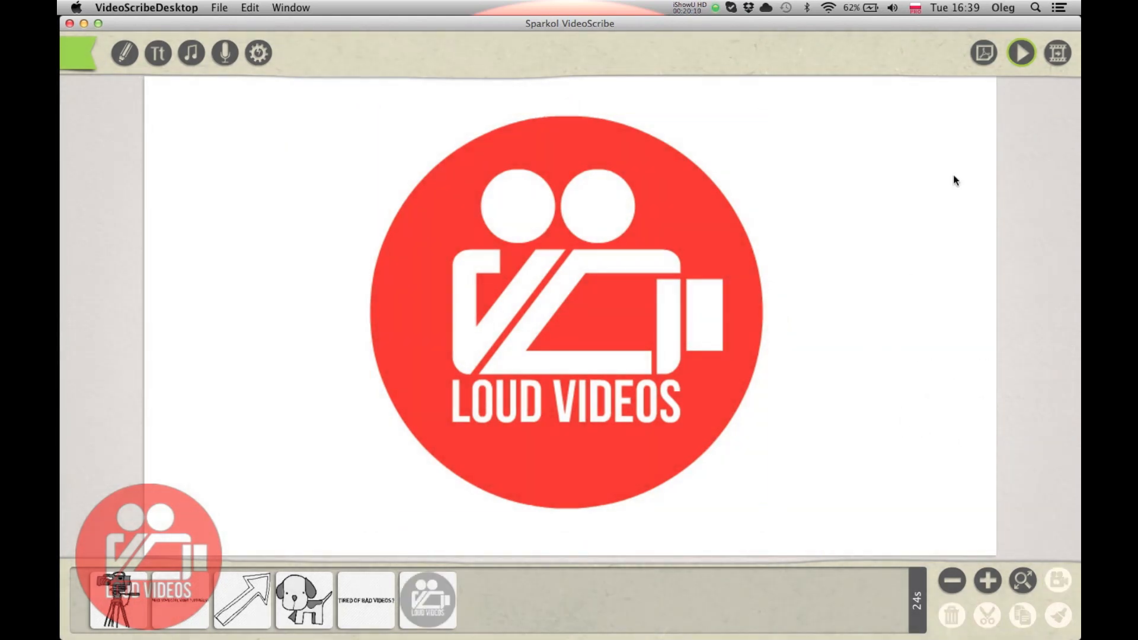
- Preview the scribe with the Move In logo, and assign the Default hand to the logo
{"action": "left_click", "coordinate": [1025, 46]}
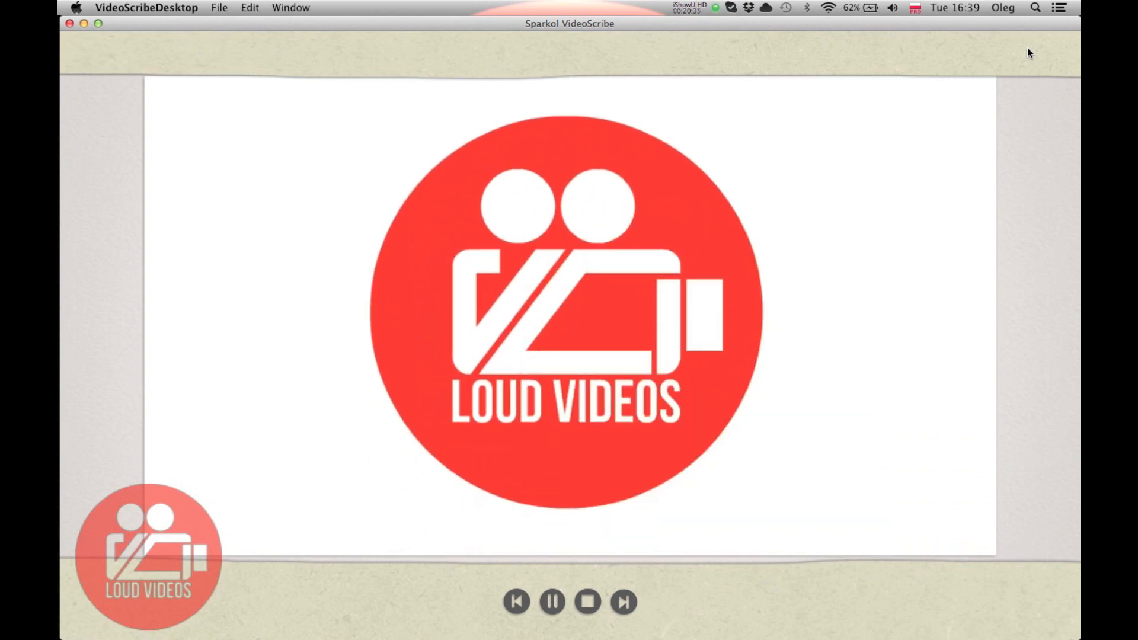
{"action": "left_click", "coordinate": [1029, 51]}
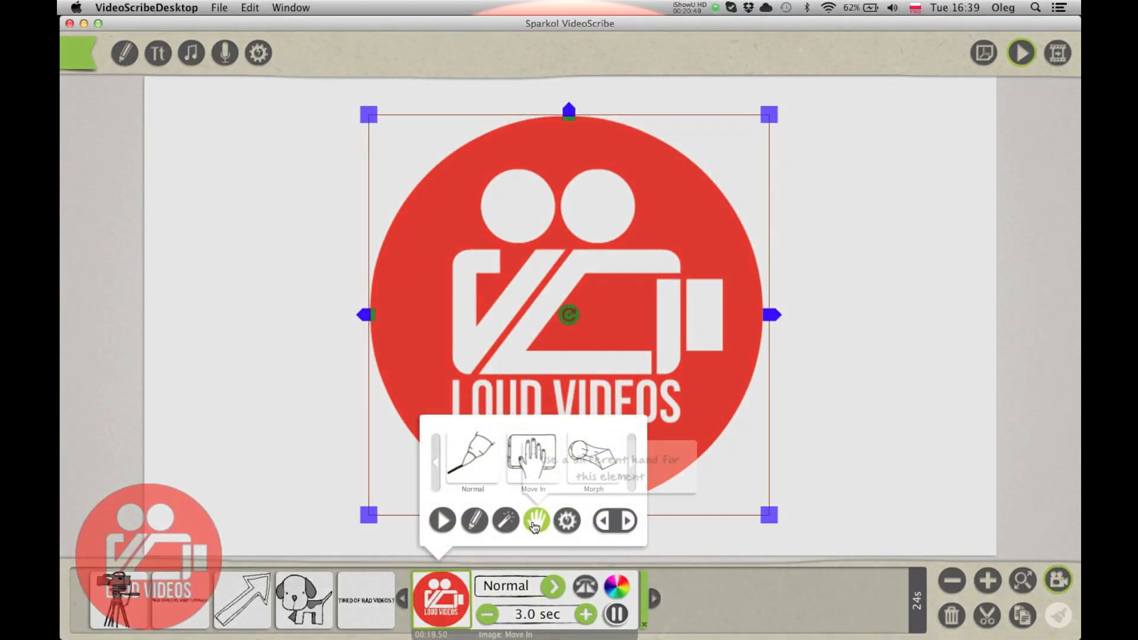
{"action": "left_click", "coordinate": [535, 527]}
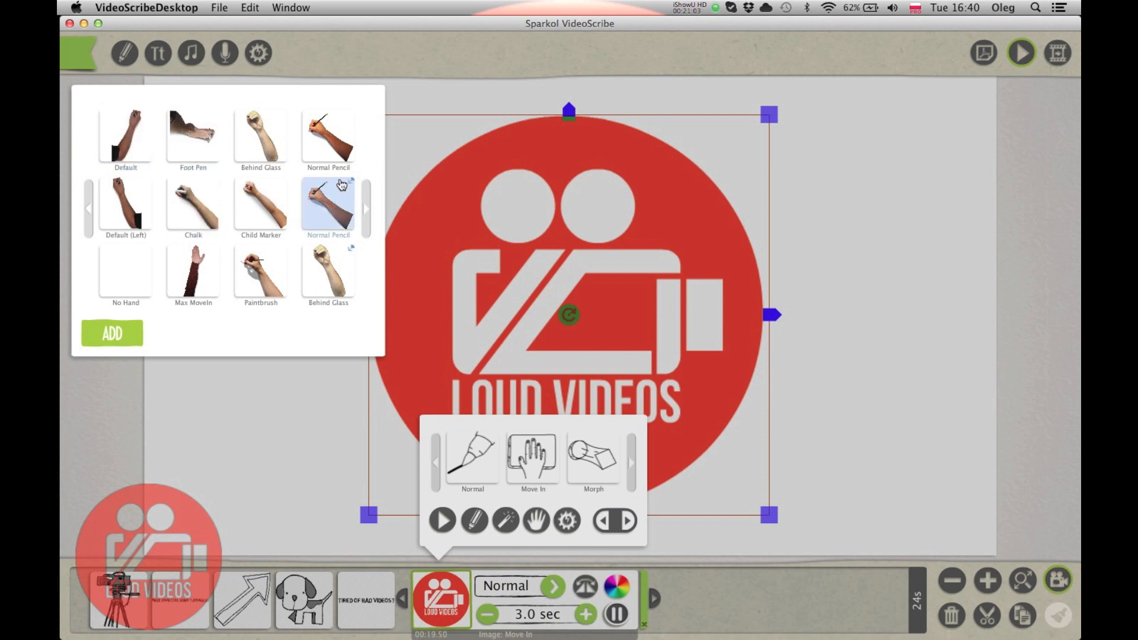
{"action": "double_click", "coordinate": [123, 139]}
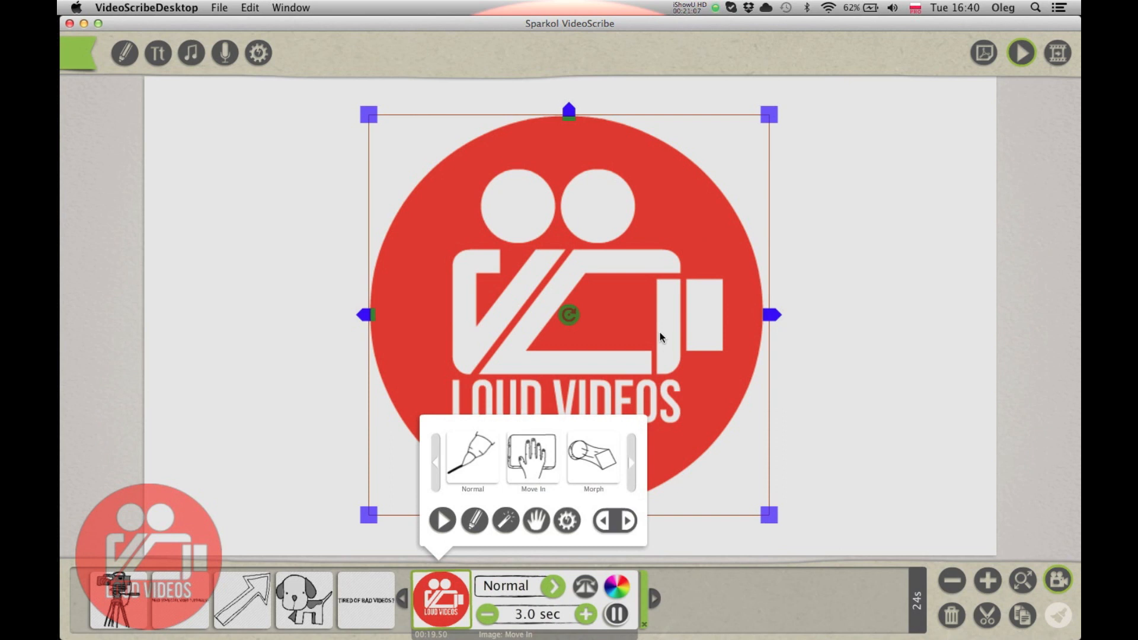
{"action": "left_click", "coordinate": [859, 393]}
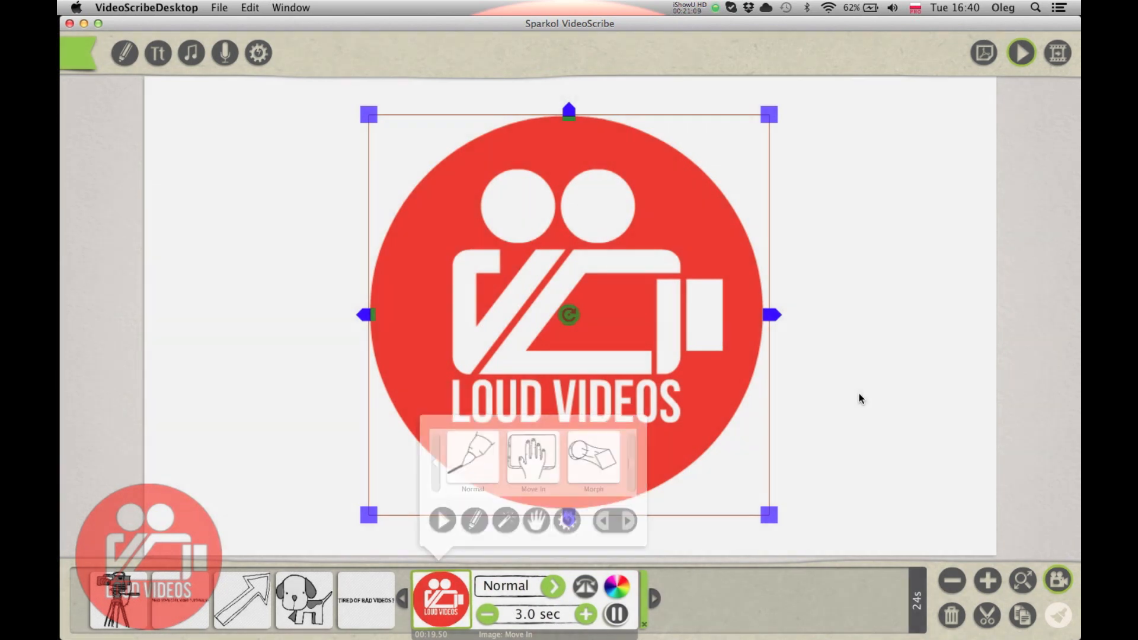
{"action": "left_click", "coordinate": [937, 377]}
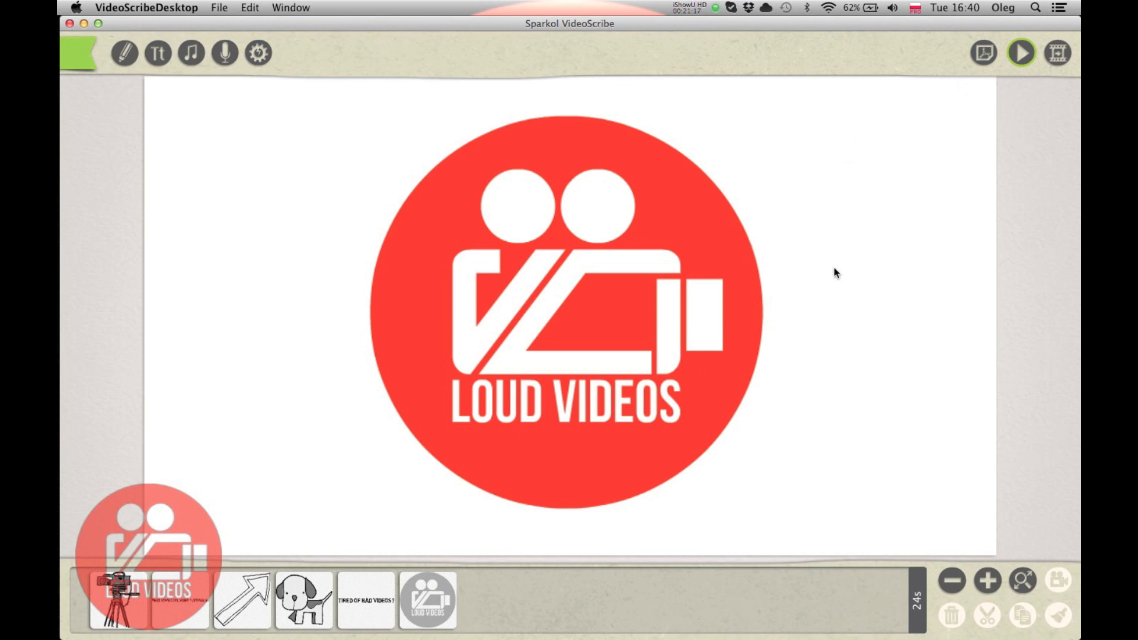
- Preview only the Loud Videos logo element with its assigned hand
{"action": "left_click", "coordinate": [412, 620]}
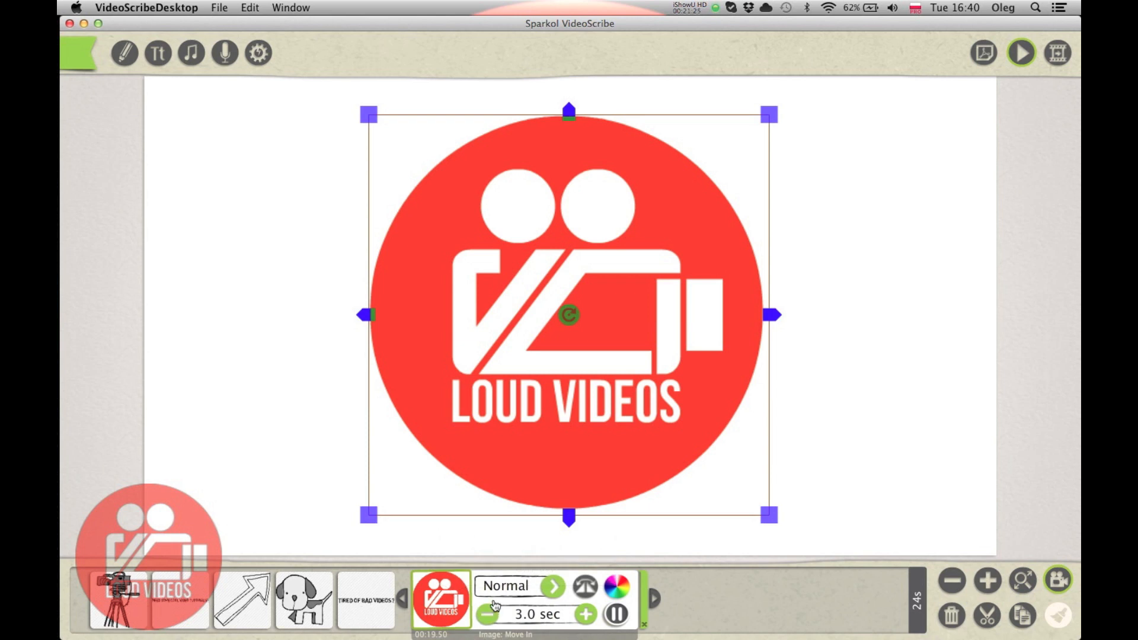
{"action": "left_click", "coordinate": [427, 611]}
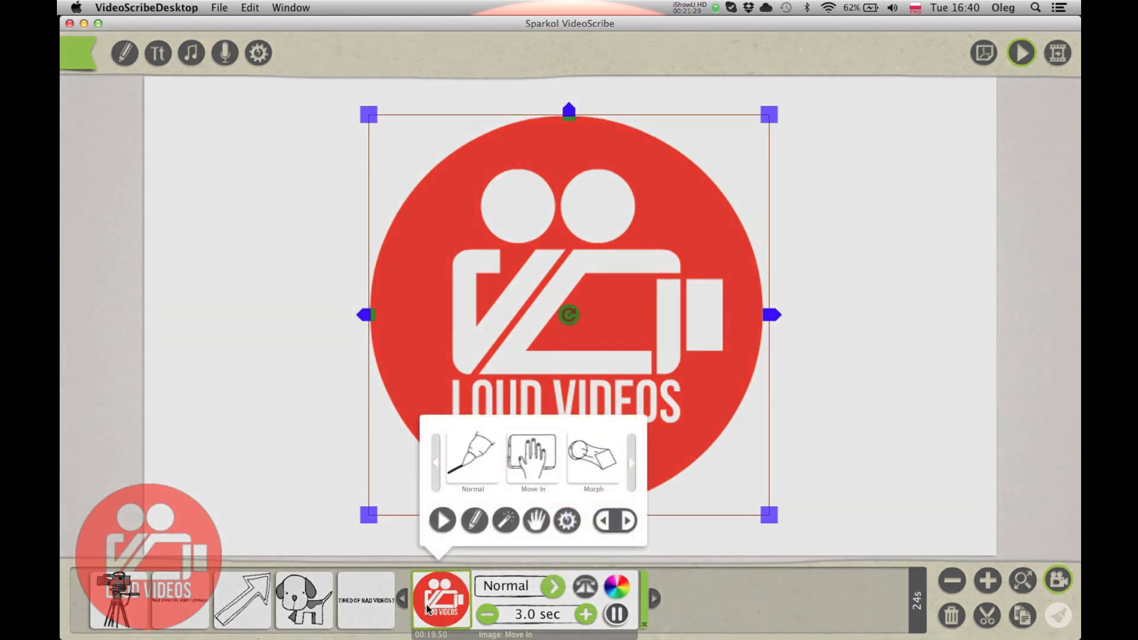
{"action": "left_click", "coordinate": [443, 522]}
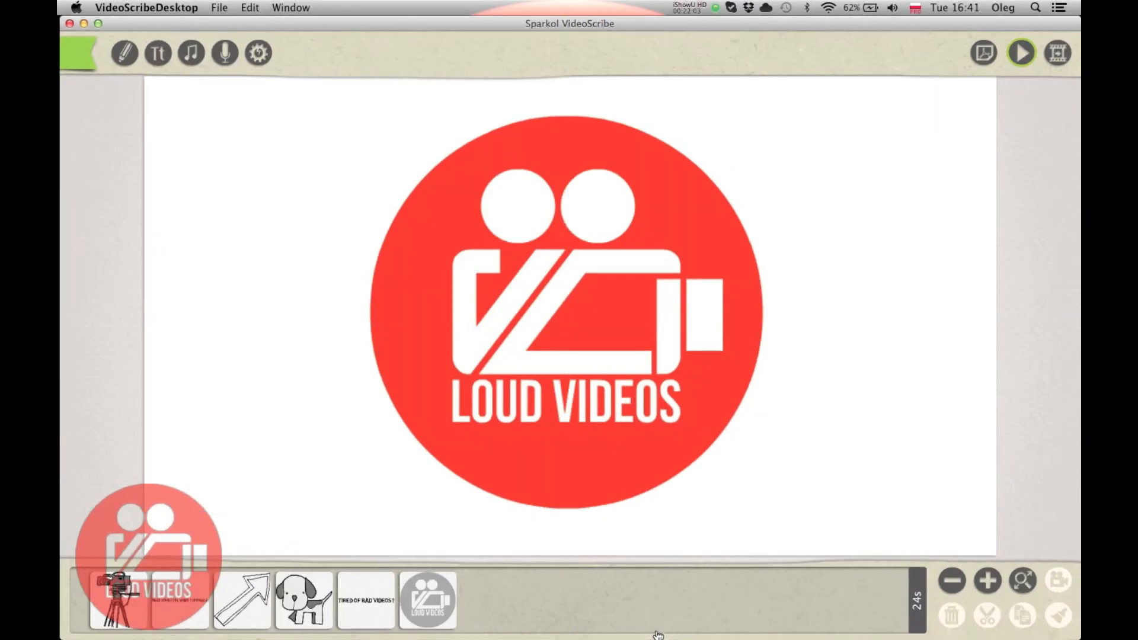
- Copy the Loud Videos logo element and paste a duplicate into the scribe
{"action": "left_click", "coordinate": [427, 600]}
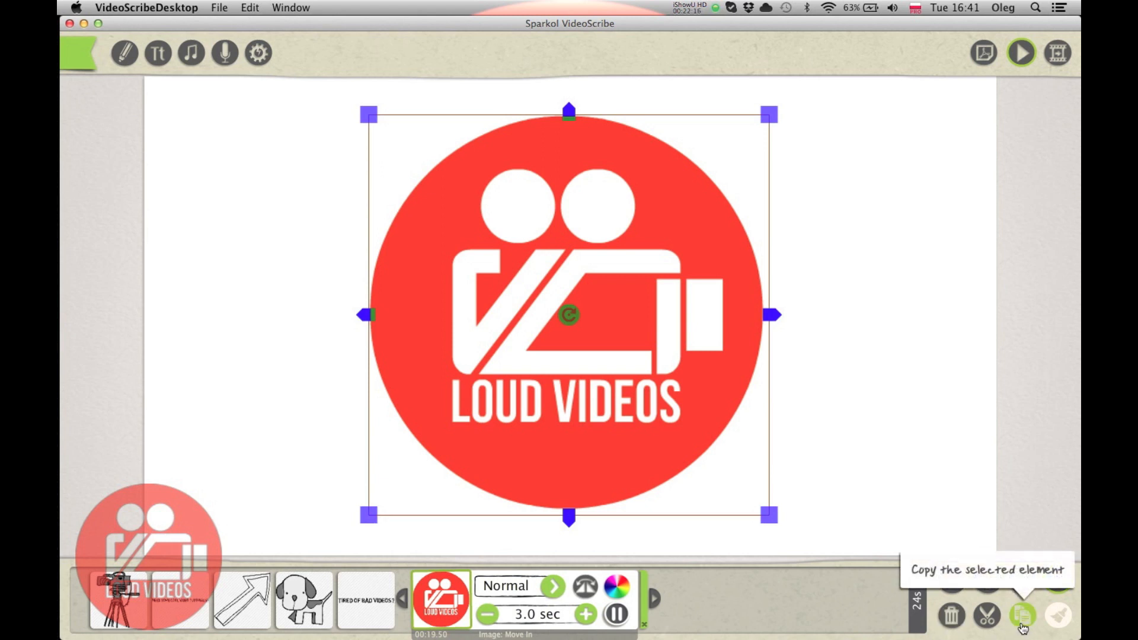
{"action": "left_click", "coordinate": [1022, 617]}
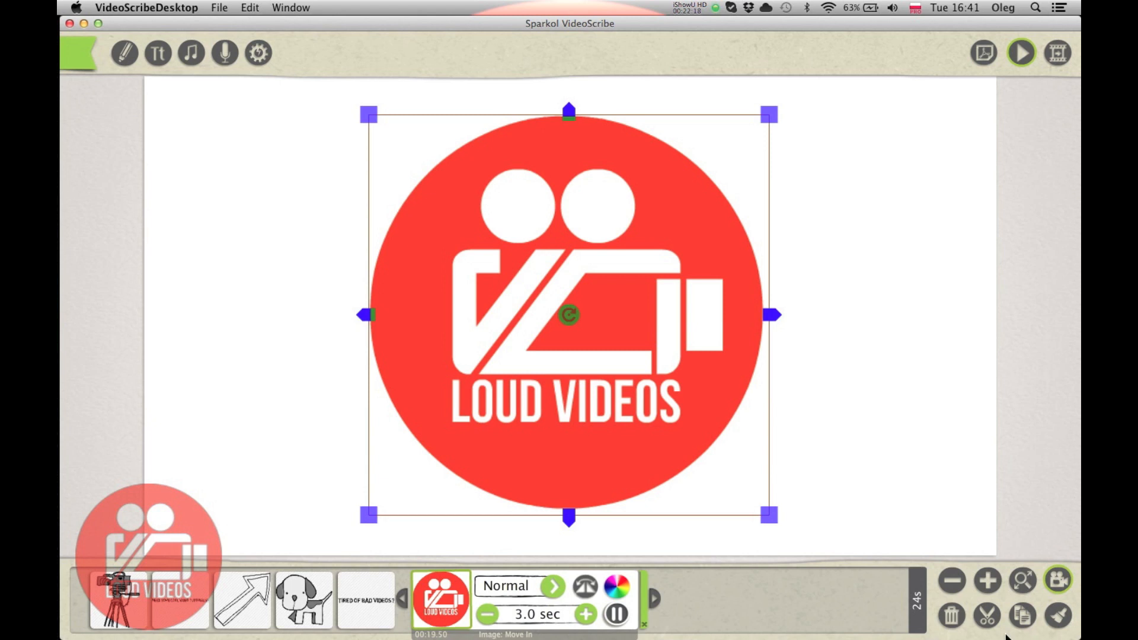
{"action": "left_click", "coordinate": [1058, 619]}
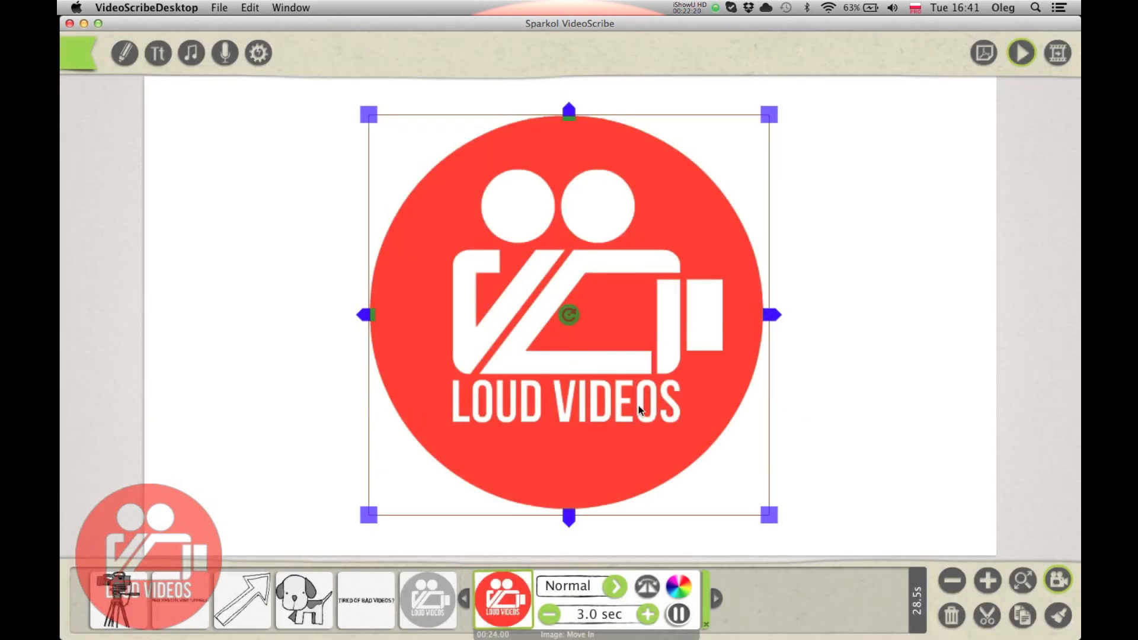
- Move the duplicate logo onto empty canvas clear of the original and set its camera position to the centred view
{"action": "left_click_drag", "start_coordinate": [868, 406], "coordinate": [918, 408]}
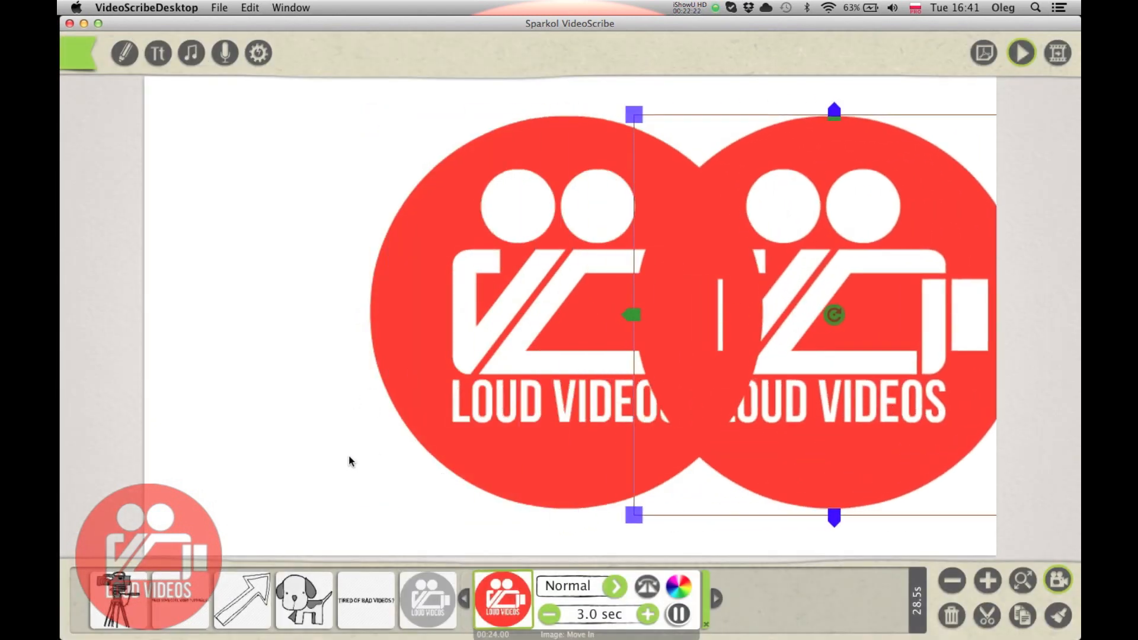
{"action": "left_click_drag", "start_coordinate": [302, 404], "coordinate": [185, 371]}
{"action": "left_click_drag", "start_coordinate": [885, 425], "coordinate": [640, 466]}
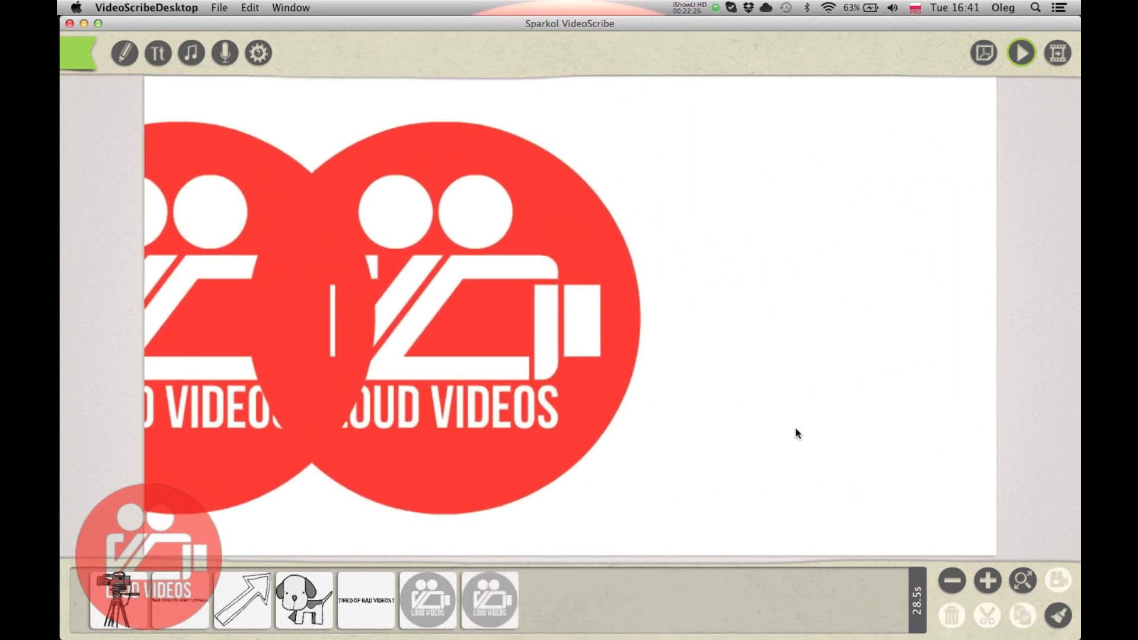
{"action": "left_click", "coordinate": [953, 581]}
{"action": "left_click_drag", "start_coordinate": [800, 302], "coordinate": [481, 499]}
{"action": "left_click", "coordinate": [440, 338]}
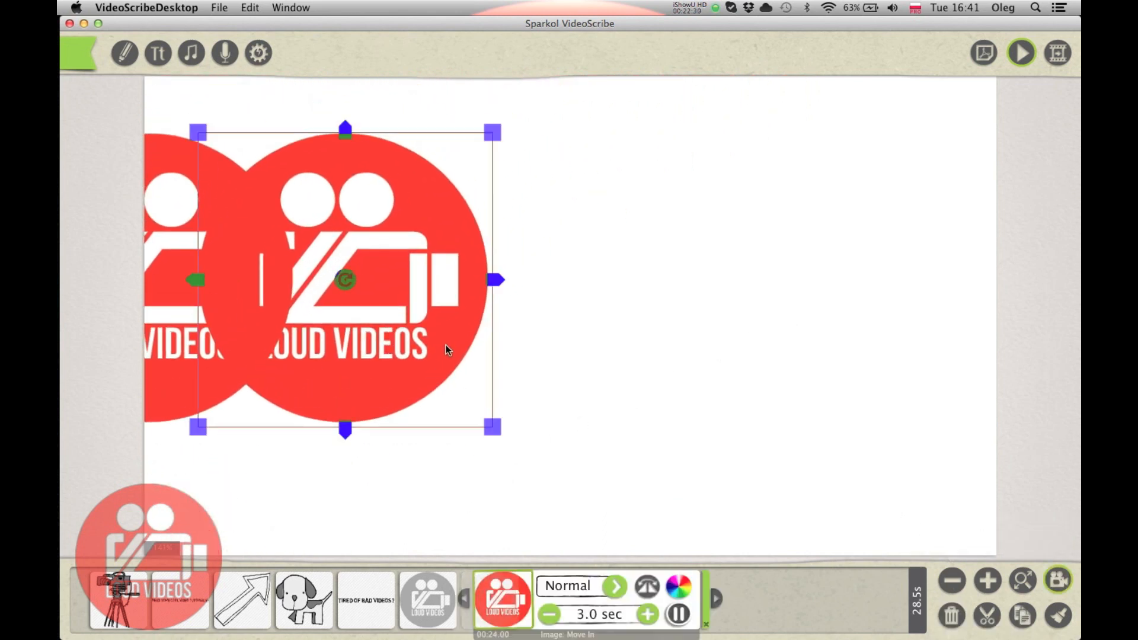
{"action": "left_click_drag", "start_coordinate": [447, 348], "coordinate": [887, 330]}
{"action": "left_click_drag", "start_coordinate": [563, 317], "coordinate": [356, 345]}
{"action": "left_click", "coordinate": [516, 389]}
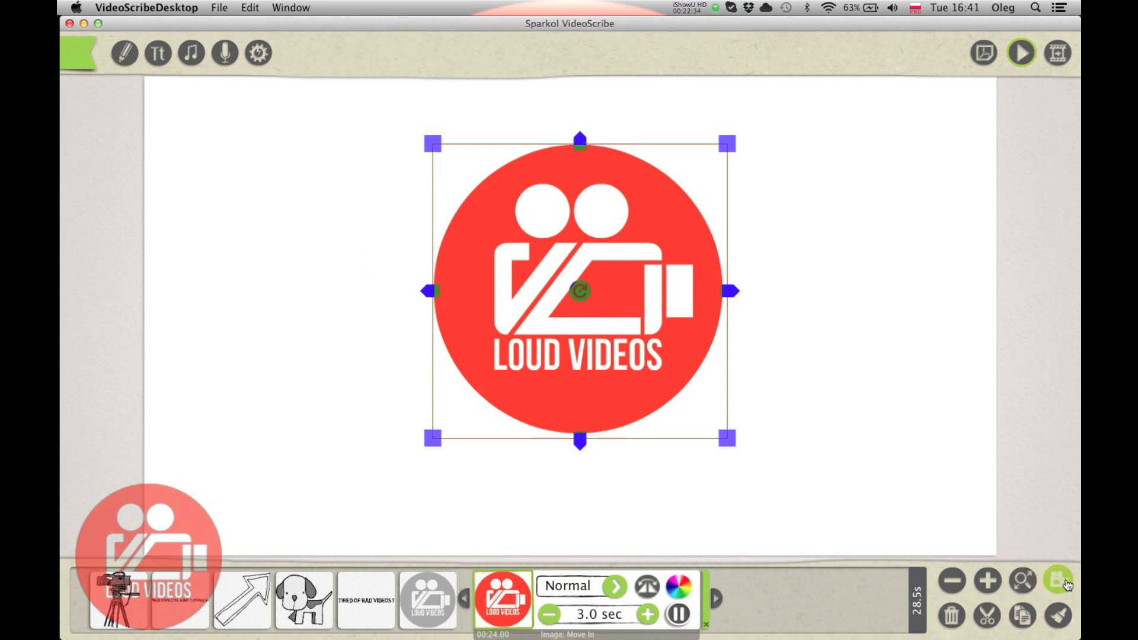
{"action": "left_click", "coordinate": [1058, 580]}
{"action": "left_click", "coordinate": [1024, 458]}
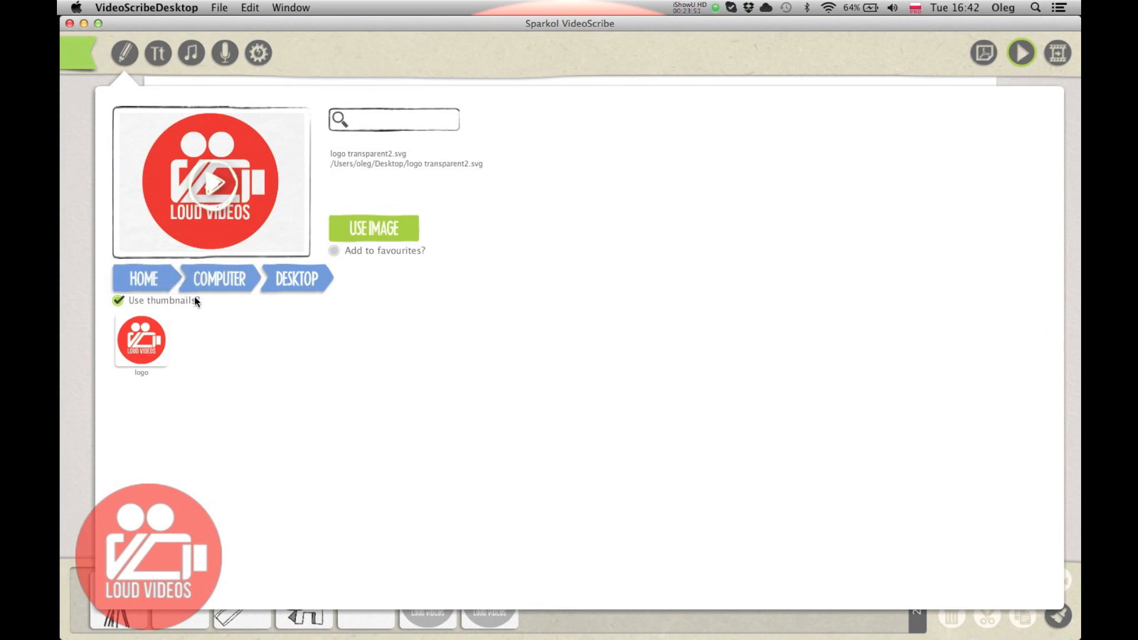
- Choose logo-big-trans.png from the computer's Desktop folder as the new image to import
{"action": "left_click", "coordinate": [146, 279]}
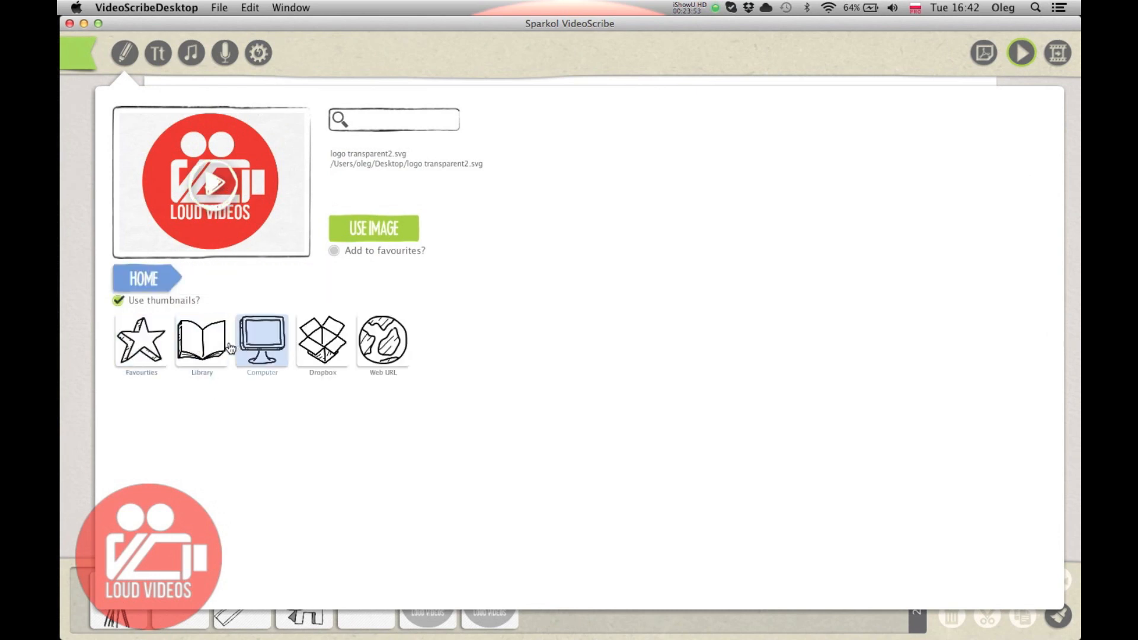
{"action": "left_click", "coordinate": [266, 339]}
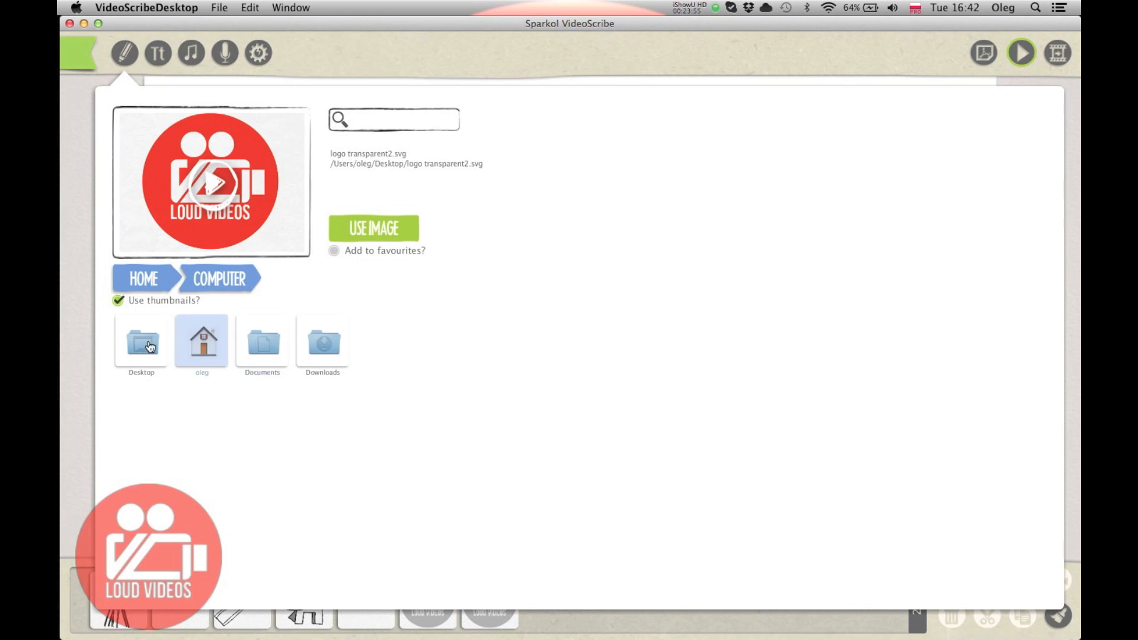
{"action": "left_click", "coordinate": [201, 340]}
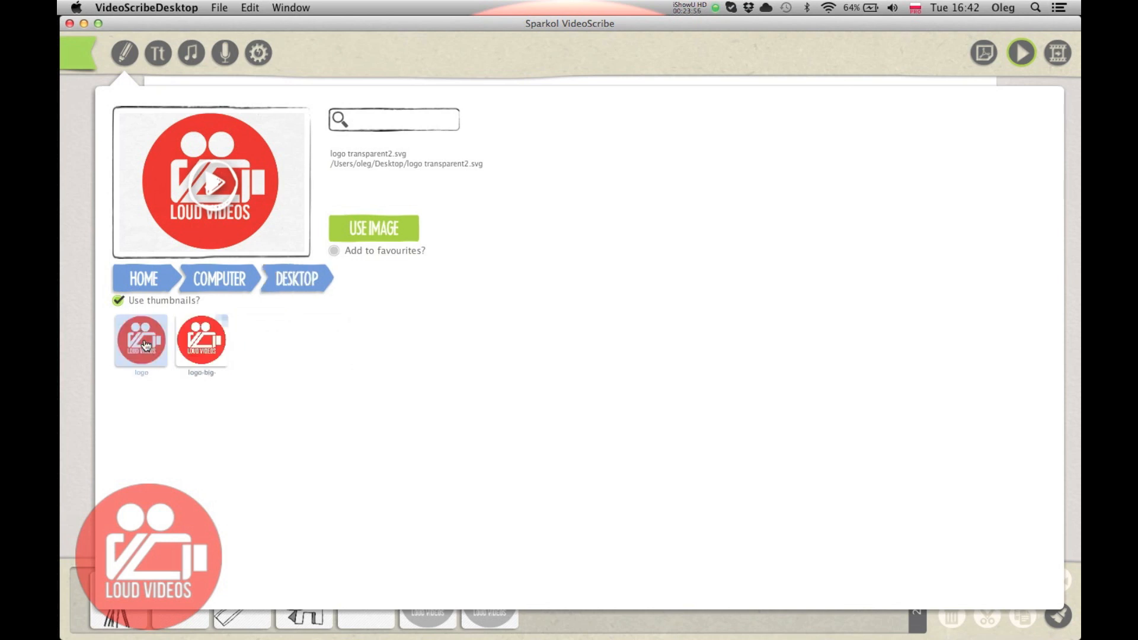
{"action": "left_click", "coordinate": [201, 347]}
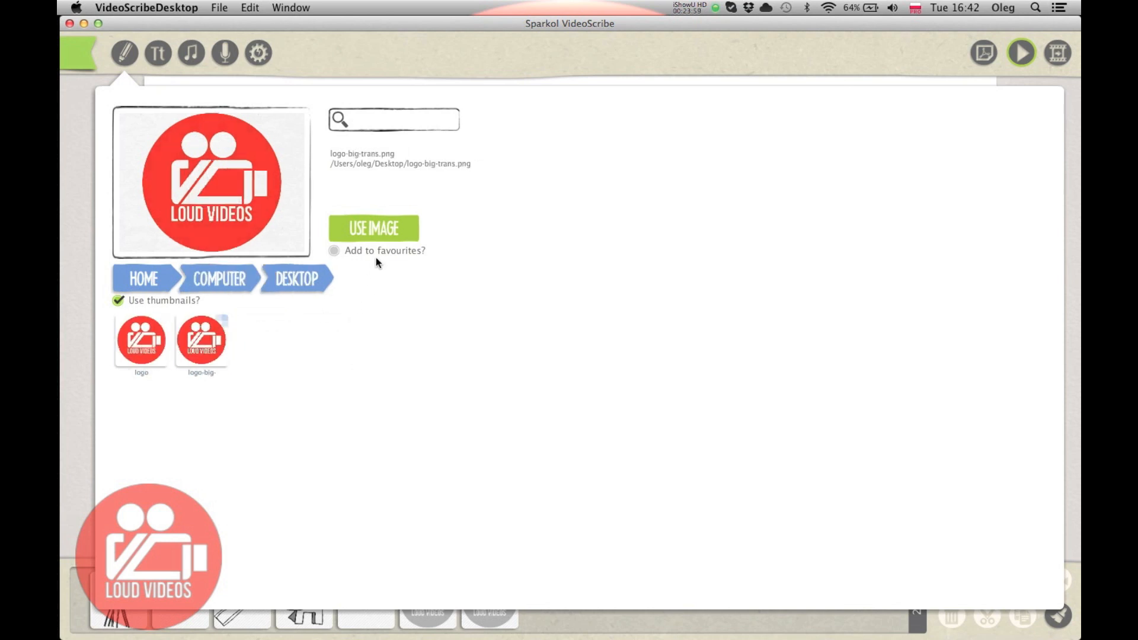
{"action": "left_click", "coordinate": [386, 231]}
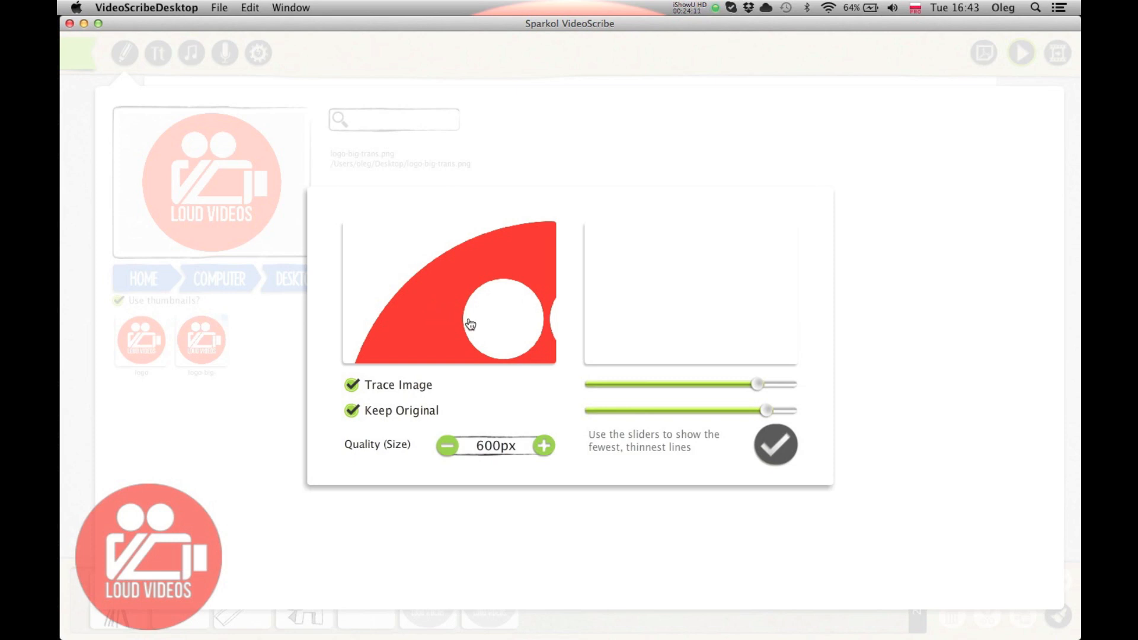
- Adjust the image trace to thin logo outlines, keeping the original and the 600px quality, and add the image to the canvas
{"action": "left_click_drag", "start_coordinate": [470, 323], "coordinate": [465, 296]}
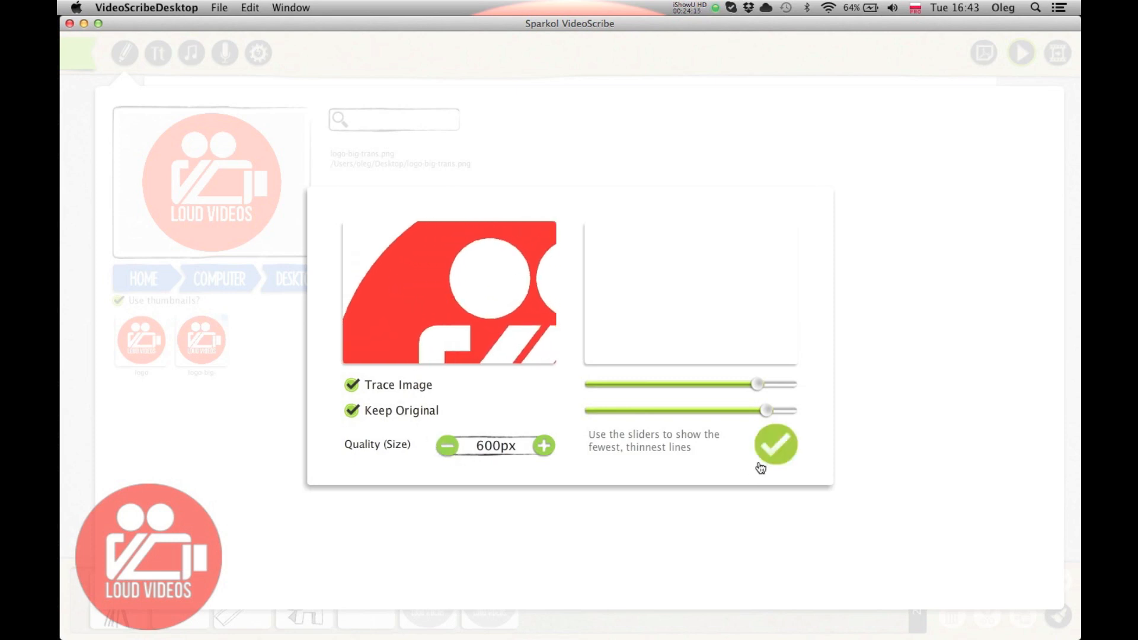
{"action": "left_click_drag", "start_coordinate": [763, 390], "coordinate": [710, 388]}
{"action": "mouse_move", "coordinate": [769, 411]}
{"action": "left_mouse_down"}
{"action": "mouse_move", "coordinate": [652, 410]}
{"action": "mouse_move", "coordinate": [729, 391]}
{"action": "left_mouse_up"}
{"action": "left_click_drag", "start_coordinate": [652, 412], "coordinate": [667, 411]}
{"action": "mouse_move", "coordinate": [731, 390]}
{"action": "left_mouse_down"}
{"action": "mouse_move", "coordinate": [654, 390]}
{"action": "mouse_move", "coordinate": [703, 417]}
{"action": "mouse_move", "coordinate": [668, 418]}
{"action": "mouse_move", "coordinate": [657, 390]}
{"action": "mouse_move", "coordinate": [713, 390]}
{"action": "mouse_move", "coordinate": [628, 413]}
{"action": "left_mouse_up"}
{"action": "mouse_move", "coordinate": [711, 384]}
{"action": "left_mouse_down"}
{"action": "mouse_move", "coordinate": [735, 386]}
{"action": "mouse_move", "coordinate": [682, 386]}
{"action": "left_mouse_up"}
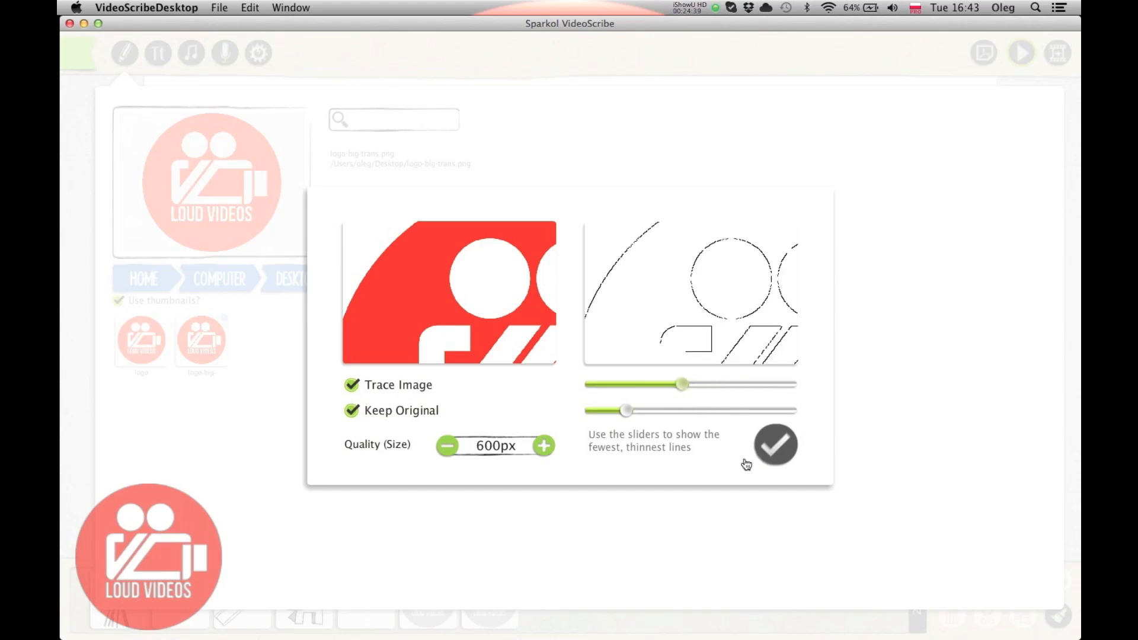
{"action": "left_click", "coordinate": [776, 446]}
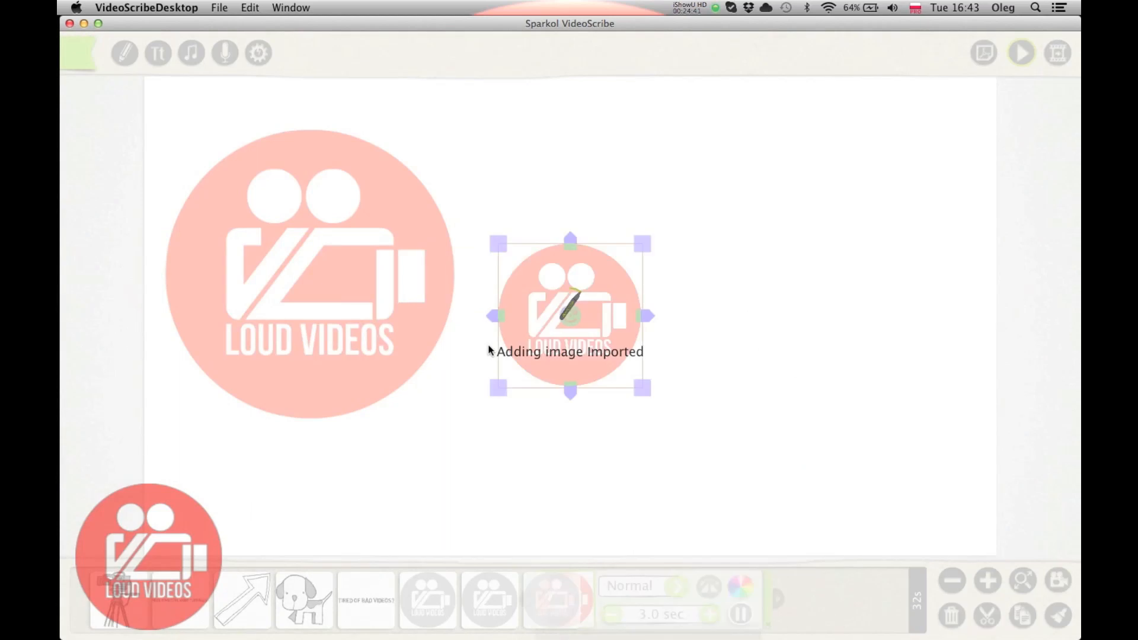
- Enlarge the newly imported logo, move it onto the empty canvas beside the large logo, and set its camera position
{"action": "left_click", "coordinate": [575, 328]}
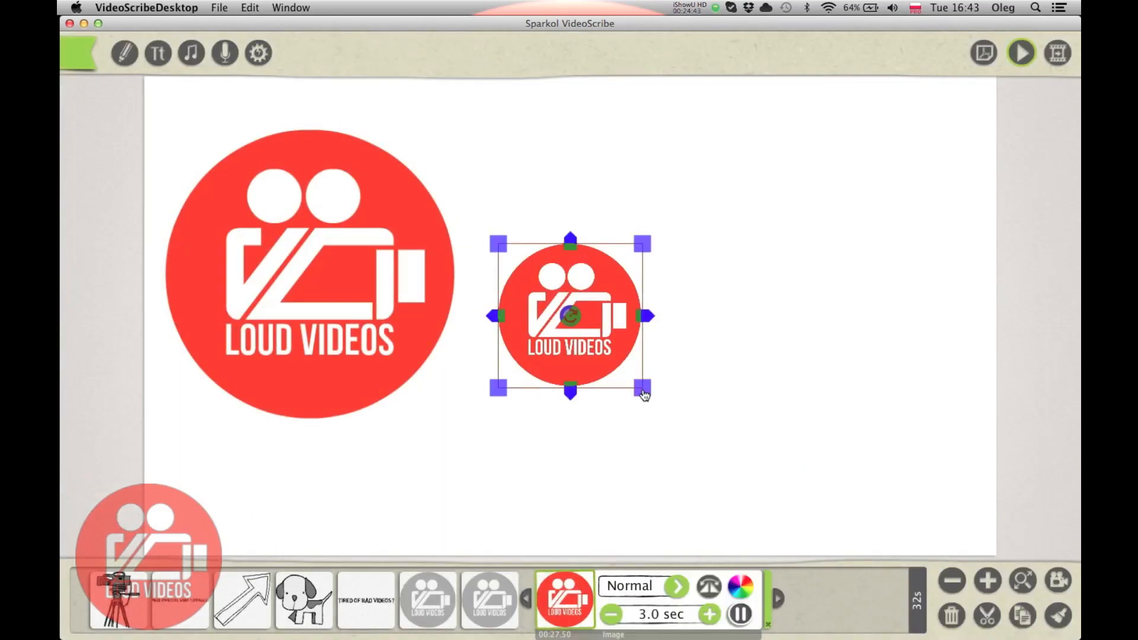
{"action": "left_click_drag", "start_coordinate": [642, 385], "coordinate": [701, 446]}
{"action": "left_click_drag", "start_coordinate": [592, 403], "coordinate": [724, 372]}
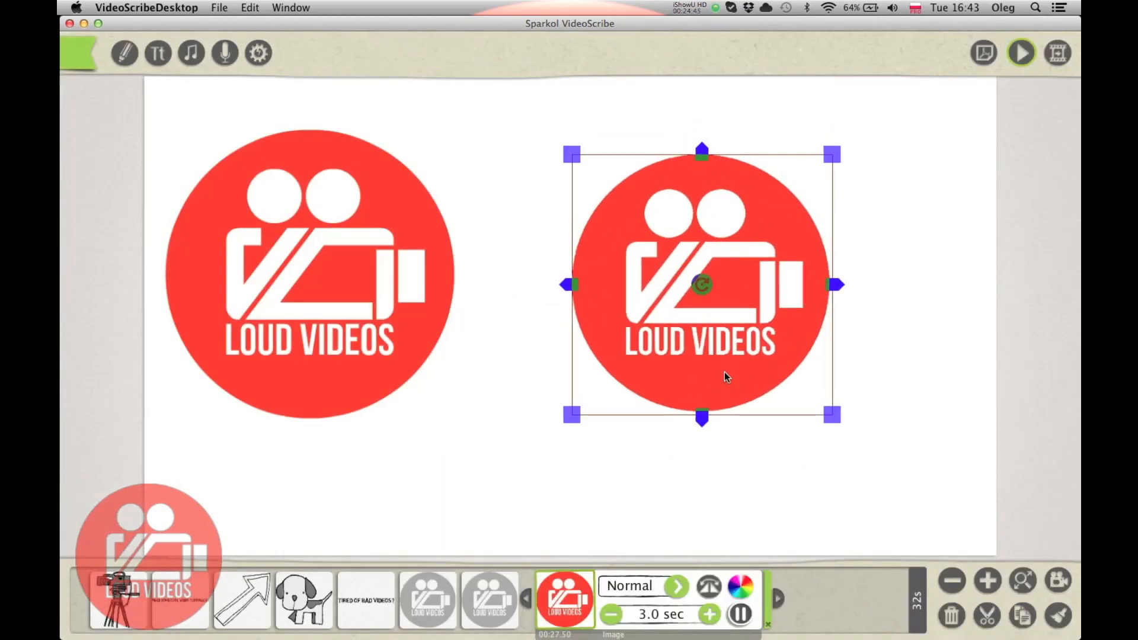
{"action": "mouse_move", "coordinate": [1058, 580]}
{"action": "left_click", "coordinate": [995, 497]}
- Preview the scribe starting from the newly imported logo element
{"action": "left_click", "coordinate": [727, 259]}
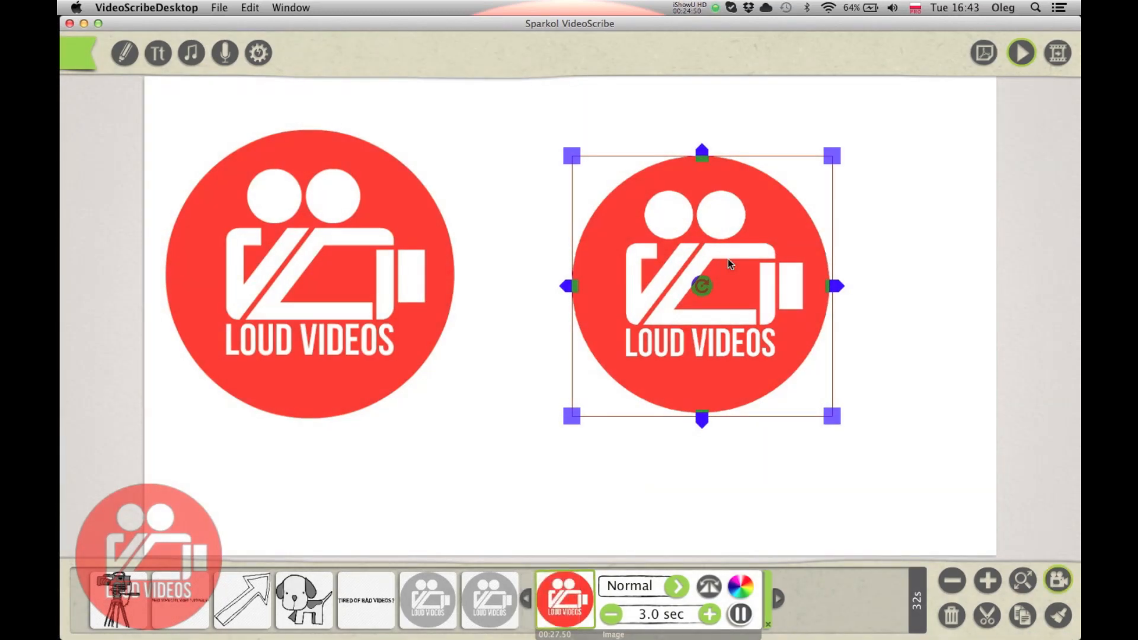
{"action": "left_click", "coordinate": [584, 608]}
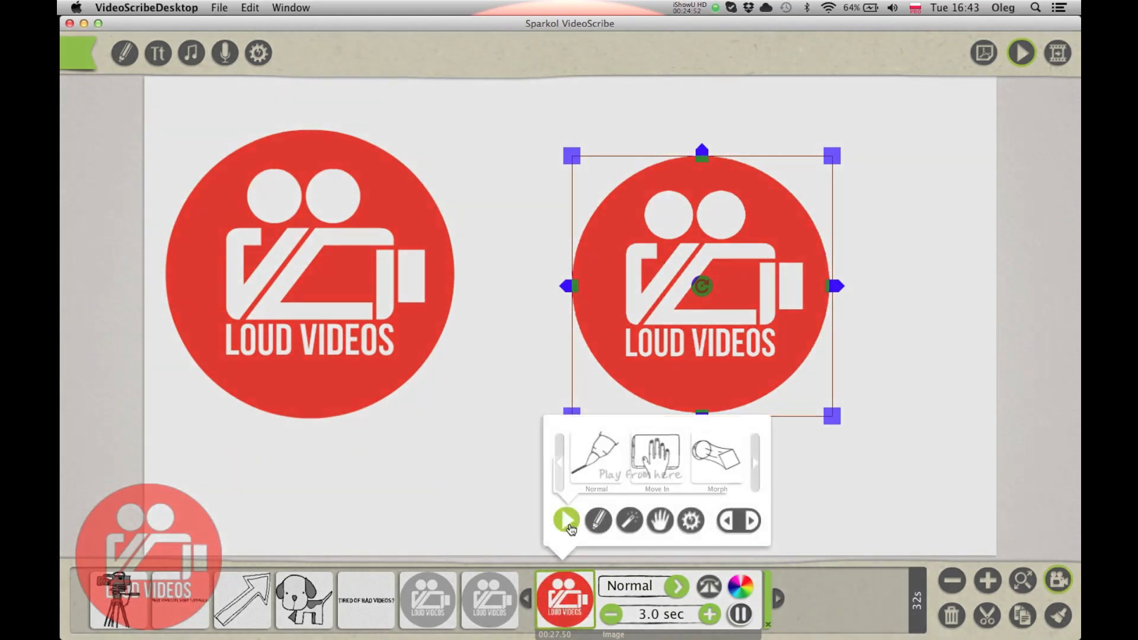
{"action": "left_click", "coordinate": [566, 520]}
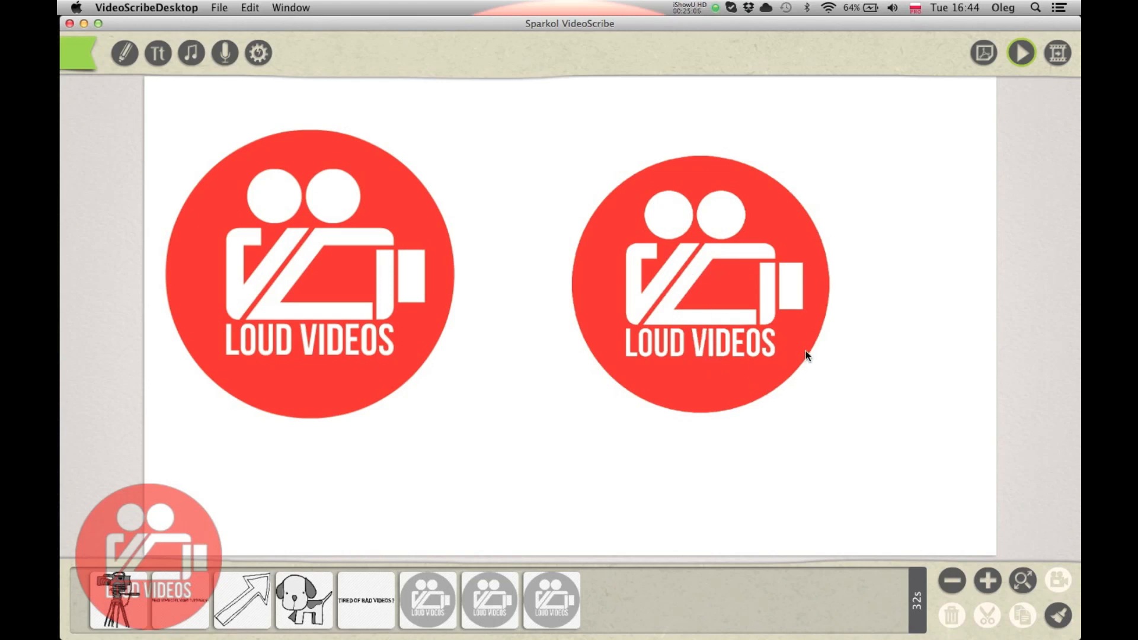
- Delete the last imported logo element from the scribe
{"action": "left_click", "coordinate": [729, 303]}
{"action": "left_click", "coordinate": [700, 353]}
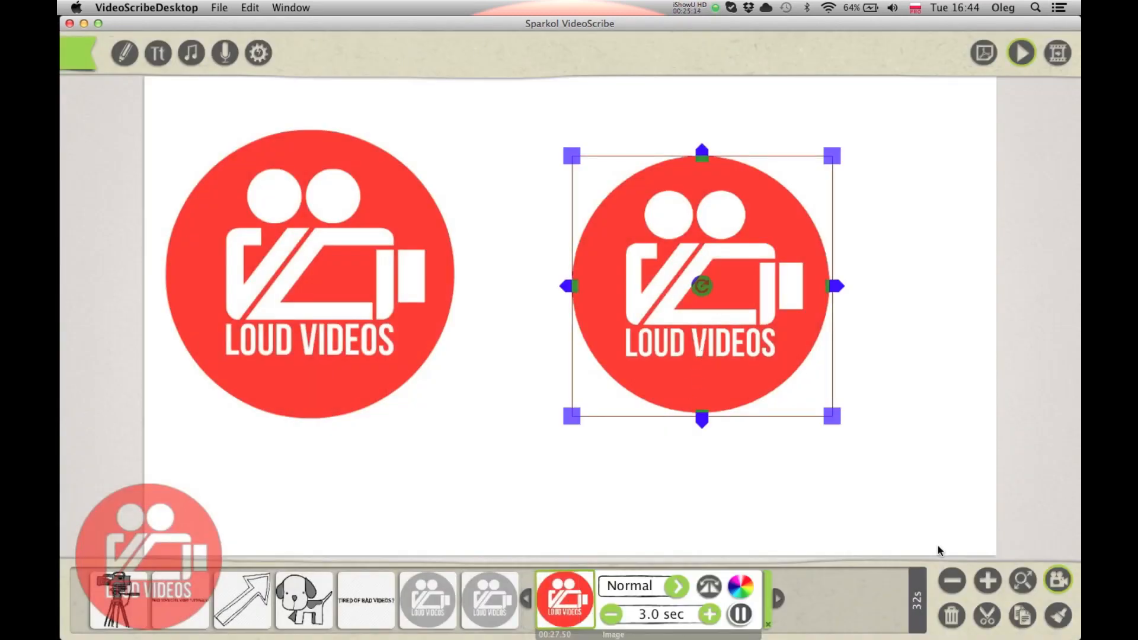
{"action": "left_click", "coordinate": [951, 615]}
{"action": "left_click", "coordinate": [473, 372]}
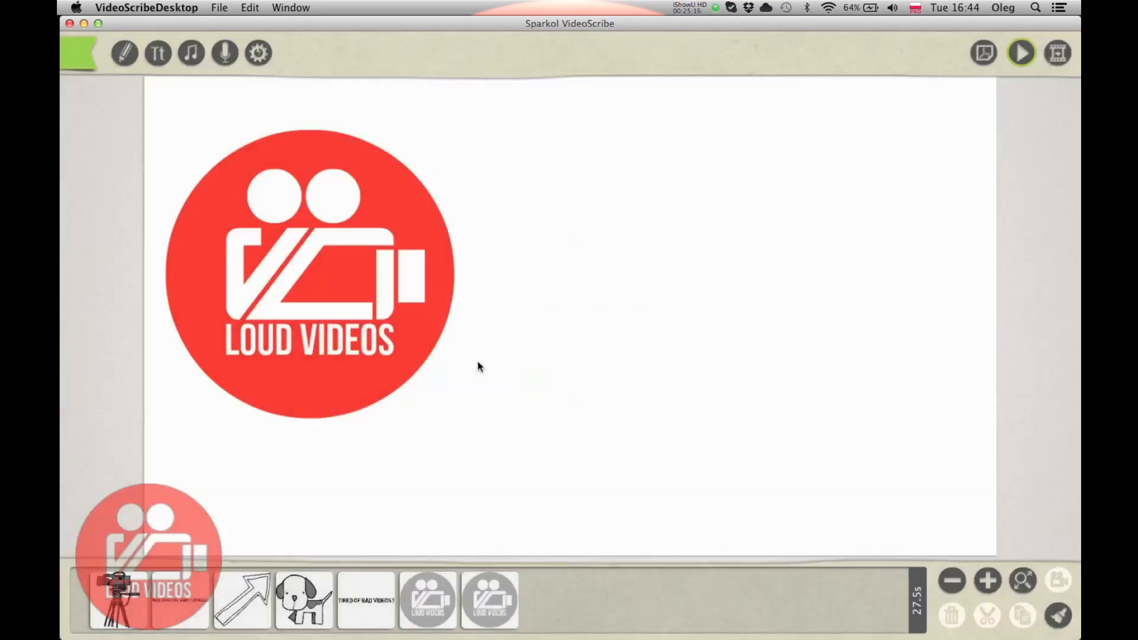
{"action": "left_click", "coordinate": [338, 335]}
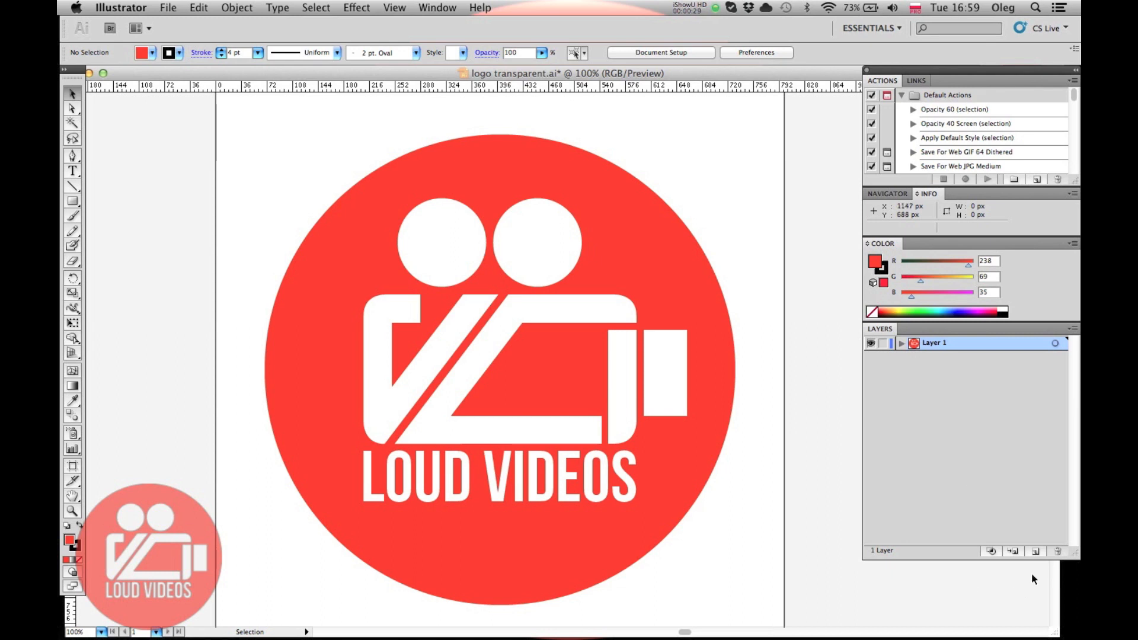
- In Illustrator, add a layer above Layer 1 and paste a copy of the whole logo in place on it
{"action": "left_click", "coordinate": [1042, 548]}
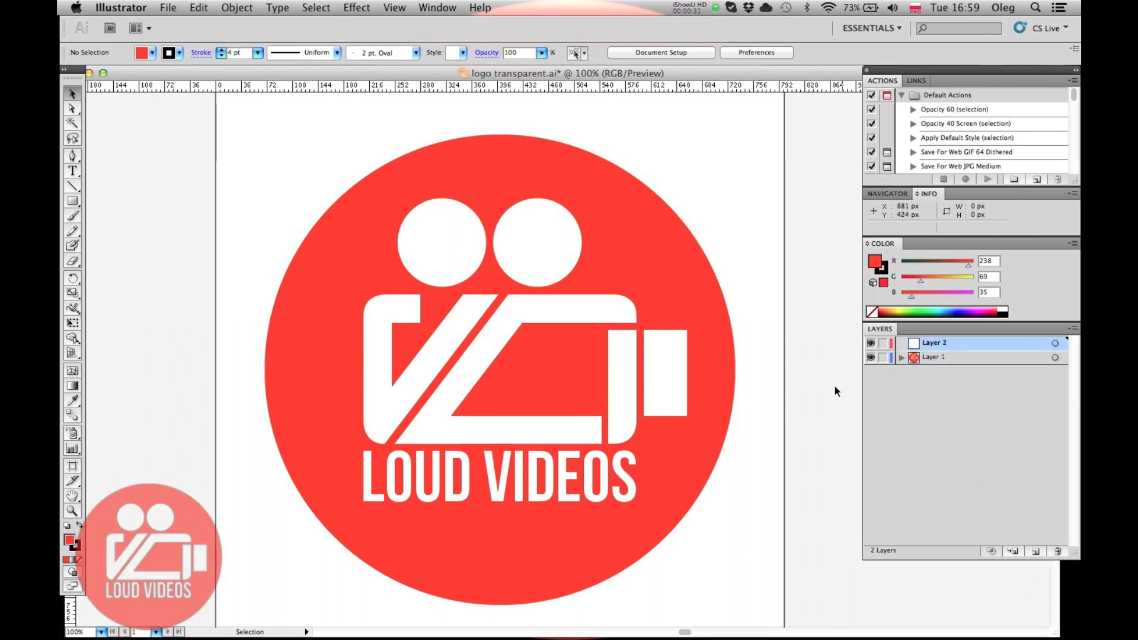
{"action": "left_click", "coordinate": [941, 357]}
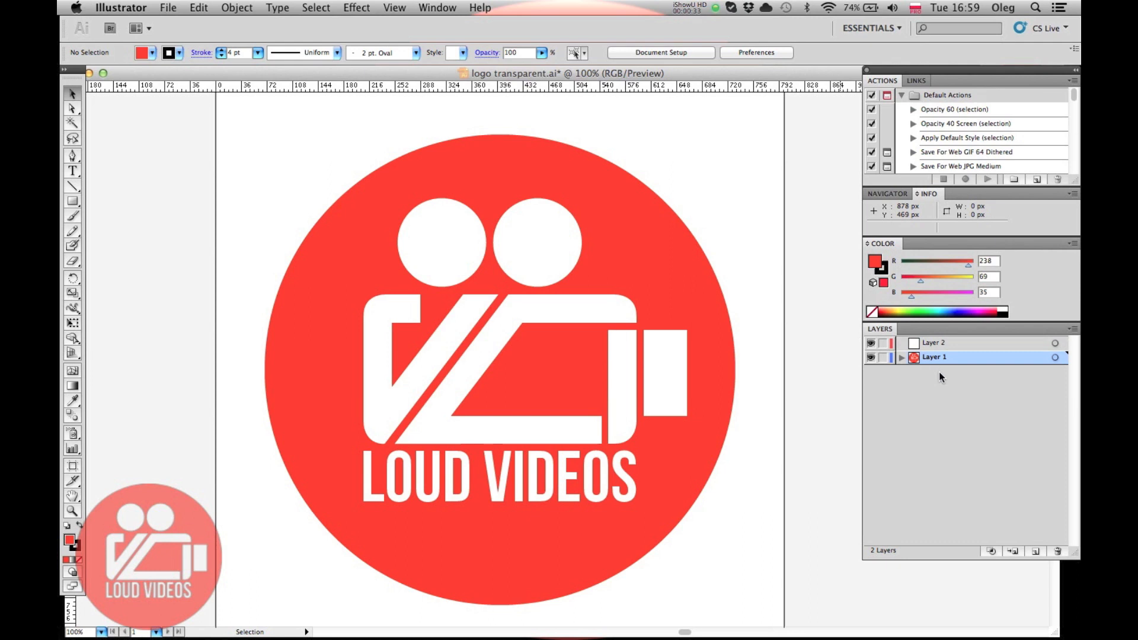
{"action": "left_click_drag", "start_coordinate": [259, 156], "coordinate": [854, 630]}
{"action": "scroll", "coordinate": [821, 468], "scroll_direction": "up", "scroll_amount": 5}
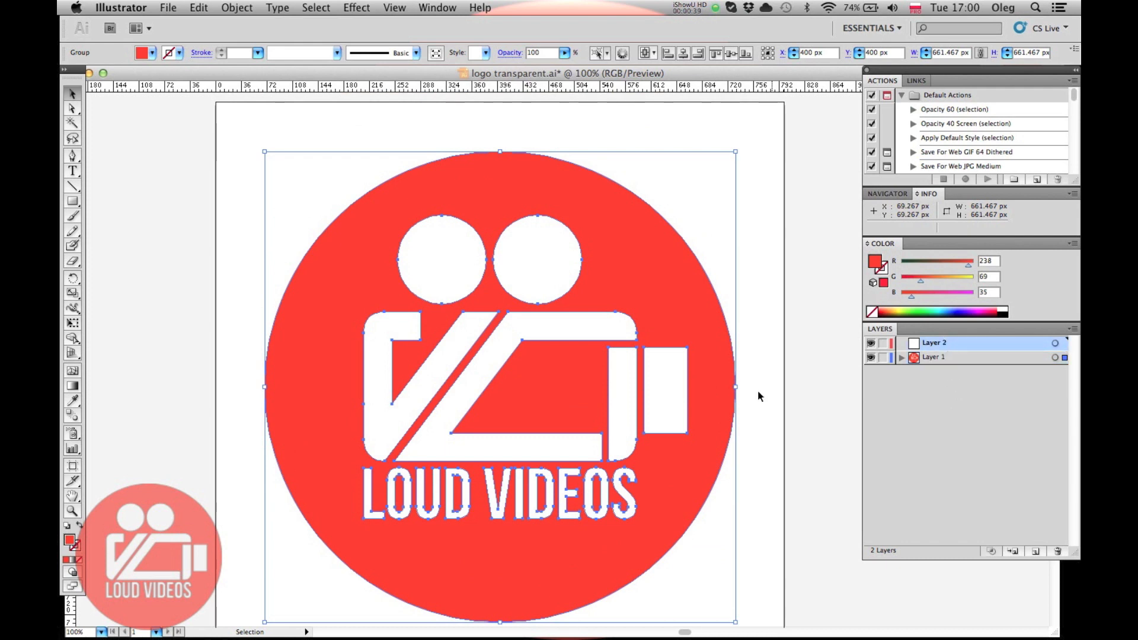
{"action": "key", "text": "super"}
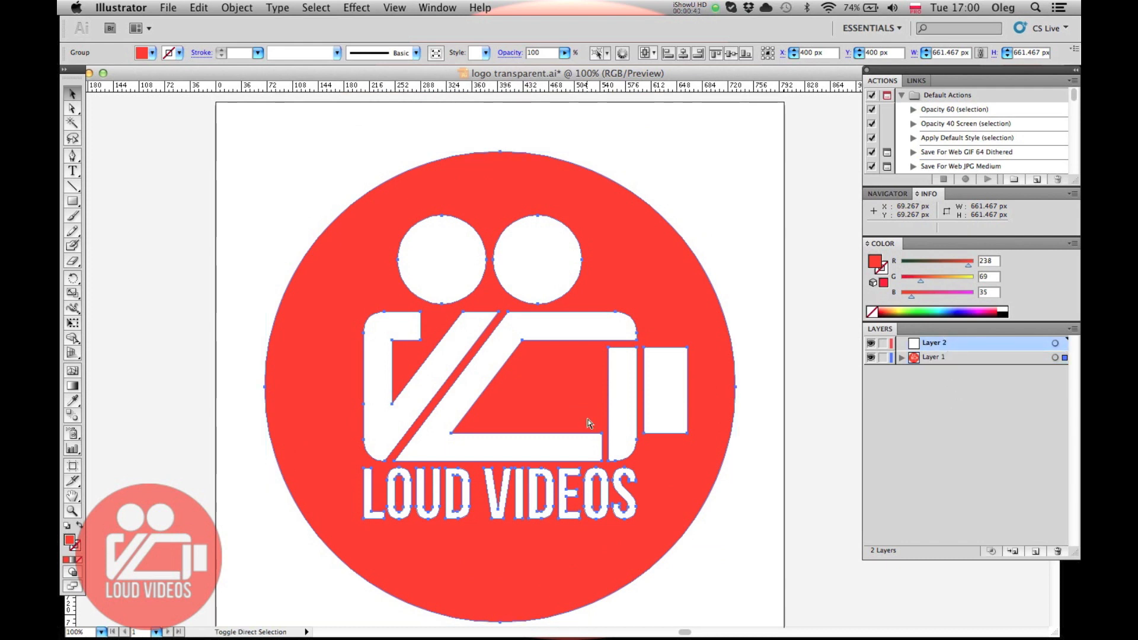
{"action": "key", "text": "super+f"}
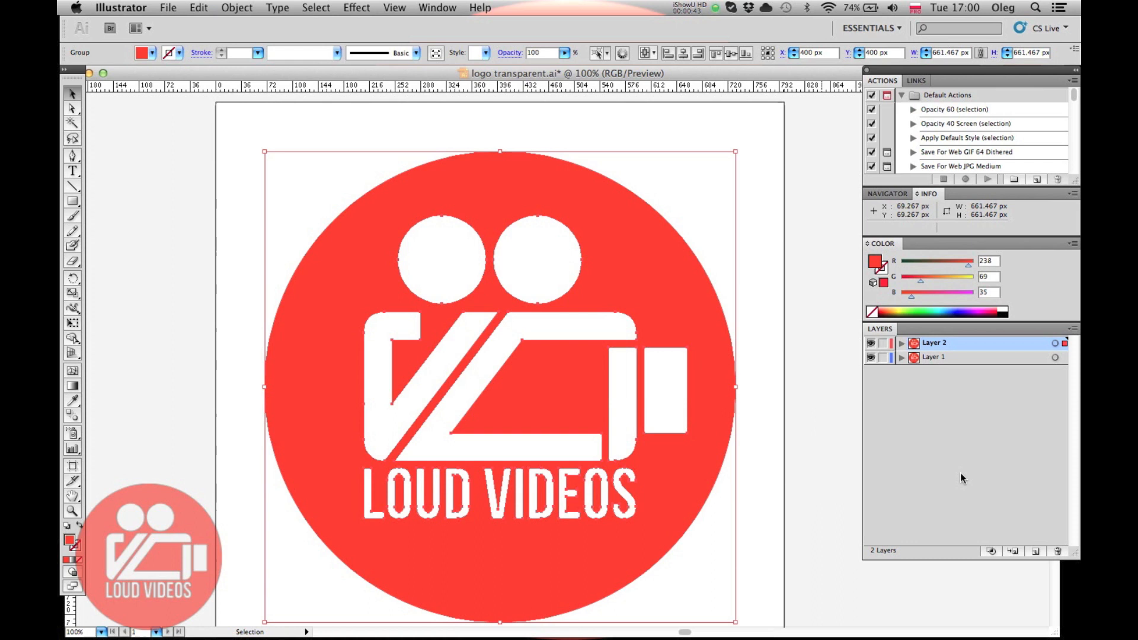
- Lock Layer 1 and make Layer 2 the active layer
{"action": "left_click", "coordinate": [848, 440]}
{"action": "left_click", "coordinate": [883, 358]}
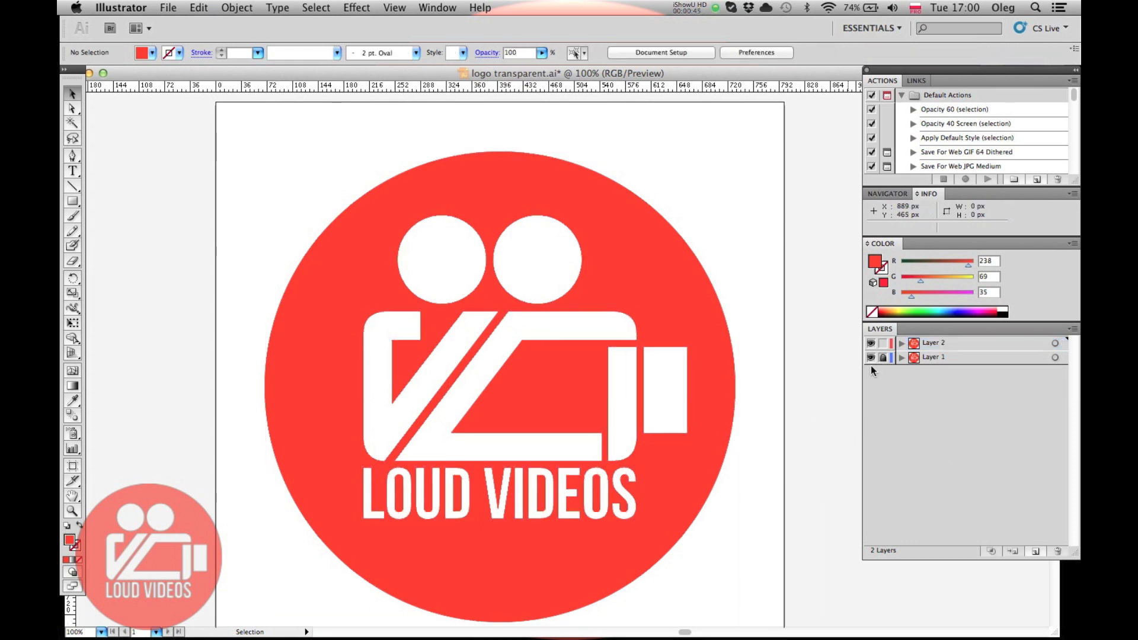
{"action": "left_click", "coordinate": [939, 345]}
- Select the entire logo copy on Layer 2 and give it a 4 pt stroke
{"action": "key", "text": "super+a"}
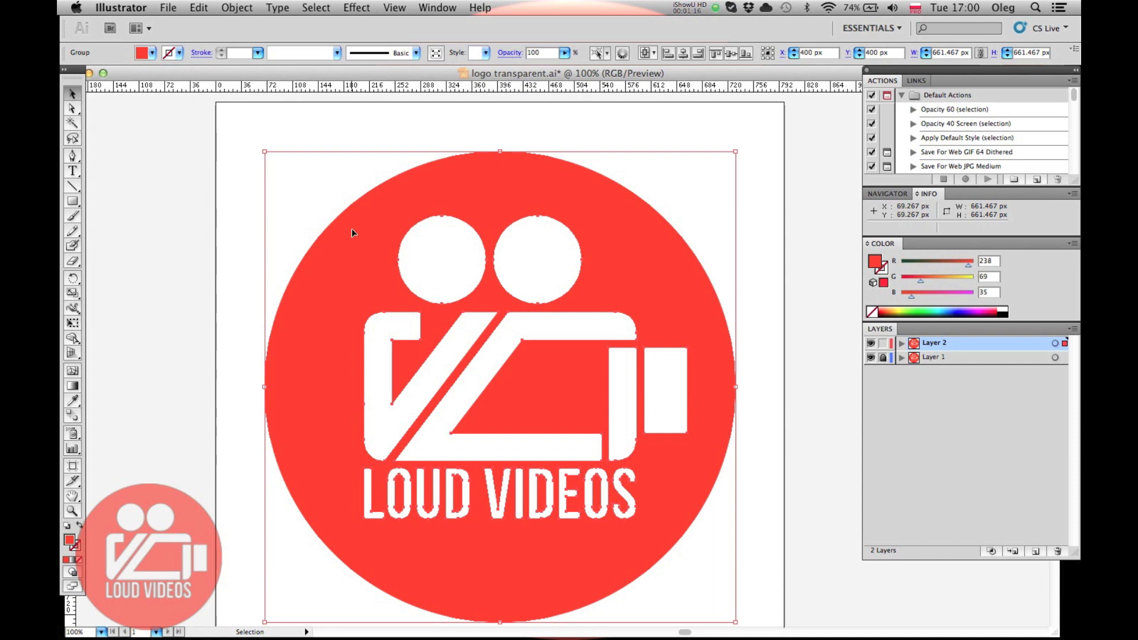
{"action": "left_click", "coordinate": [445, 121]}
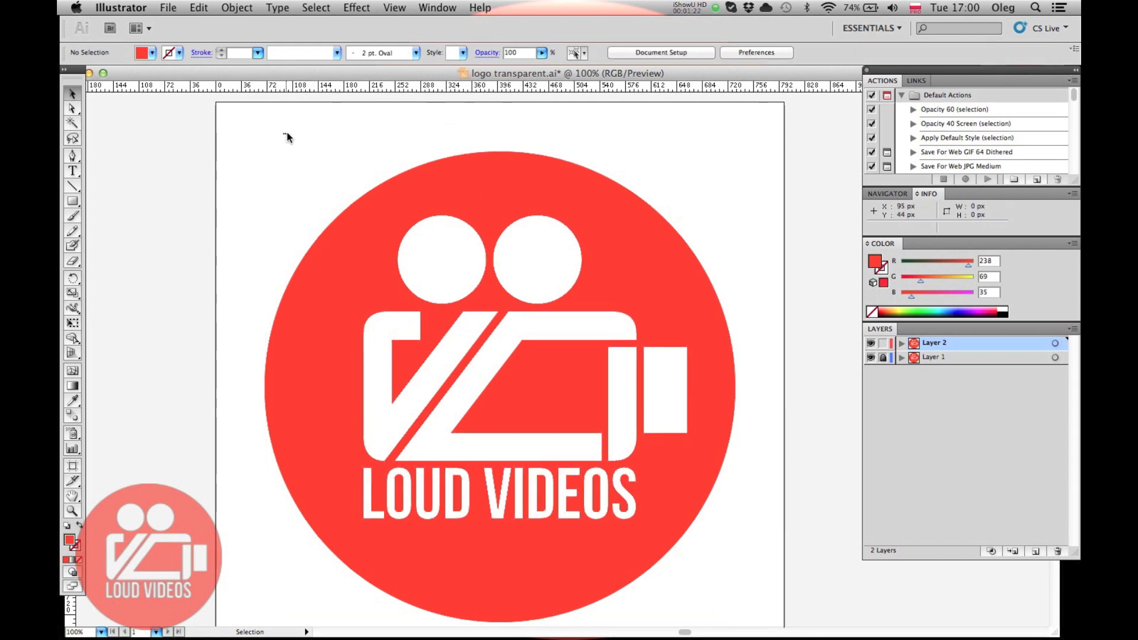
{"action": "left_click_drag", "start_coordinate": [270, 122], "coordinate": [658, 381]}
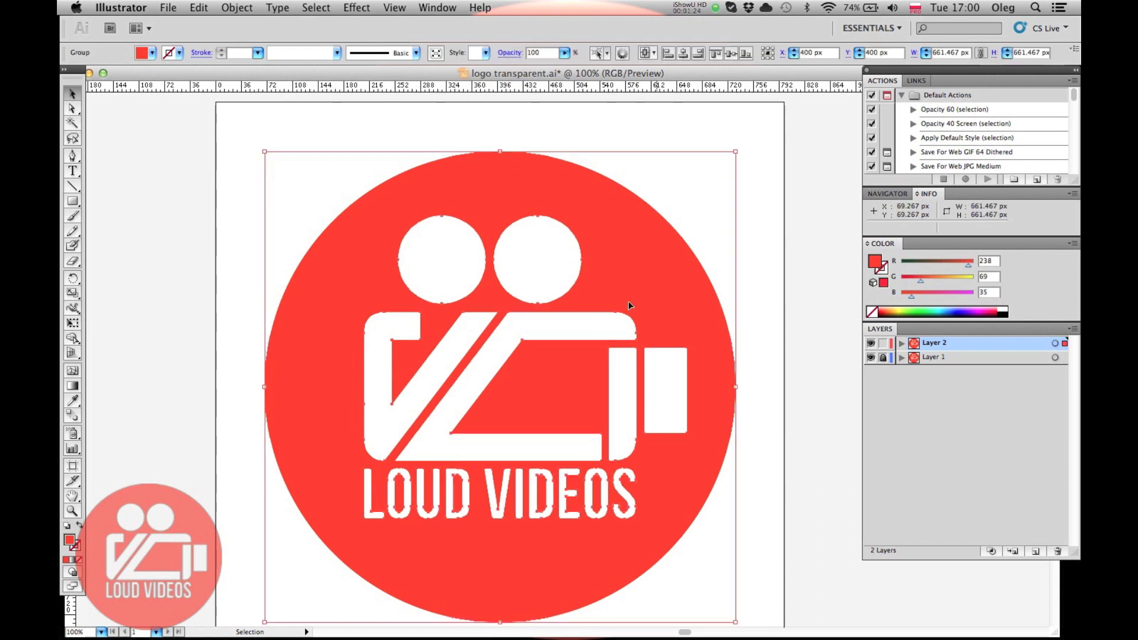
{"action": "left_click", "coordinate": [230, 293]}
{"action": "key", "text": "super+a"}
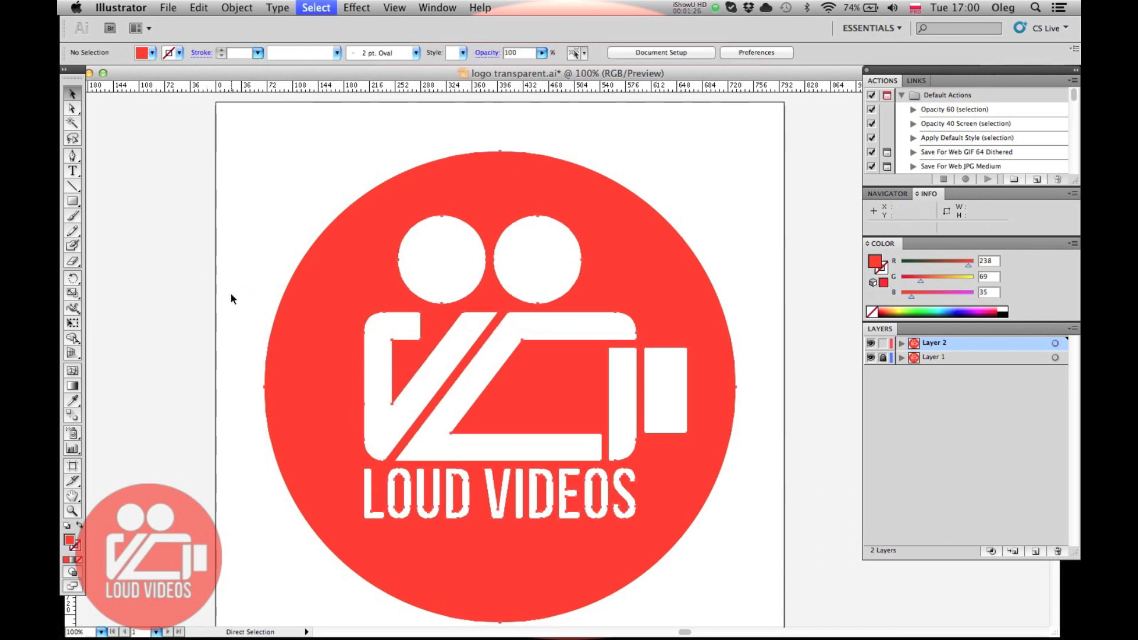
{"action": "left_click", "coordinate": [257, 53]}
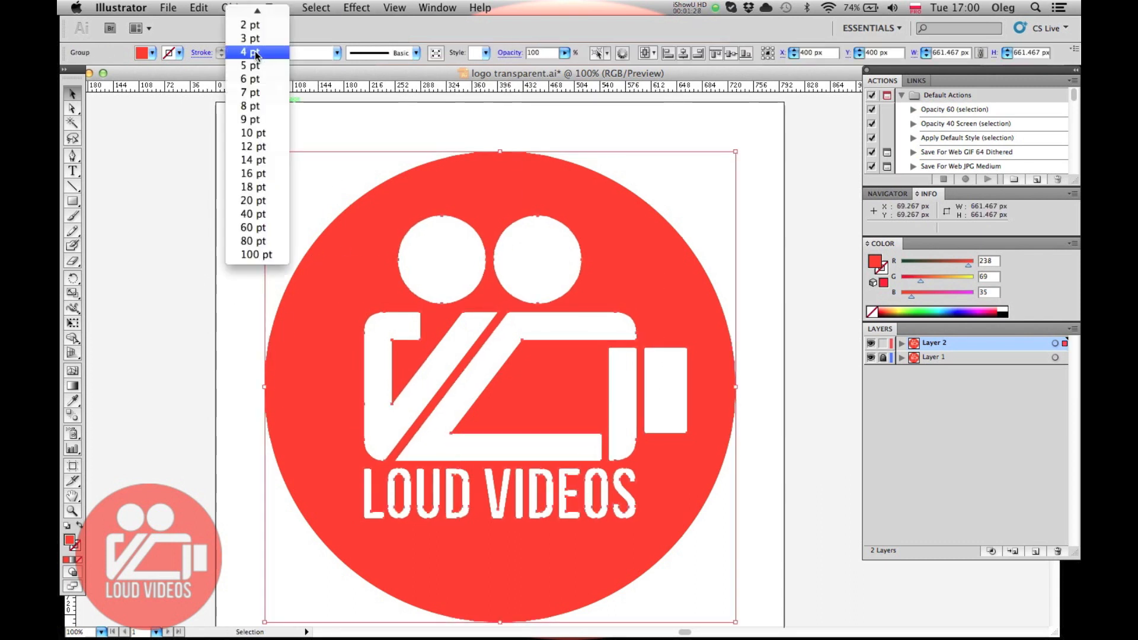
{"action": "left_click", "coordinate": [257, 58]}
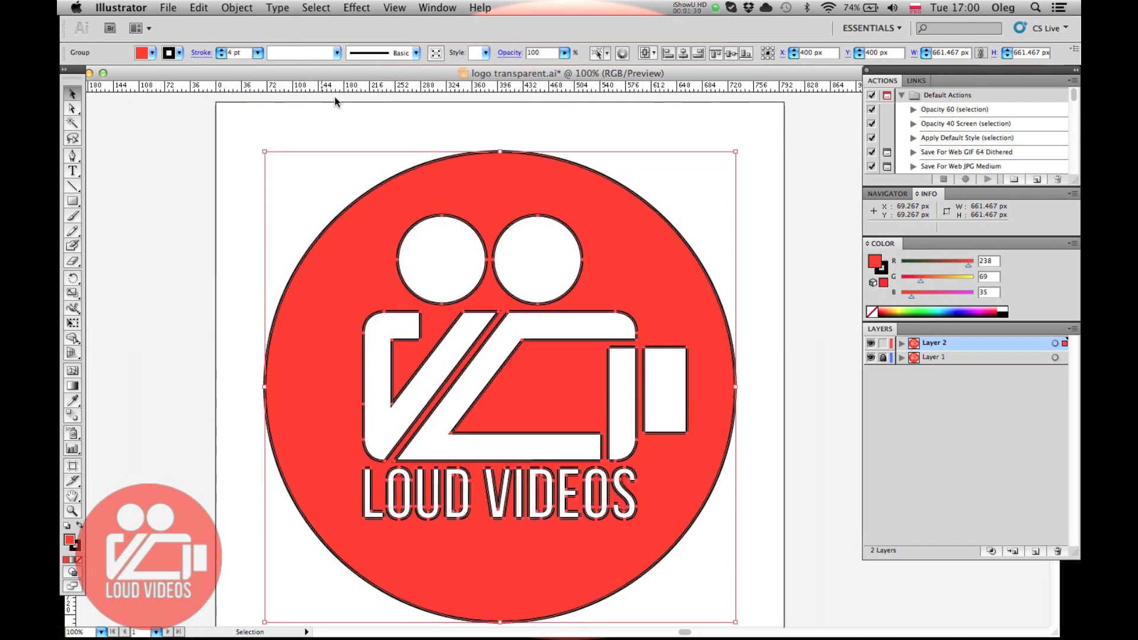
- Apply the Uniform width profile to the logo copy's stroke and deselect the artwork
{"action": "left_click", "coordinate": [338, 52]}
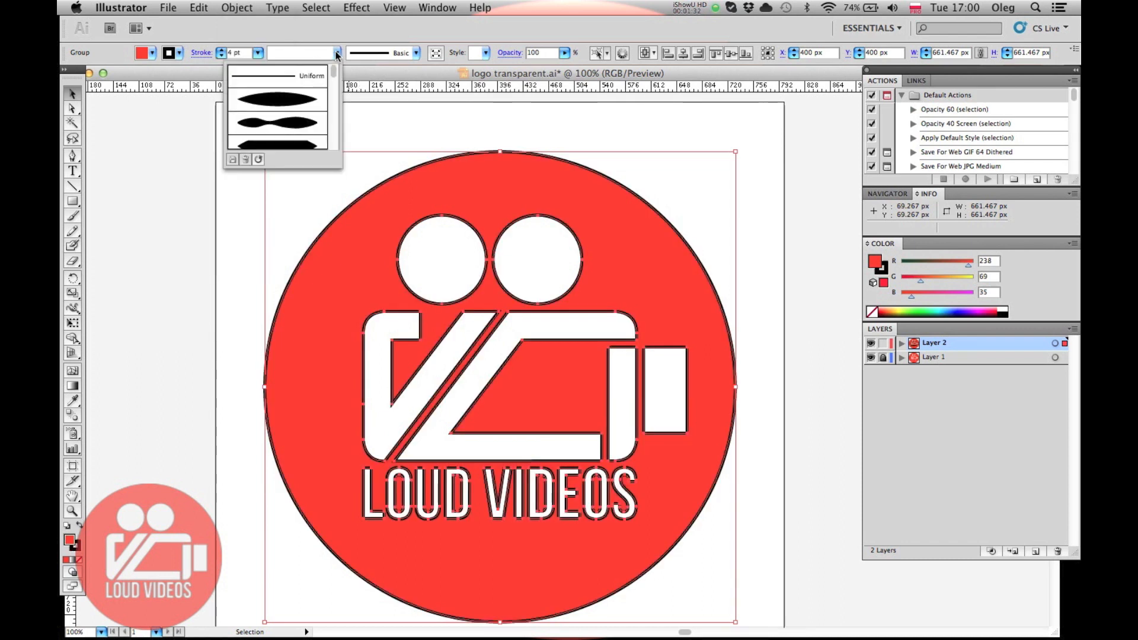
{"action": "left_click", "coordinate": [276, 76]}
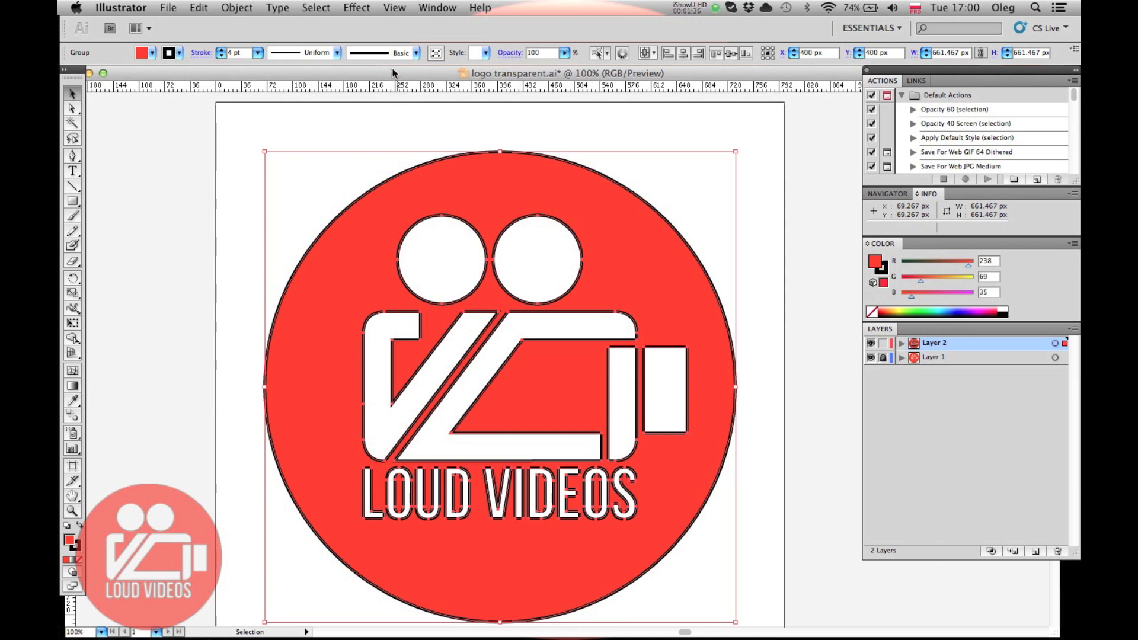
{"action": "left_click", "coordinate": [780, 129]}
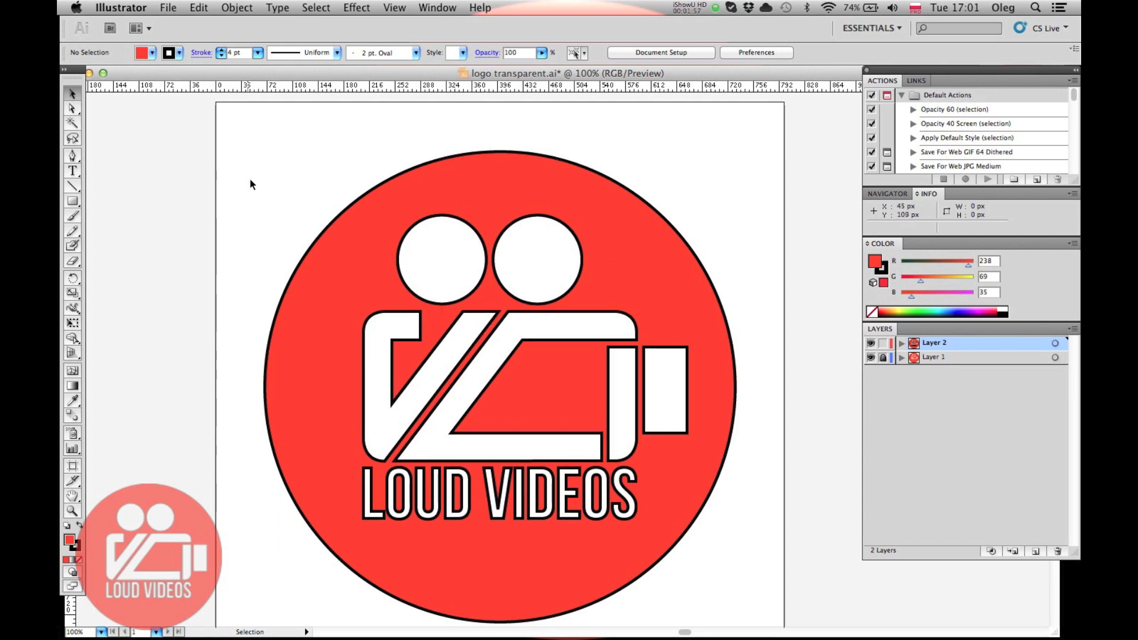
- Lower the opacity of the outlined logo copy on Layer 2 until it is fully transparent
{"action": "left_click", "coordinate": [340, 300]}
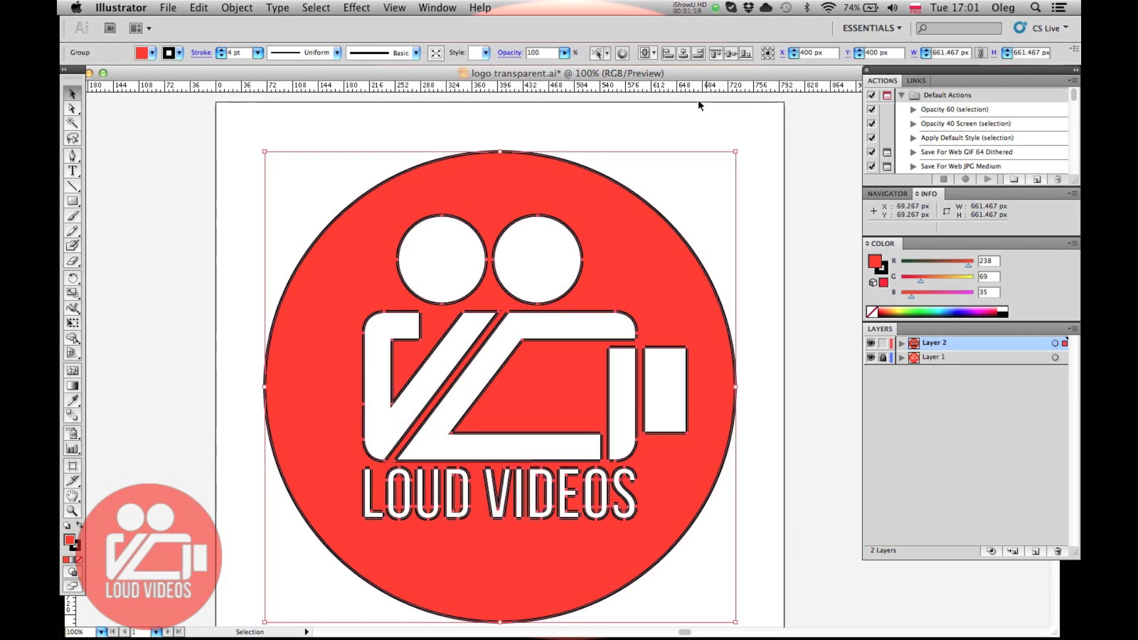
{"action": "left_click", "coordinate": [564, 53]}
{"action": "left_click_drag", "start_coordinate": [564, 66], "coordinate": [489, 67]}
{"action": "left_click", "coordinate": [406, 124]}
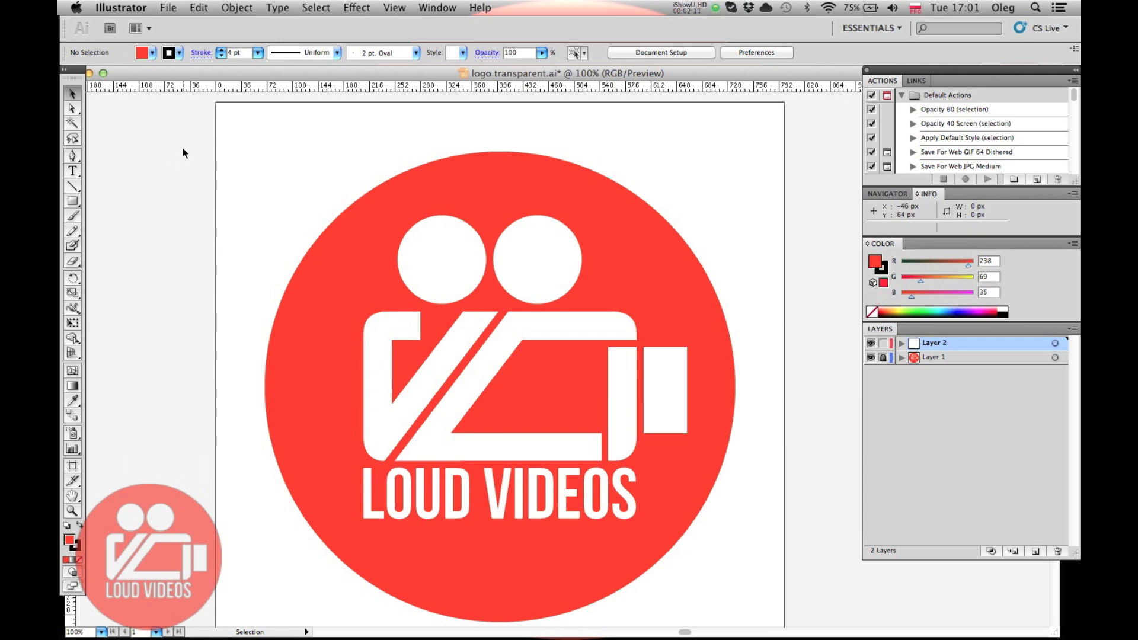
- Save the artwork to the Desktop as "logo transparent 2.svg" in SVG format, using the SVG 1.1 profile with embedded images
{"action": "left_click", "coordinate": [167, 8]}
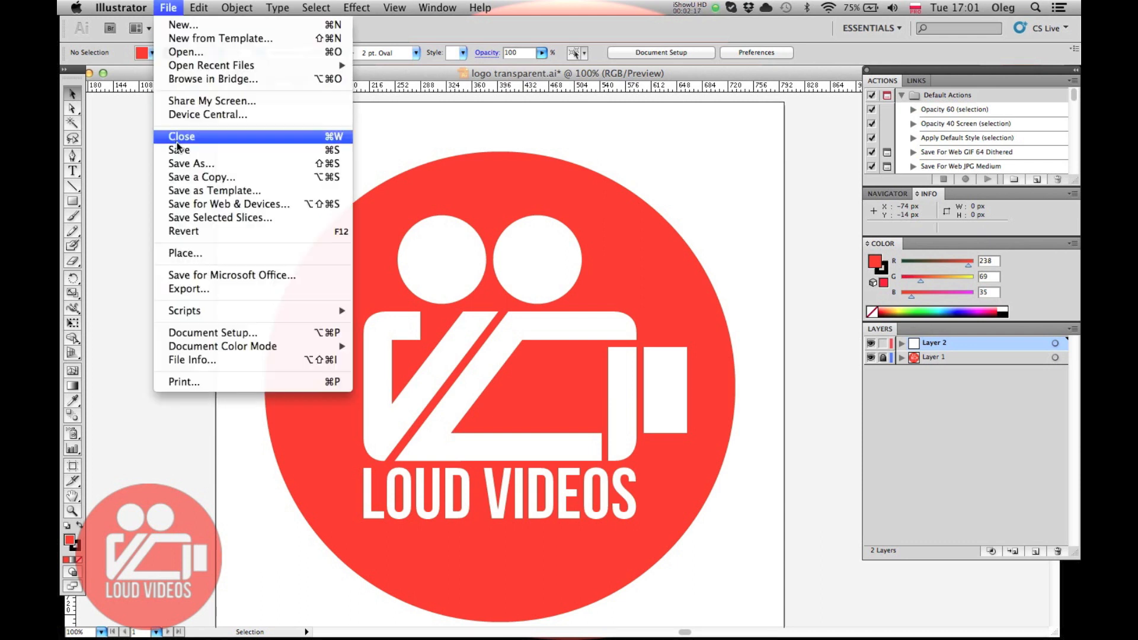
{"action": "left_click", "coordinate": [179, 164]}
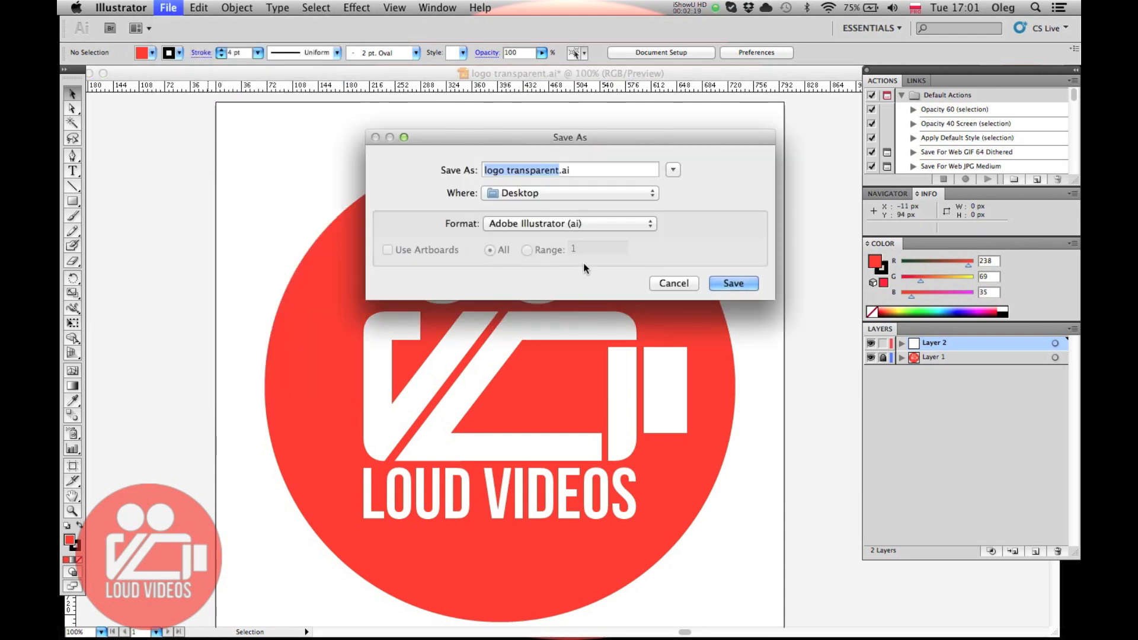
{"action": "left_click", "coordinate": [560, 227]}
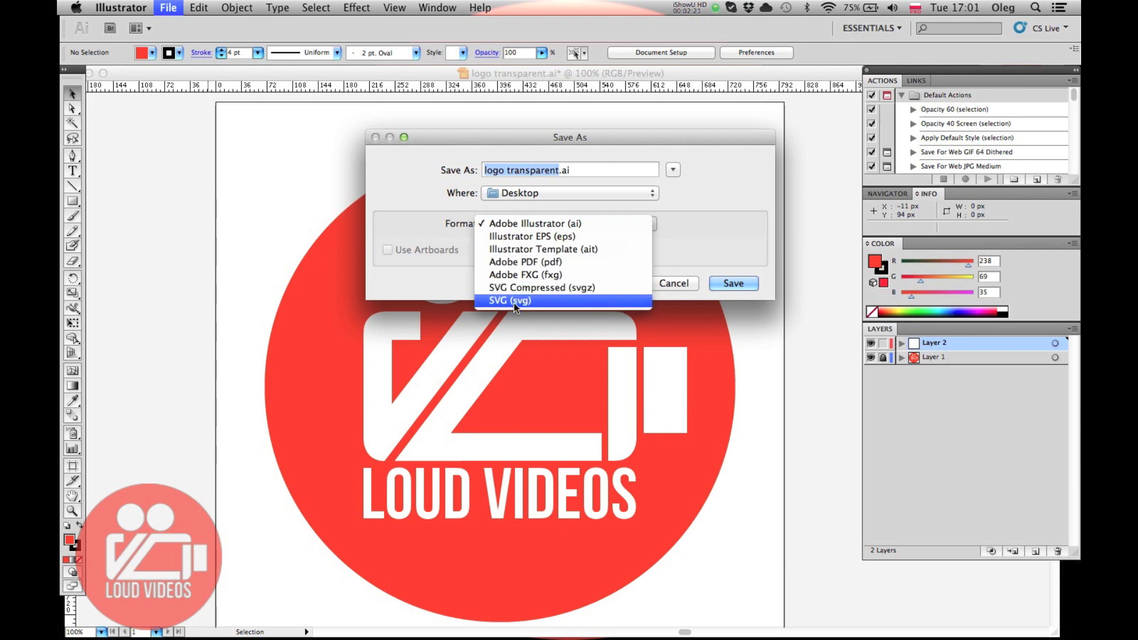
{"action": "left_click", "coordinate": [497, 301]}
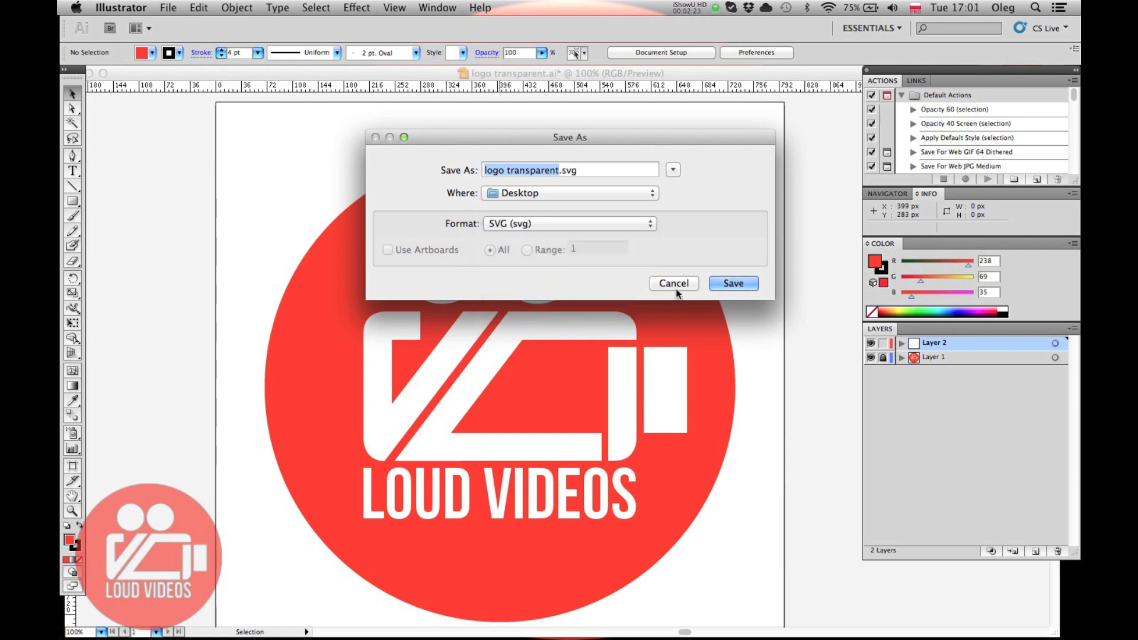
{"action": "left_click", "coordinate": [558, 172]}
{"action": "type", "text": "2"}
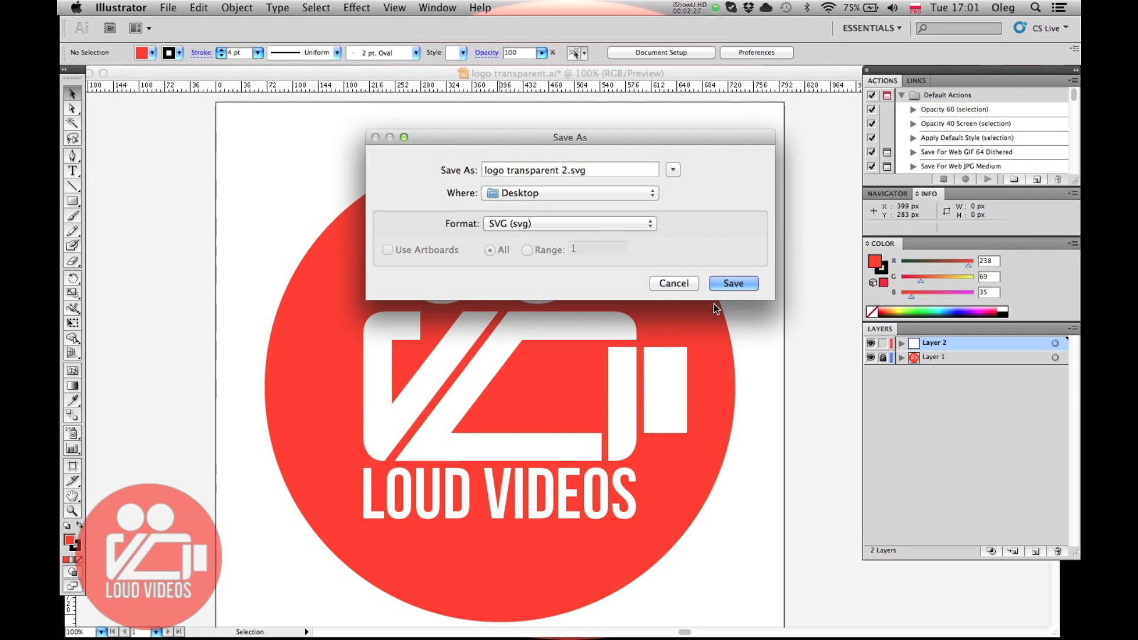
{"action": "left_click", "coordinate": [733, 284]}
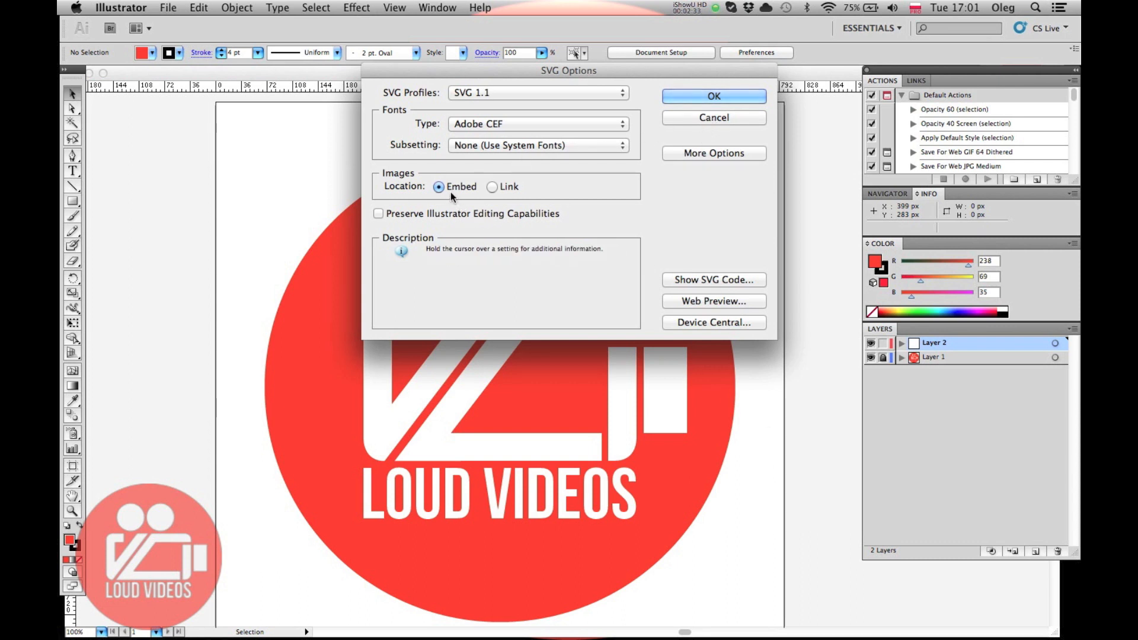
{"action": "mouse_move", "coordinate": [464, 180]}
{"action": "left_click", "coordinate": [693, 97]}
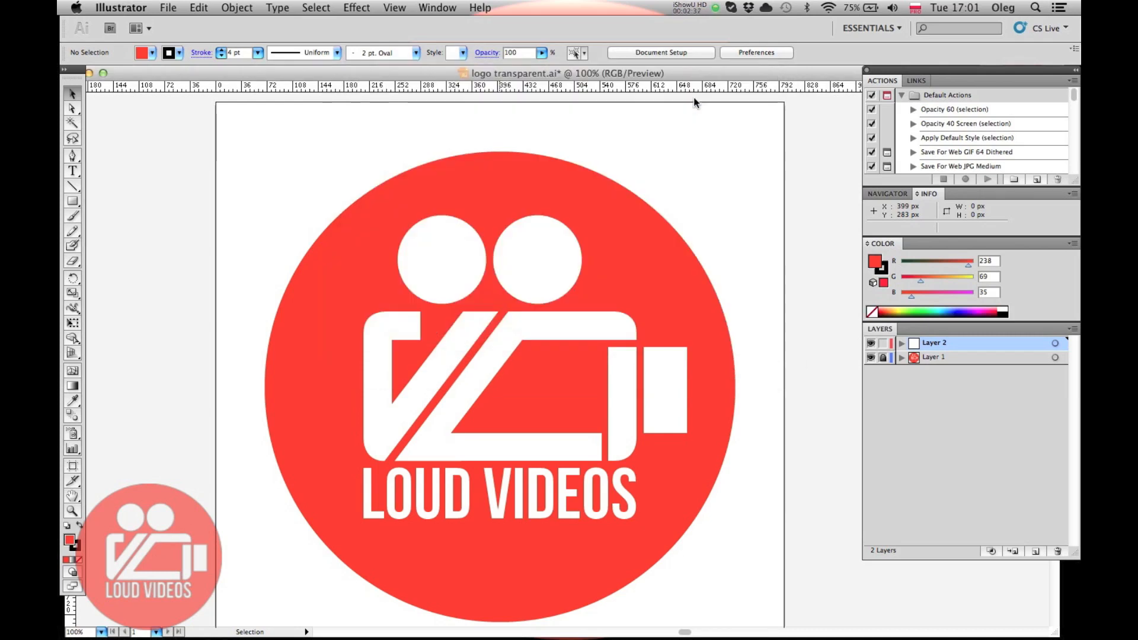
- Reveal the desktop, move the logo transparent 2.svg file higher up into free space, and bring the windows back
{"action": "key", "text": "F11"}
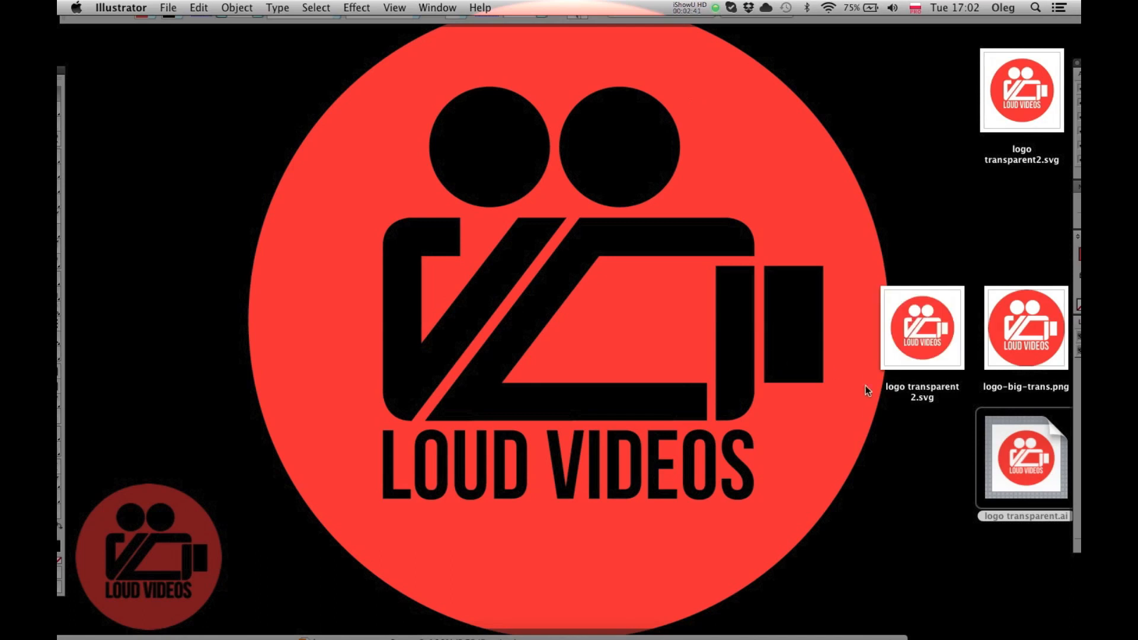
{"action": "left_click", "coordinate": [894, 415]}
{"action": "left_click_drag", "start_coordinate": [908, 353], "coordinate": [902, 247]}
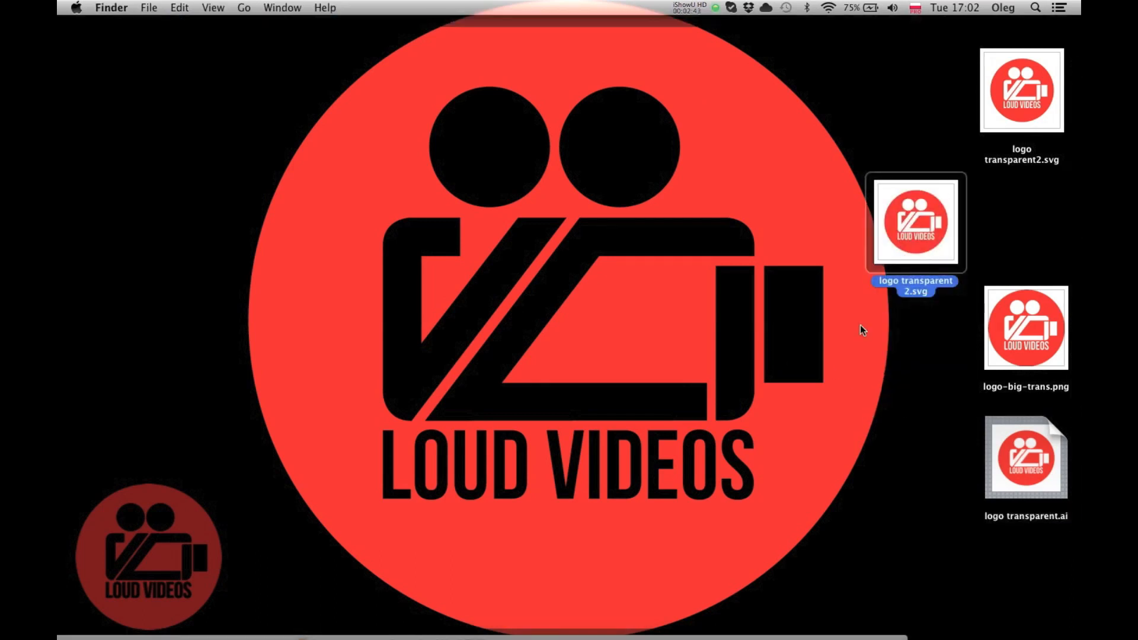
{"action": "key", "text": "F11"}
{"action": "mouse_move", "coordinate": [60, 236]}
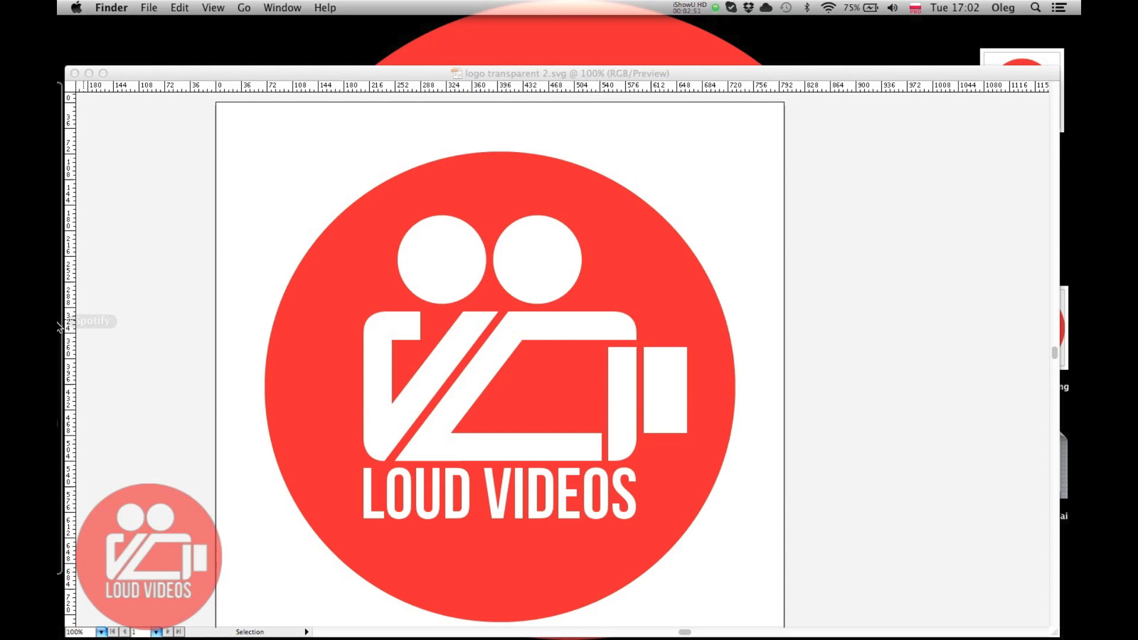
- Switch to VideoScribe, make free space beside the existing logo, and add logo transparent 2.svg from the Desktop to the canvas
{"action": "mouse_move", "coordinate": [58, 325]}
{"action": "left_click", "coordinate": [59, 350]}
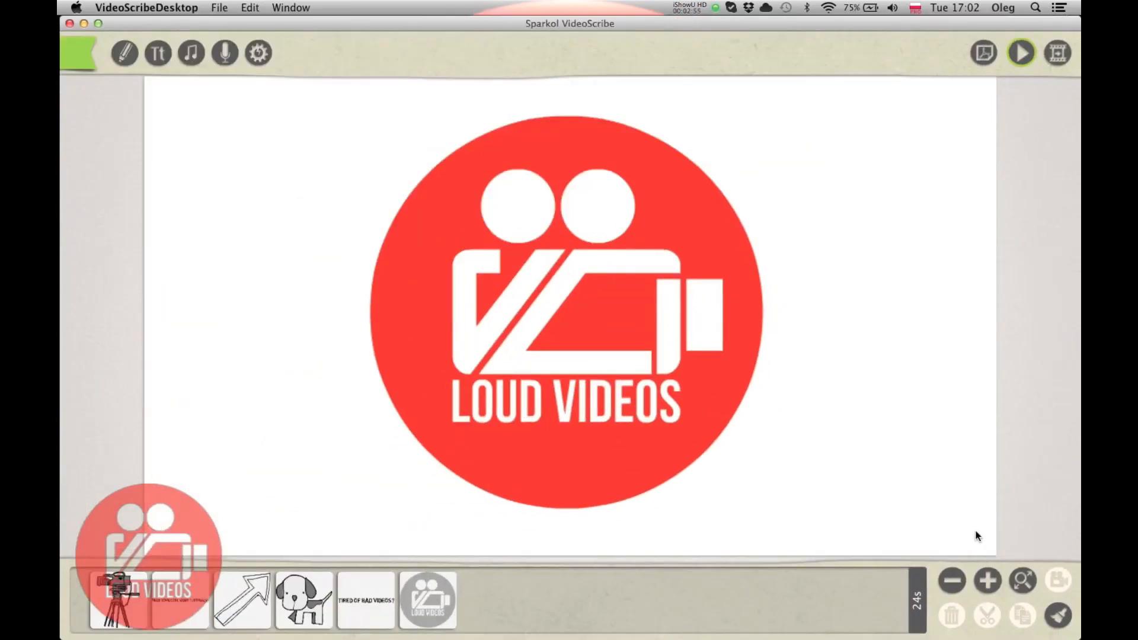
{"action": "left_click", "coordinate": [952, 579]}
{"action": "left_click_drag", "start_coordinate": [804, 288], "coordinate": [500, 427]}
{"action": "left_click_drag", "start_coordinate": [745, 317], "coordinate": [687, 362]}
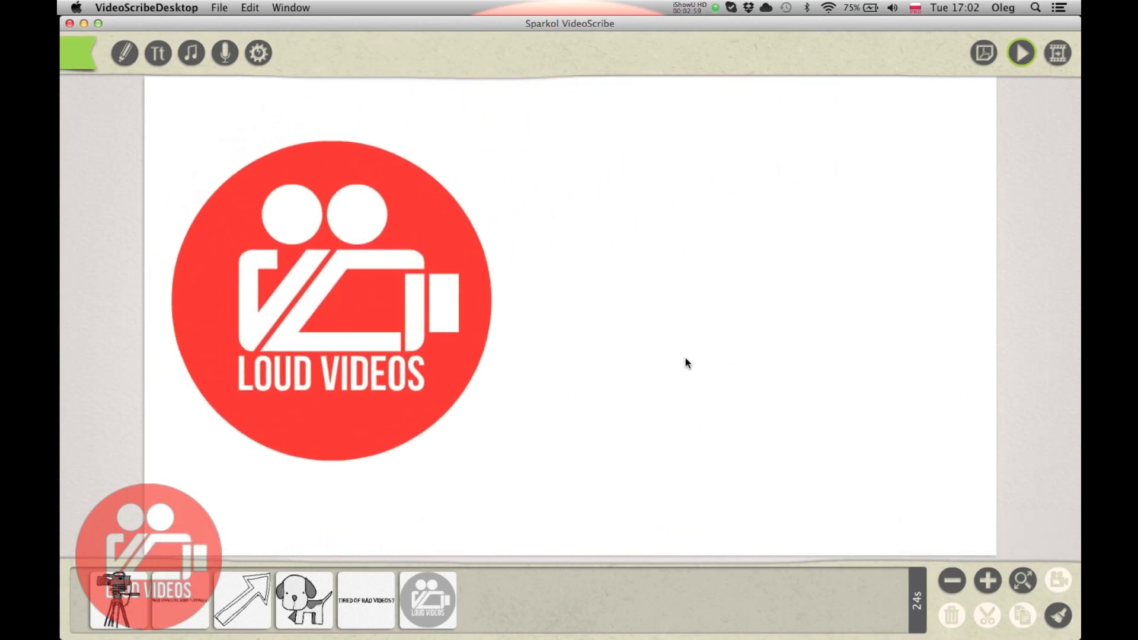
{"action": "left_click", "coordinate": [125, 53]}
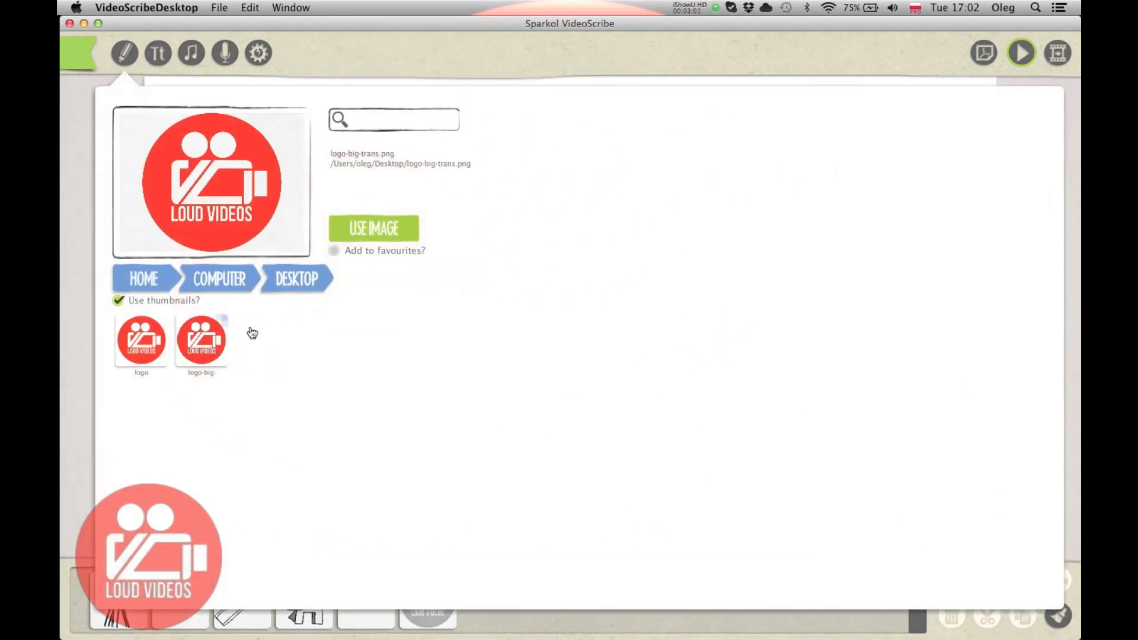
{"action": "left_click", "coordinate": [193, 298]}
{"action": "left_click", "coordinate": [196, 281]}
{"action": "left_click", "coordinate": [155, 354]}
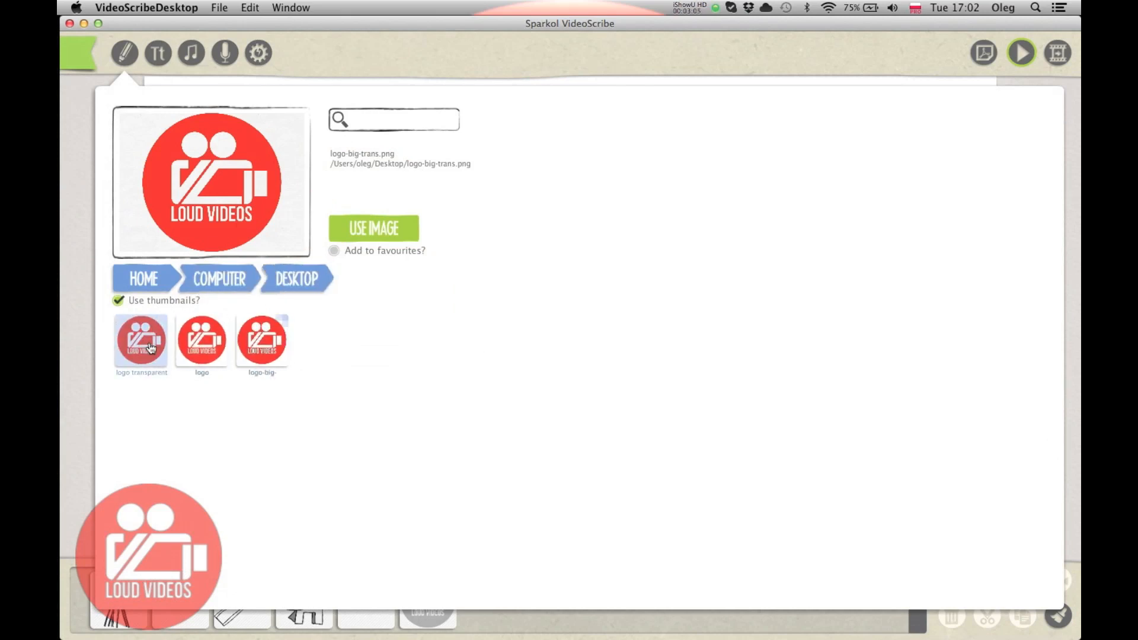
{"action": "left_click", "coordinate": [151, 347]}
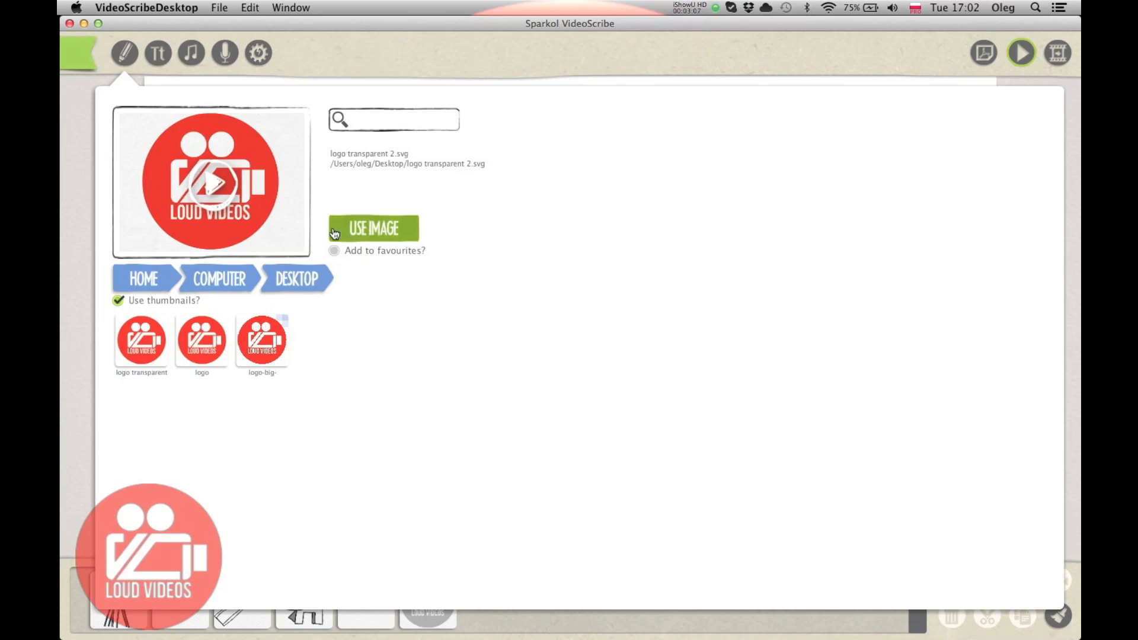
{"action": "left_click", "coordinate": [368, 229]}
- Place the new logo in the empty space beside the first one, slightly smaller, and set its camera view
{"action": "left_click_drag", "start_coordinate": [544, 328], "coordinate": [602, 233]}
{"action": "left_click_drag", "start_coordinate": [705, 304], "coordinate": [767, 358]}
{"action": "left_click_drag", "start_coordinate": [661, 298], "coordinate": [749, 364]}
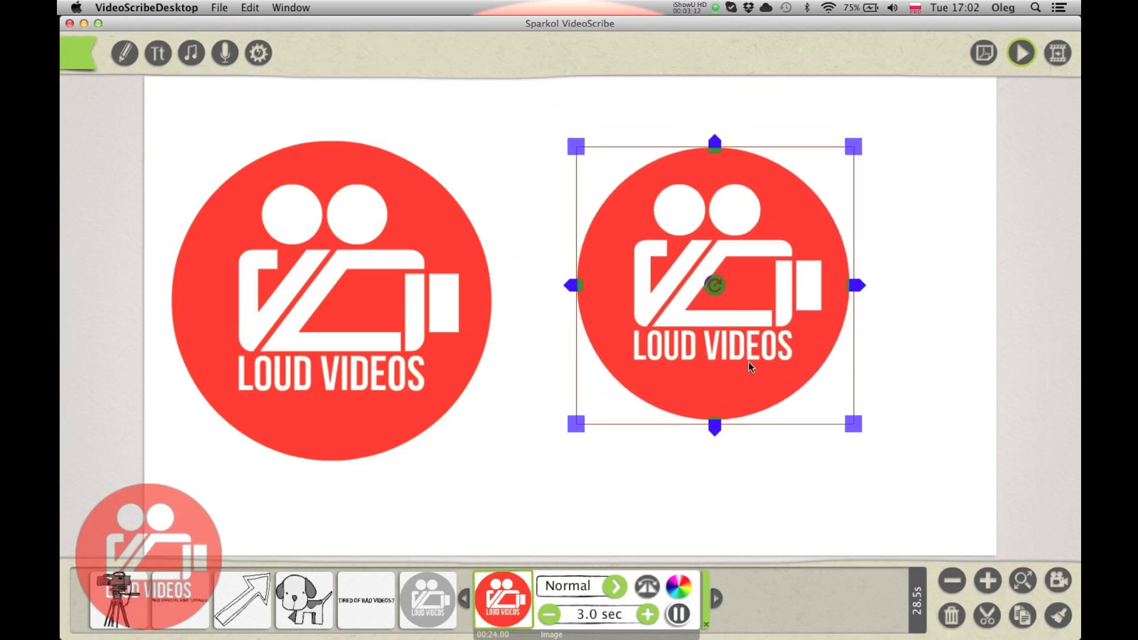
{"action": "left_click", "coordinate": [1058, 579]}
{"action": "left_click", "coordinate": [972, 461]}
{"action": "left_click", "coordinate": [845, 449]}
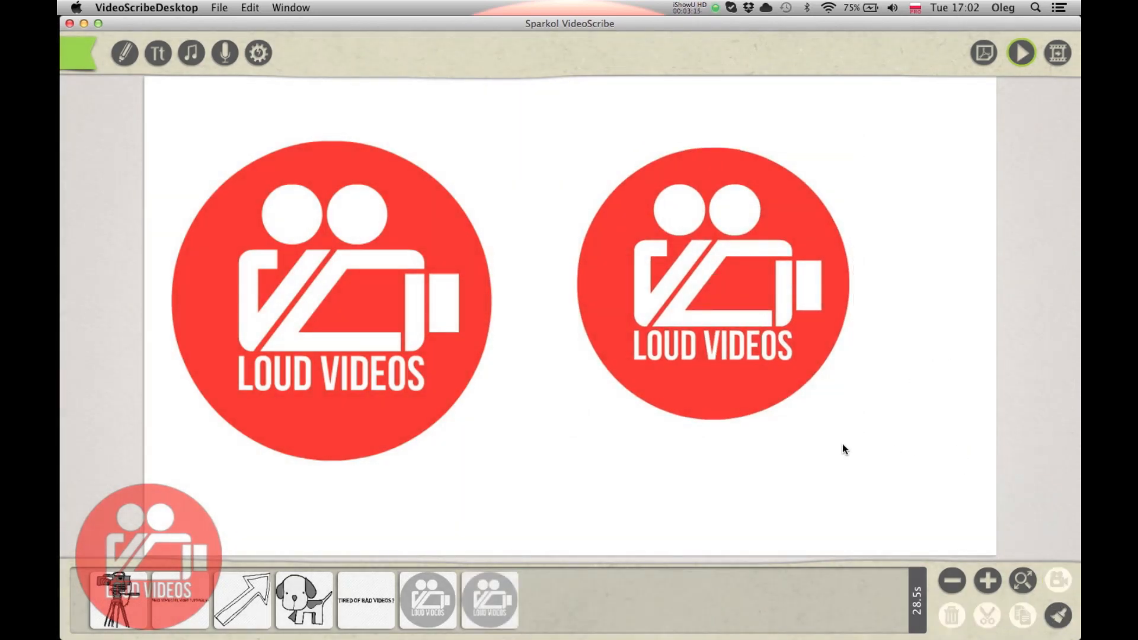
- Preview the drawing animation of the newly added logo and stop the playback
{"action": "left_click", "coordinate": [642, 355]}
{"action": "left_click", "coordinate": [502, 599]}
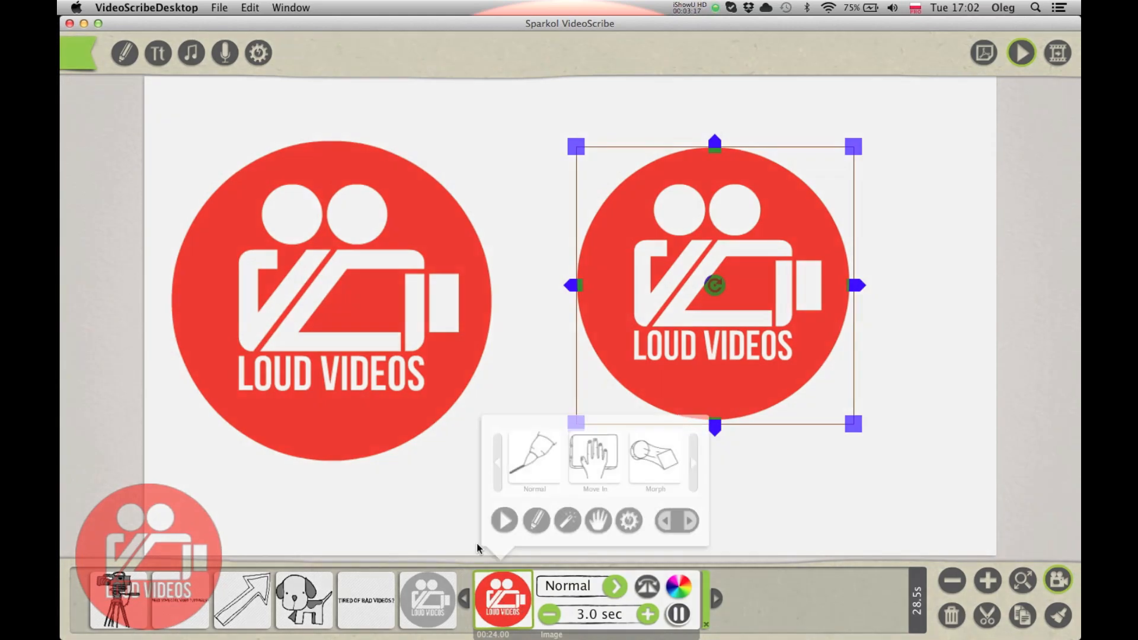
{"action": "left_click", "coordinate": [503, 525]}
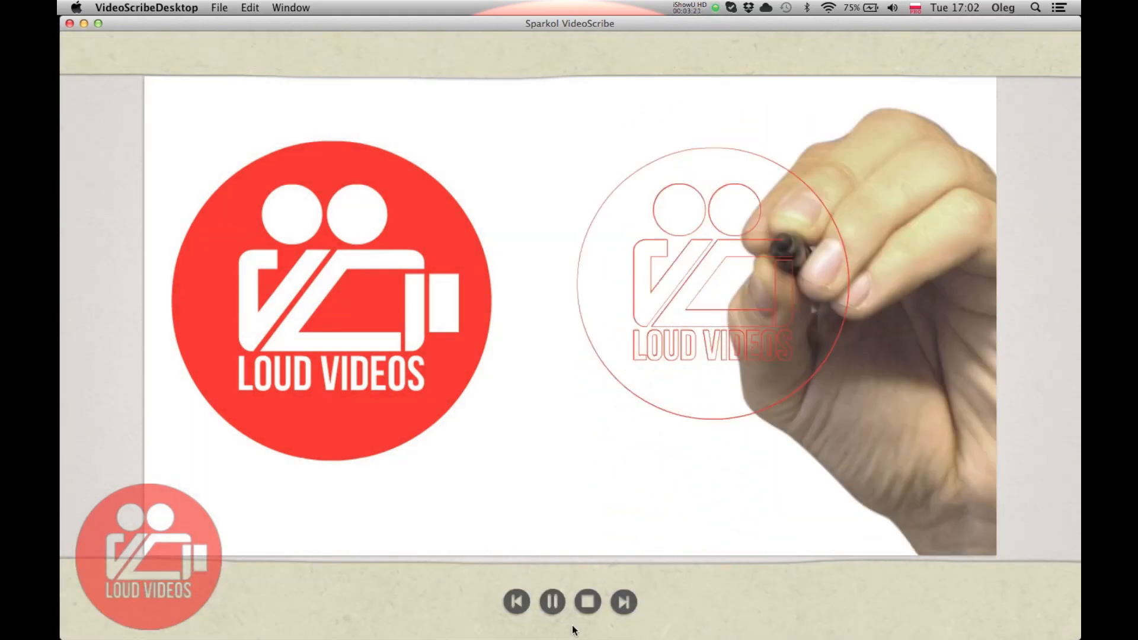
{"action": "left_click", "coordinate": [588, 601]}
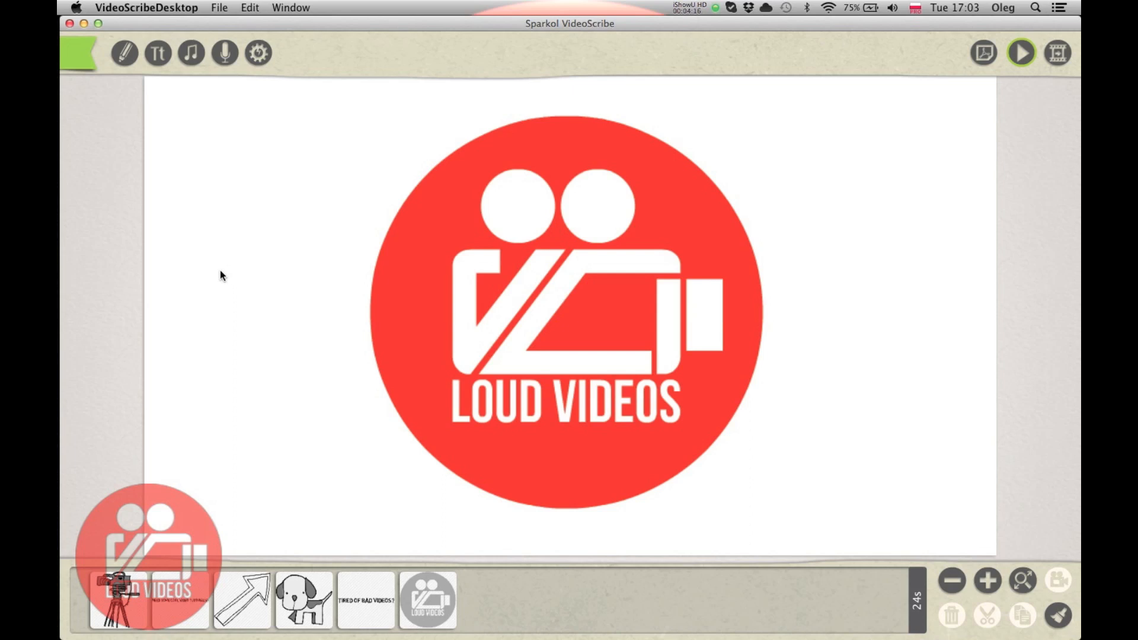
- Try the textured paper as the scribe's background and return to the plain paper
{"action": "left_click", "coordinate": [259, 52]}
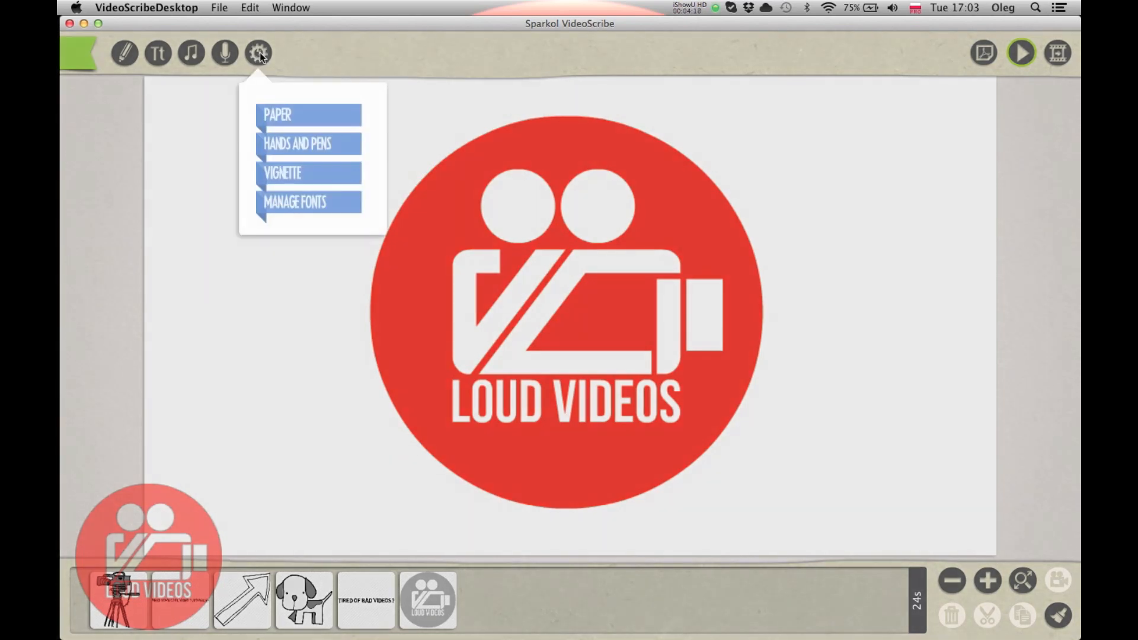
{"action": "left_click", "coordinate": [300, 115]}
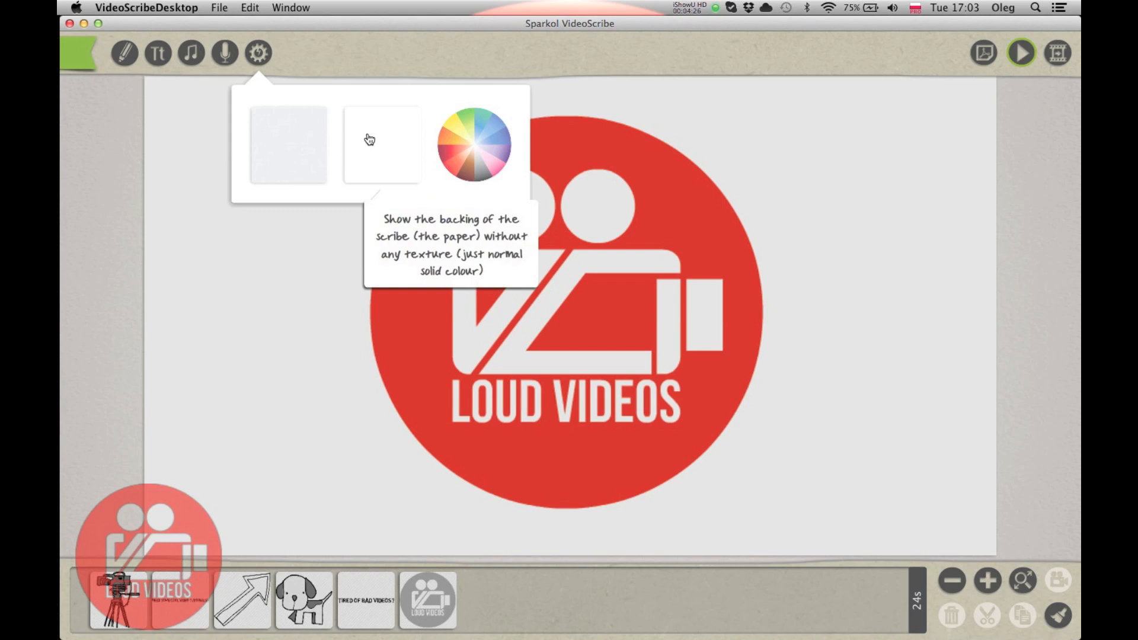
{"action": "left_click", "coordinate": [282, 142]}
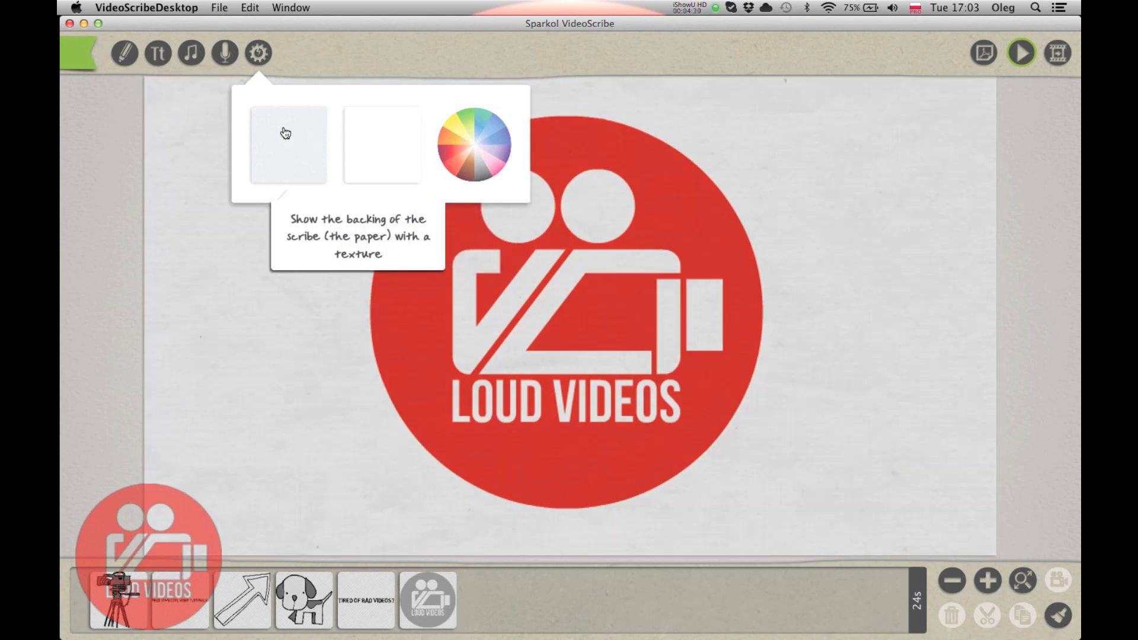
{"action": "left_click", "coordinate": [389, 142]}
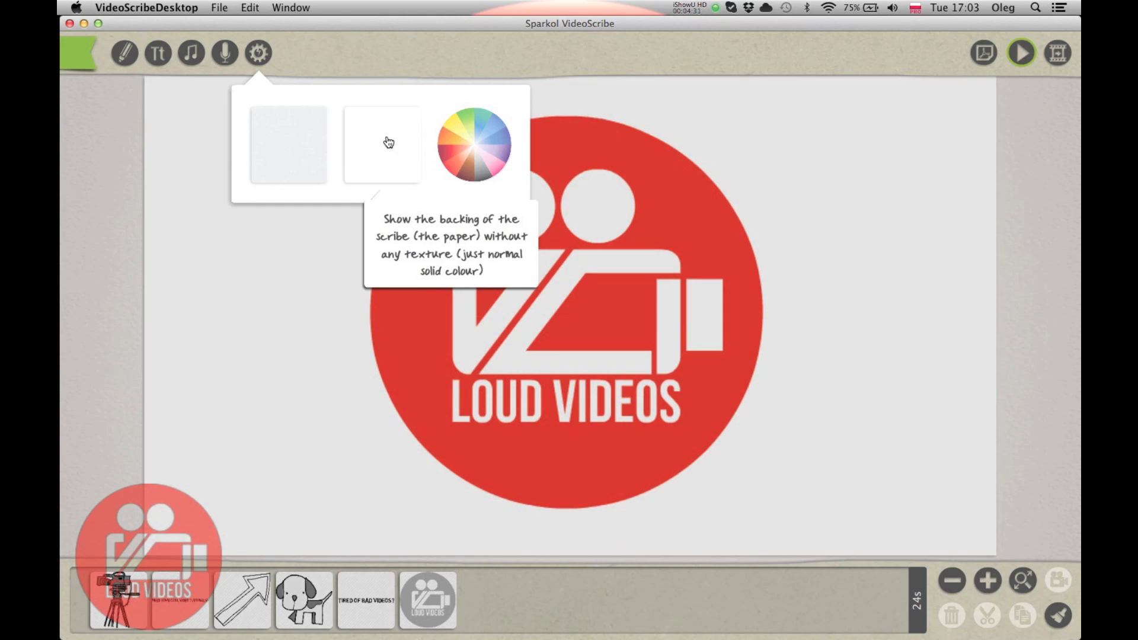
- Set the paper colour of the scribe to green 0DB200
{"action": "left_click", "coordinate": [472, 145]}
{"action": "left_click", "coordinate": [684, 263]}
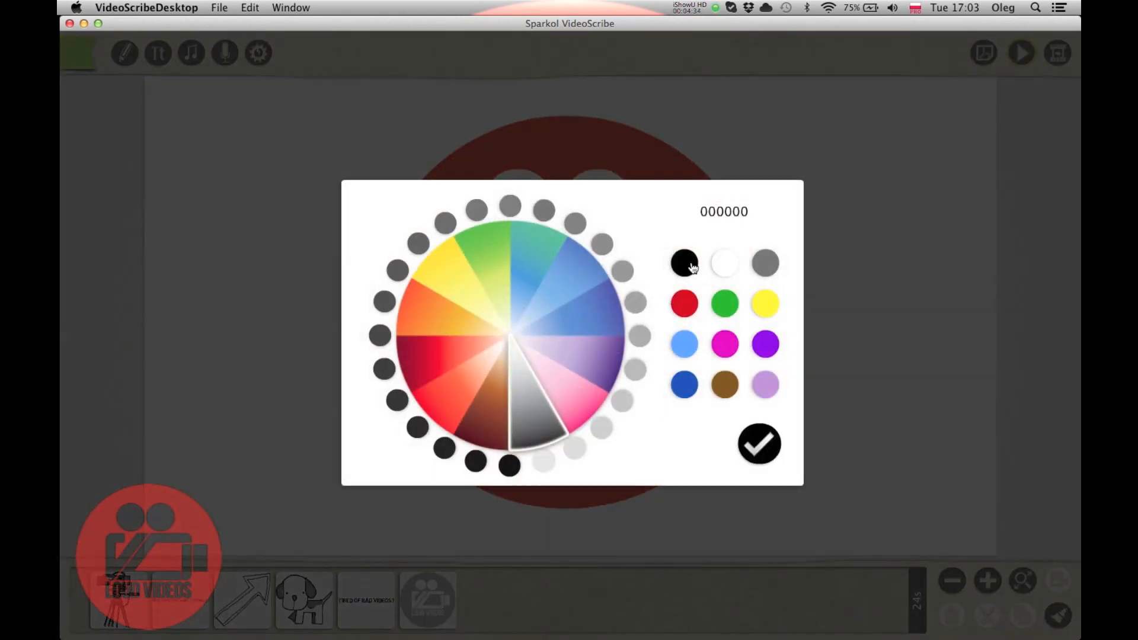
{"action": "left_click", "coordinate": [735, 308]}
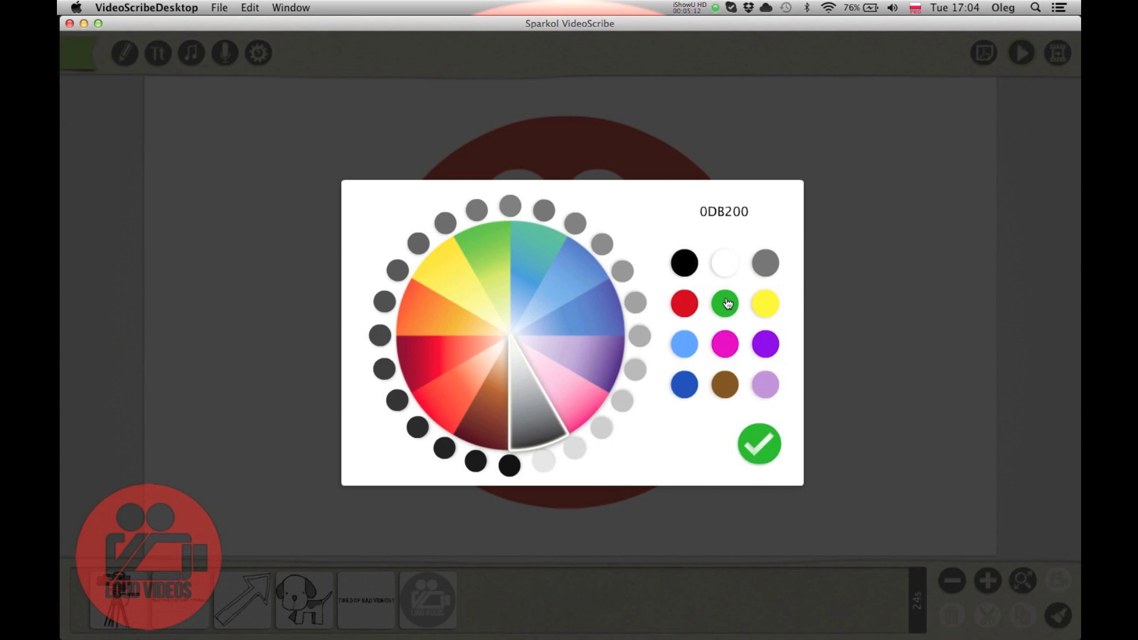
{"action": "left_click", "coordinate": [763, 444]}
{"action": "left_click", "coordinate": [845, 383]}
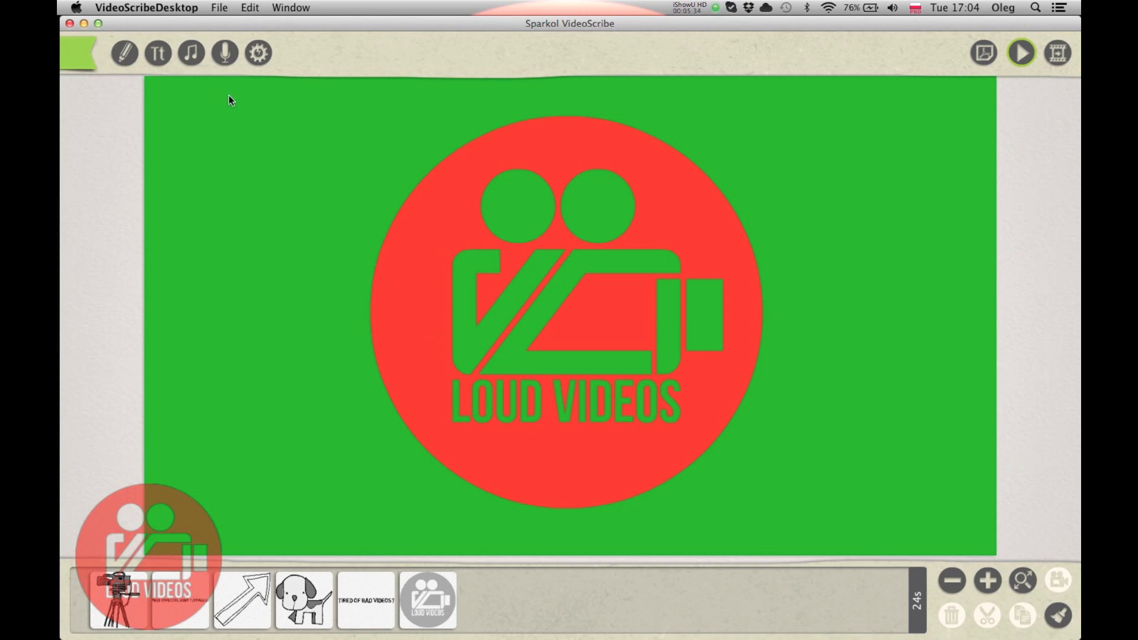
- Change the paper colour of the scribe to white FFFFFF
{"action": "left_click", "coordinate": [257, 58]}
{"action": "left_click", "coordinate": [287, 112]}
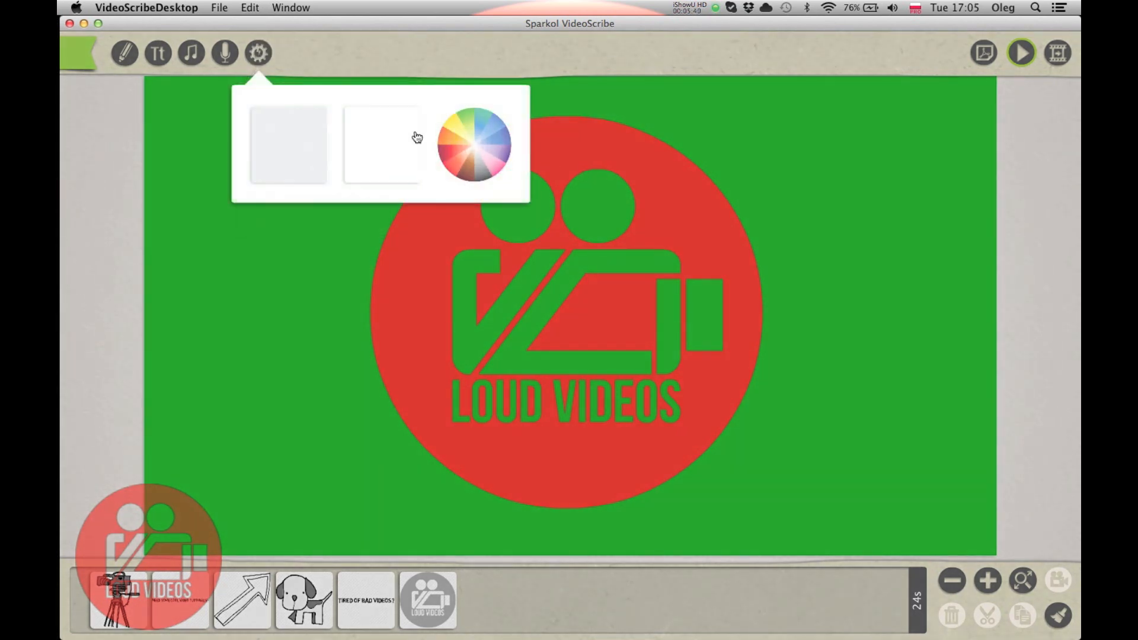
{"action": "left_click", "coordinate": [471, 140]}
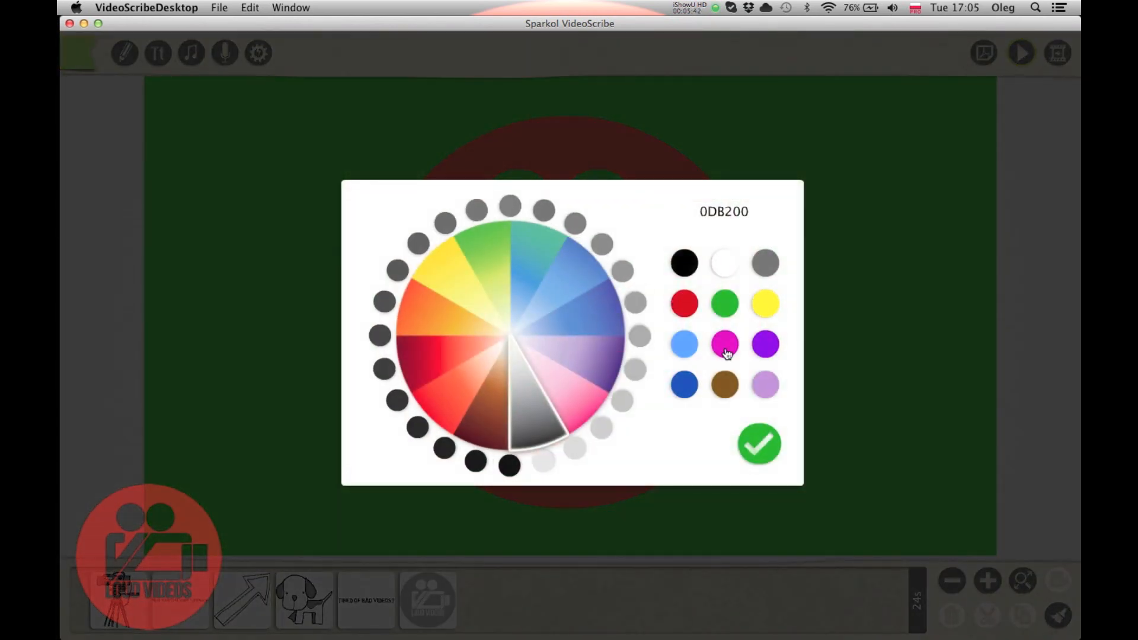
{"action": "left_click", "coordinate": [726, 352]}
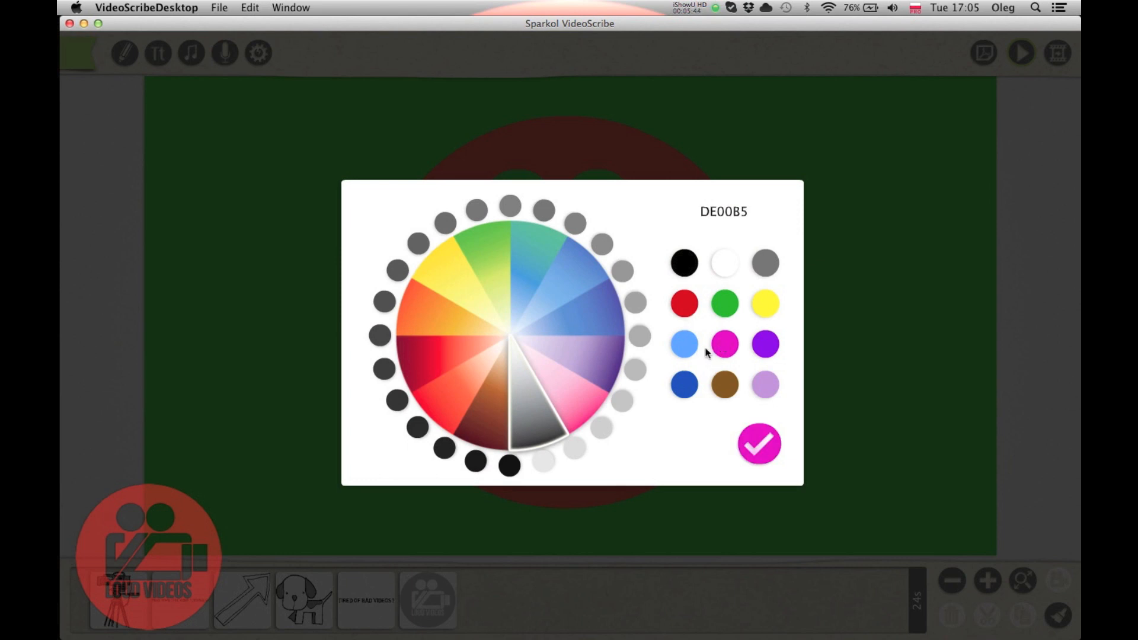
{"action": "left_click", "coordinate": [730, 267]}
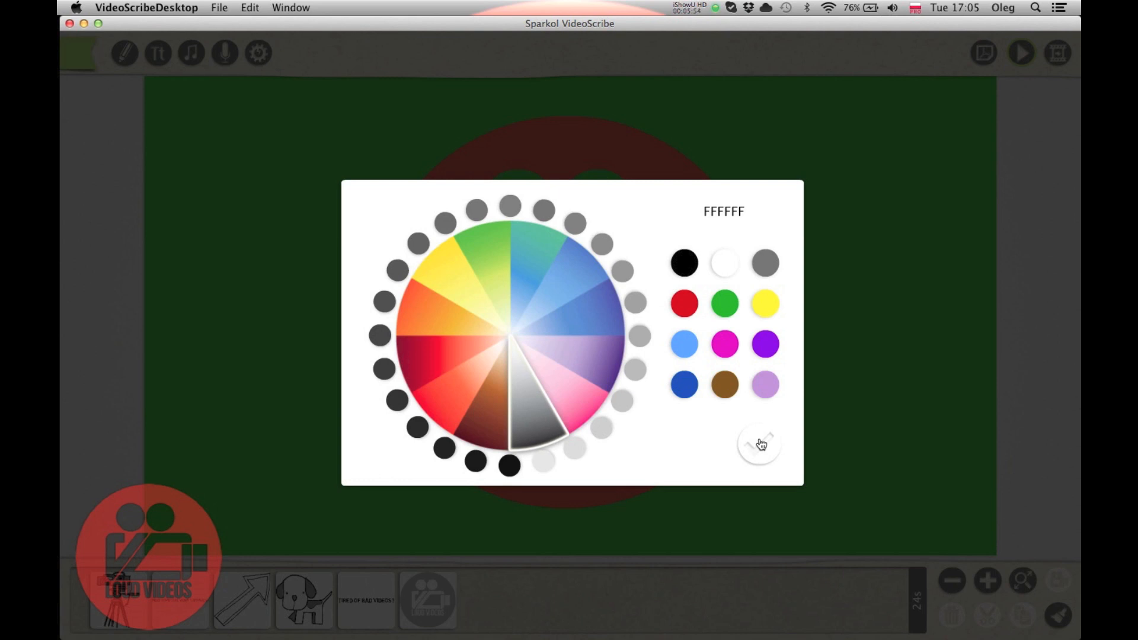
{"action": "left_click", "coordinate": [761, 445]}
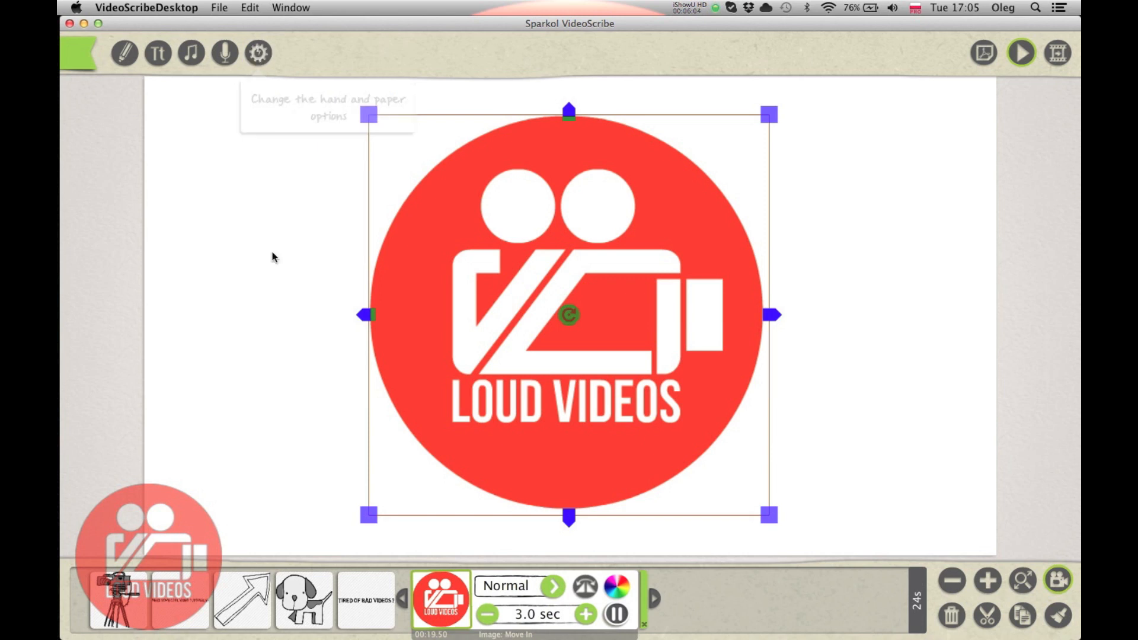
- Deselect the logo, apply the paper texture once more, and restore the solid paper without texture
{"action": "left_click", "coordinate": [278, 285]}
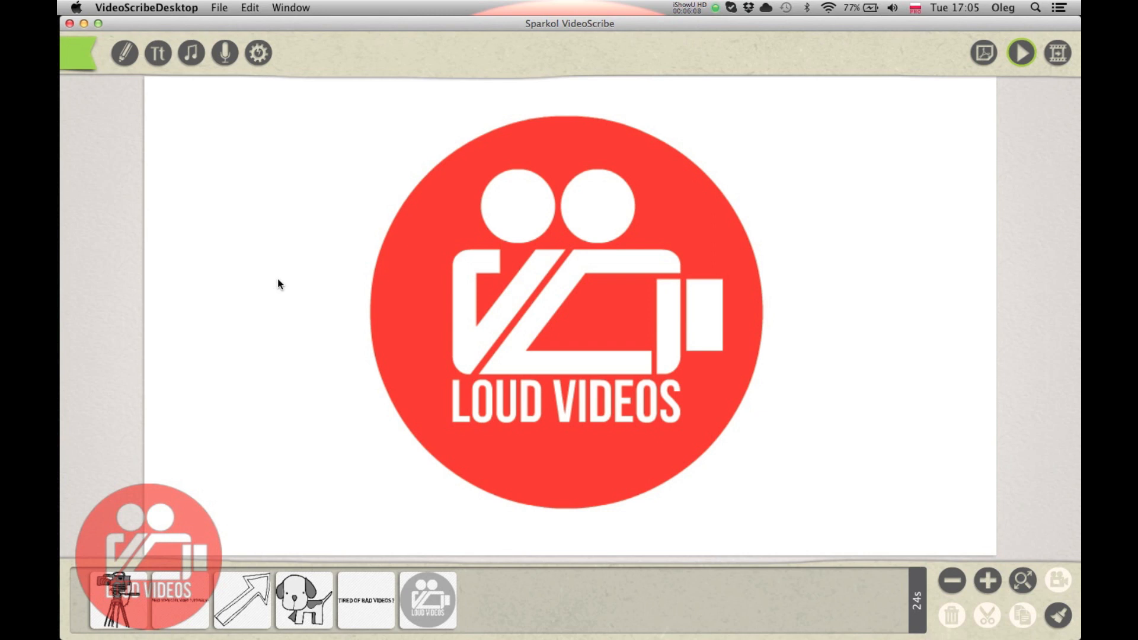
{"action": "left_click", "coordinate": [258, 53]}
{"action": "left_click", "coordinate": [311, 115]}
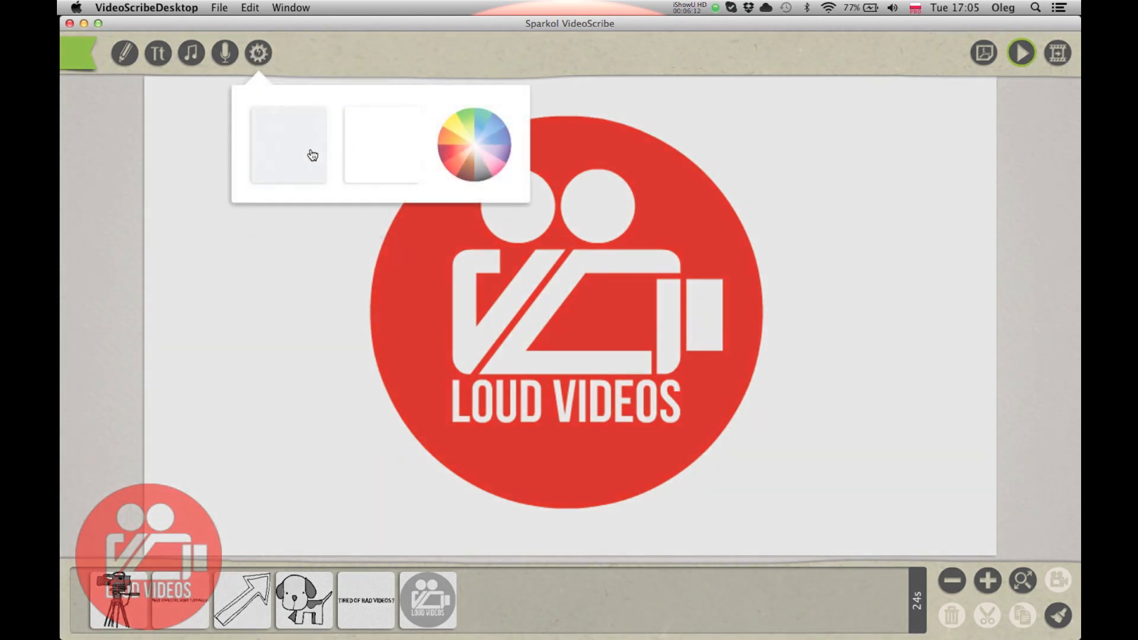
{"action": "left_click", "coordinate": [310, 152]}
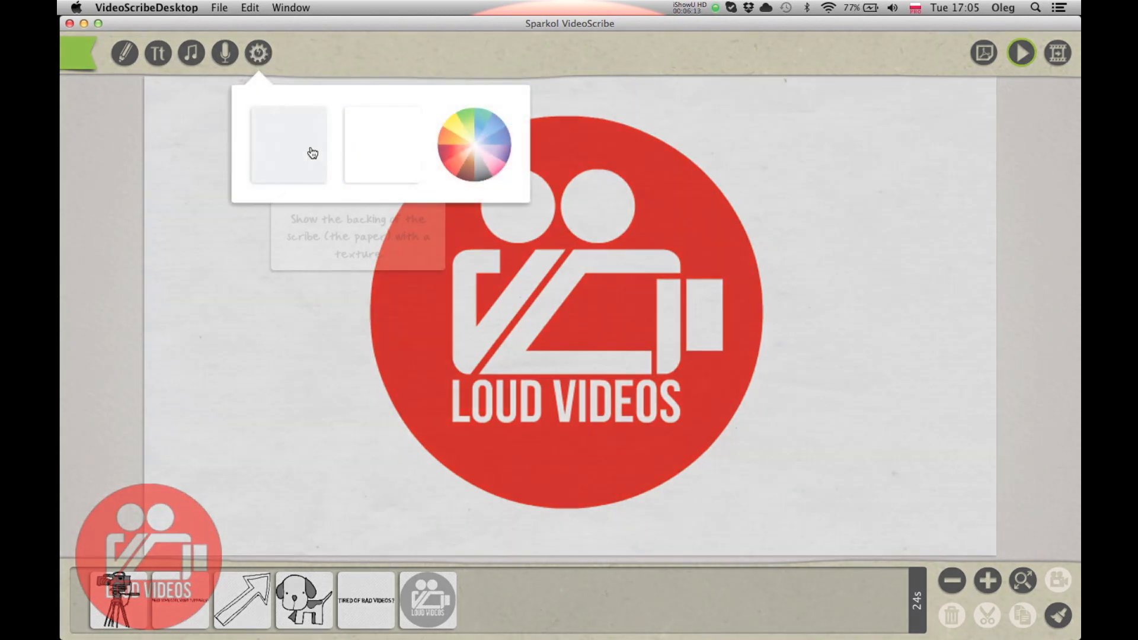
{"action": "left_click", "coordinate": [411, 152]}
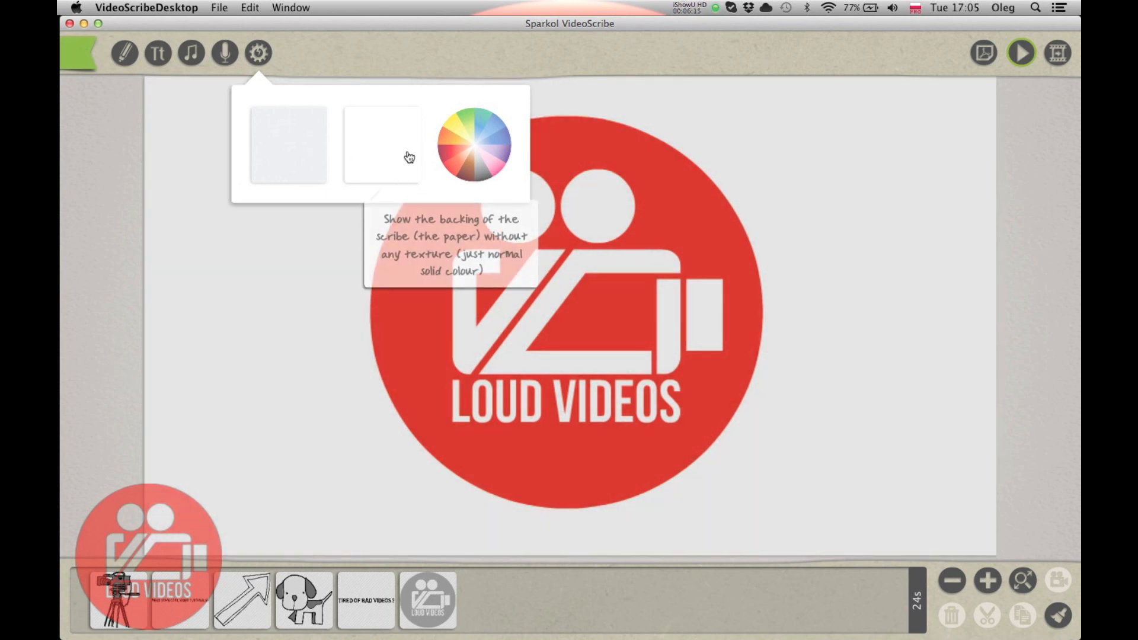
{"action": "left_click", "coordinate": [312, 293]}
- Apply the light vignette on top of the scribe
{"action": "left_click", "coordinate": [259, 52]}
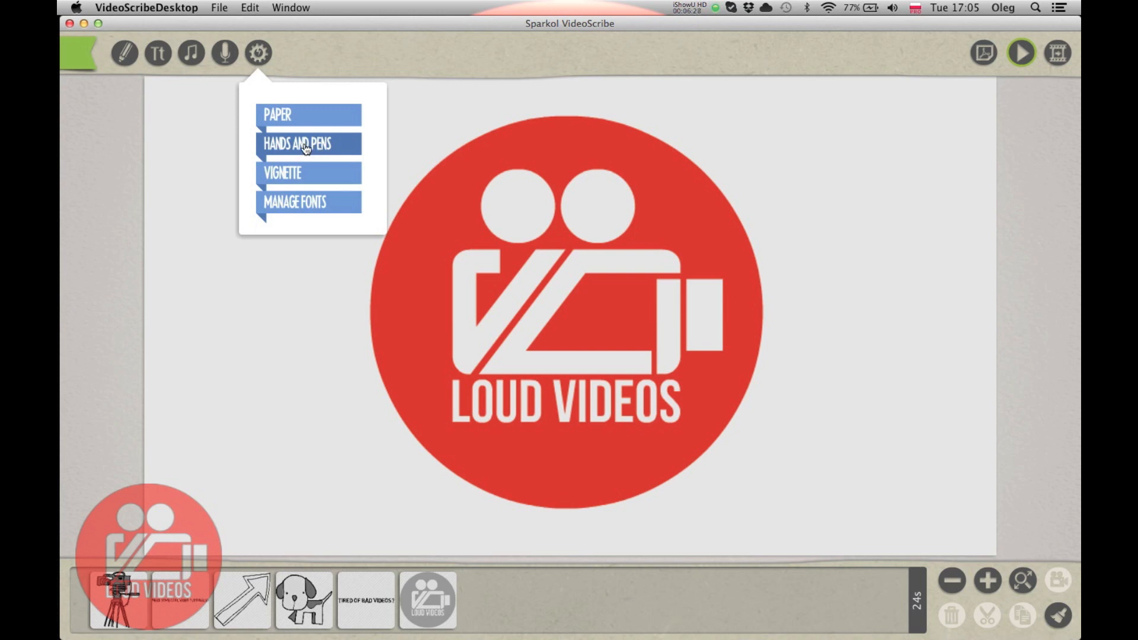
{"action": "left_click", "coordinate": [298, 181]}
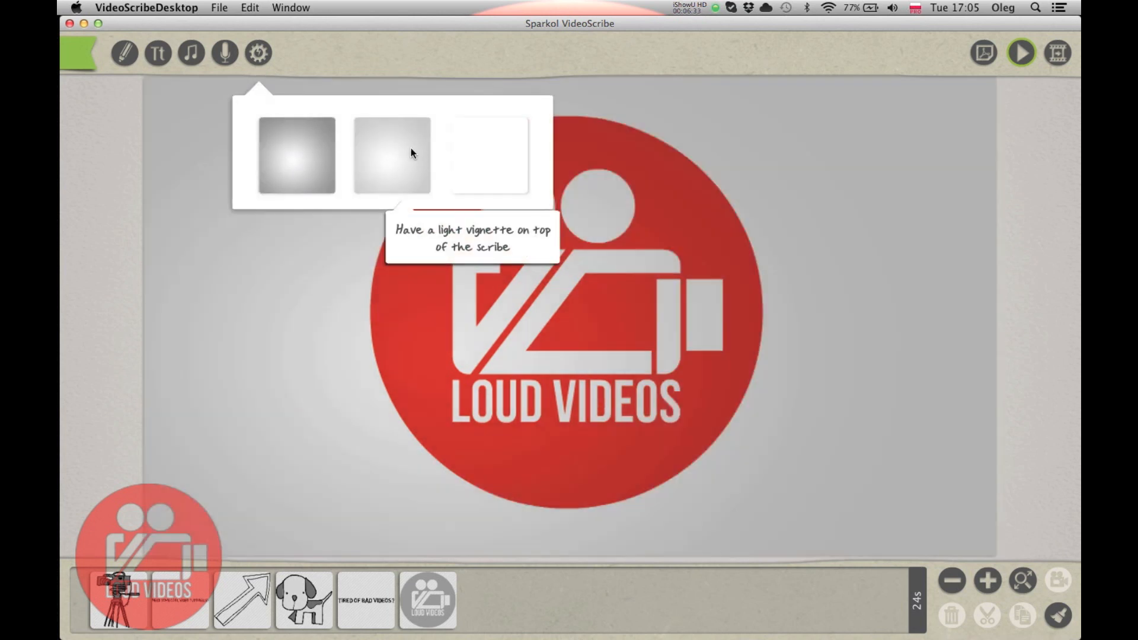
{"action": "left_click", "coordinate": [413, 152]}
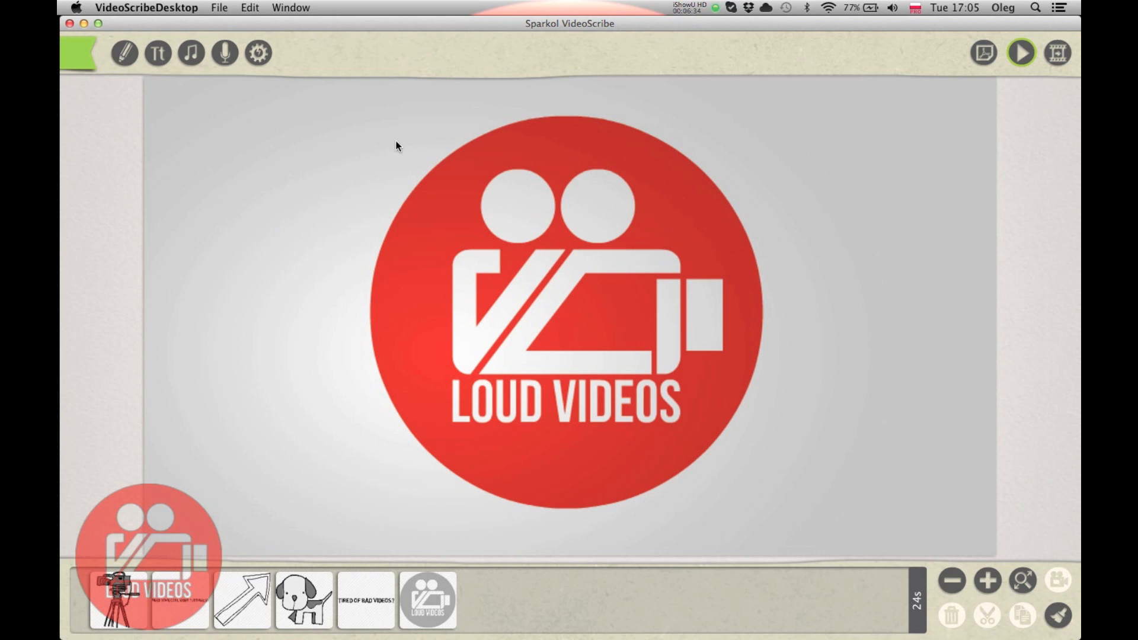
- Remove the vignette from the scribe
{"action": "left_click", "coordinate": [259, 53]}
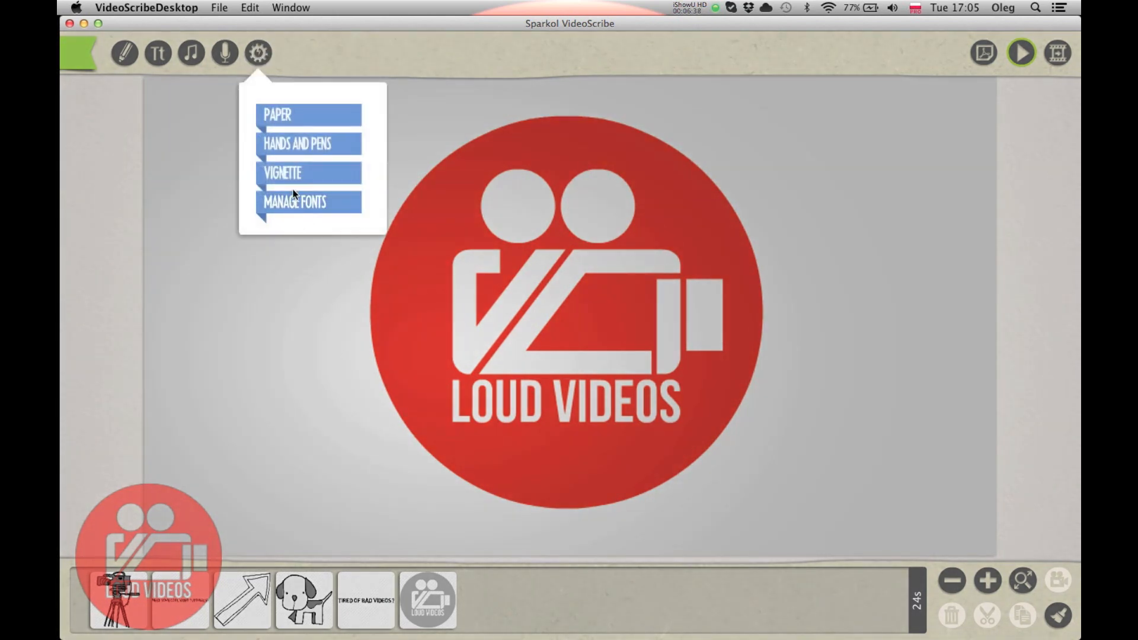
{"action": "left_click", "coordinate": [296, 57]}
{"action": "left_click", "coordinate": [259, 53]}
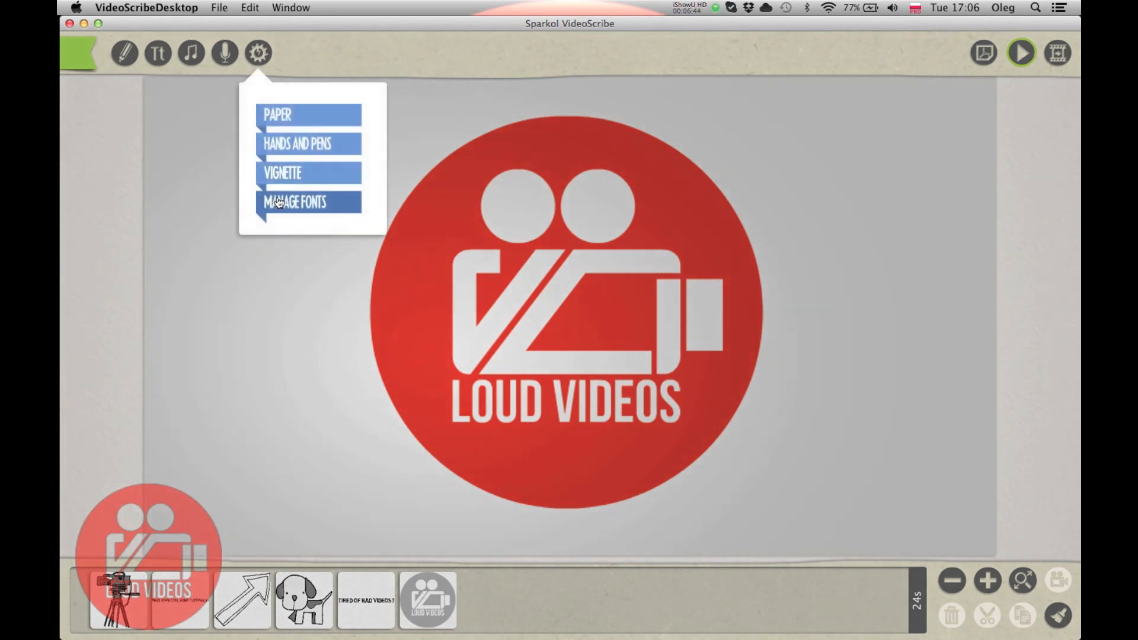
{"action": "left_click", "coordinate": [304, 172]}
{"action": "left_click", "coordinate": [510, 152]}
{"action": "left_click", "coordinate": [280, 354]}
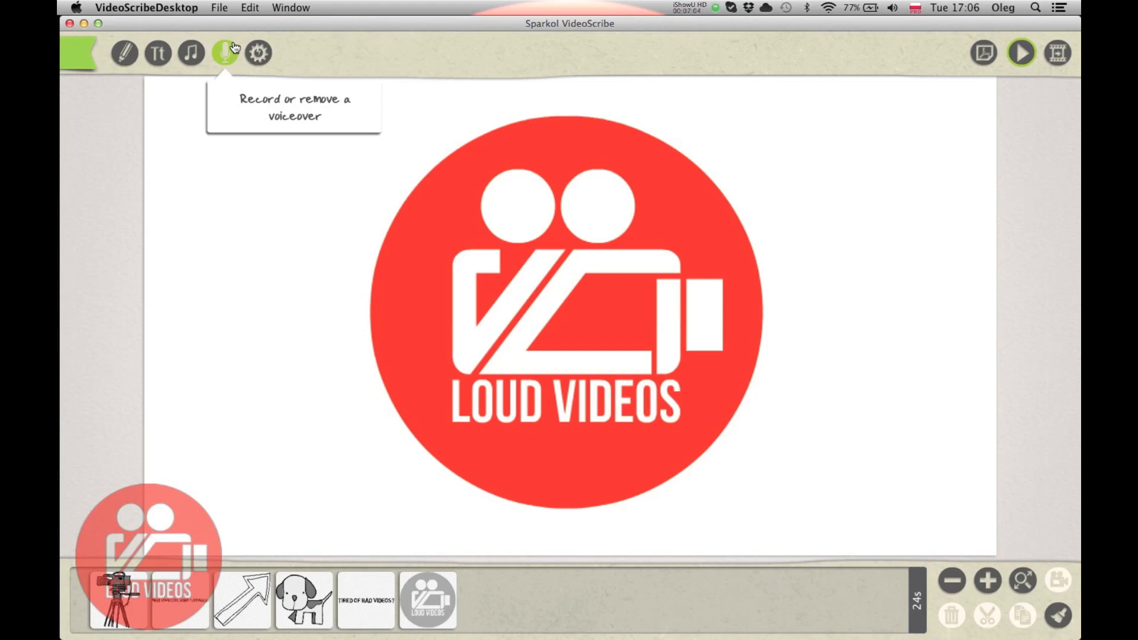
- Save the scribe as "test demo" to reach the voiceover options, look at the recording and MP3 import choices, and close them
{"action": "left_click", "coordinate": [235, 47]}
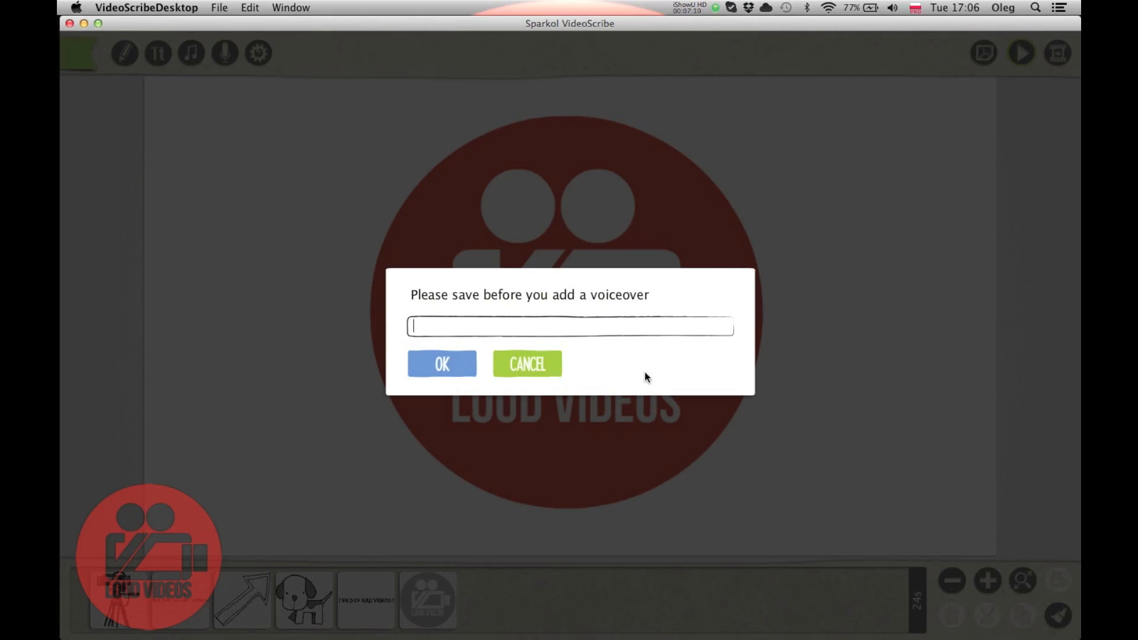
{"action": "type", "text": "test demo"}
{"action": "left_click", "coordinate": [418, 372]}
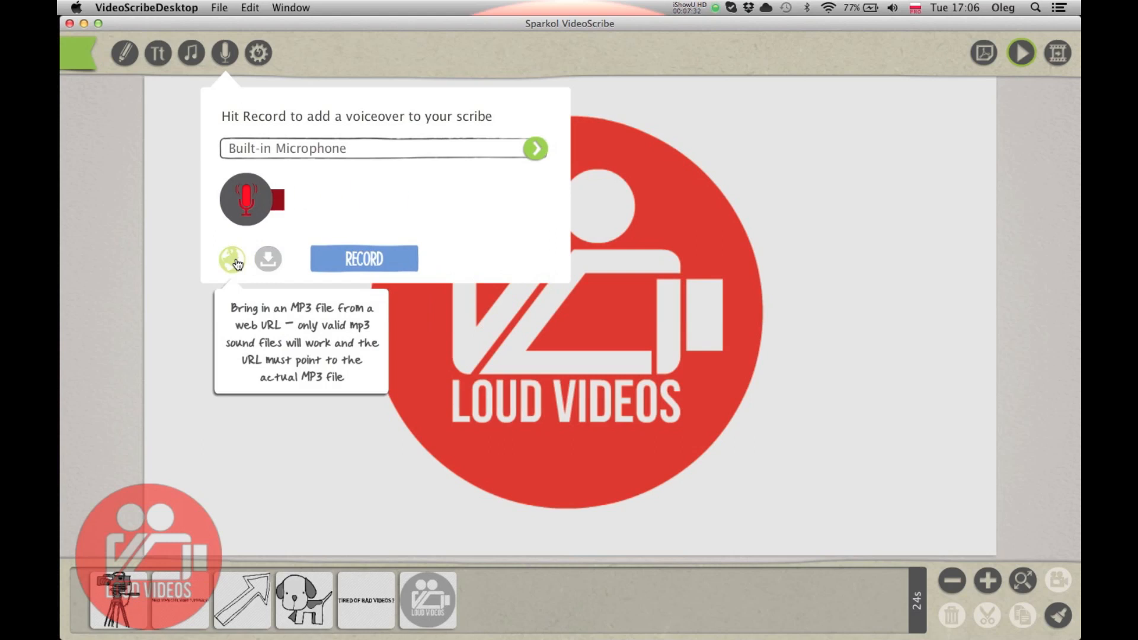
{"action": "left_click", "coordinate": [285, 372]}
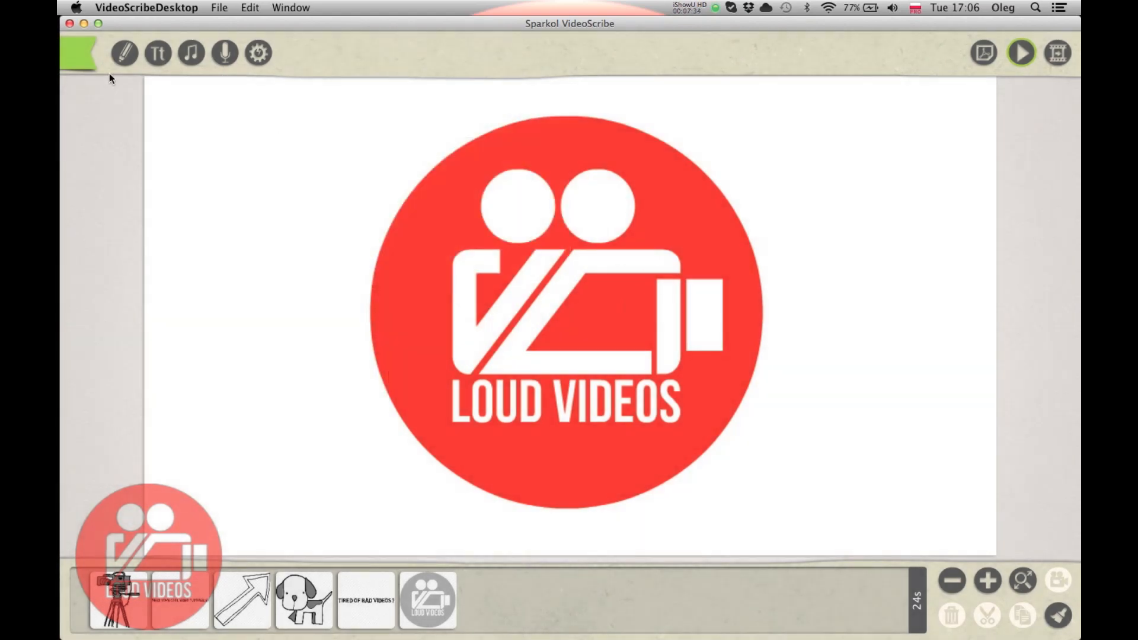
- Browse the soundtrack library and preview the tracks Ambient Heart, Cross Town and Neon Beats
{"action": "left_click", "coordinate": [197, 53]}
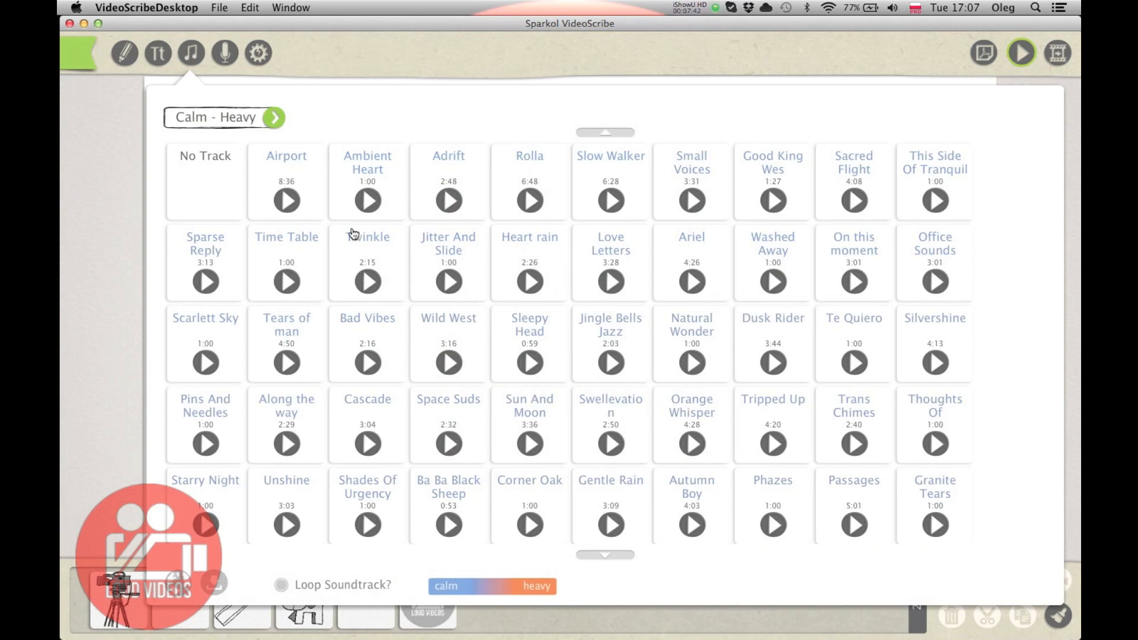
{"action": "scroll", "coordinate": [368, 255], "scroll_direction": "down", "scroll_amount": 3}
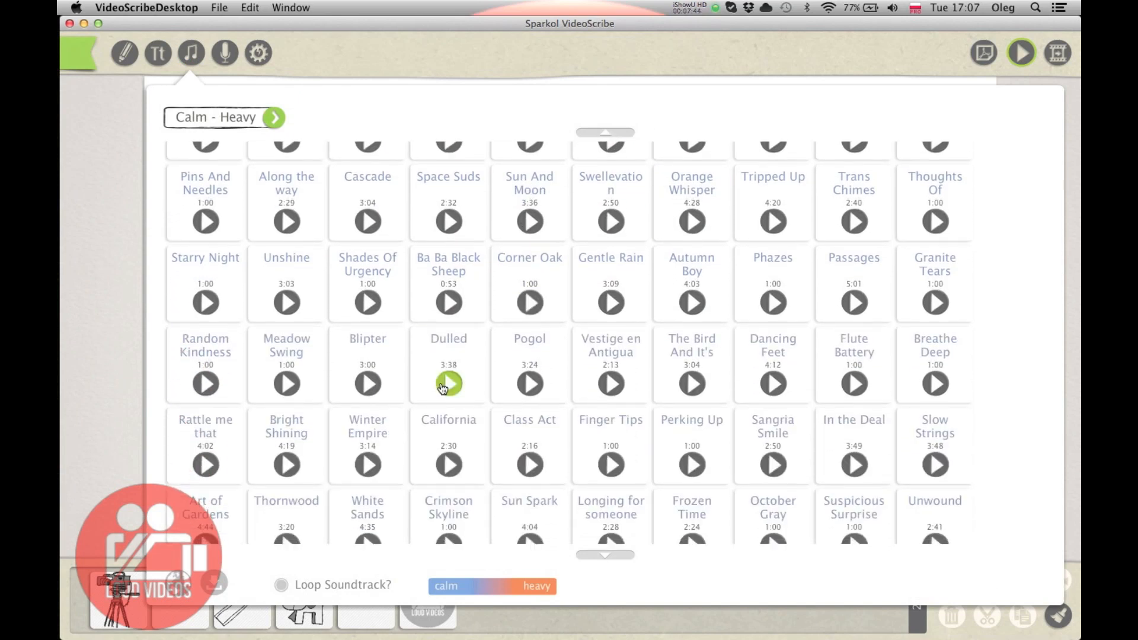
{"action": "scroll", "coordinate": [439, 396], "scroll_direction": "up", "scroll_amount": 3}
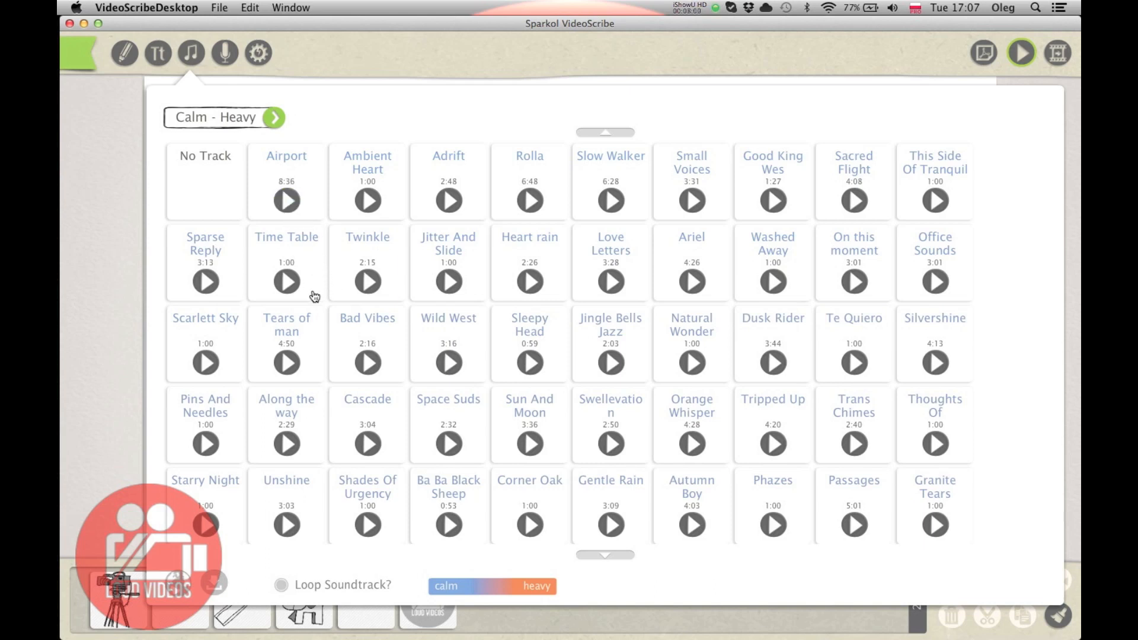
{"action": "left_click", "coordinate": [372, 201]}
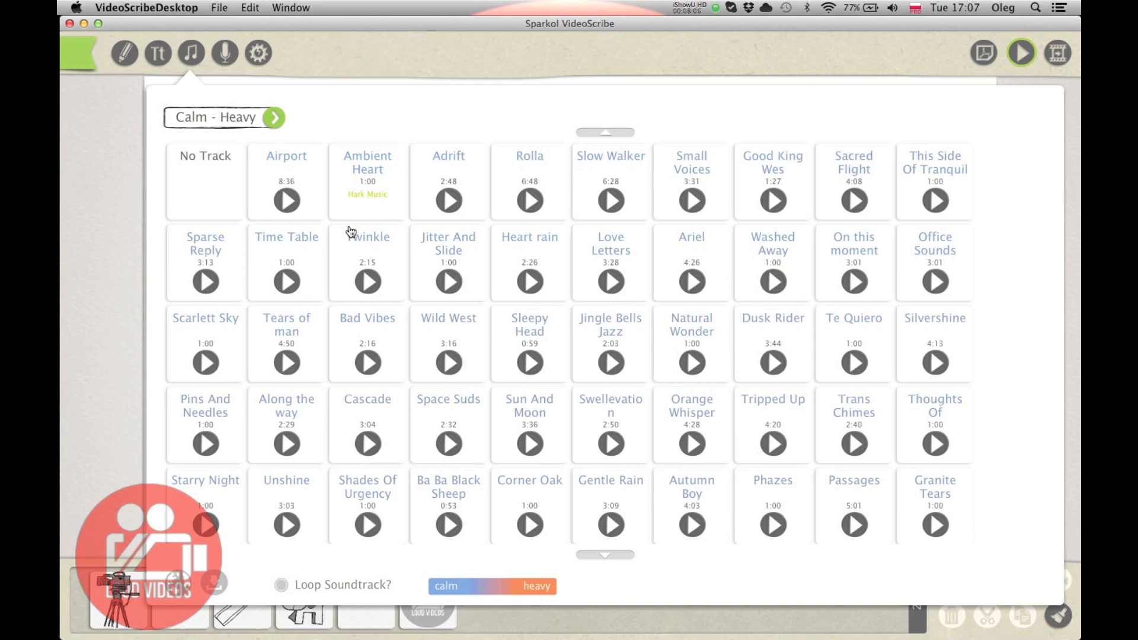
{"action": "scroll", "coordinate": [476, 440], "scroll_direction": "down", "scroll_amount": 2}
{"action": "scroll", "coordinate": [476, 440], "scroll_direction": "down", "scroll_amount": 9}
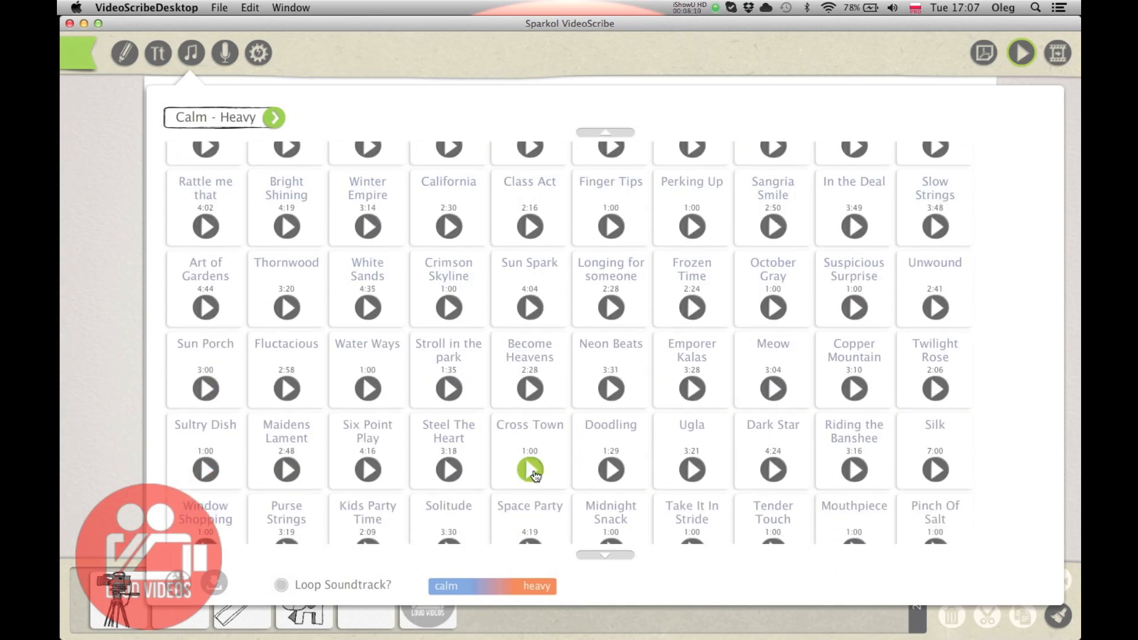
{"action": "scroll", "coordinate": [535, 476], "scroll_direction": "down", "scroll_amount": 2}
{"action": "left_click", "coordinate": [529, 381]}
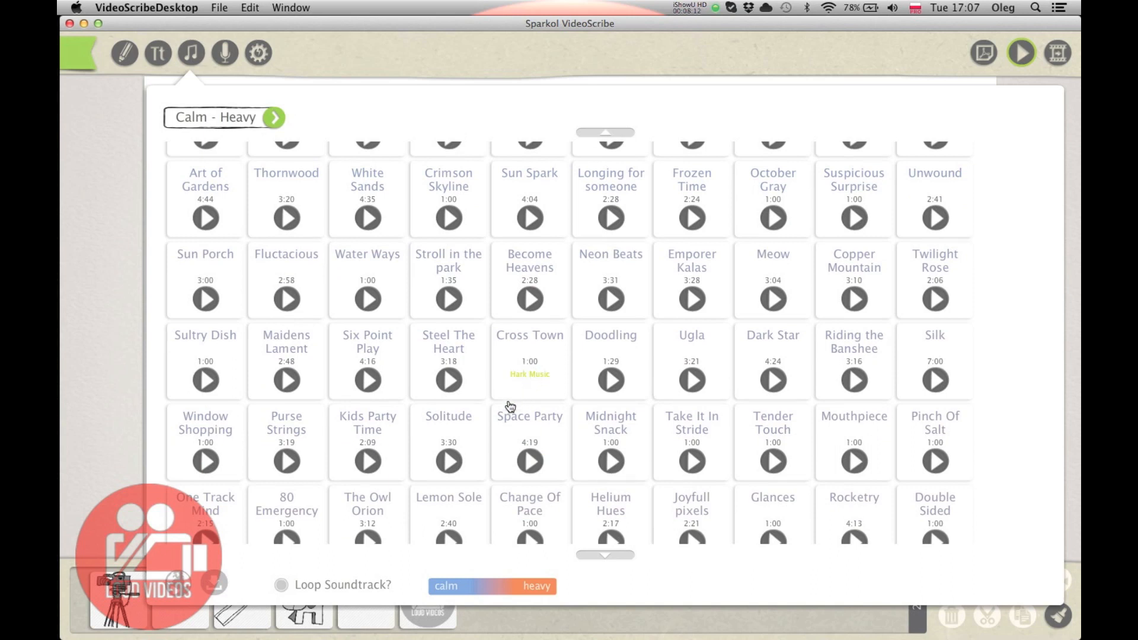
{"action": "scroll", "coordinate": [509, 425], "scroll_direction": "up", "scroll_amount": 3}
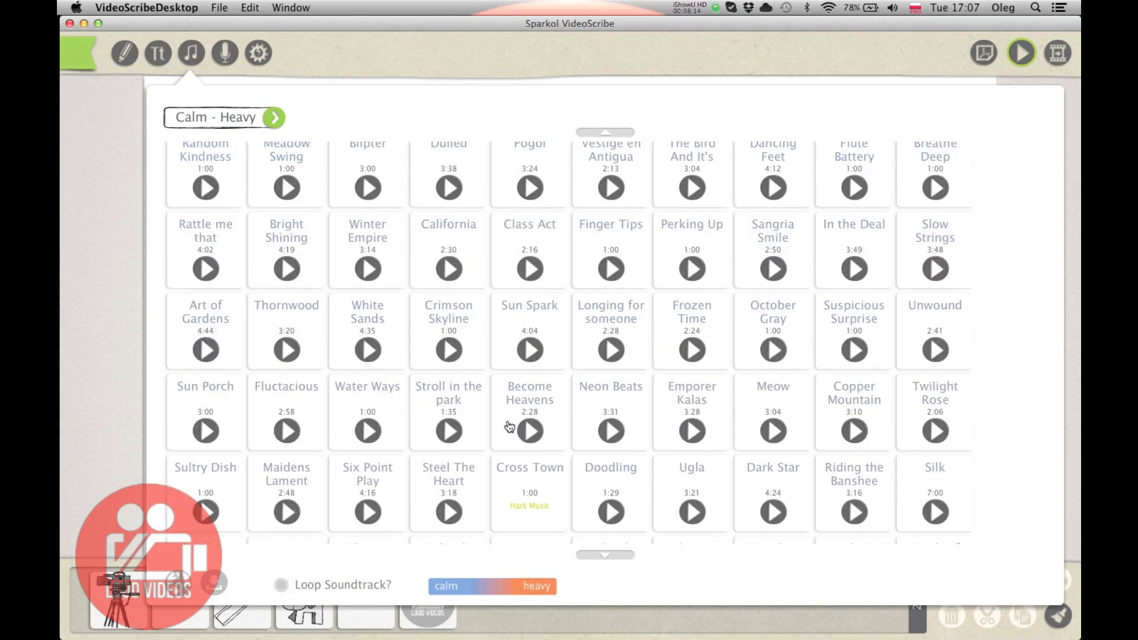
{"action": "left_click", "coordinate": [610, 434]}
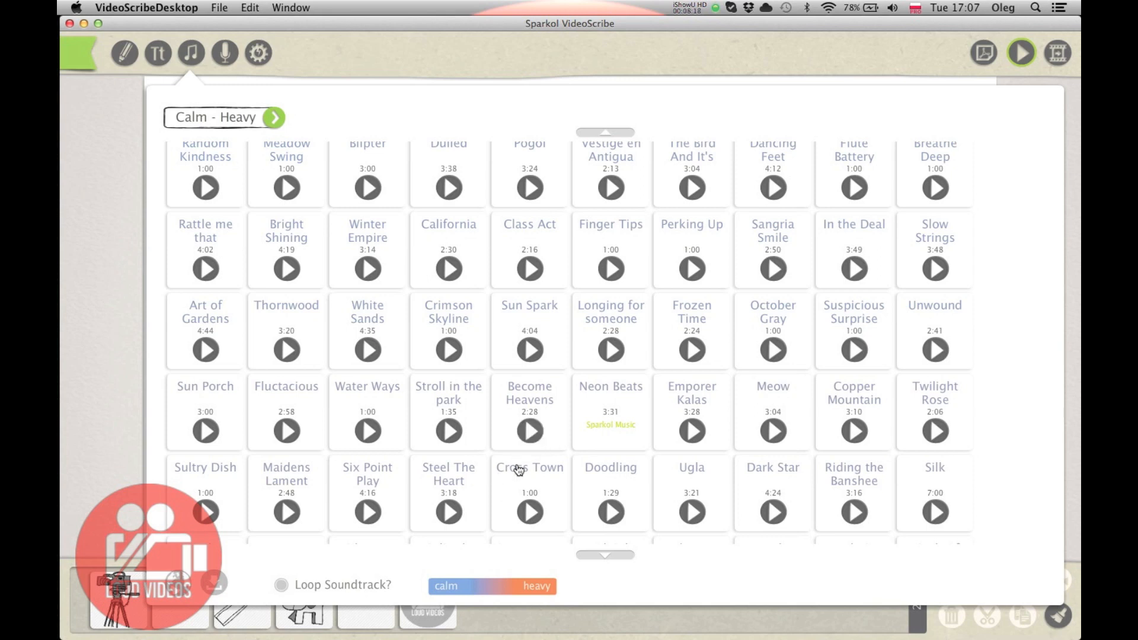
- Preview the track In the Deal and choose it as the scribe's soundtrack
{"action": "scroll", "coordinate": [771, 385], "scroll_direction": "up", "scroll_amount": 3}
{"action": "left_click", "coordinate": [851, 379]}
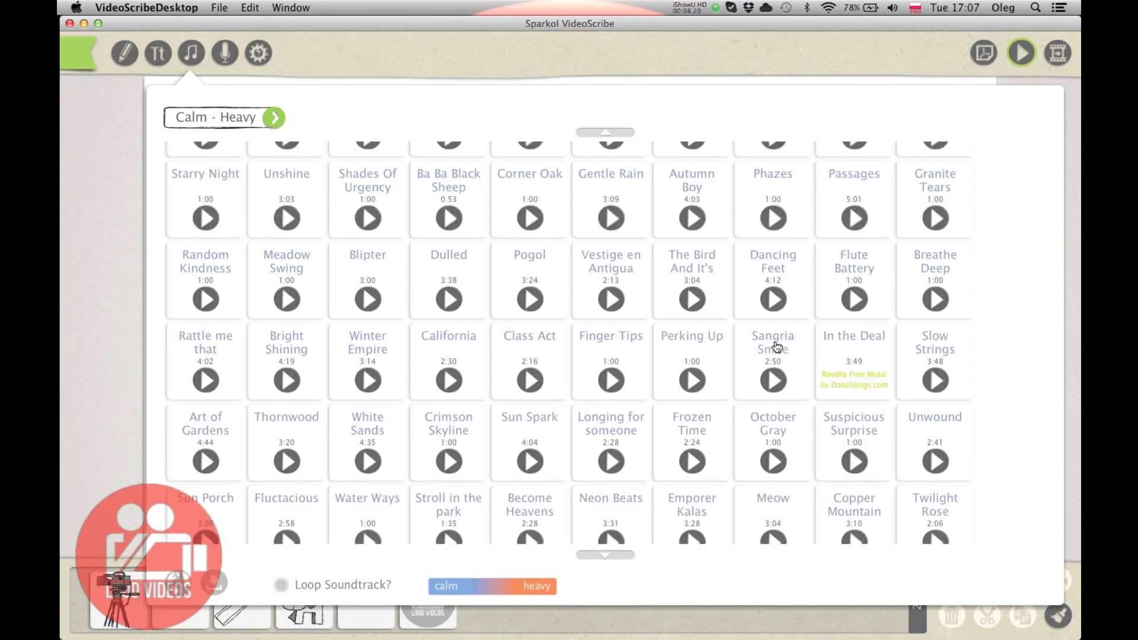
{"action": "left_click", "coordinate": [844, 347]}
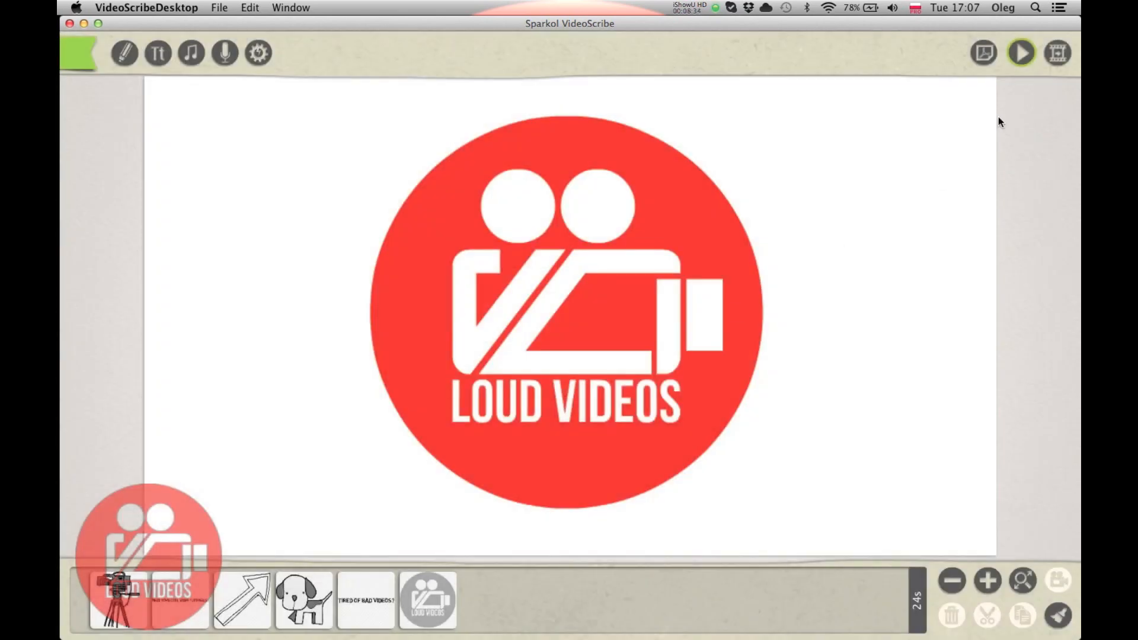
- Play the whole scribe to check it with its soundtrack, stop the playback, and deselect the final logo
{"action": "left_click", "coordinate": [1019, 52]}
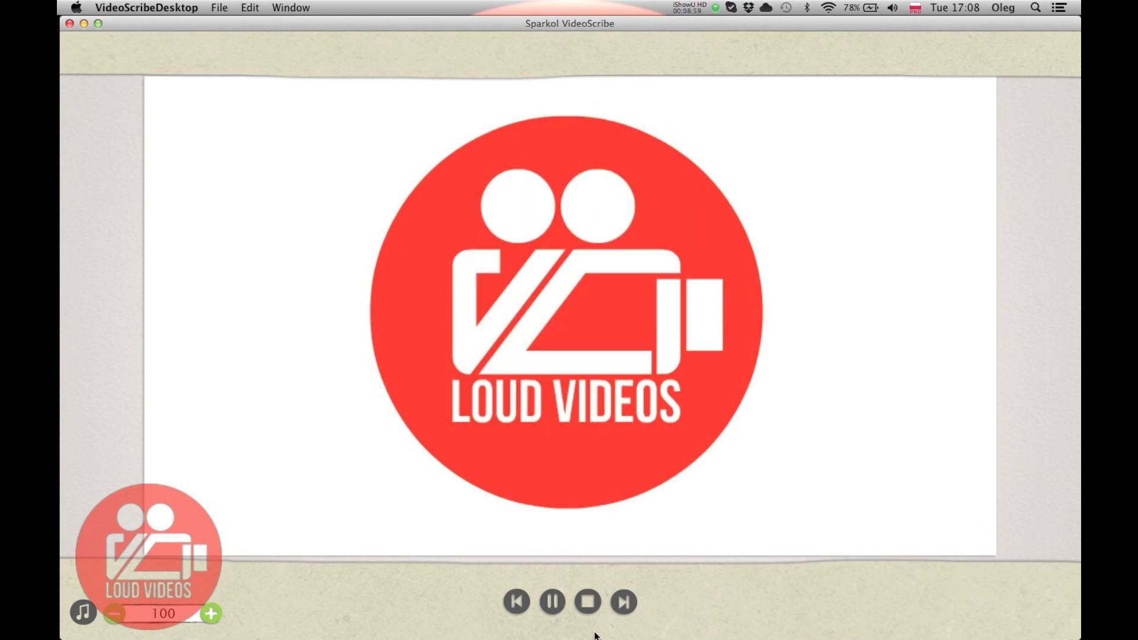
{"action": "left_click", "coordinate": [588, 601]}
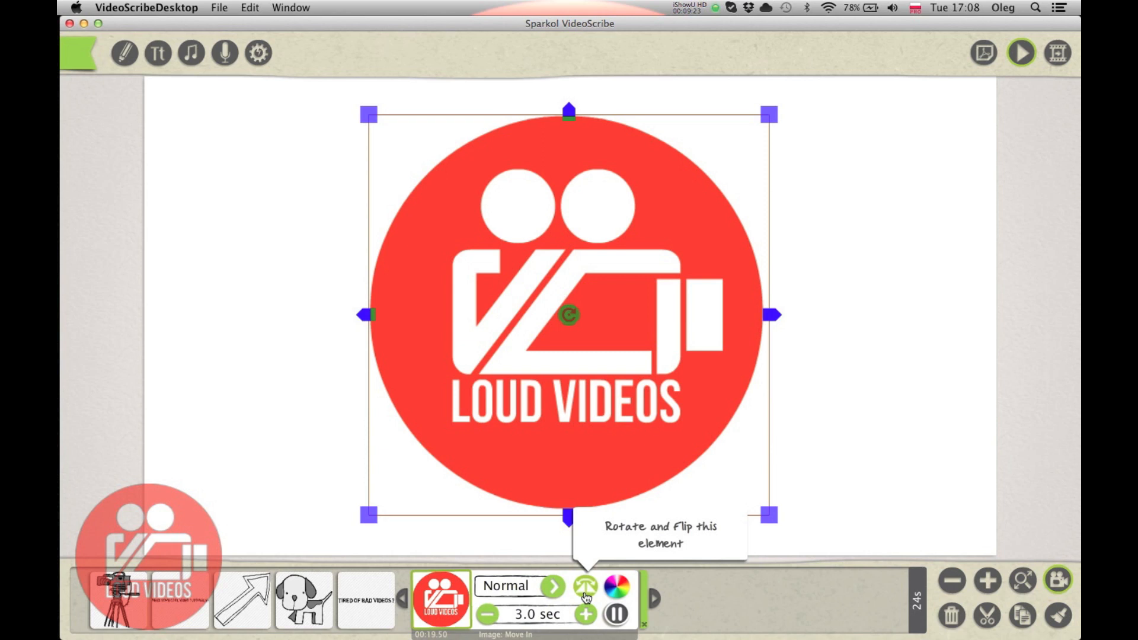
{"action": "left_click", "coordinate": [836, 387]}
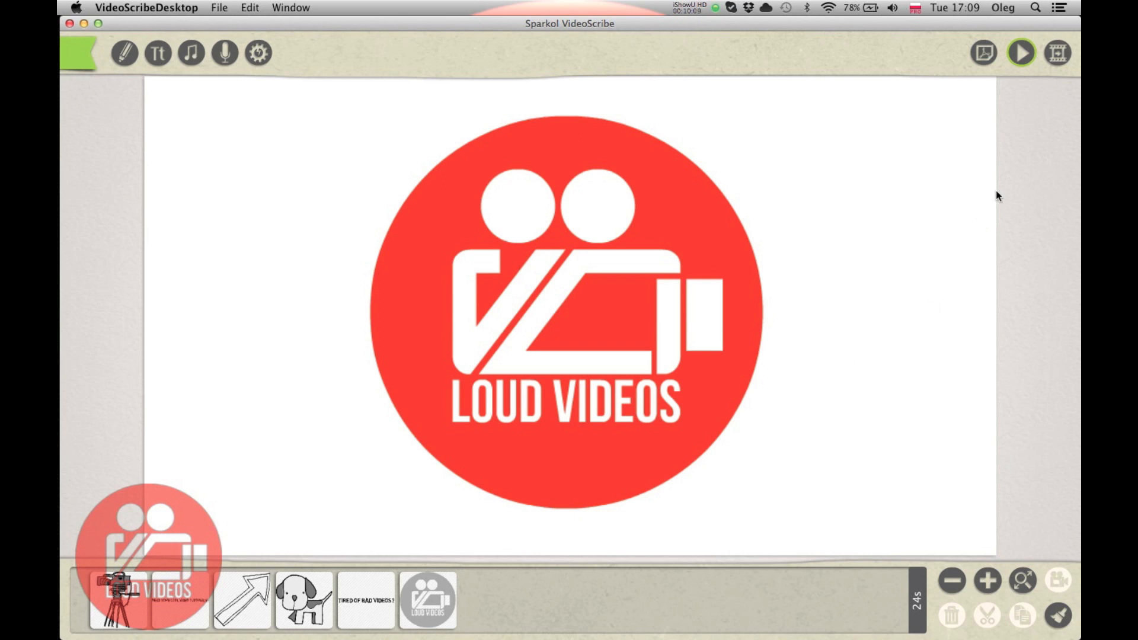
- Look through the video export formats PNG Sequence, JPG Sequence and FLV (Lossless), returning to Quicktime
{"action": "left_click", "coordinate": [1056, 56]}
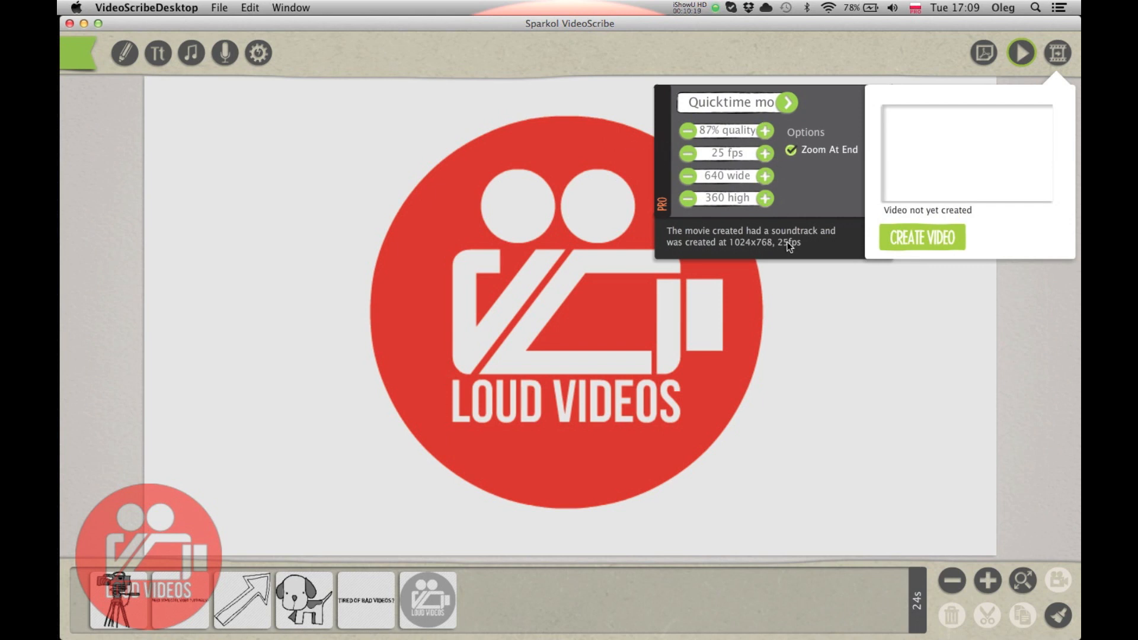
{"action": "left_click", "coordinate": [804, 155]}
{"action": "left_click", "coordinate": [786, 105]}
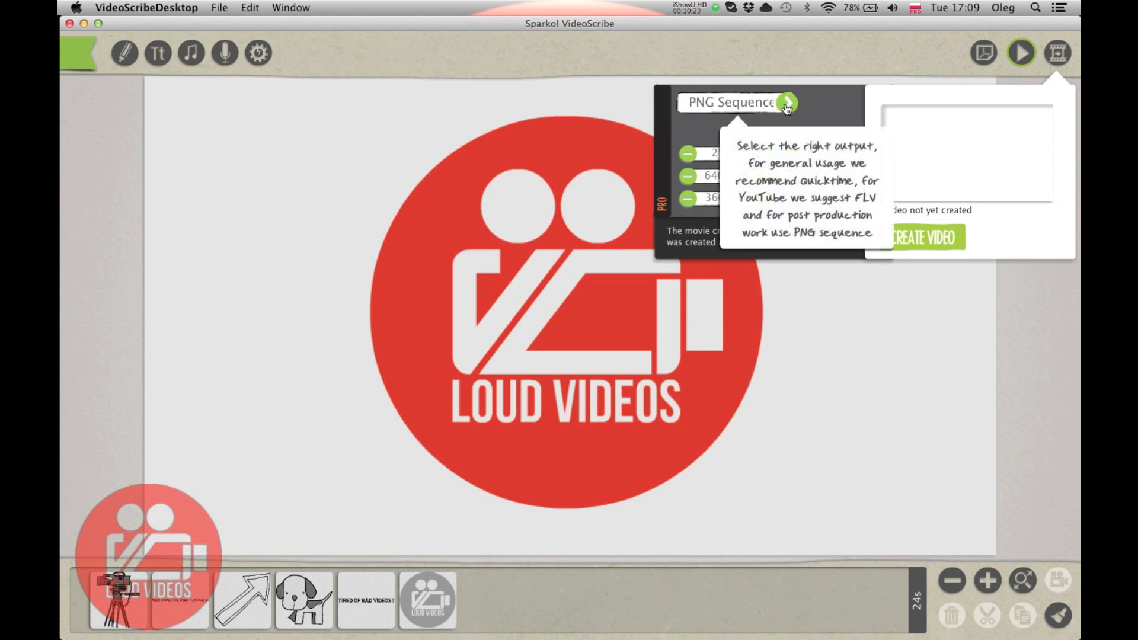
{"action": "left_click", "coordinate": [786, 104]}
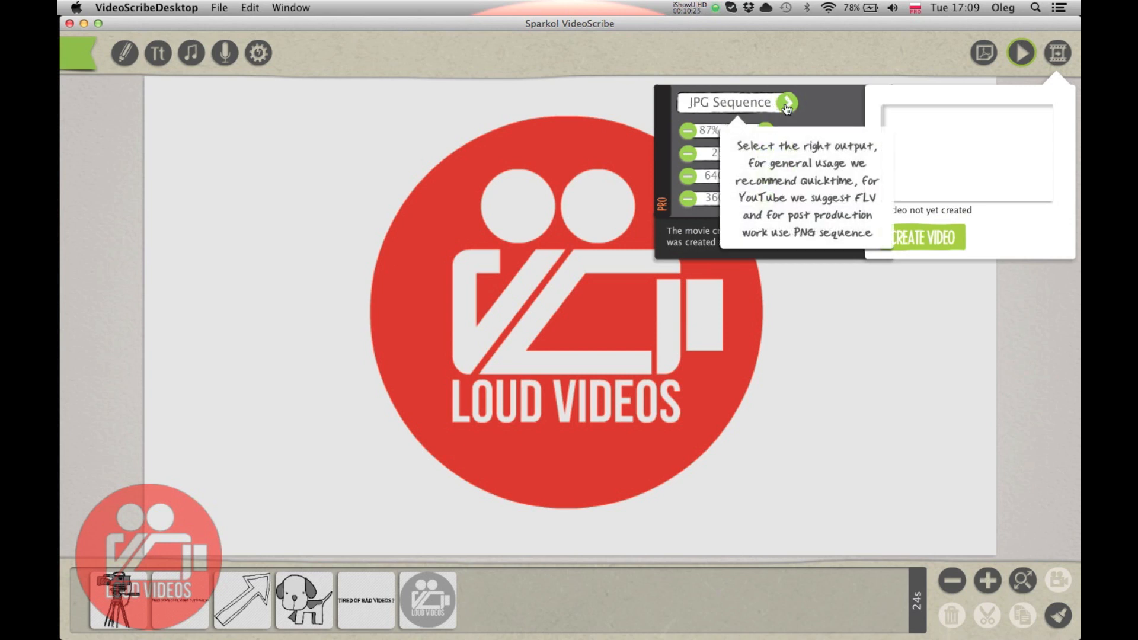
{"action": "left_click", "coordinate": [786, 104]}
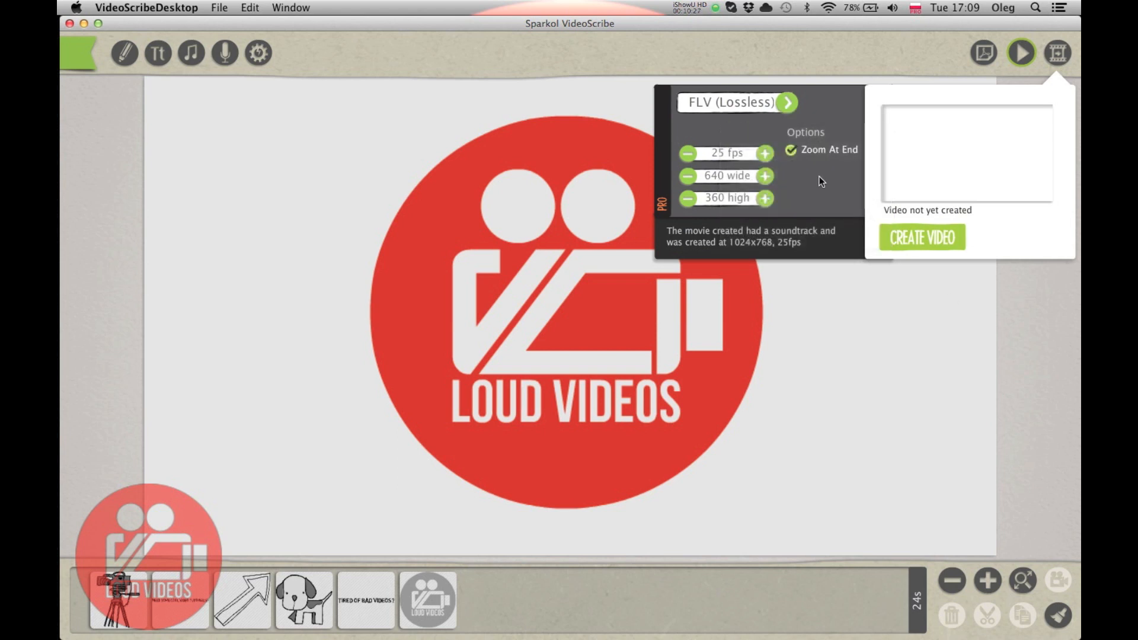
{"action": "left_click", "coordinate": [789, 103]}
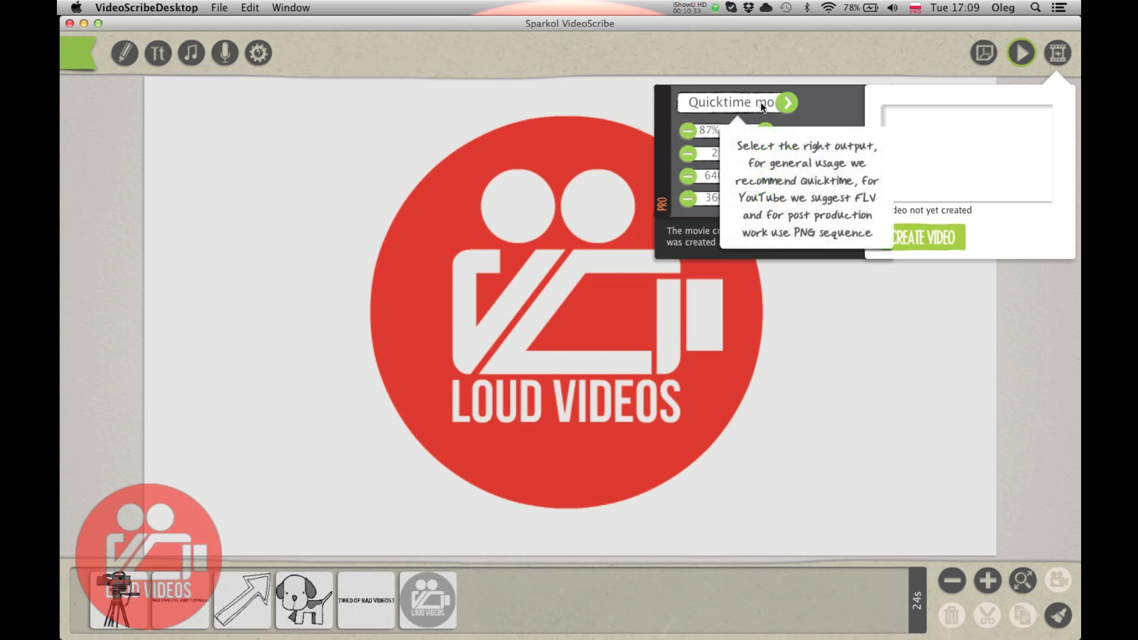
- Set the Quicktime export to 100% quality and 720 high, keeping 25 fps
{"action": "left_click", "coordinate": [765, 131]}
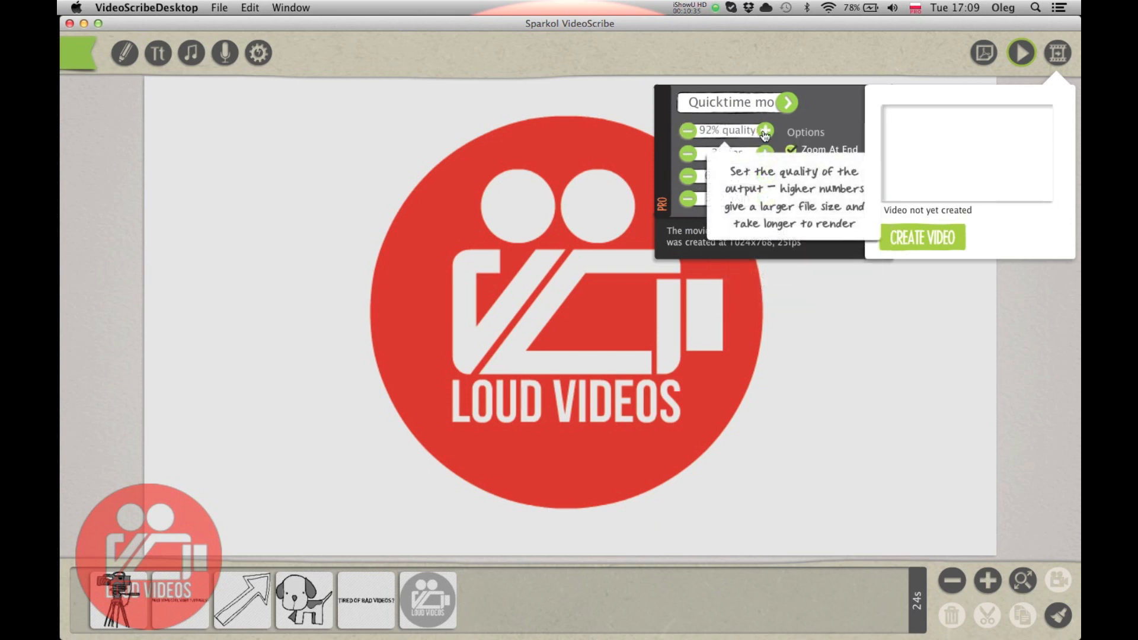
{"action": "left_click", "coordinate": [764, 131]}
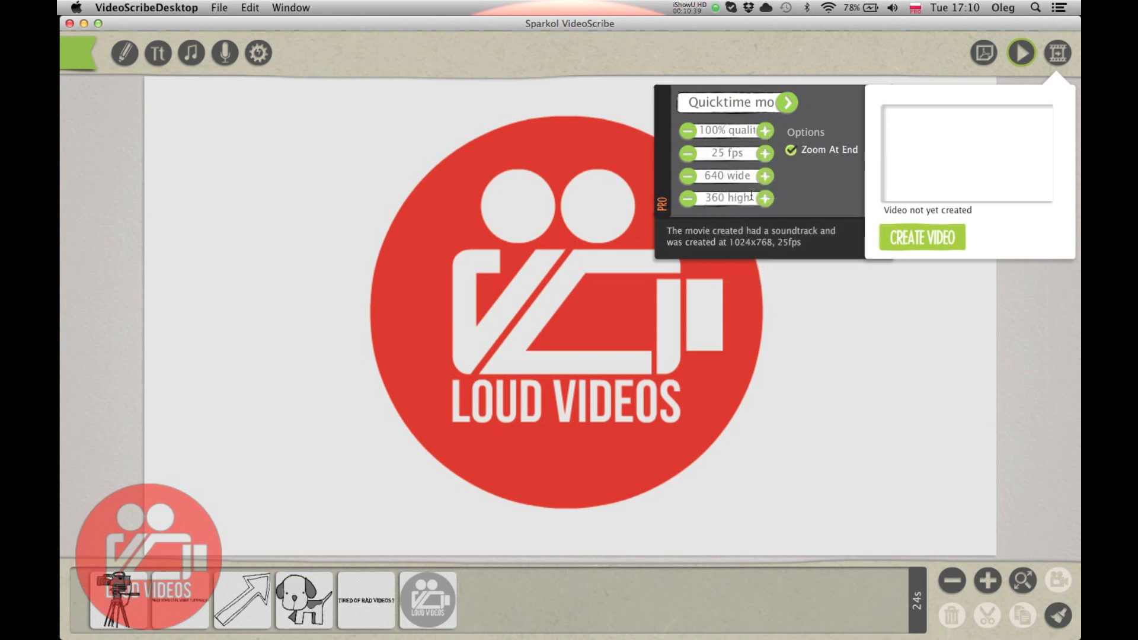
{"action": "left_click", "coordinate": [720, 197]}
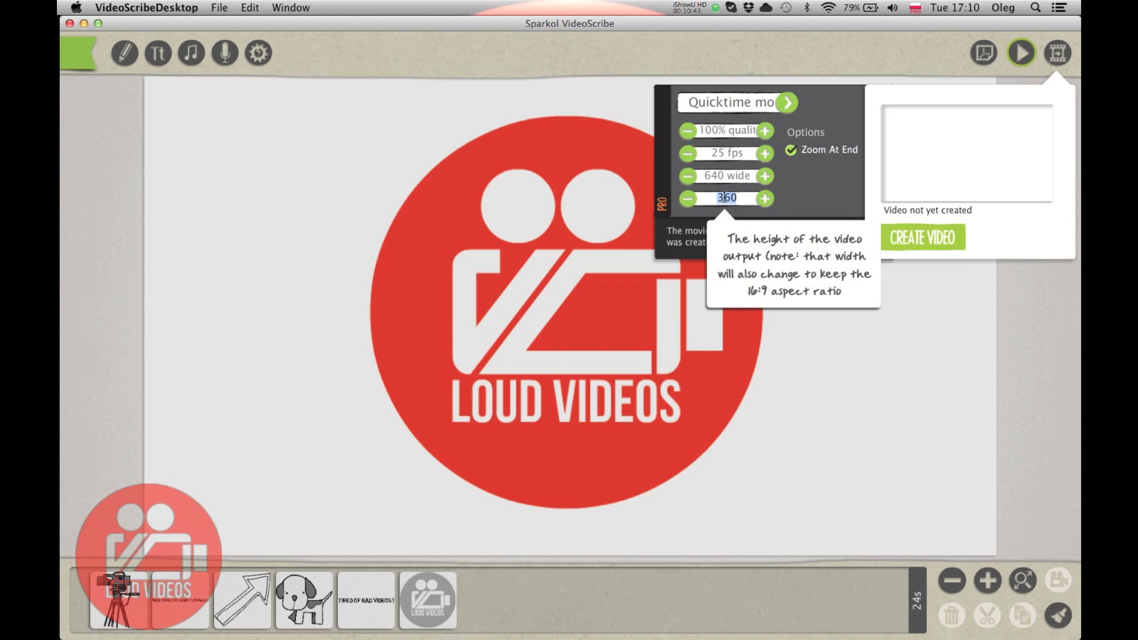
{"action": "type", "text": "720"}
{"action": "left_click", "coordinate": [727, 153]}
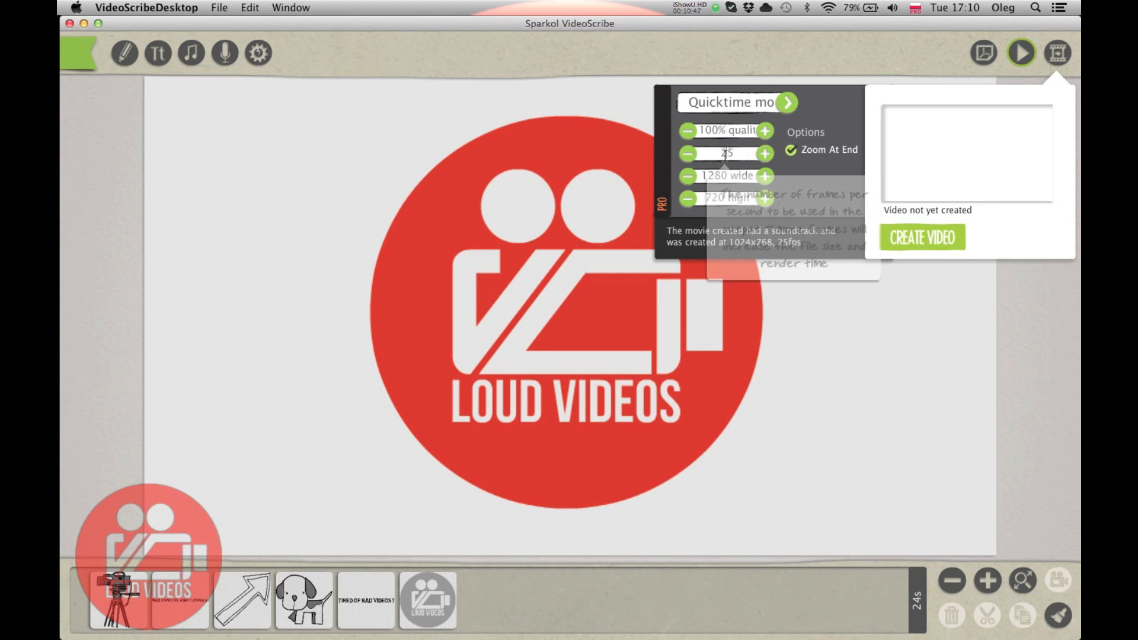
{"action": "left_click", "coordinate": [791, 166]}
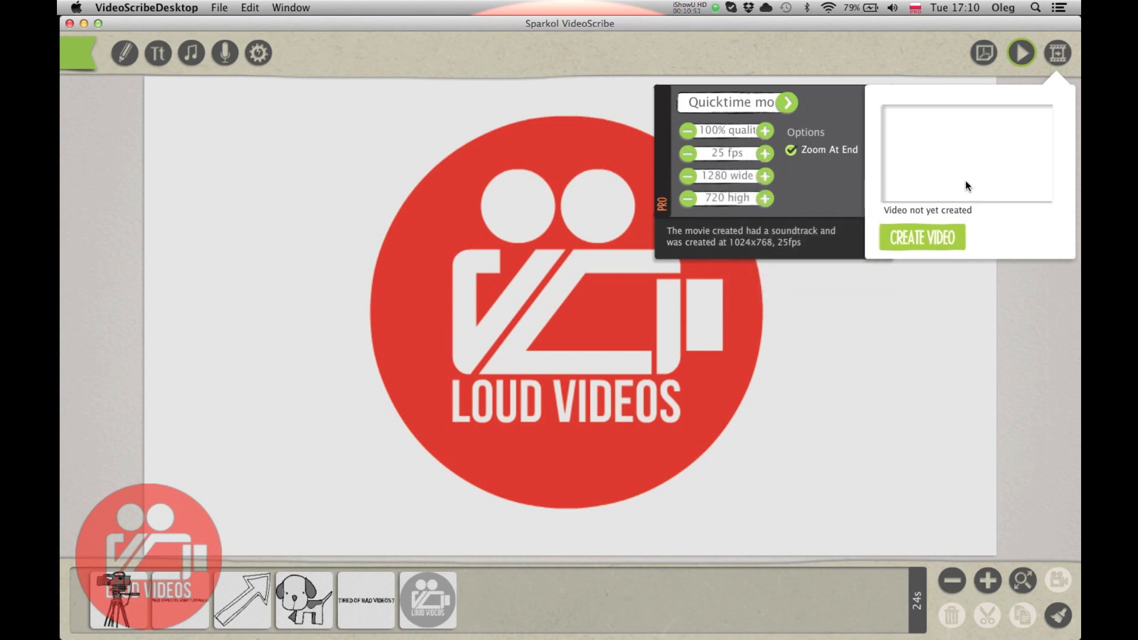
- Create the video and save it to the Desktop as test demo.mov
{"action": "left_click", "coordinate": [928, 241]}
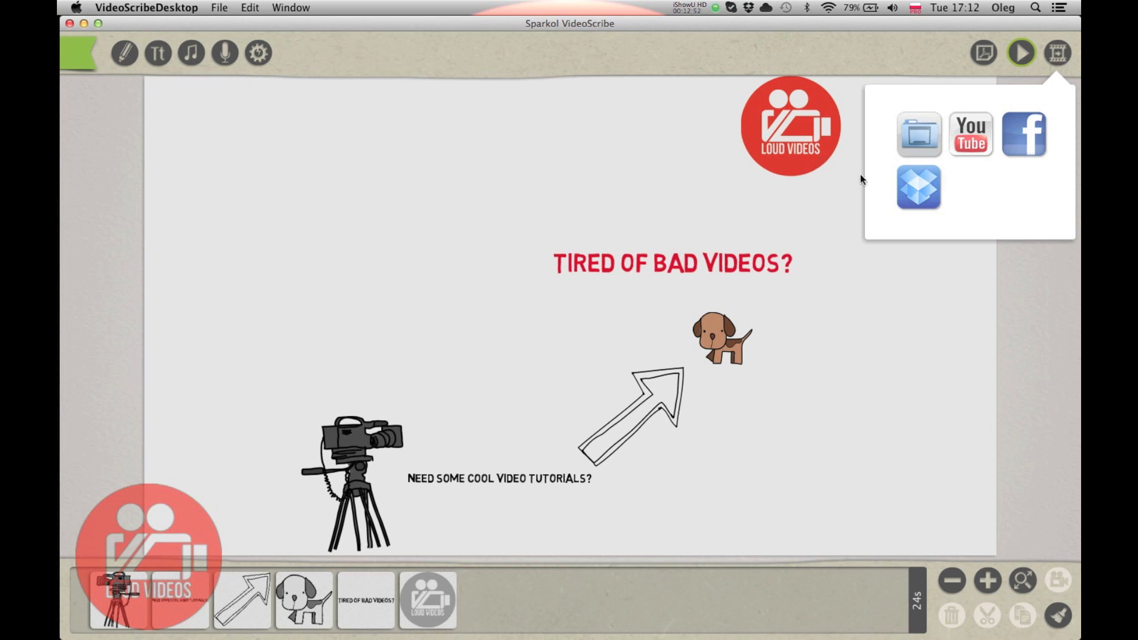
{"action": "left_click", "coordinate": [915, 136]}
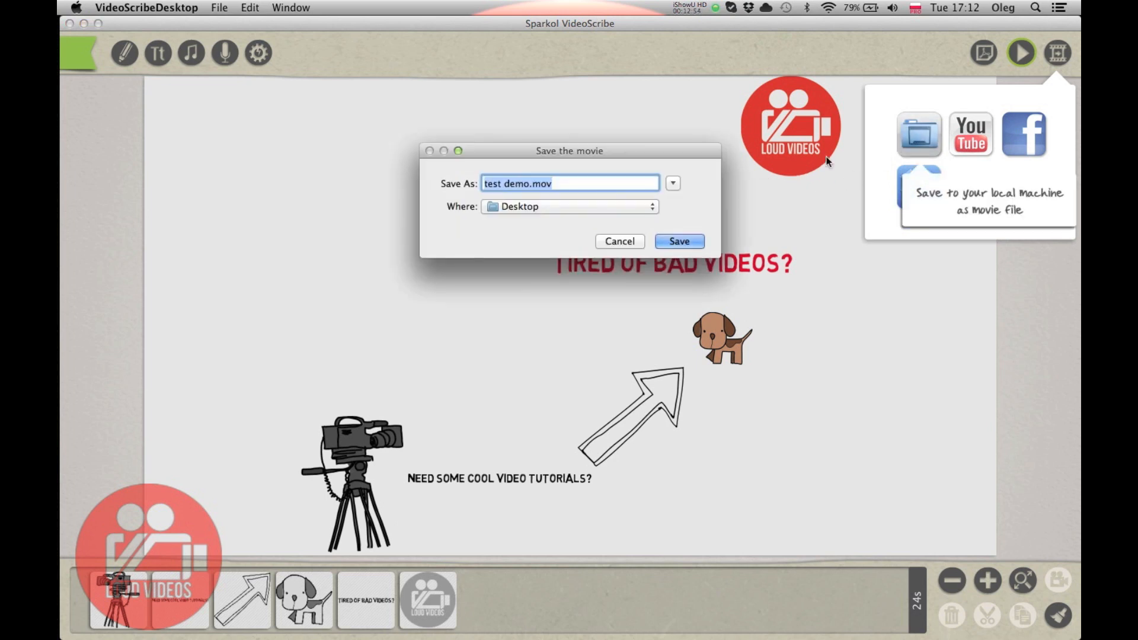
{"action": "left_click", "coordinate": [680, 242]}
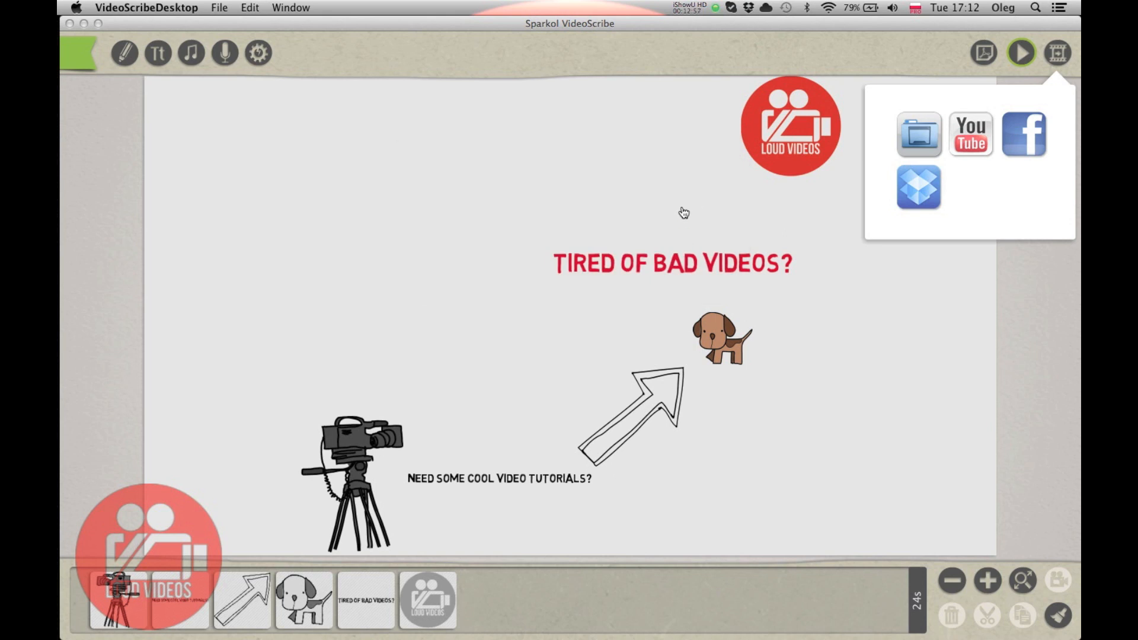
- Play the exported test demo.mov from the desktop in VLC, quit the player, and dismiss the export notice in VideoScribe
{"action": "key", "text": "F11"}
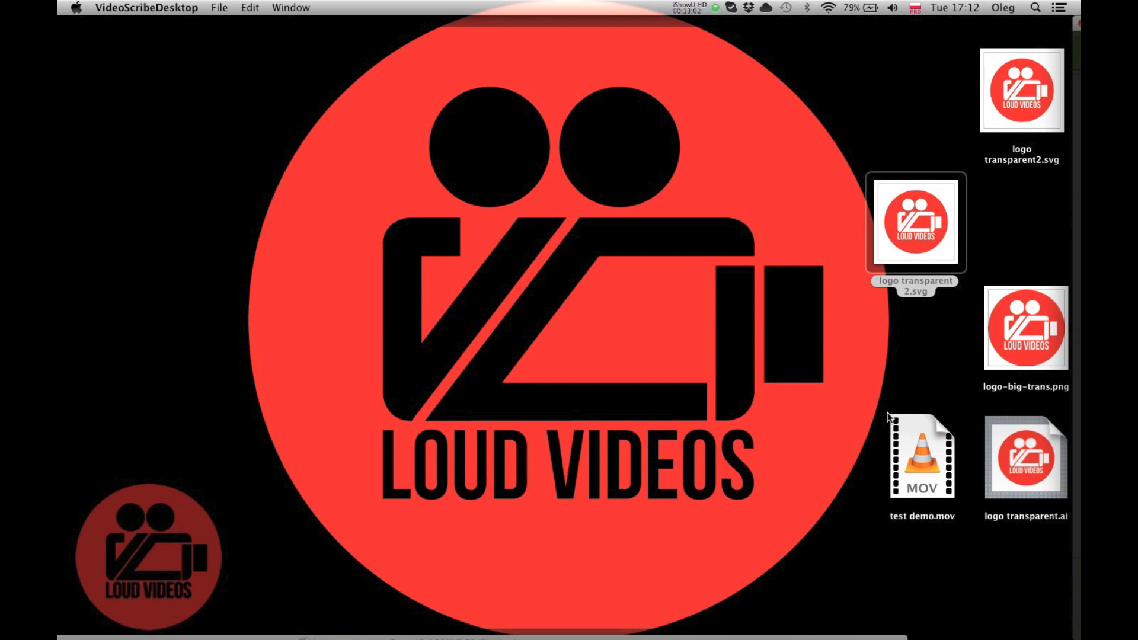
{"action": "left_click", "coordinate": [916, 429]}
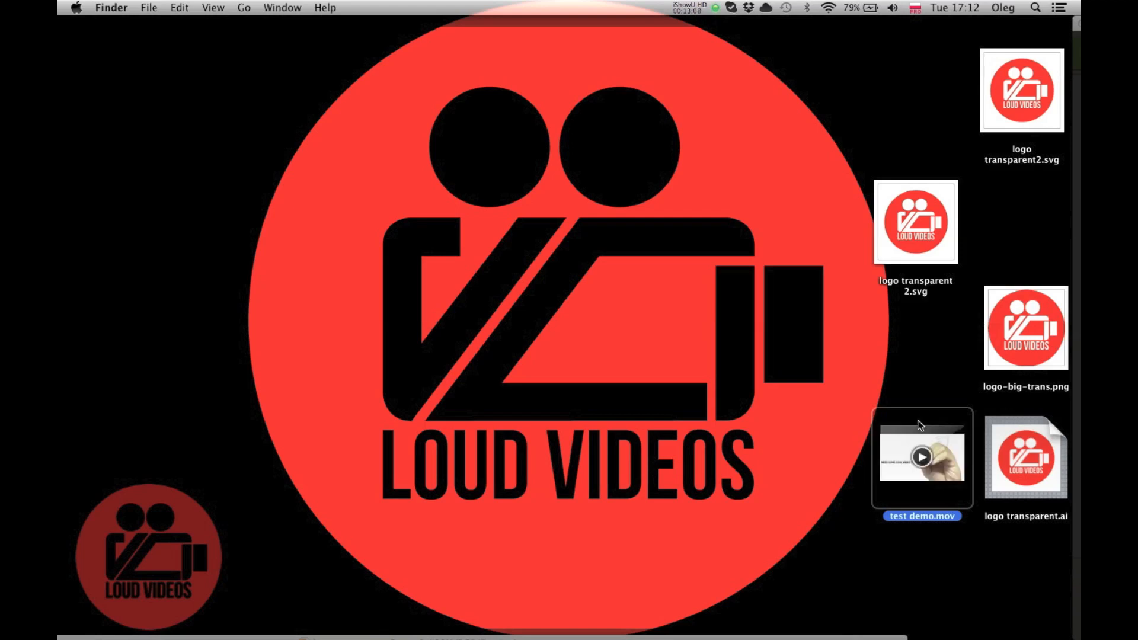
{"action": "double_click", "coordinate": [895, 442]}
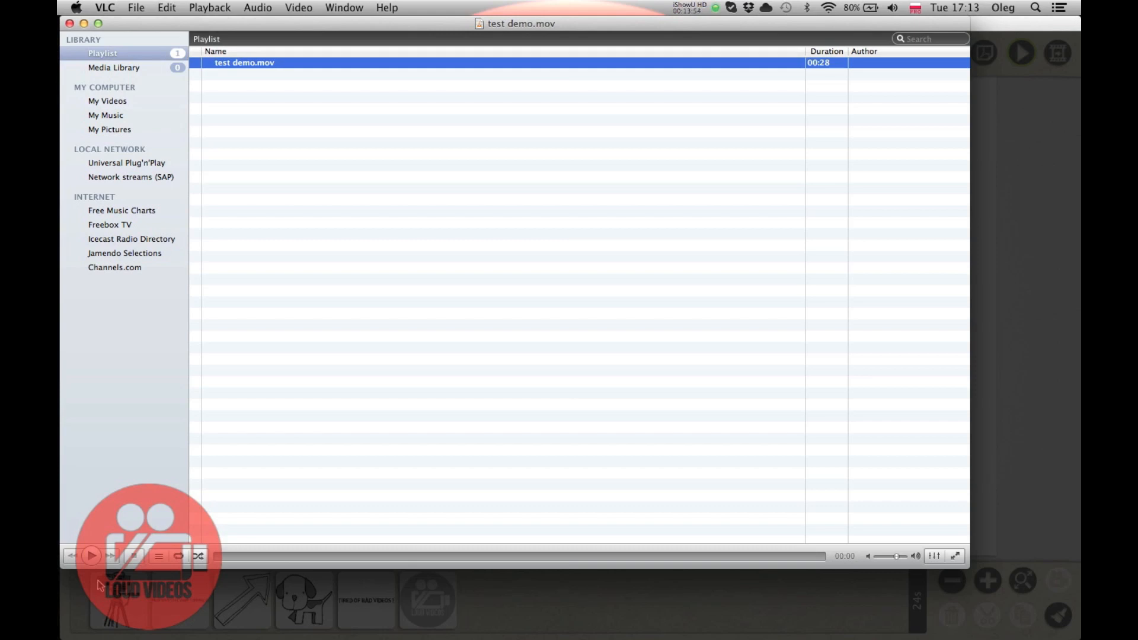
{"action": "key", "text": "super+q"}
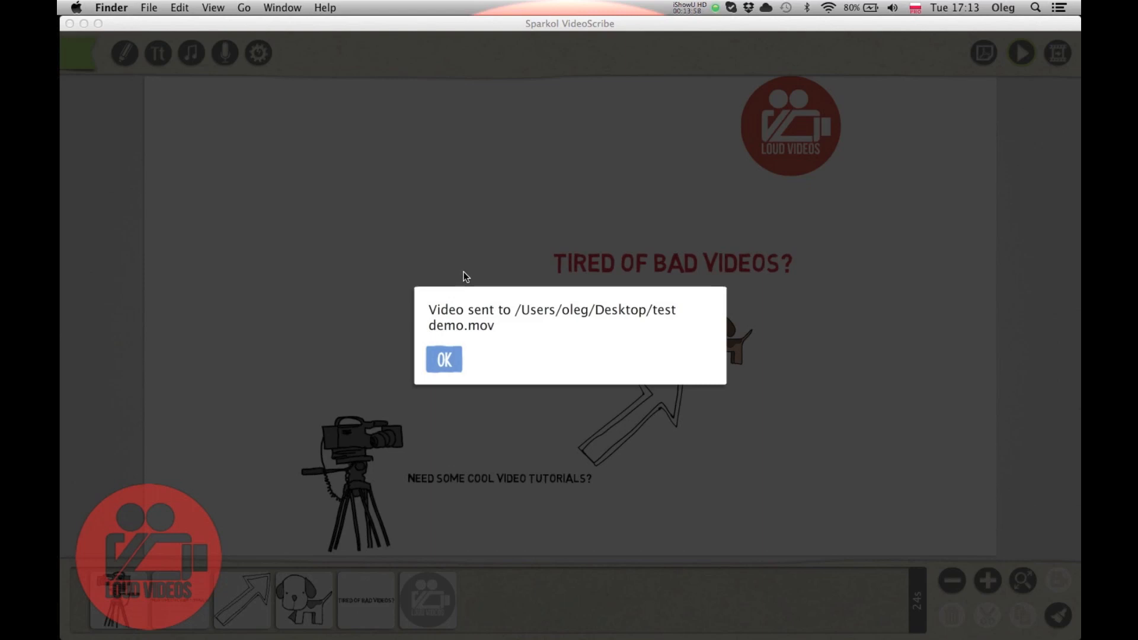
{"action": "left_click", "coordinate": [445, 360]}
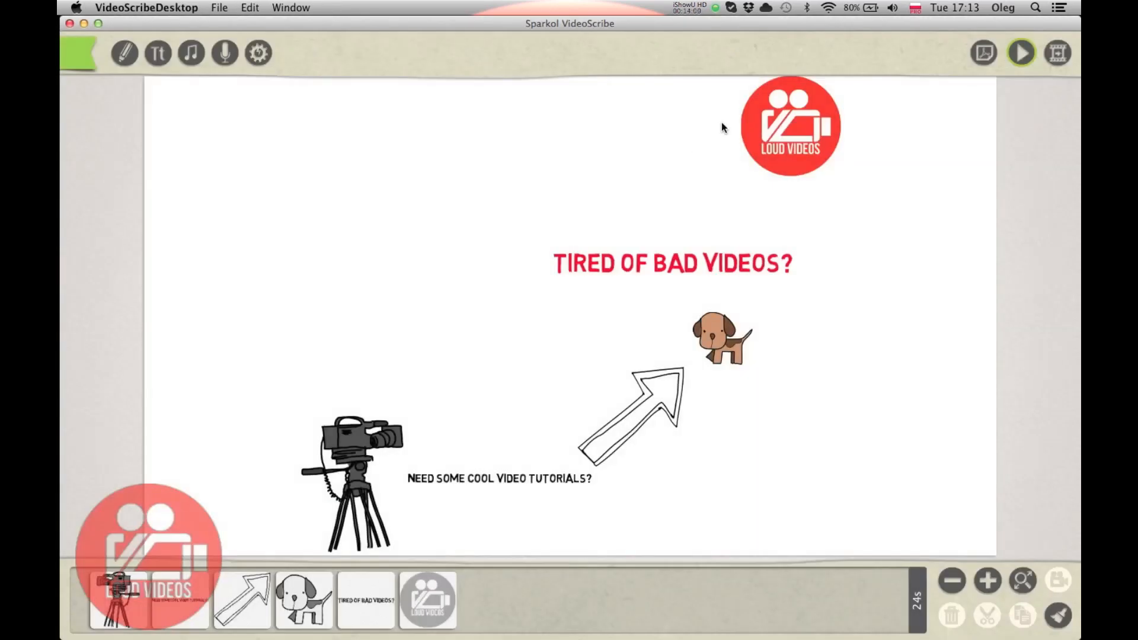